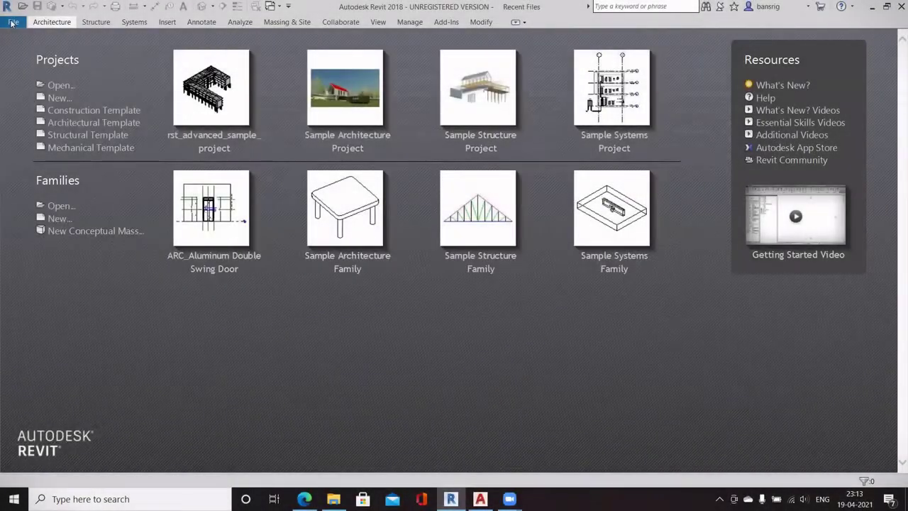
- Create a new family from the Metric Door.rft template
click(13, 22)
mouse_move(80, 71)
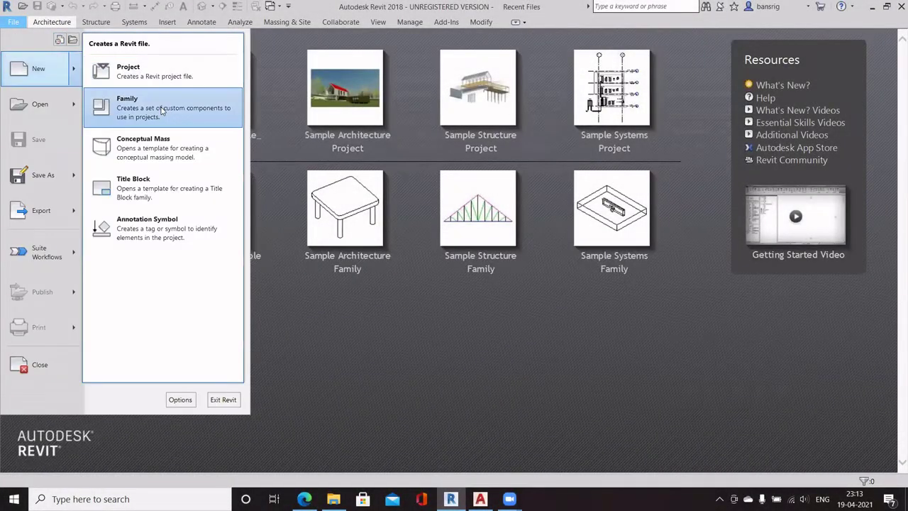
click(129, 101)
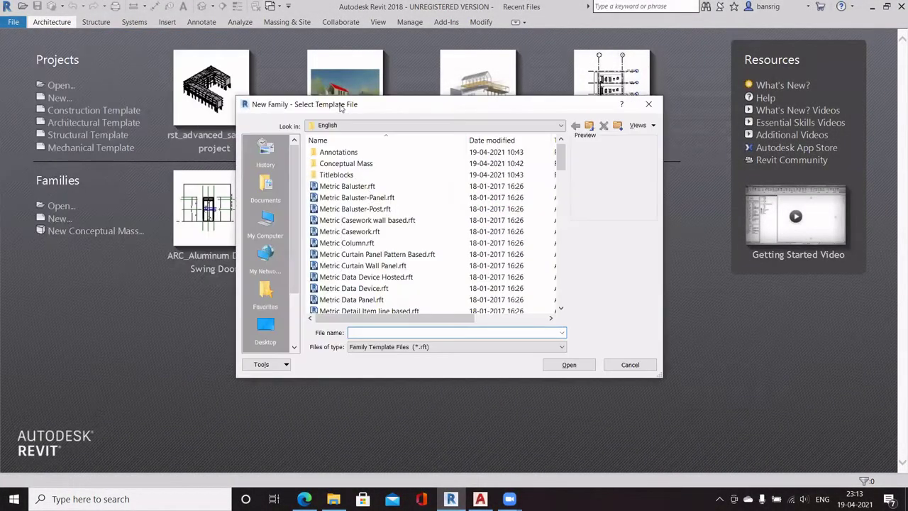
scroll(330, 173, down, 4)
click(330, 169)
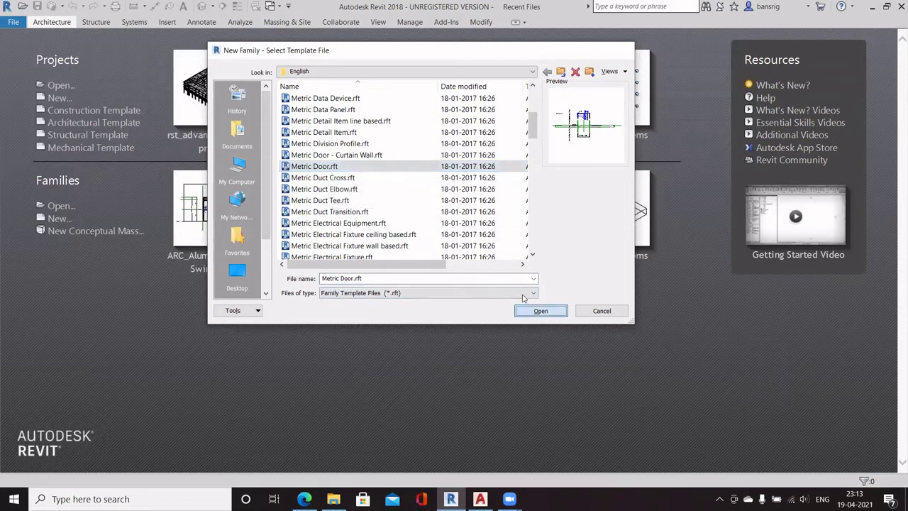
click(540, 311)
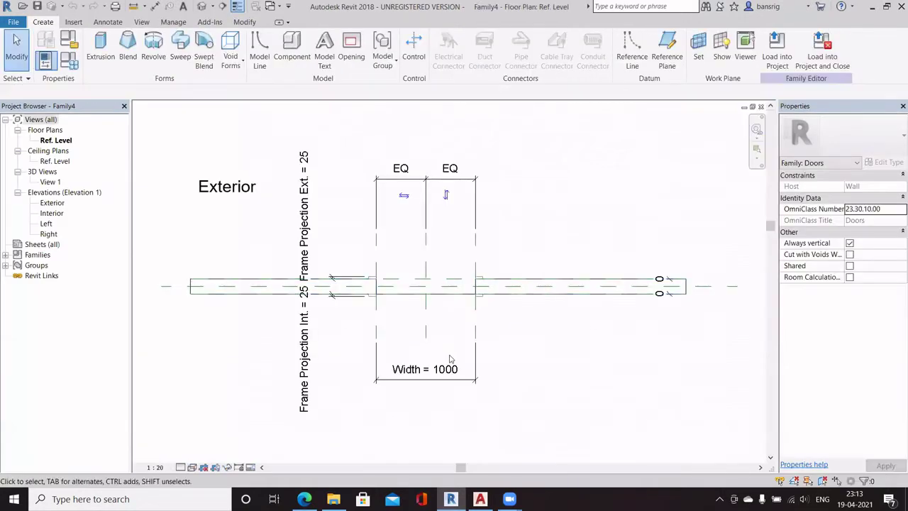
- Review the door family's type parameters, including its dimensions and frame projection and width settings
middle_drag(639, 382, 649, 360)
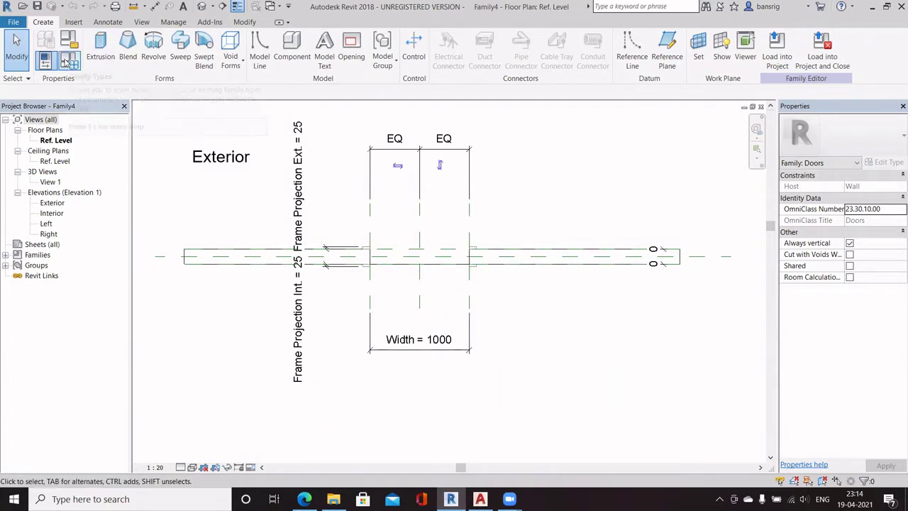
click(68, 60)
scroll(564, 264, down, 3)
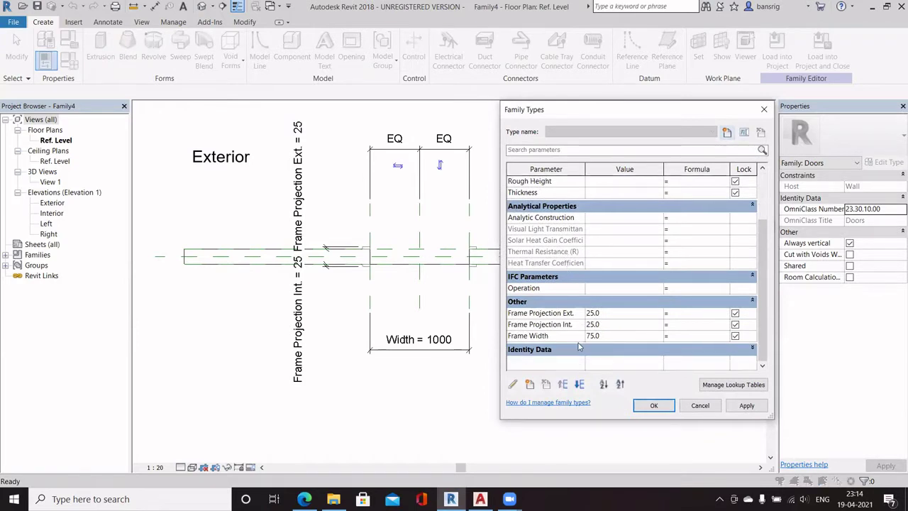
scroll(579, 344, up, 1)
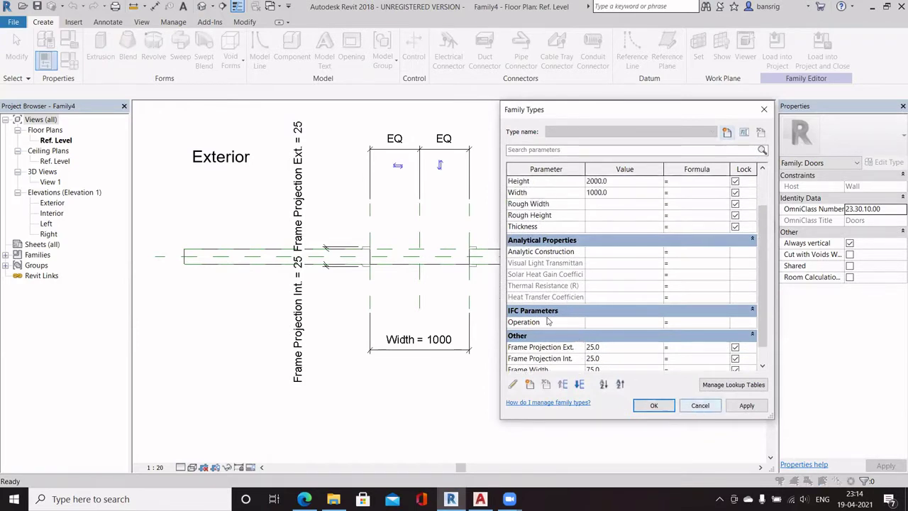
scroll(543, 288, down, 1)
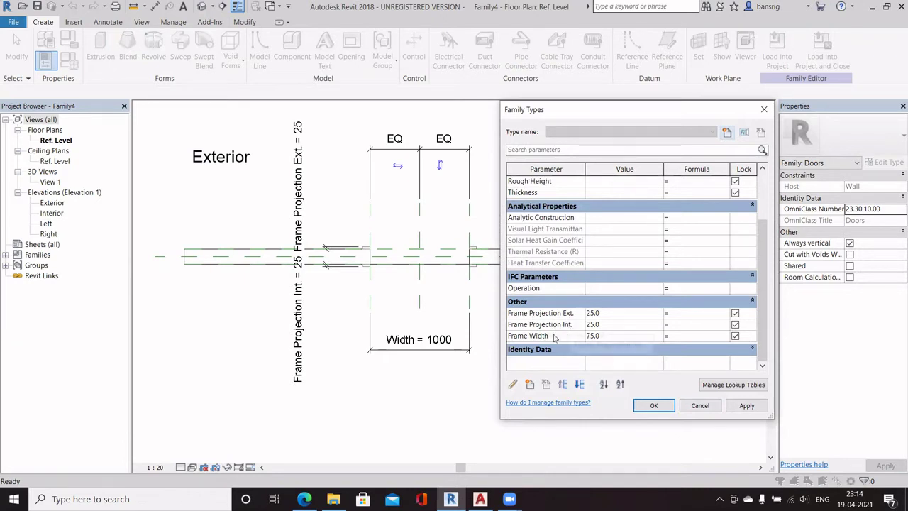
click(650, 405)
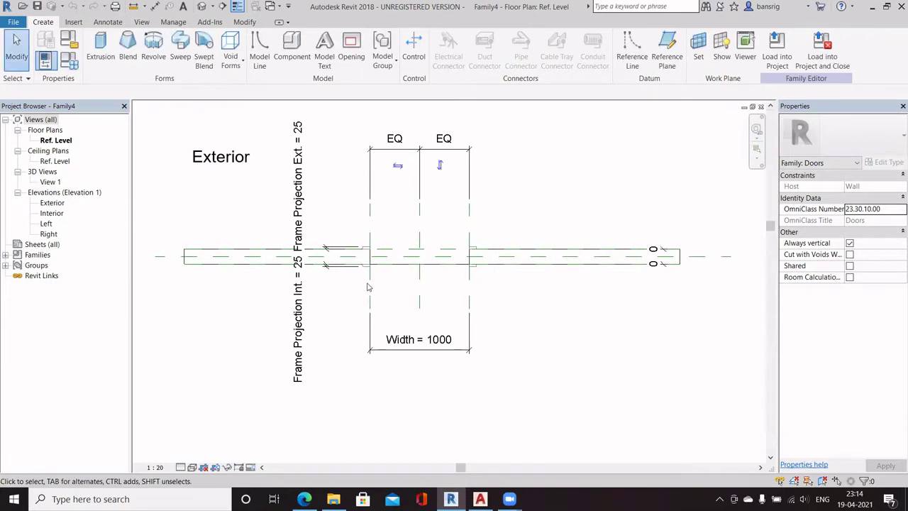
- Delete the frame/mullion trim on both wall faces around the door opening, using the 3D view
click(362, 246)
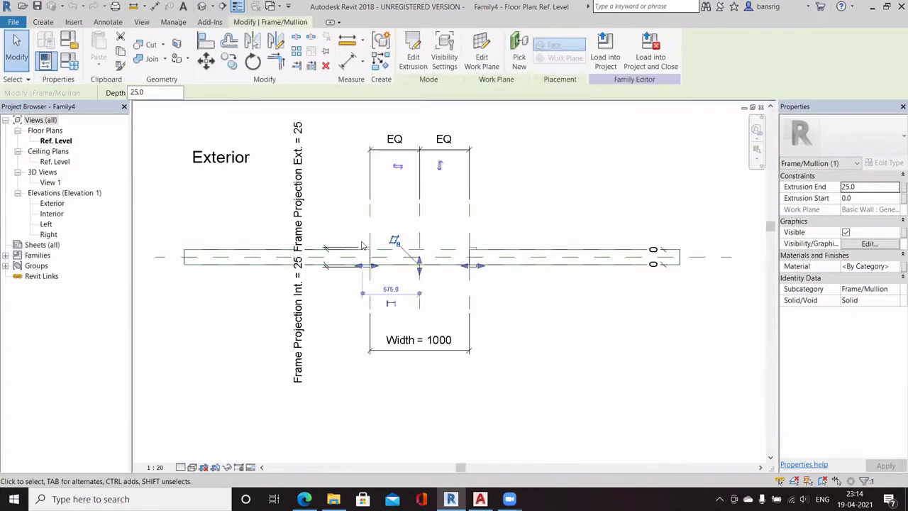
click(203, 6)
mouse_move(419, 277)
shift+middle_down()
mouse_move(561, 369)
mouse_move(376, 351)
mouse_move(318, 331)
shift+middle_up()
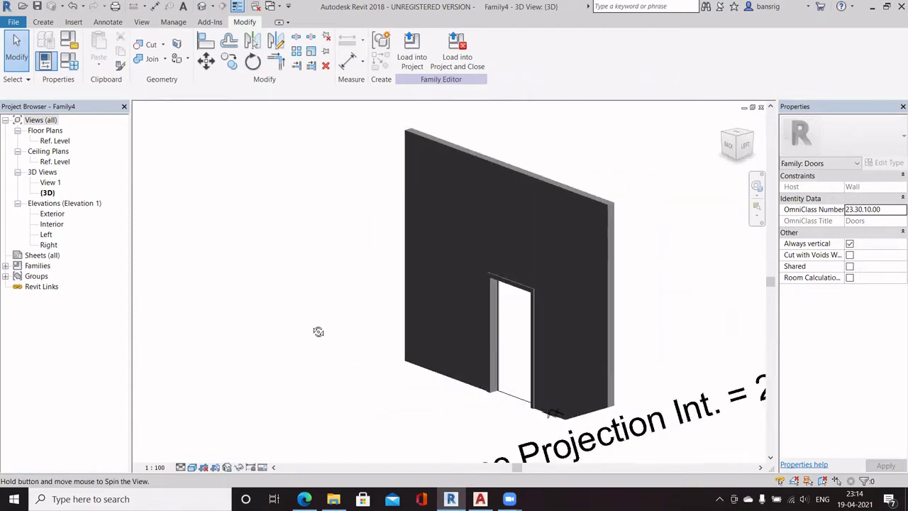
scroll(624, 363, up, 2)
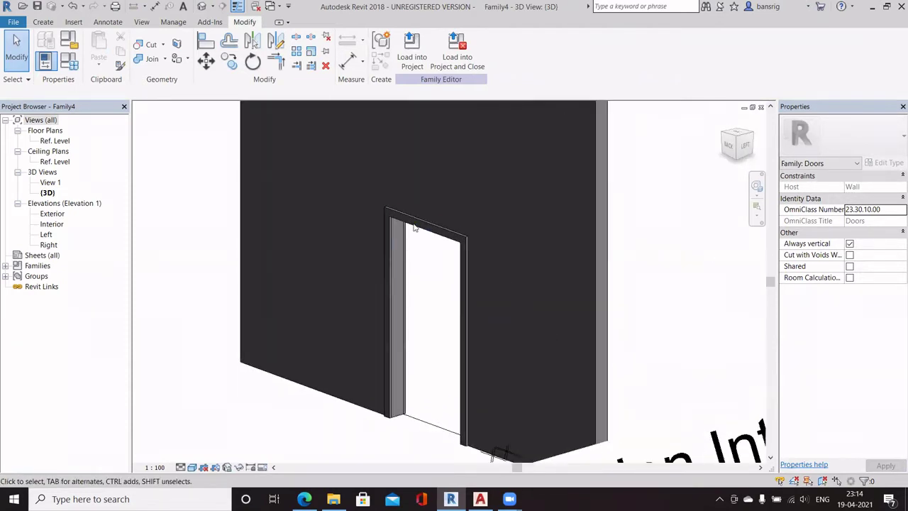
click(413, 227)
key(Escape)
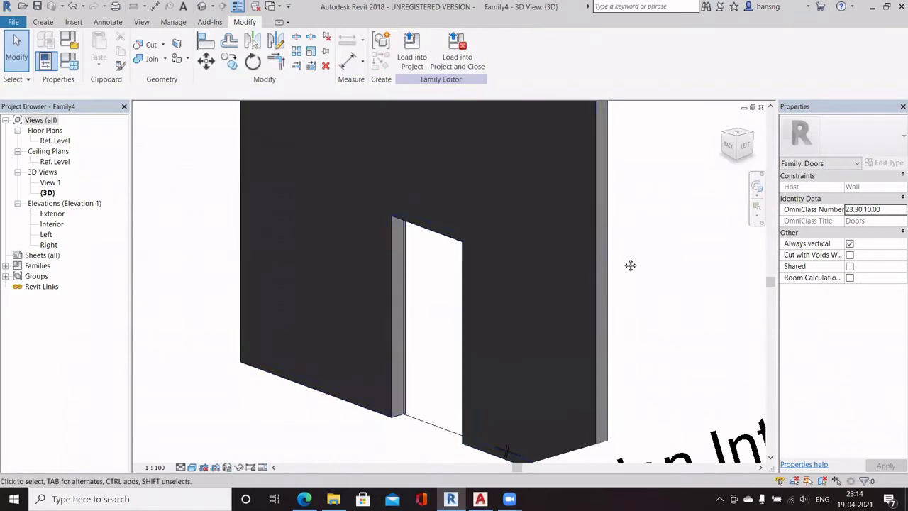
shift+middle_drag(631, 263, 462, 249)
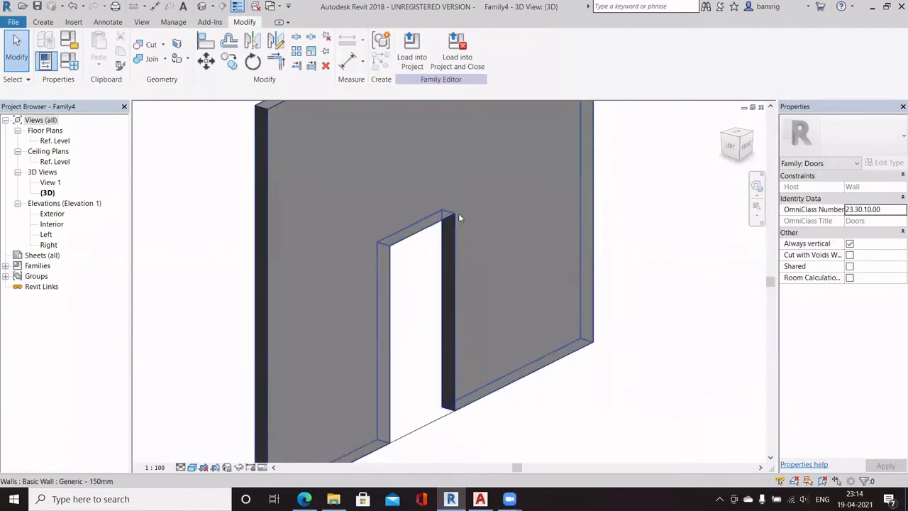
- Delete the family parameters Frame Projection Ext., Frame Projection Int. and Frame Width
click(69, 61)
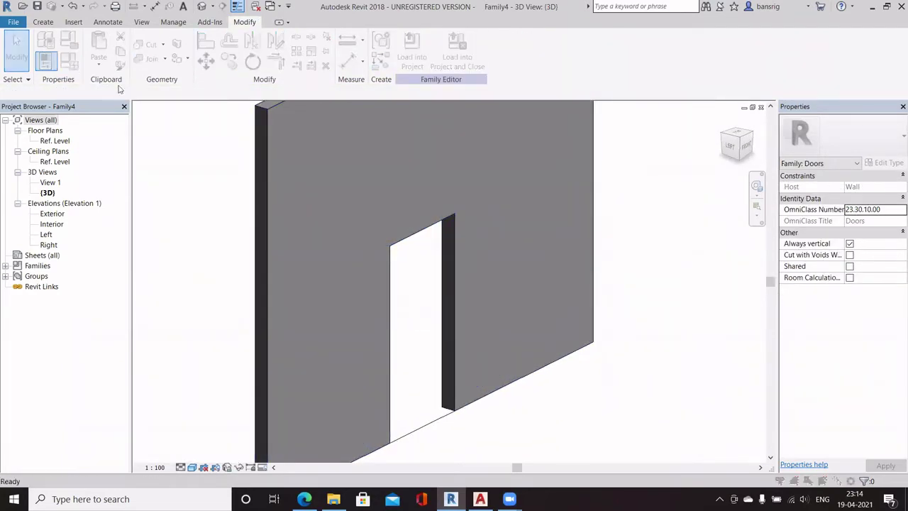
scroll(549, 284, down, 3)
click(554, 315)
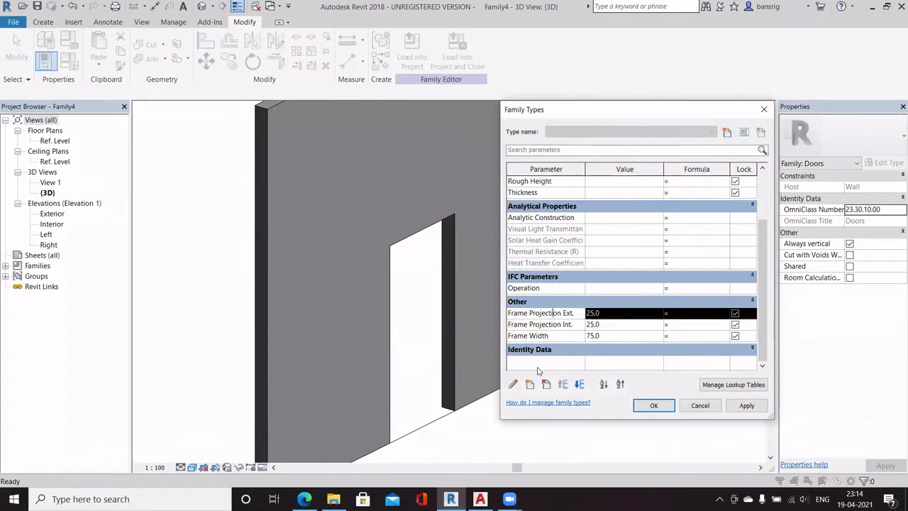
click(546, 385)
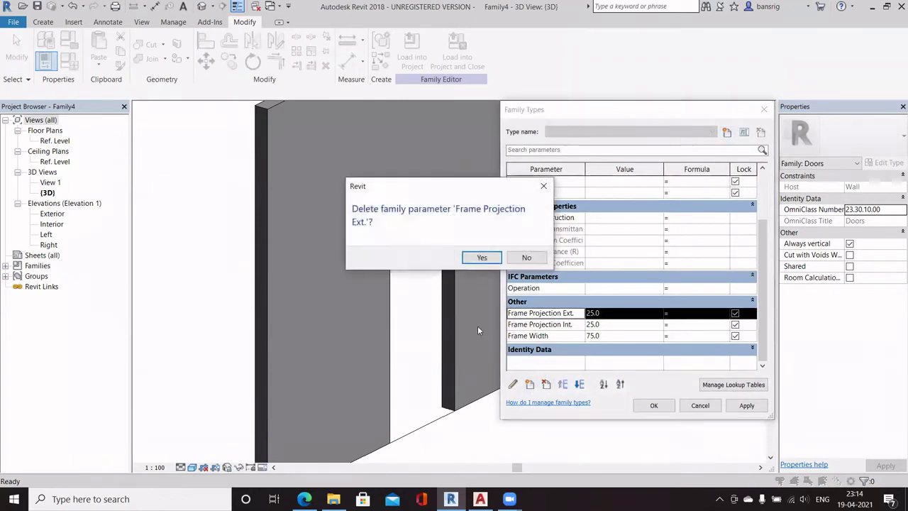
click(481, 257)
click(553, 325)
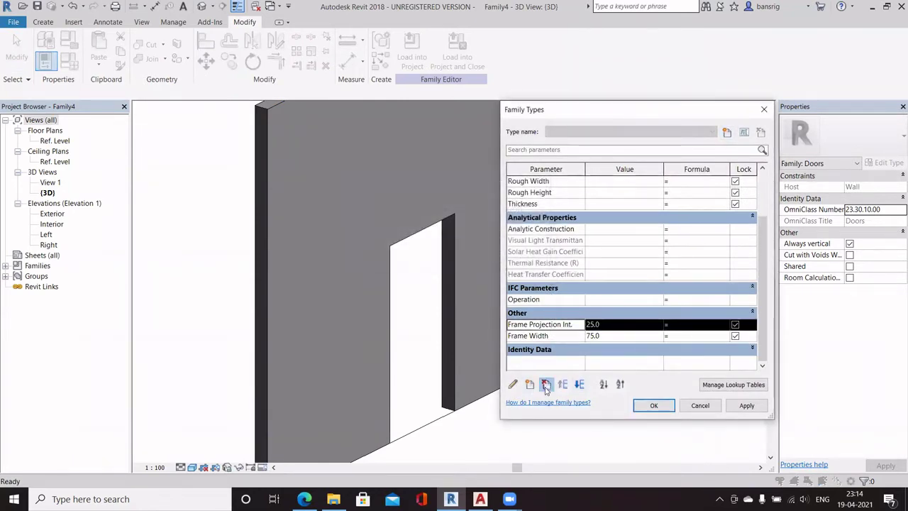
click(546, 385)
click(481, 251)
click(546, 336)
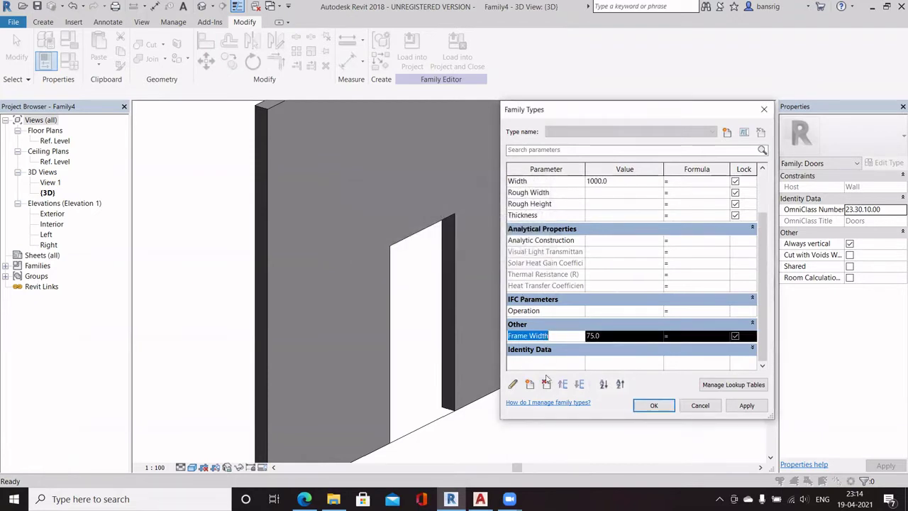
click(546, 384)
click(479, 252)
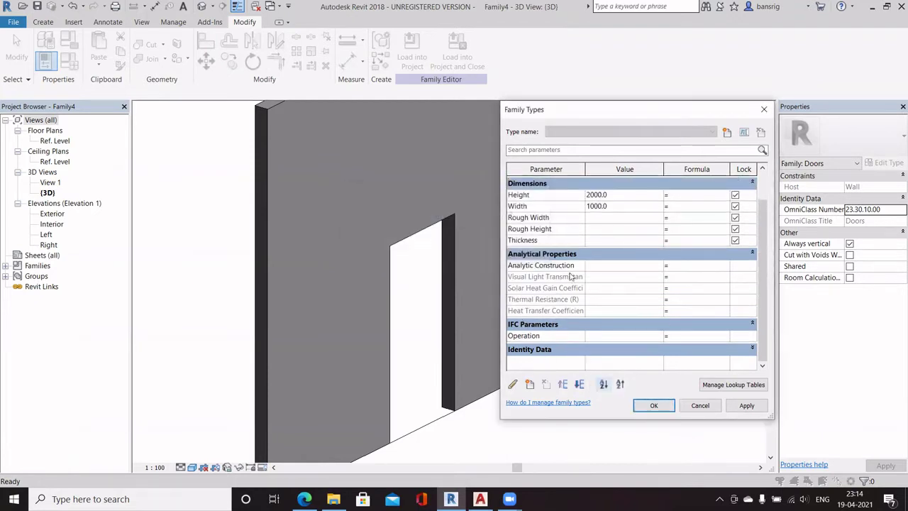
scroll(571, 277, up, 2)
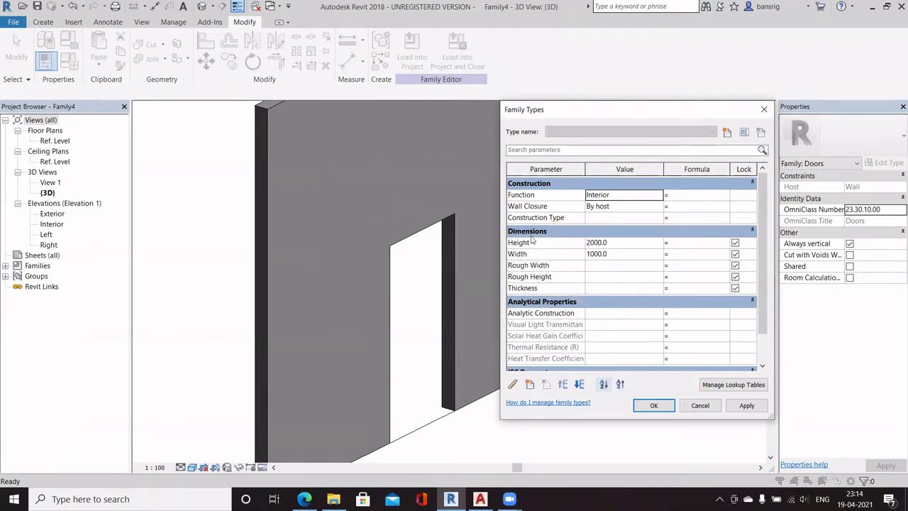
click(654, 405)
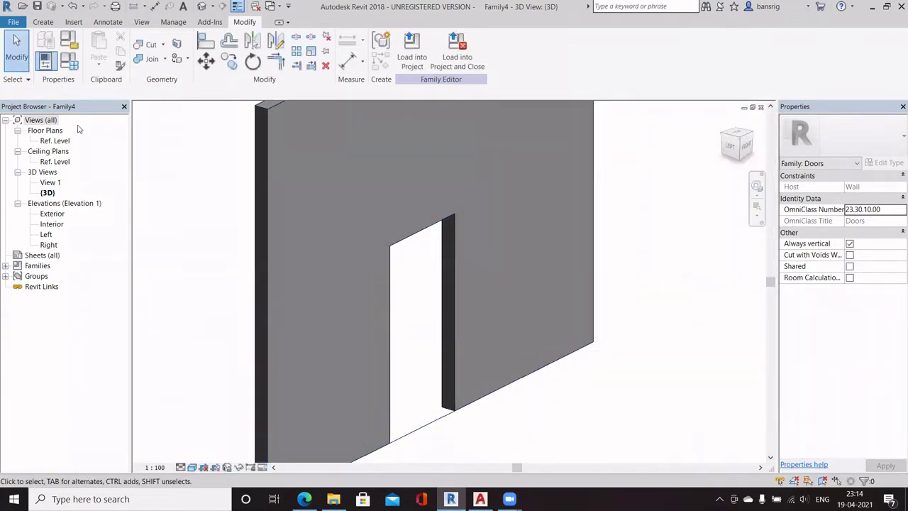
- Set the door family's Width to 1200 and Height to 2600, and inspect the resized opening in 3D
shift+middle_drag(185, 227, 582, 264)
click(69, 61)
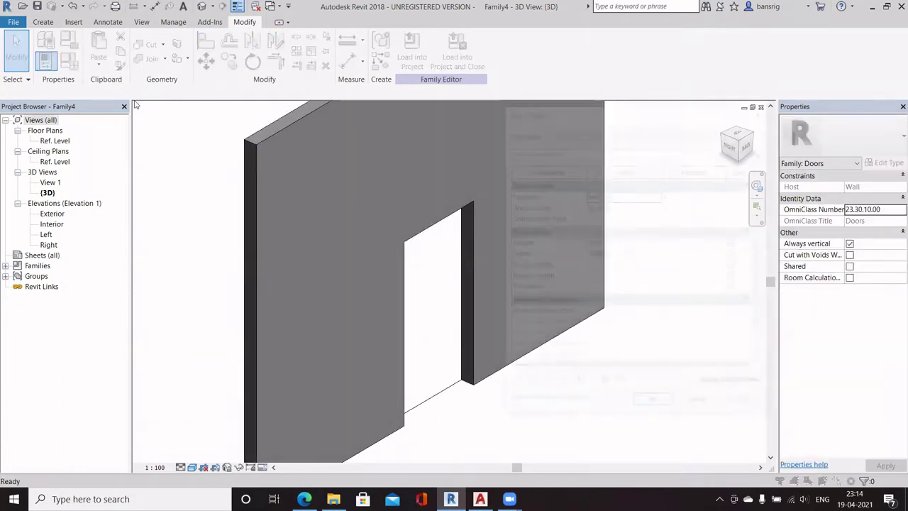
click(622, 256)
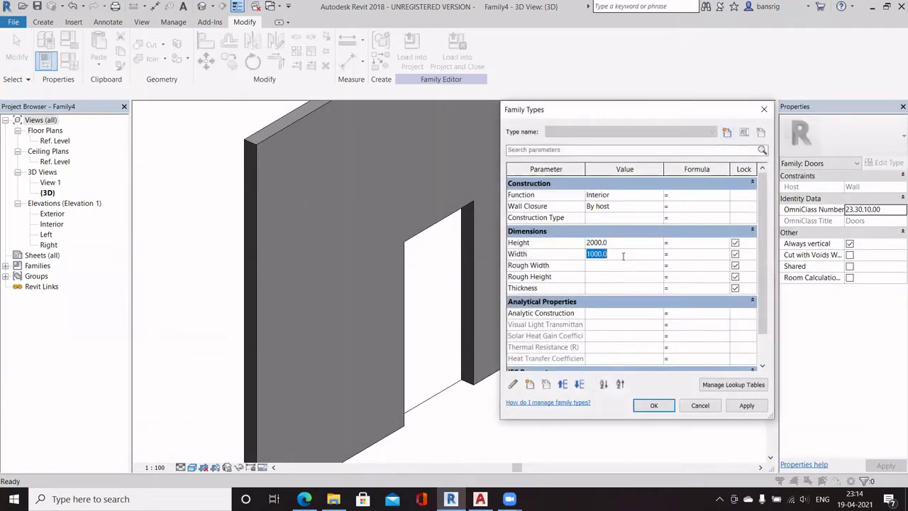
text(12)
click(639, 244)
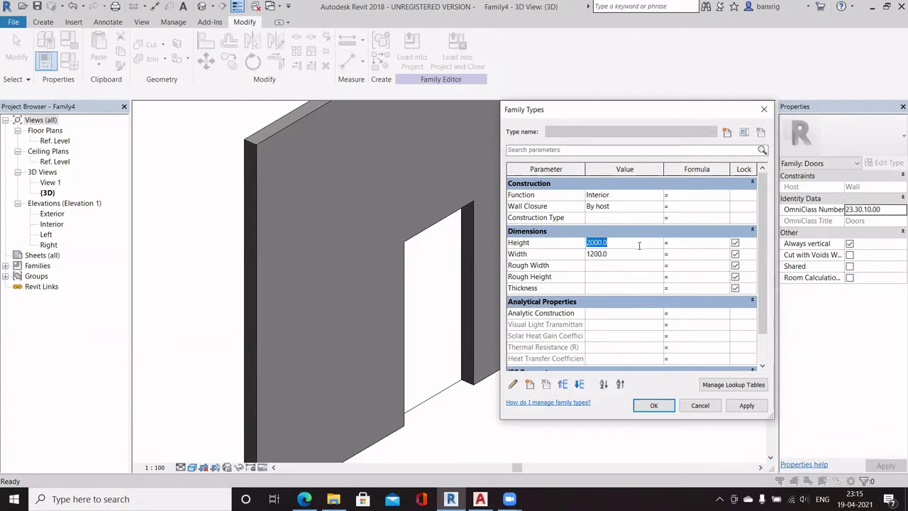
text(260)
click(654, 405)
shift+middle_drag(649, 406, 237, 376)
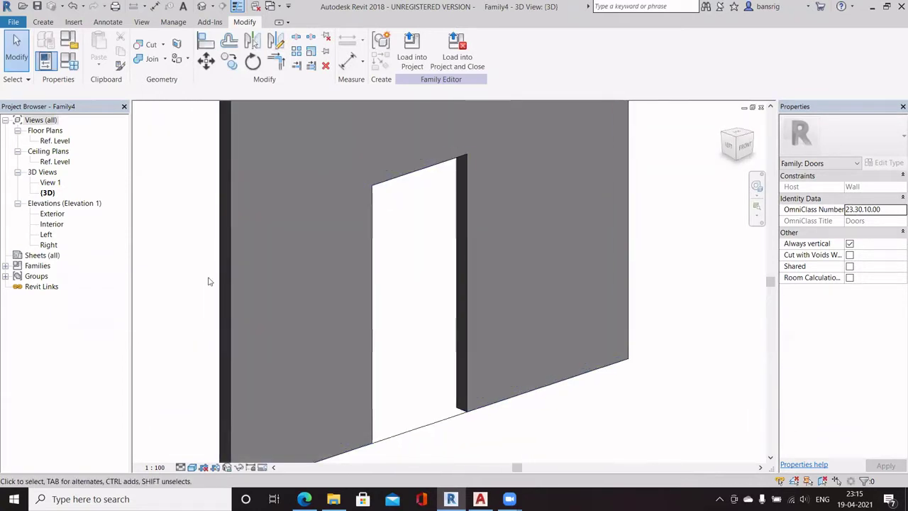
shift+middle_drag(369, 319, 225, 318)
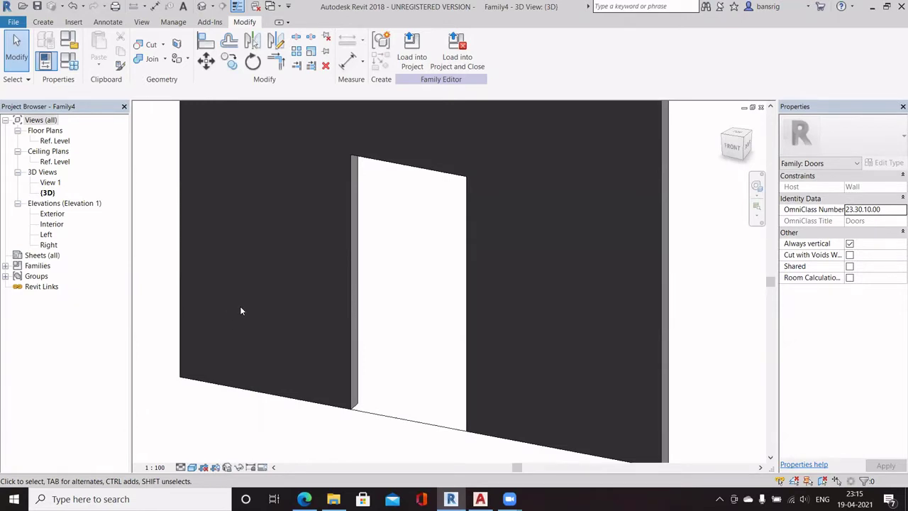
- View the door opening in the Ref. Level floor plan and open the Exterior elevation
double_click(55, 141)
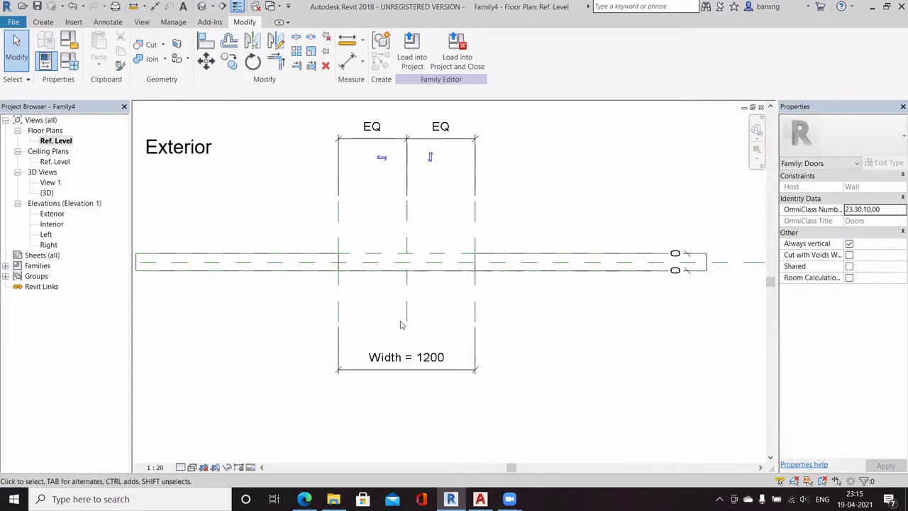
double_click(52, 215)
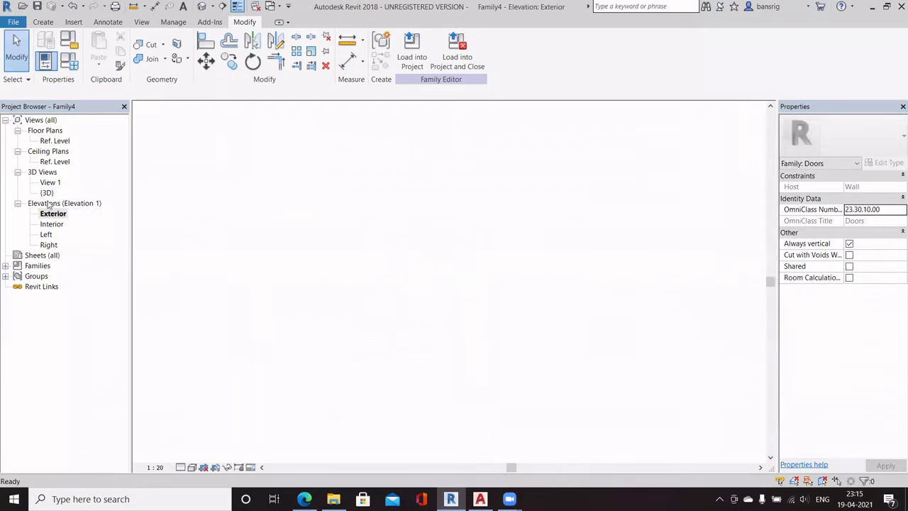
scroll(349, 362, down, 2)
scroll(348, 367, up, 1)
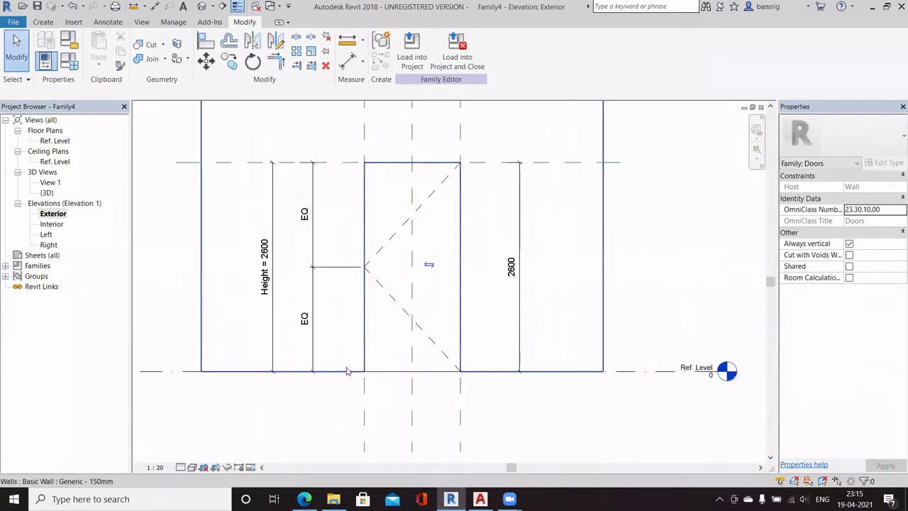
middle_drag(360, 302, 358, 331)
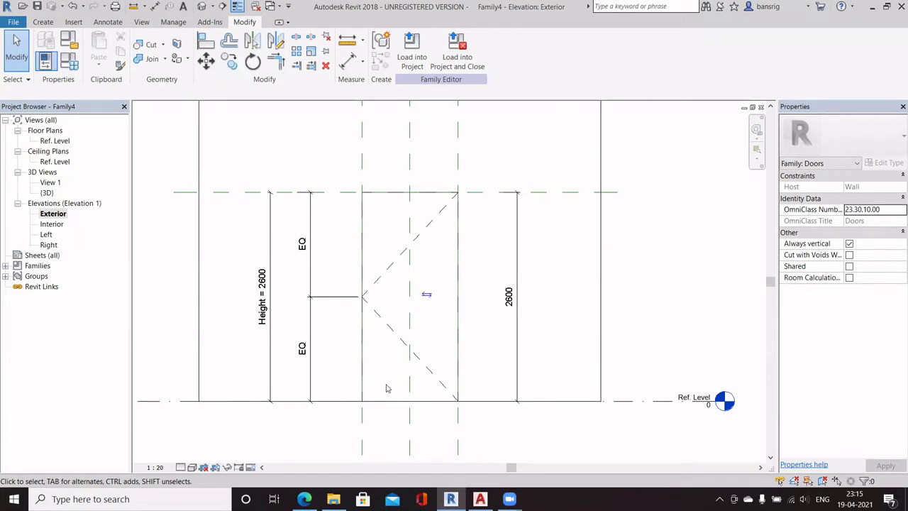
- Switch to AutoCAD and examine the dimensioned double-door elevation in Import.dwg
click(480, 499)
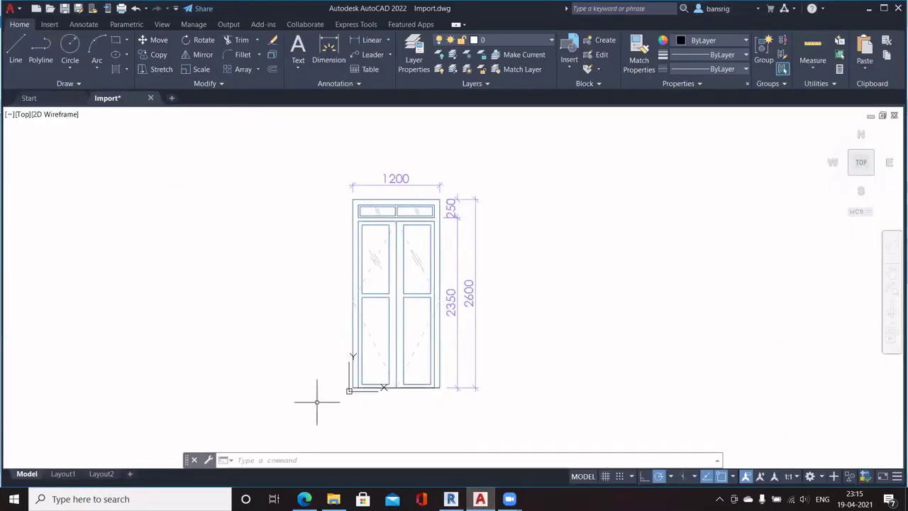
scroll(466, 362, up, 2)
middle_drag(380, 286, 394, 324)
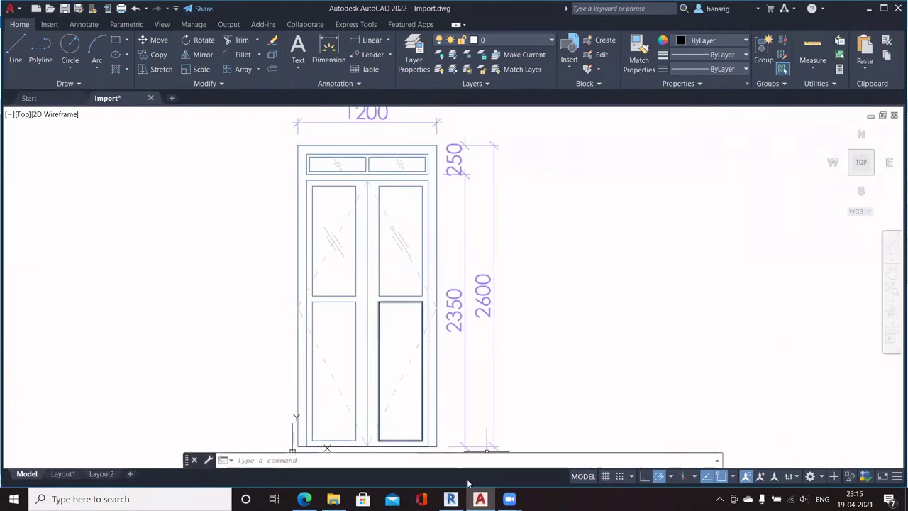
- Switch to Revit and import Import.dwg into the Exterior elevation for the current view only
click(450, 499)
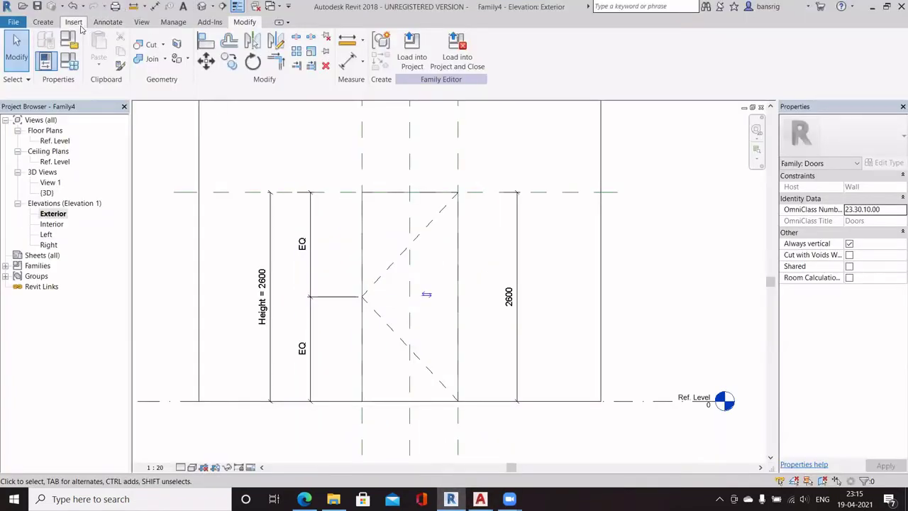
click(73, 22)
click(248, 67)
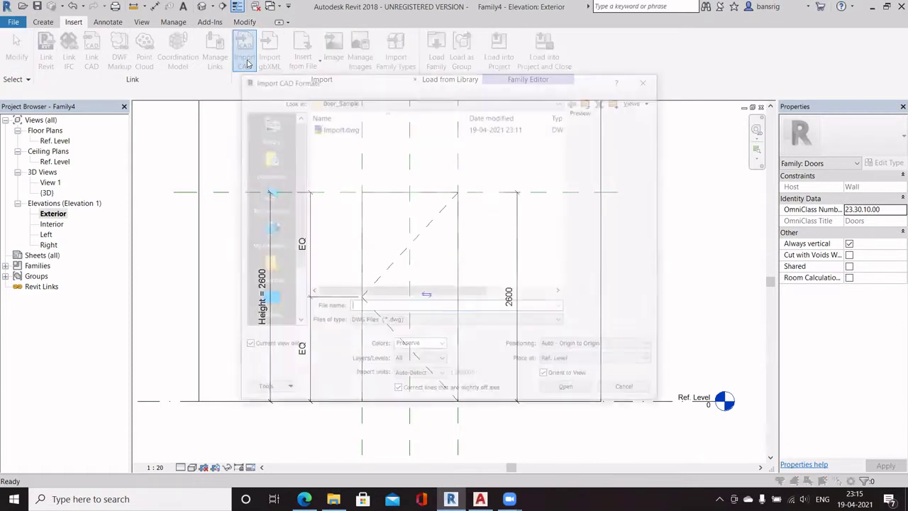
click(347, 132)
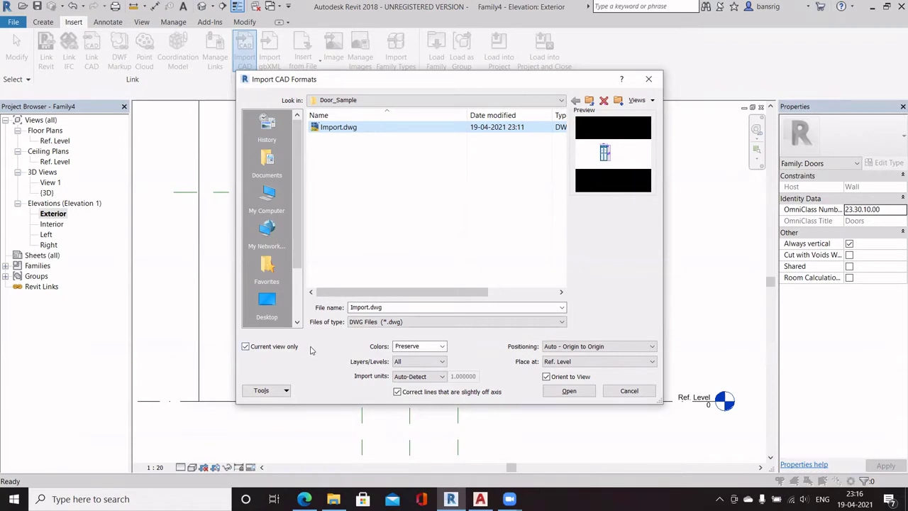
drag(304, 83, 570, 125)
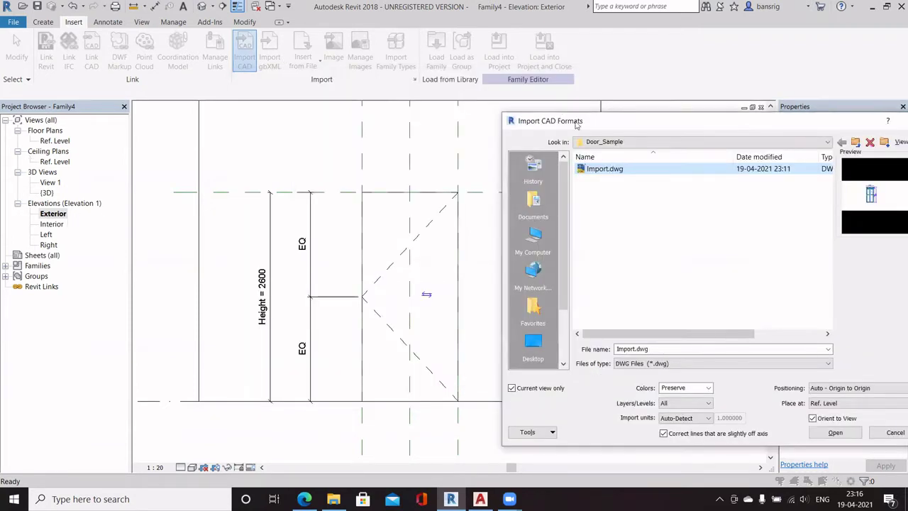
drag(577, 124, 419, 93)
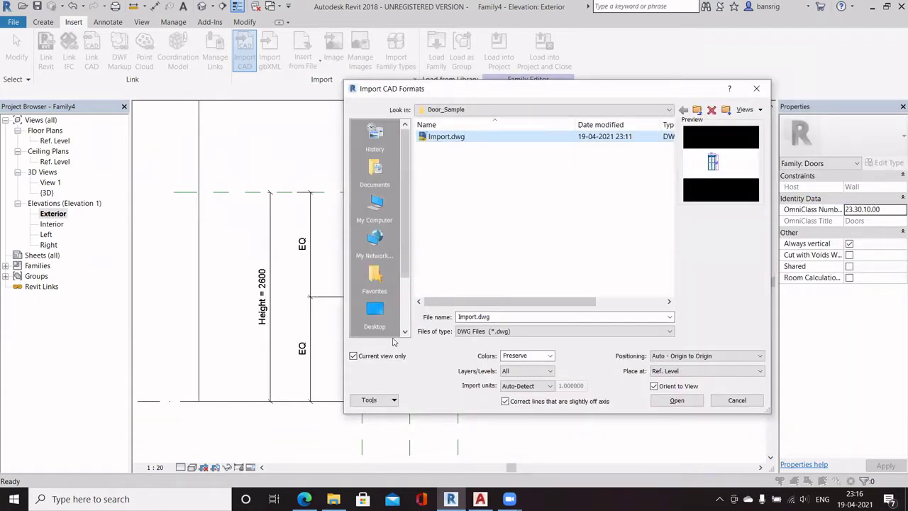
click(353, 357)
click(353, 357)
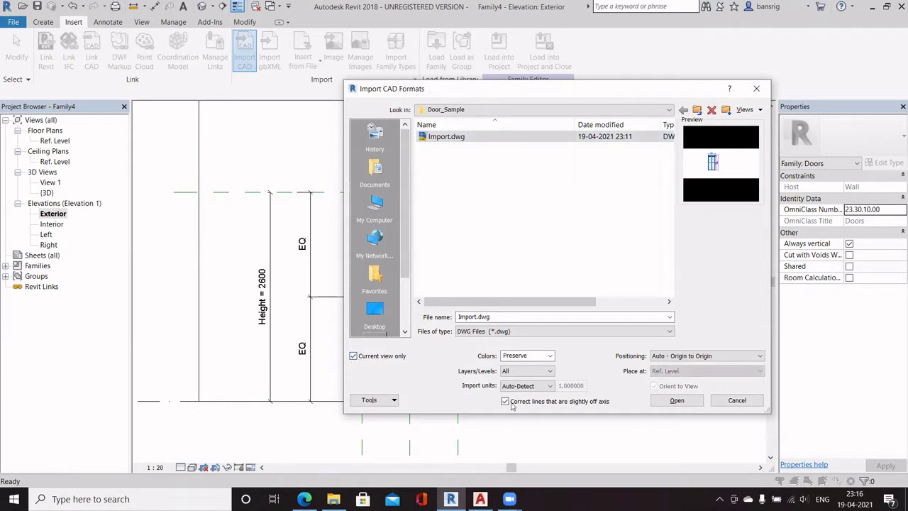
click(668, 401)
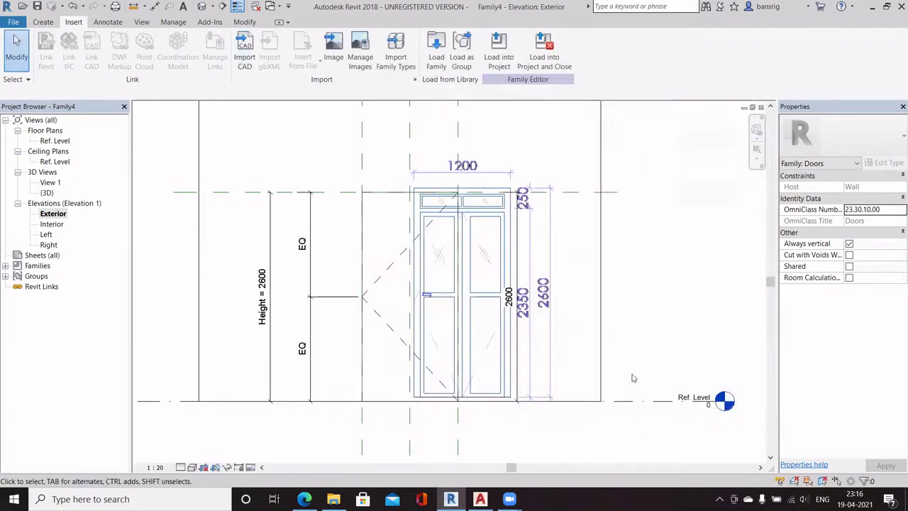
- Try to move the imported door drawing from its bottom centre to the opening's centre reference plane at Ref. Level
click(492, 188)
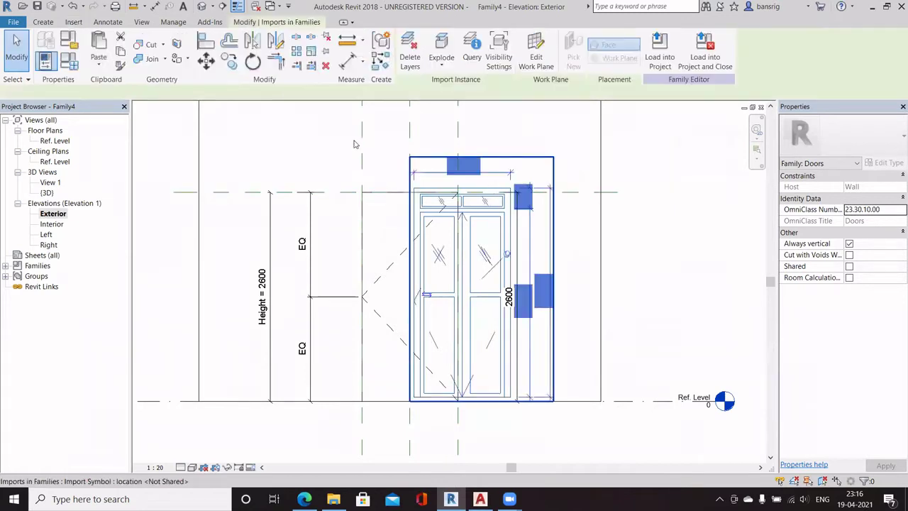
click(206, 62)
scroll(450, 402, up, 1)
scroll(453, 402, up, 2)
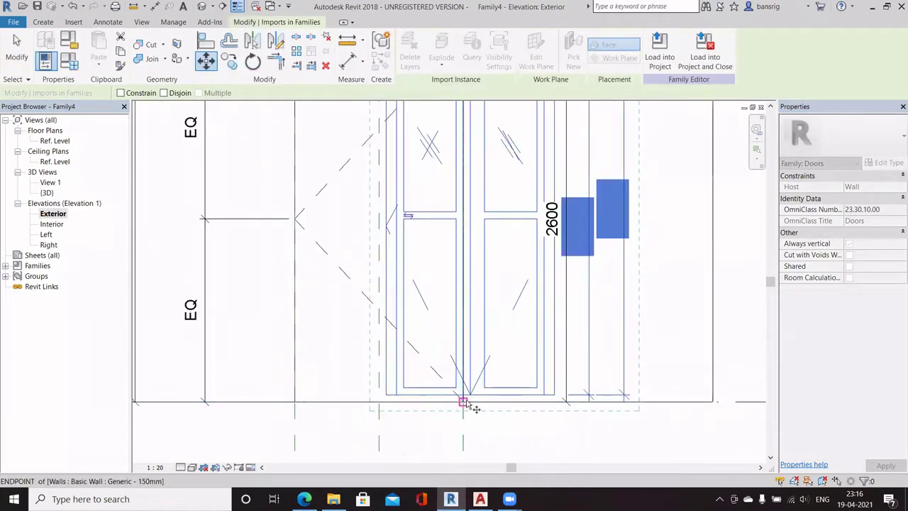
click(478, 401)
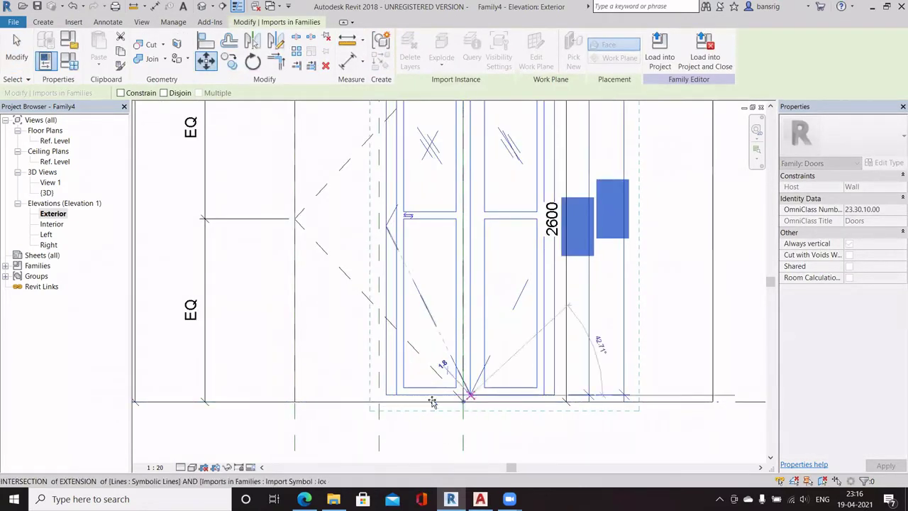
scroll(333, 402, down, 2)
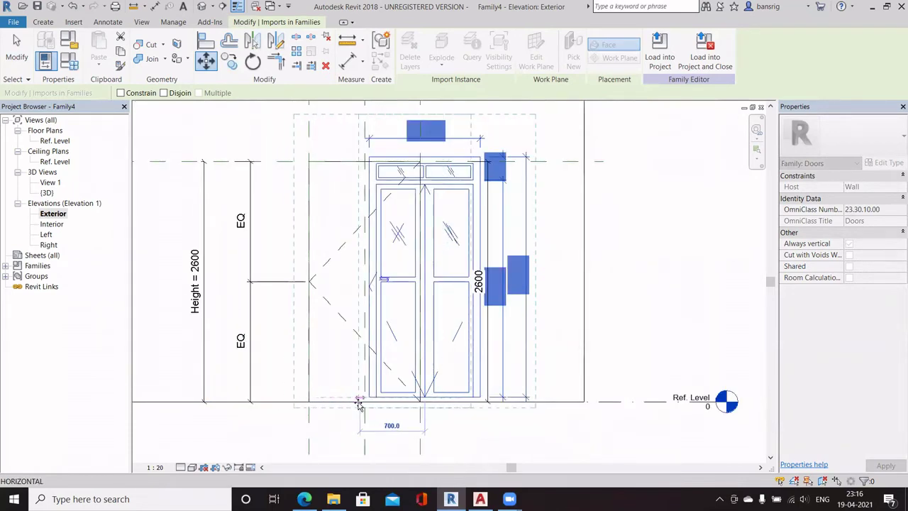
scroll(360, 403, up, 2)
click(368, 403)
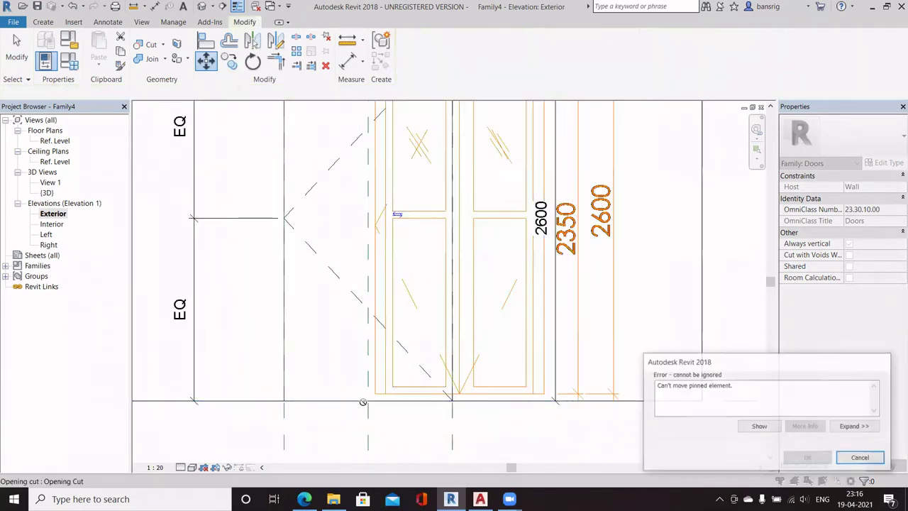
click(861, 457)
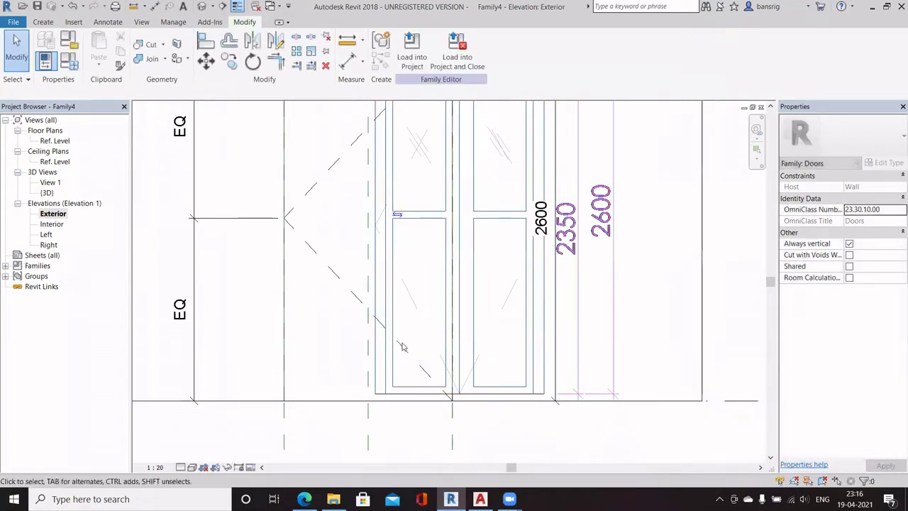
- Unpin the imported Import.dwg drawing in the Exterior elevation
scroll(394, 296, down, 2)
click(394, 296)
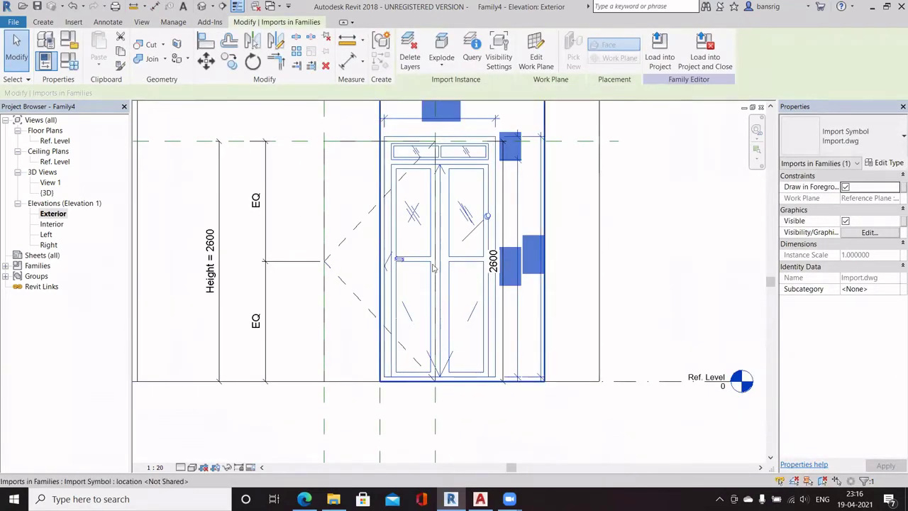
click(487, 218)
click(487, 218)
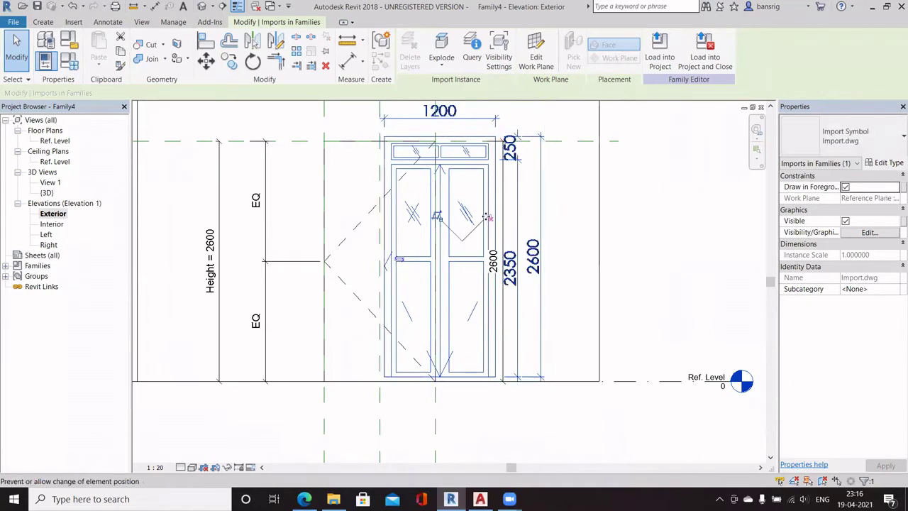
- Move the imported drawing from its bottom centre to the intersection of the opening's centre reference plane and Ref. Level
click(205, 61)
scroll(447, 387, up, 2)
click(442, 377)
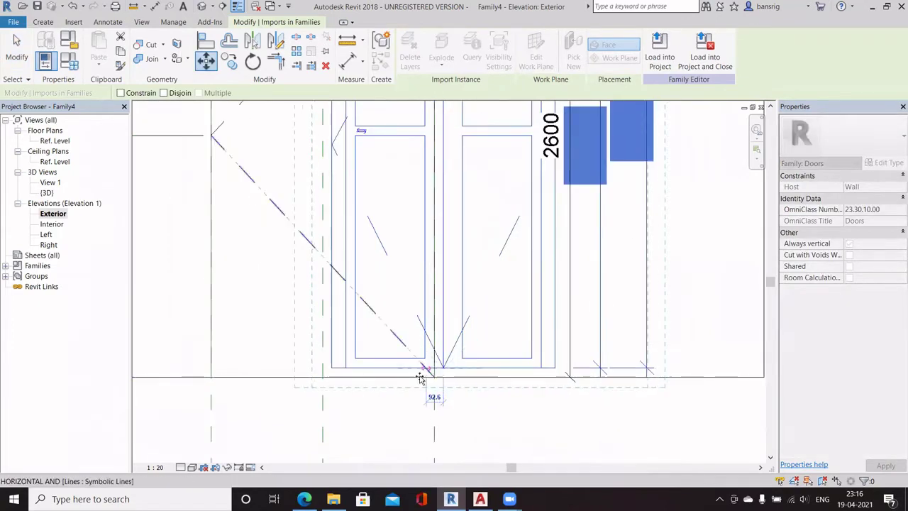
click(323, 376)
scroll(345, 401, down, 5)
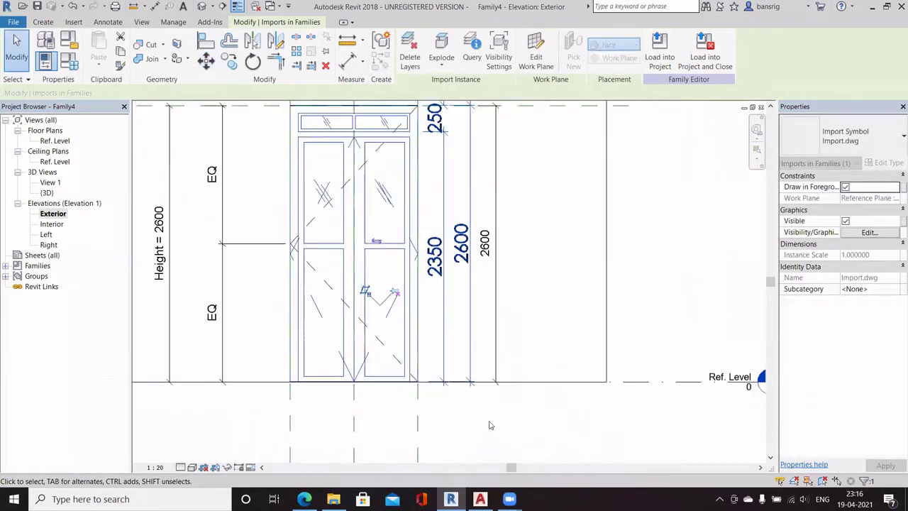
click(539, 429)
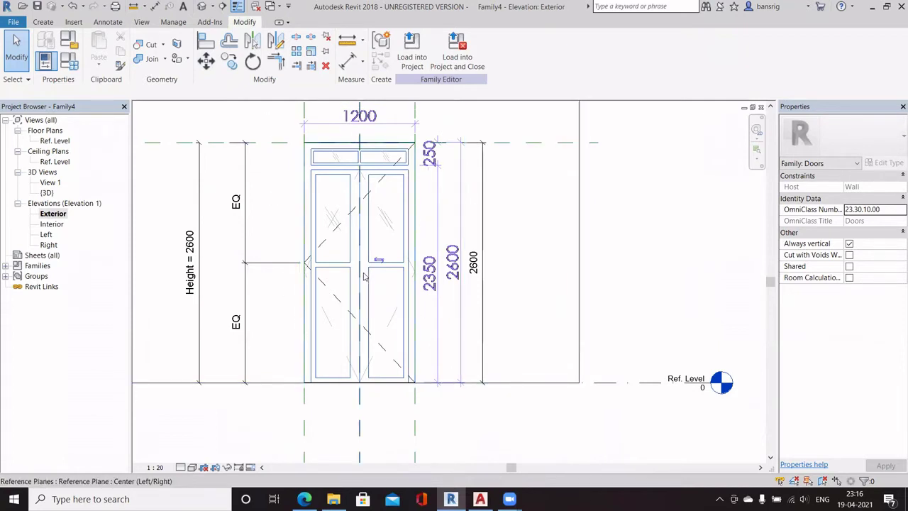
- In the Ref. Level floor plan, pick the reference plane along the wall's centre as work plane and open the Exterior elevation
middle_drag(366, 277, 386, 290)
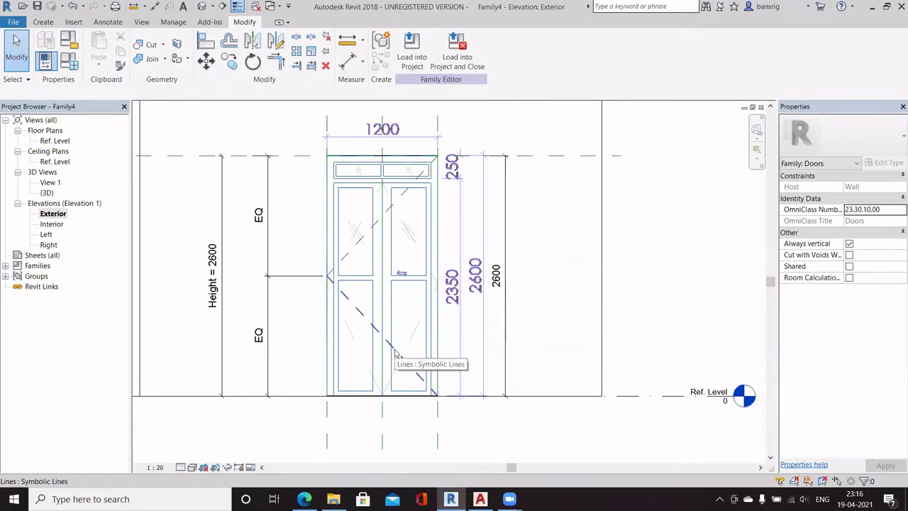
scroll(396, 353, up, 1)
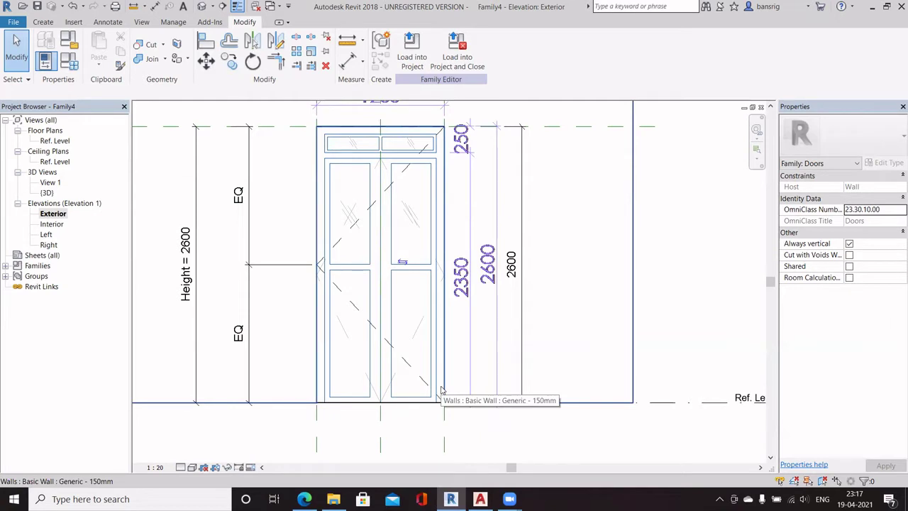
double_click(57, 141)
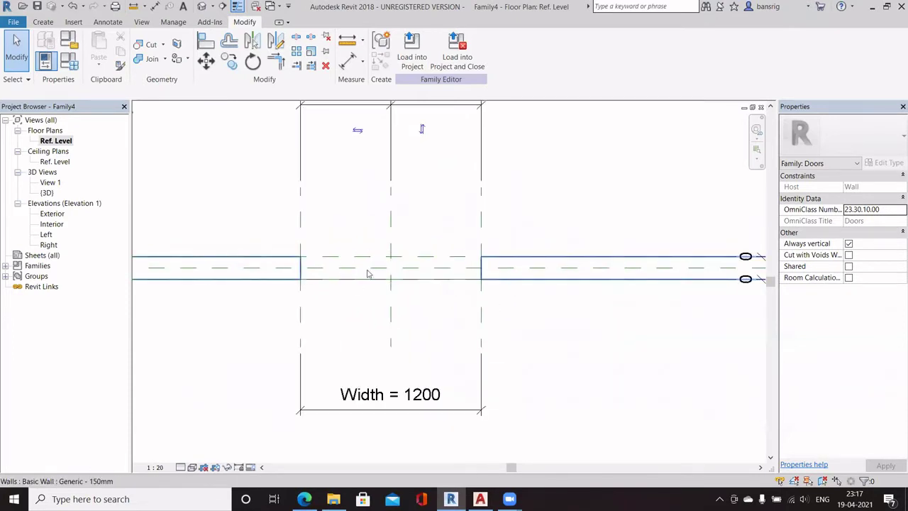
click(42, 22)
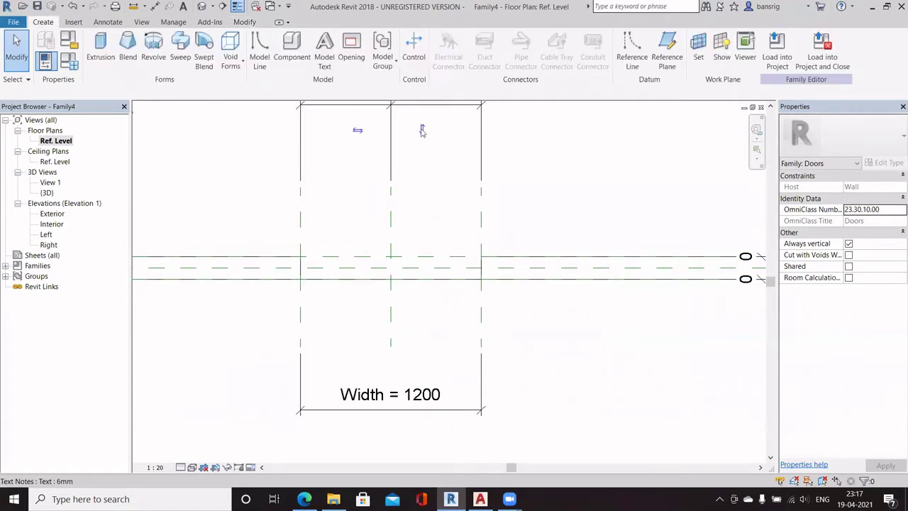
click(698, 48)
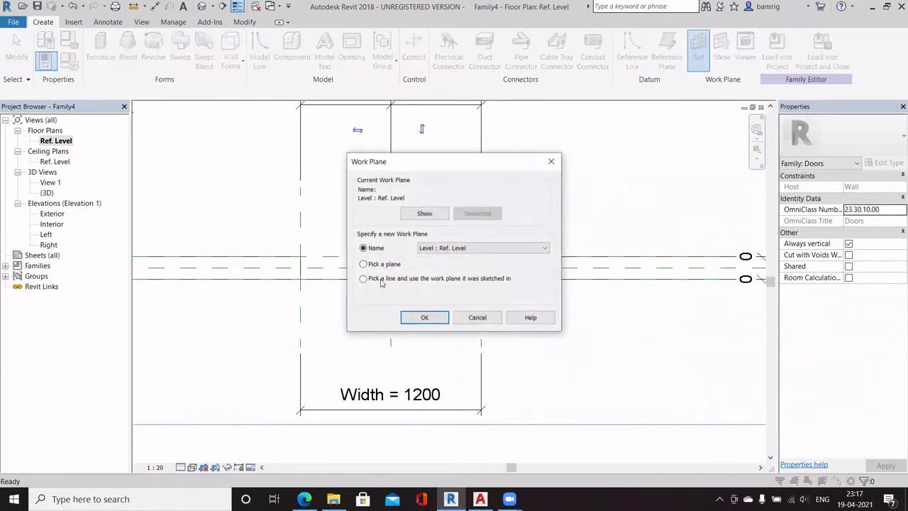
click(364, 264)
click(412, 317)
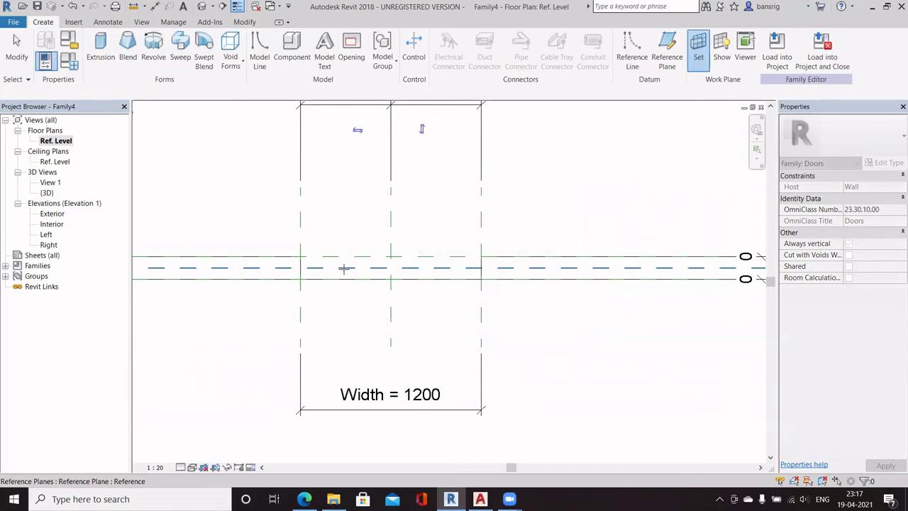
scroll(344, 268, down, 1)
scroll(344, 268, down, 1)
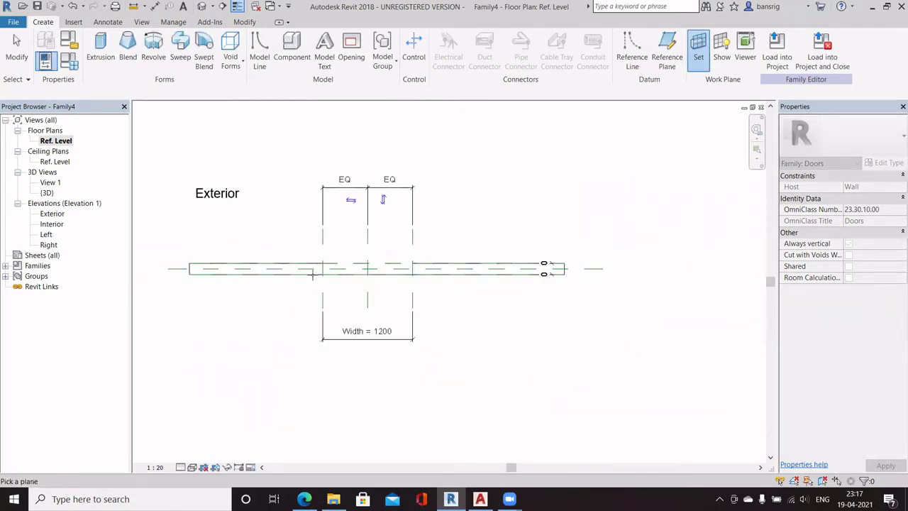
scroll(303, 266, up, 1)
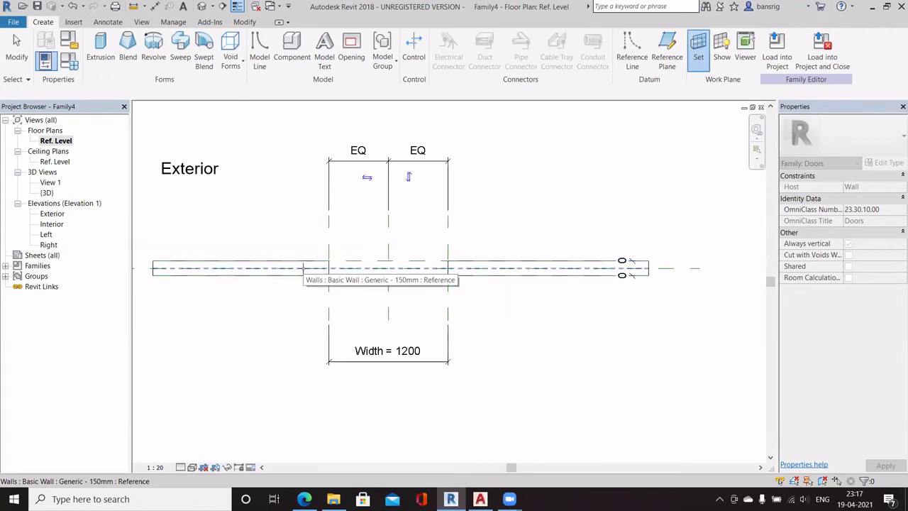
scroll(141, 269, down, 1)
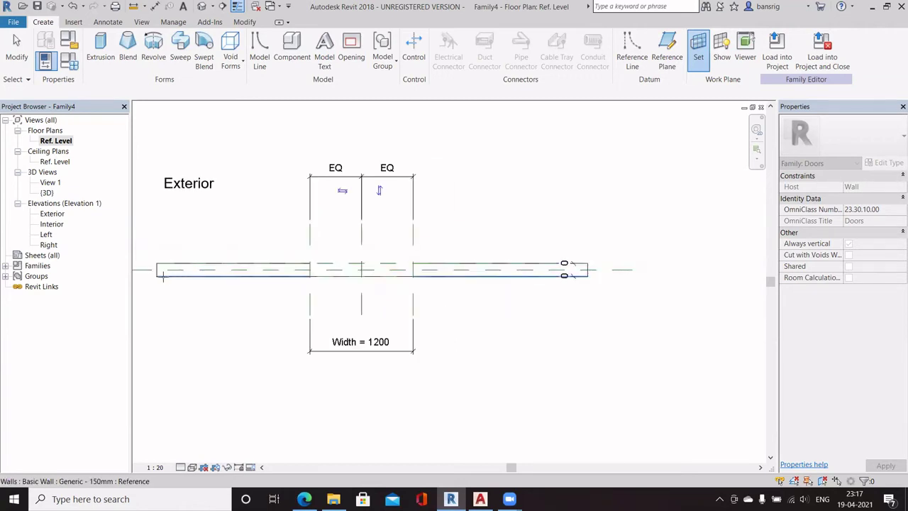
click(341, 269)
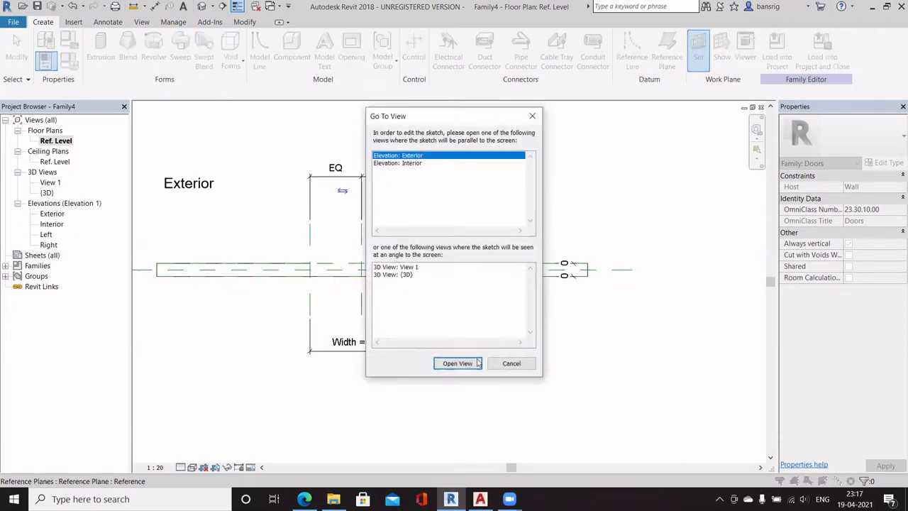
click(455, 363)
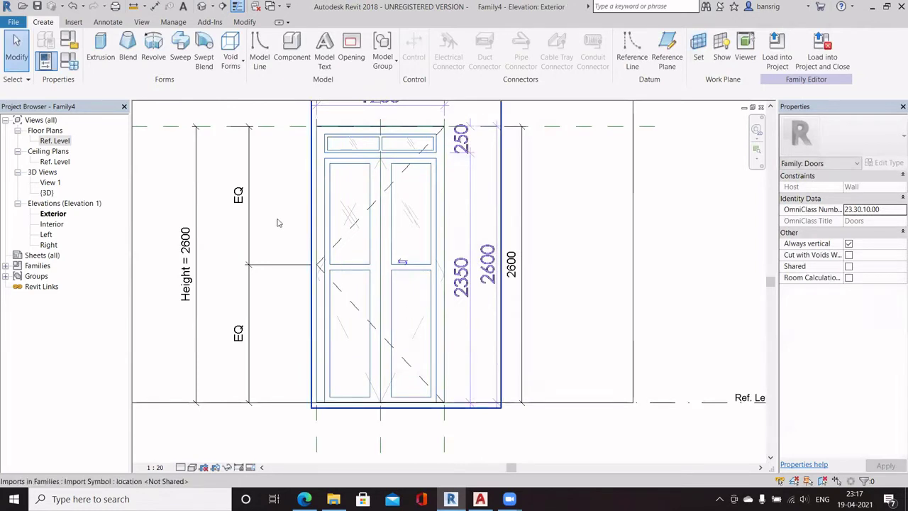
- Start a Sweep and create its path from the opening's two vertical edges and top edge, locking each path line to its edge
click(183, 59)
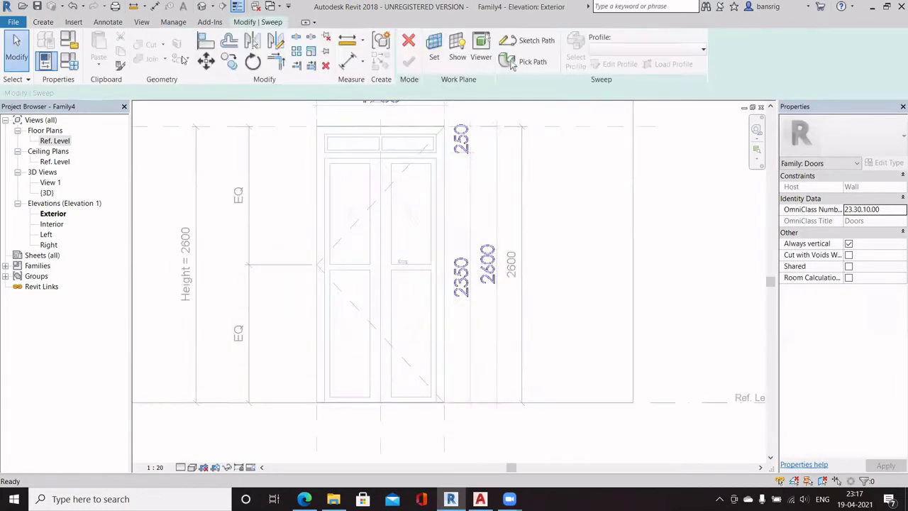
click(526, 42)
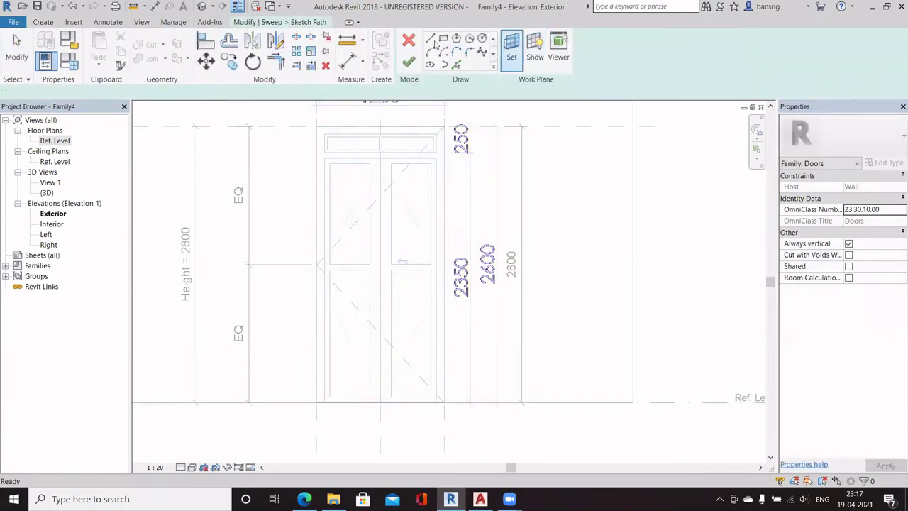
click(457, 65)
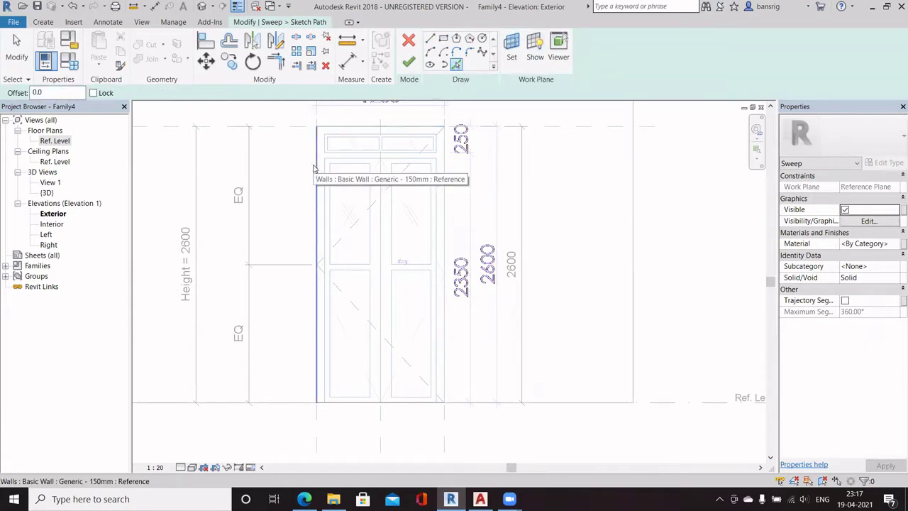
click(315, 169)
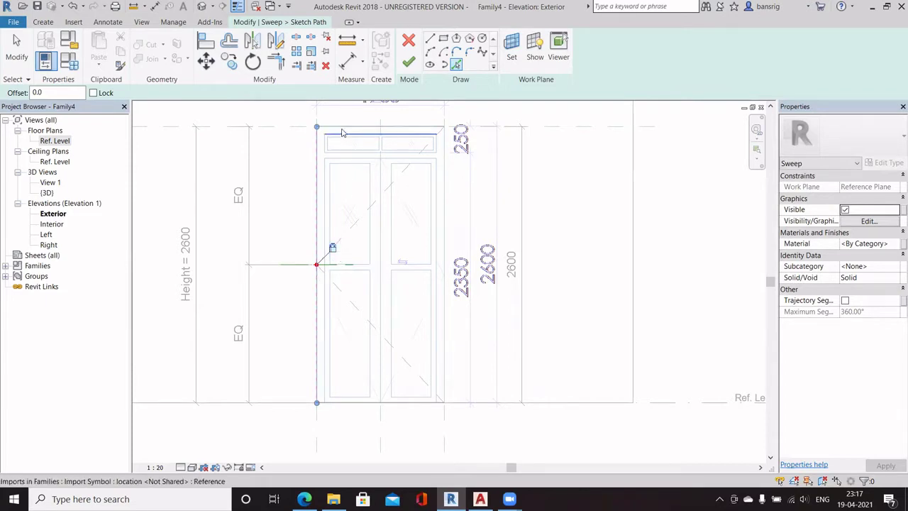
click(396, 133)
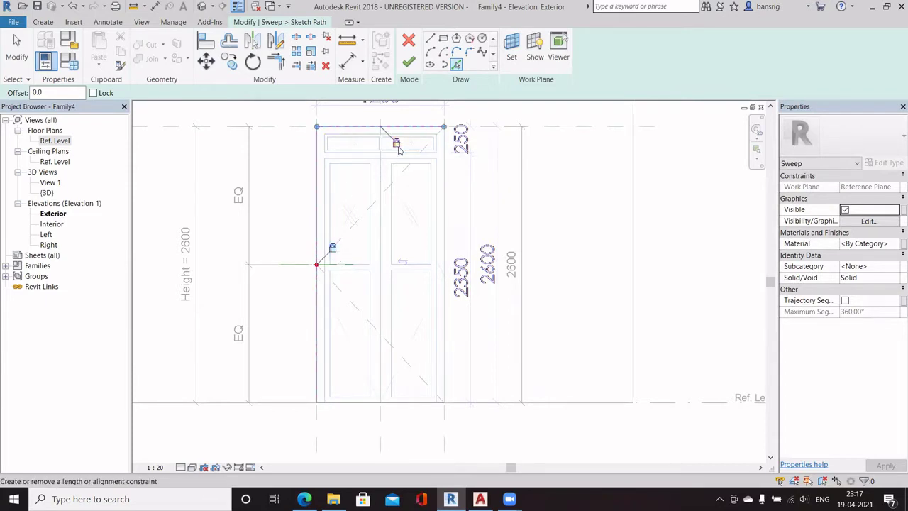
click(424, 281)
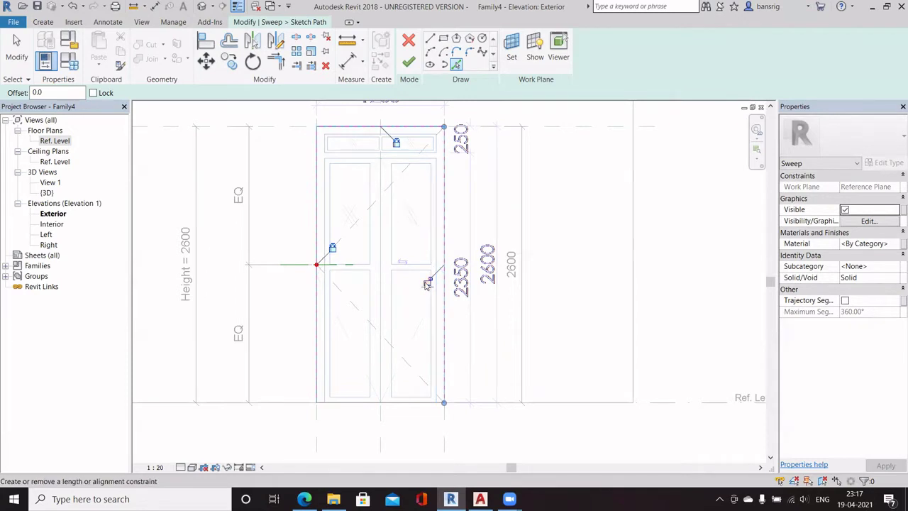
middle_drag(346, 332, 348, 390)
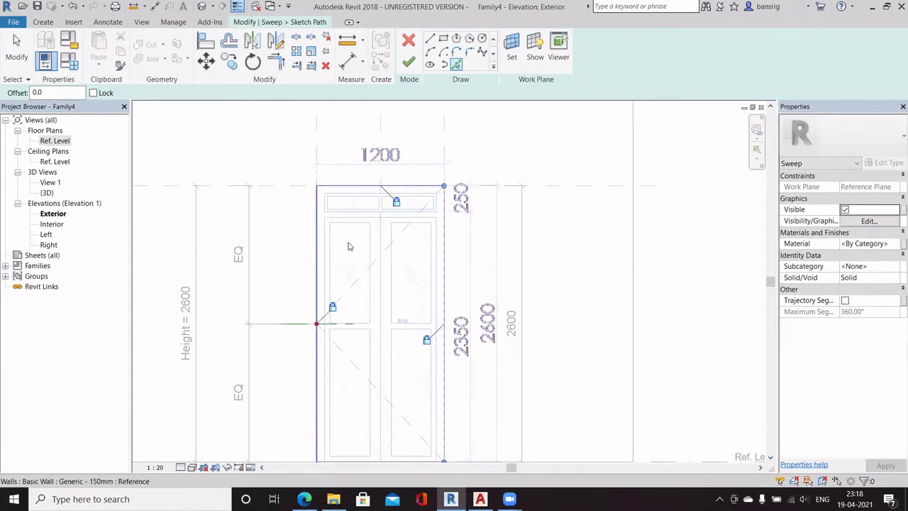
scroll(401, 192, down, 1)
scroll(401, 191, down, 1)
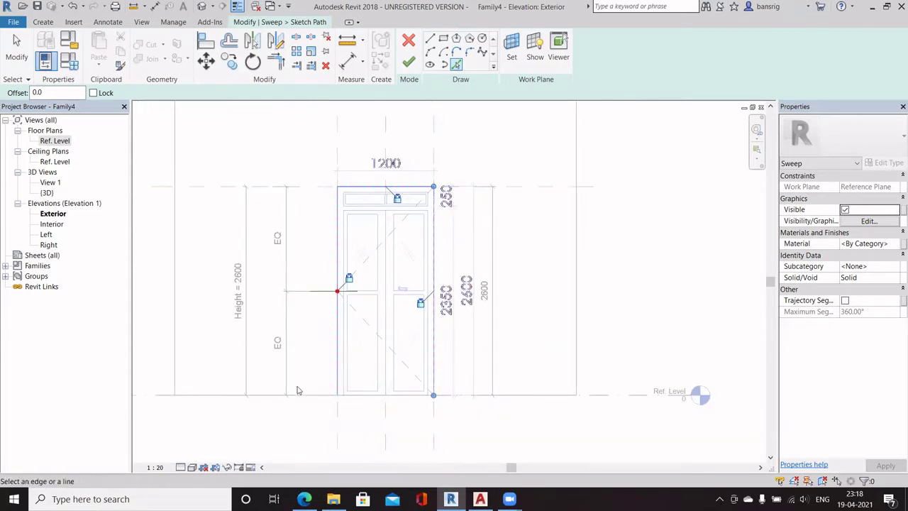
click(409, 63)
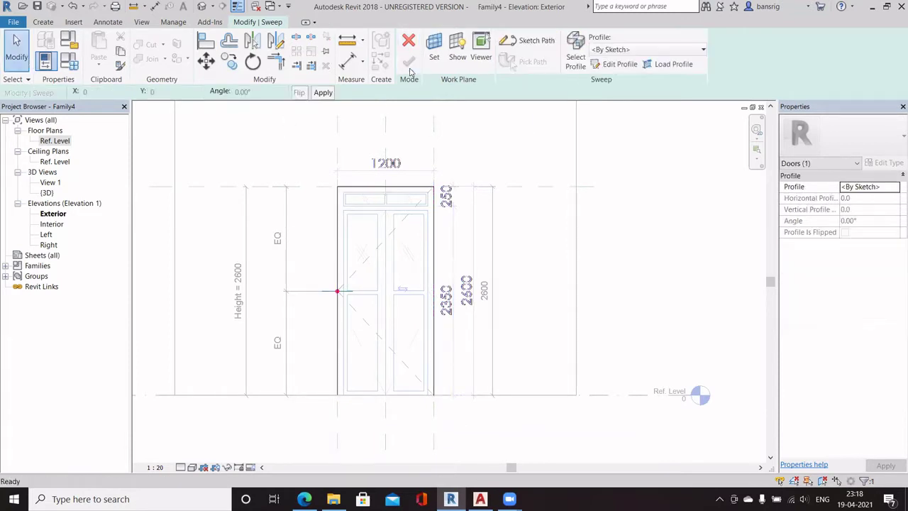
- Edit the sweep profile in Floor Plan: Ref. Level and draw its first line from the path point toward the exterior, 75/2 long
click(616, 64)
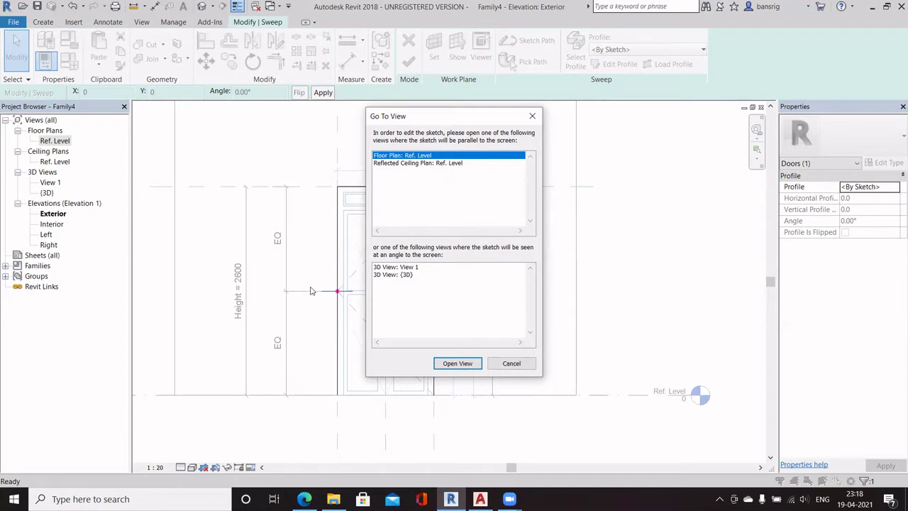
click(458, 364)
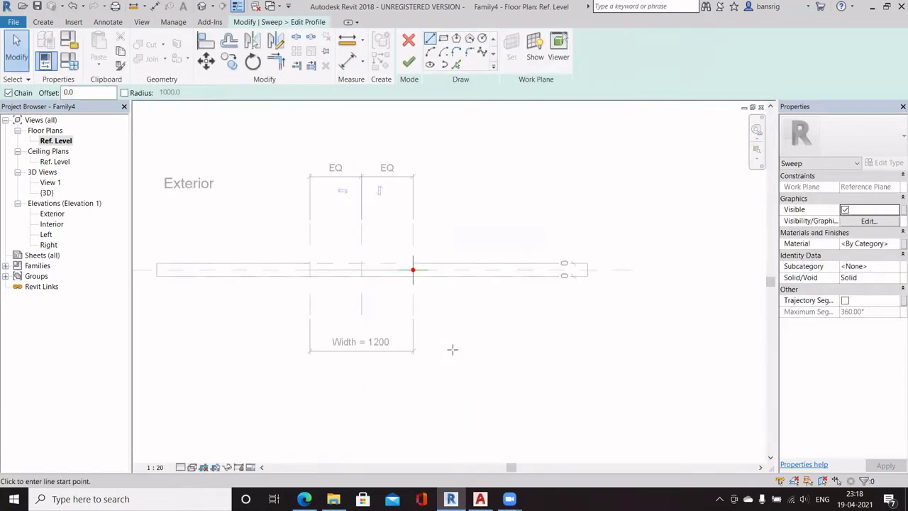
scroll(416, 274, up, 5)
scroll(385, 266, up, 5)
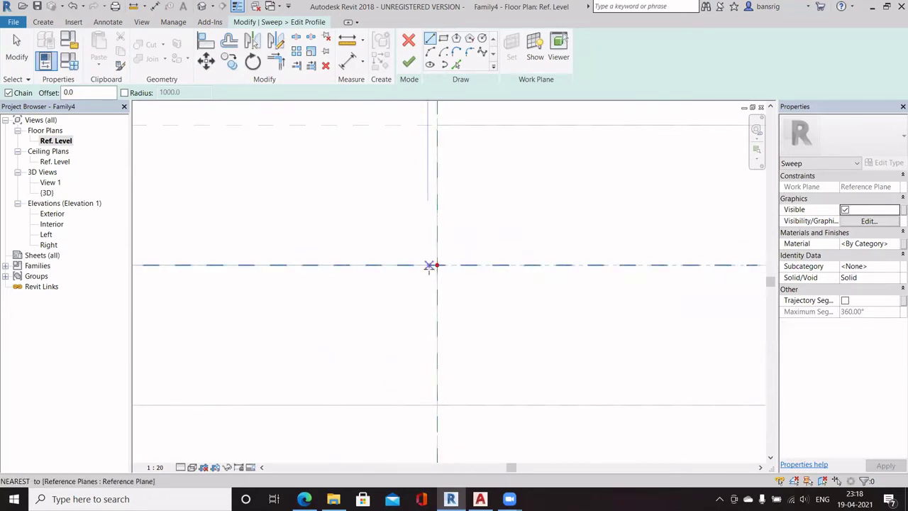
click(438, 265)
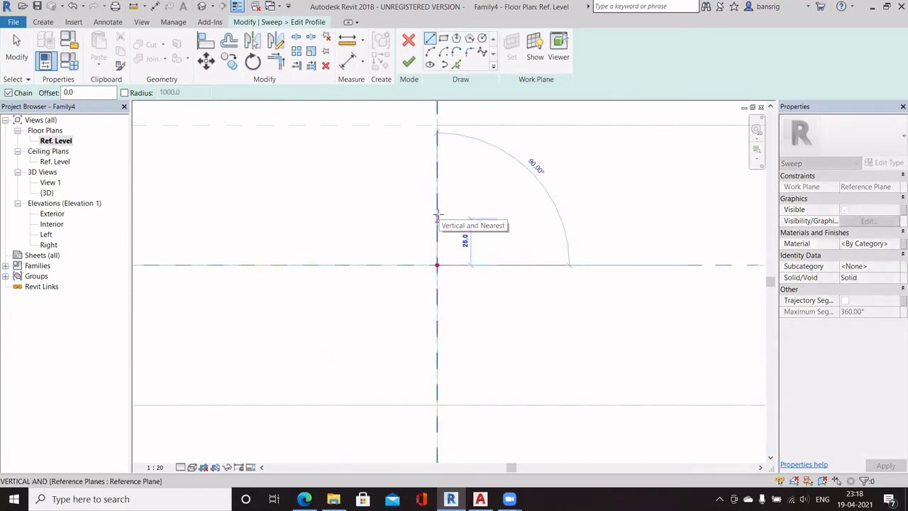
scroll(438, 214, down, 1)
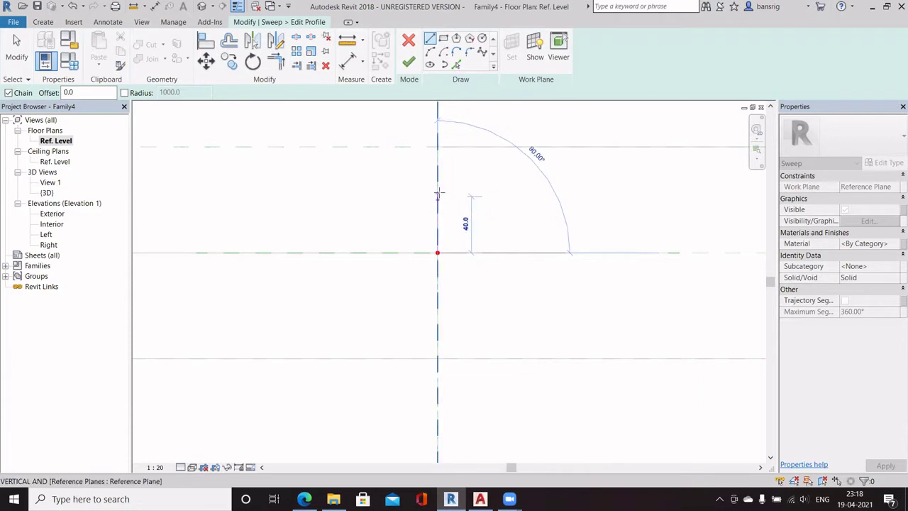
text(=)
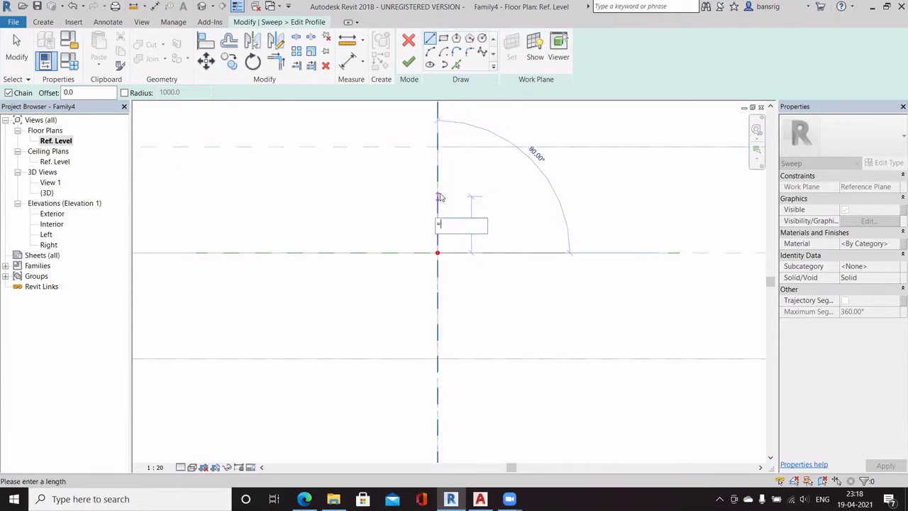
text(75/2)
key(Return)
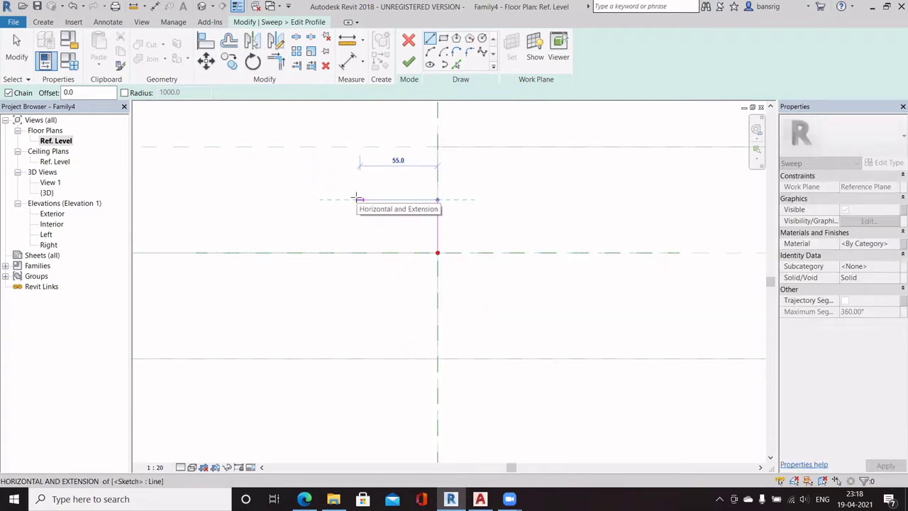
- Complete the profile as a closed 75 x 75 square inside the opening, centred on the wall's centre reference plane
text(75)
key(Return)
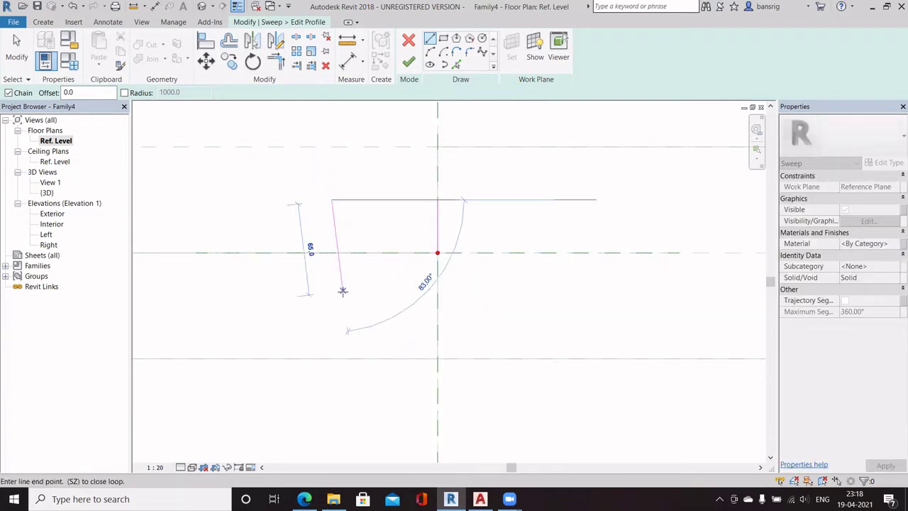
text(75)
key(Return)
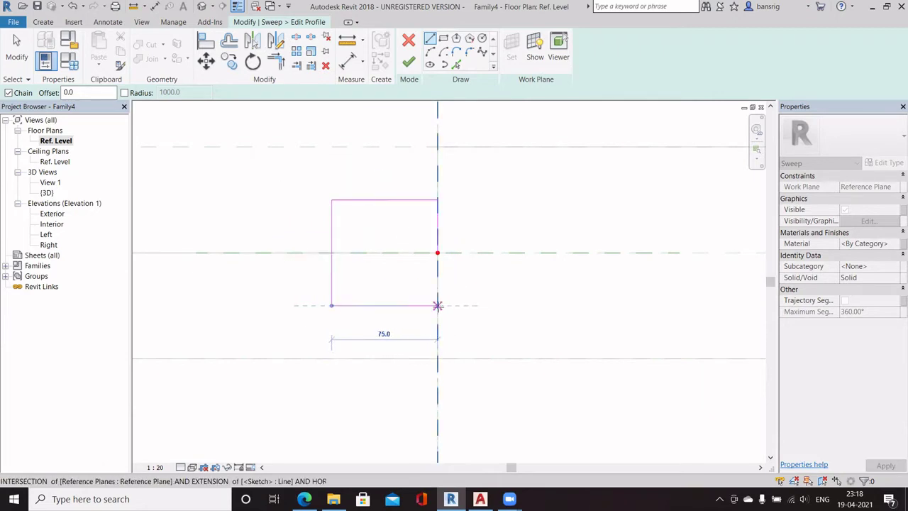
click(437, 305)
key(s)
key(z)
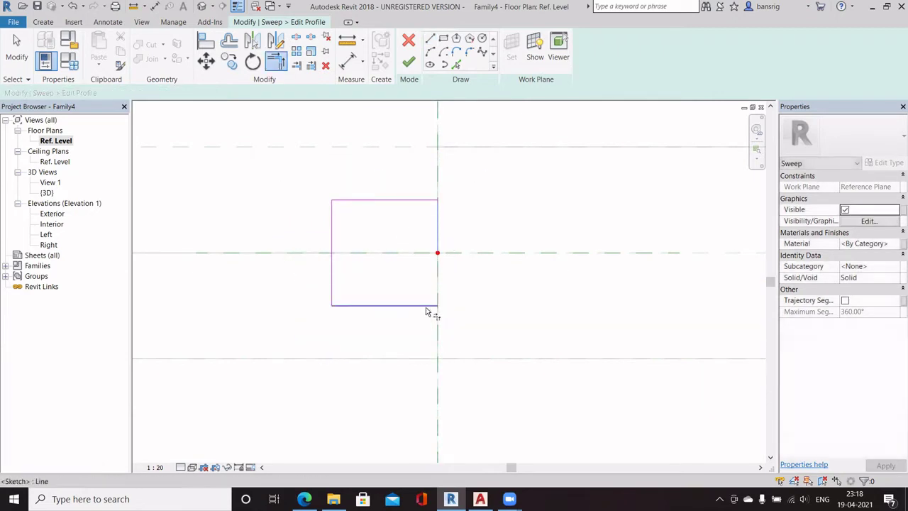
key(Escape)
- Finish the profile and the sweep, and inspect the door frame in the {3D} view
scroll(519, 273, down, 4)
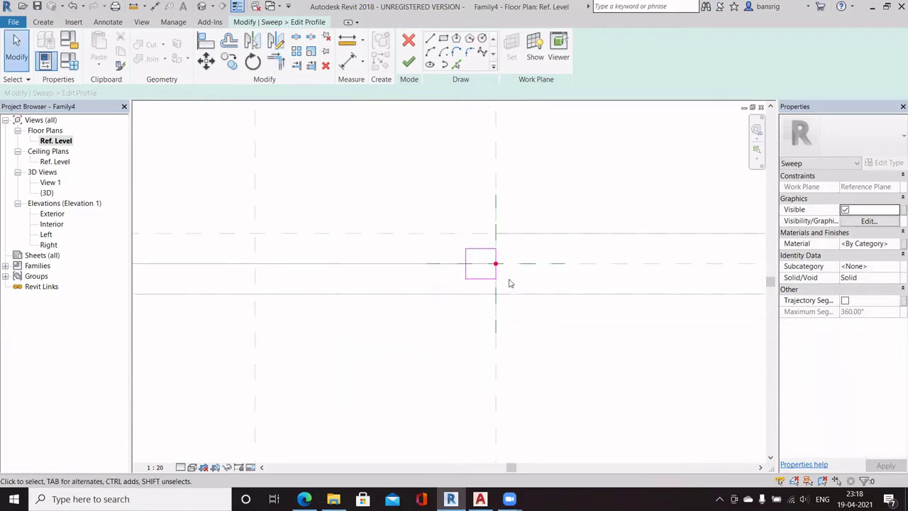
scroll(519, 264, down, 3)
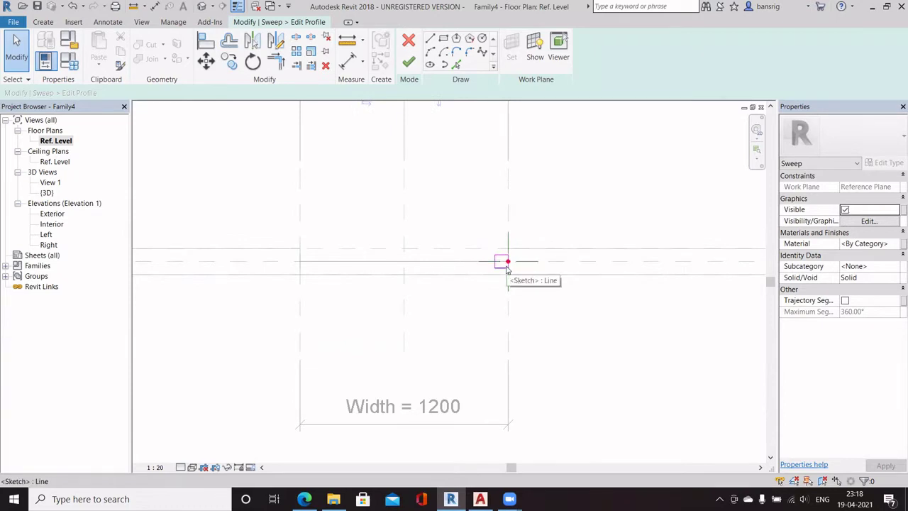
click(408, 64)
click(409, 65)
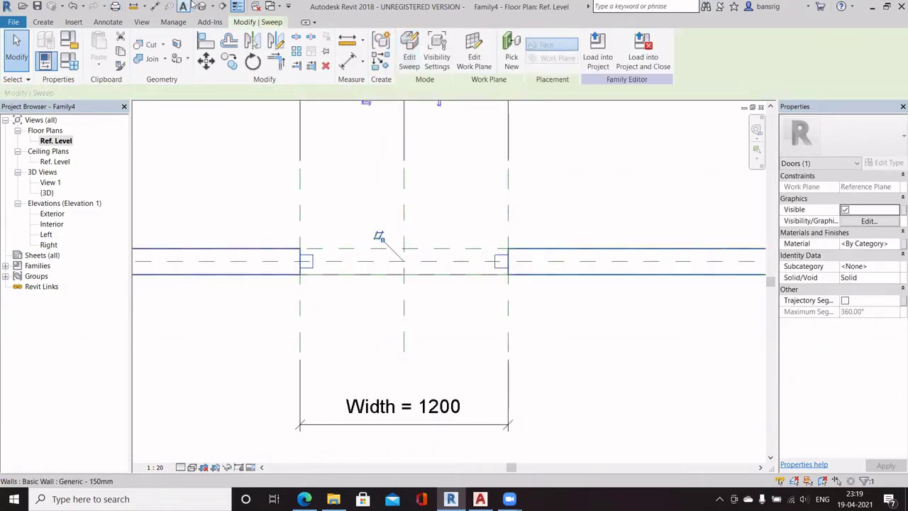
double_click(47, 193)
click(368, 327)
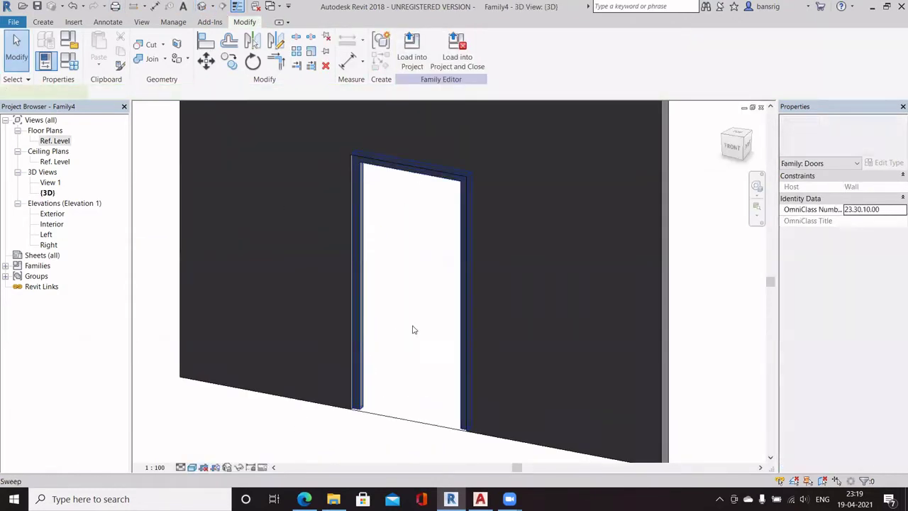
mouse_move(414, 328)
shift+middle_down()
mouse_move(489, 290)
mouse_move(613, 272)
mouse_move(373, 302)
mouse_move(418, 316)
shift+middle_up()
click(400, 291)
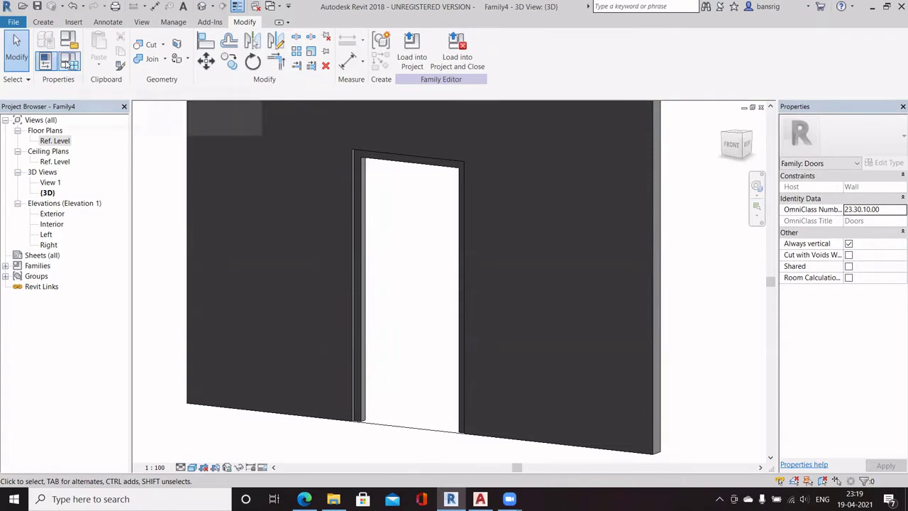
- Set the family's Width to 1500 and Height to 2800, and check how the frame adapts in 3D
click(69, 60)
click(638, 254)
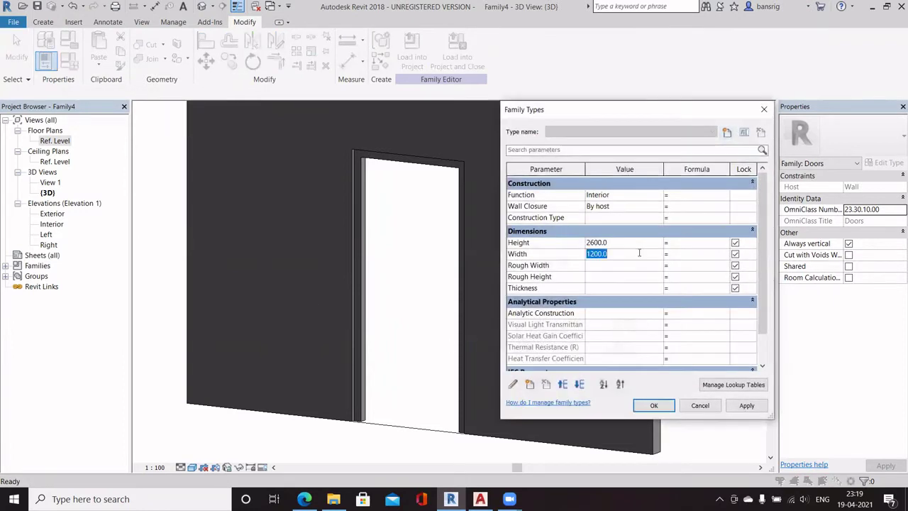
text(1500)
click(630, 242)
text(2800)
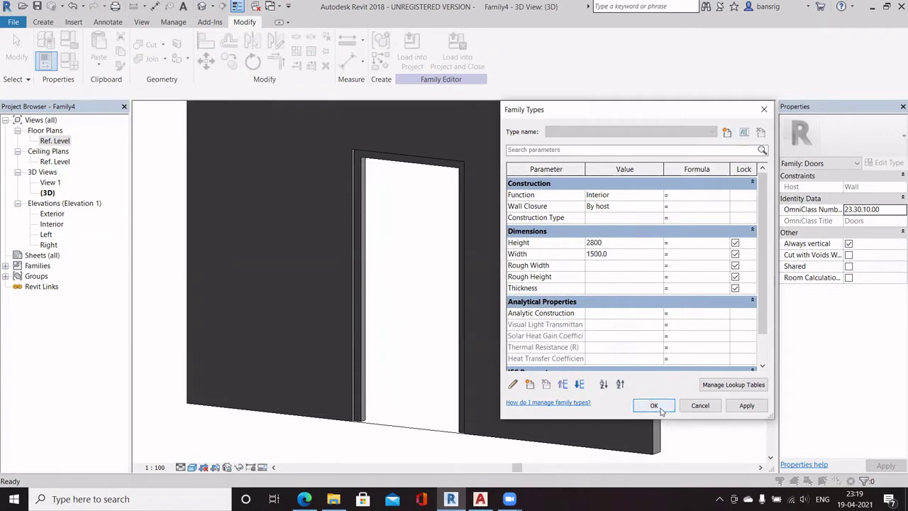
click(654, 406)
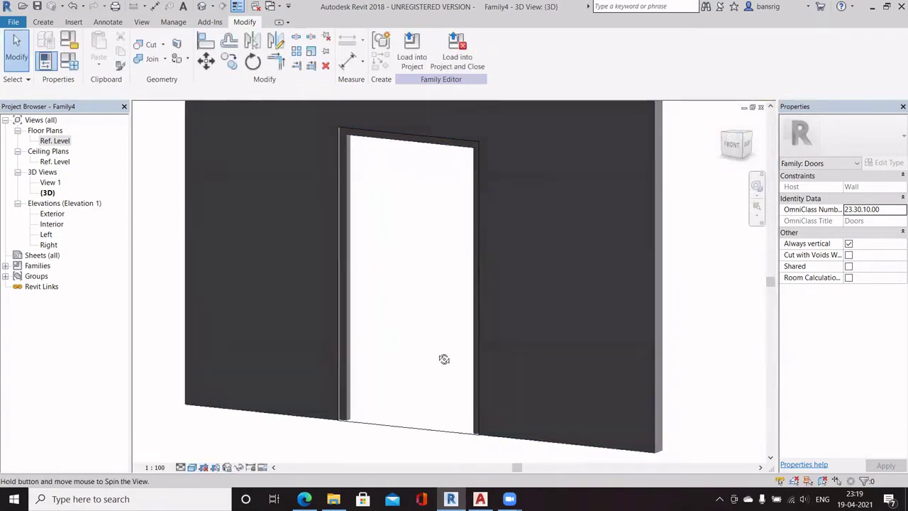
shift+middle_drag(444, 359, 397, 306)
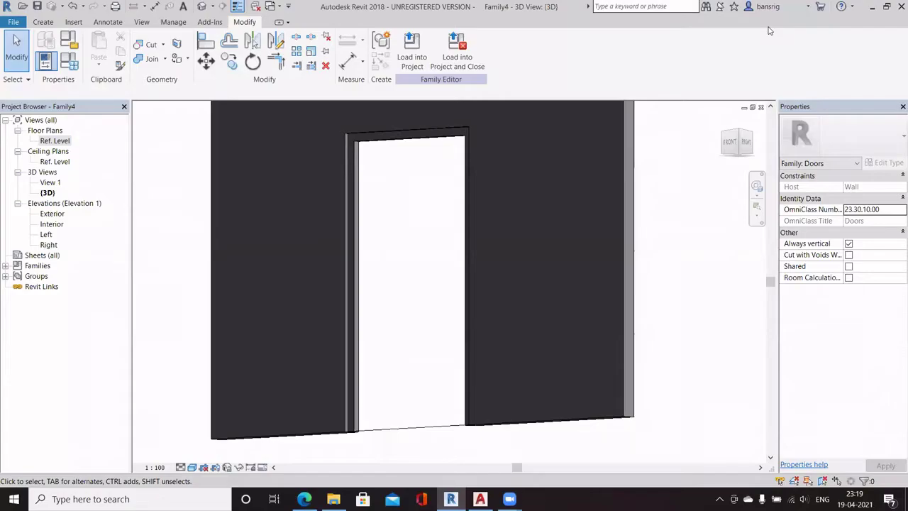
- Associate the frame sweep's Material with a new type-based family parameter named Frame Material, grouped under Materials and Finishes
click(358, 158)
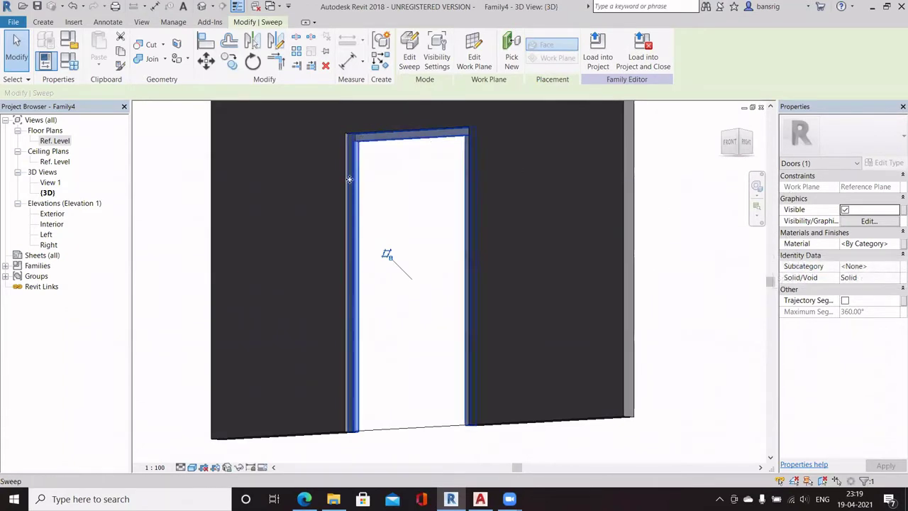
click(885, 243)
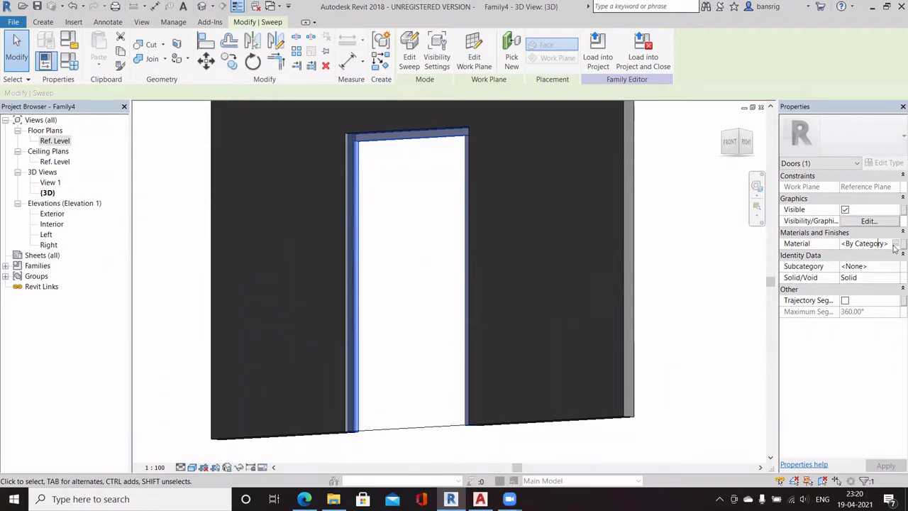
click(895, 244)
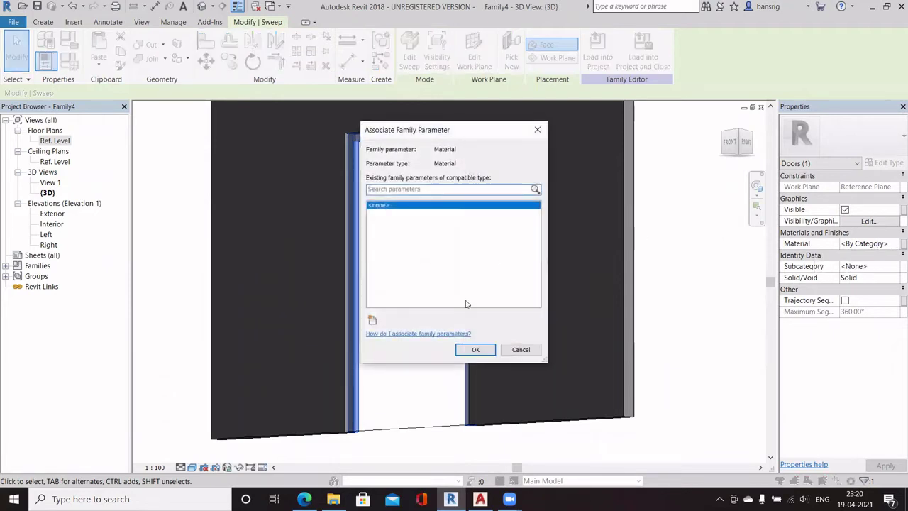
click(371, 319)
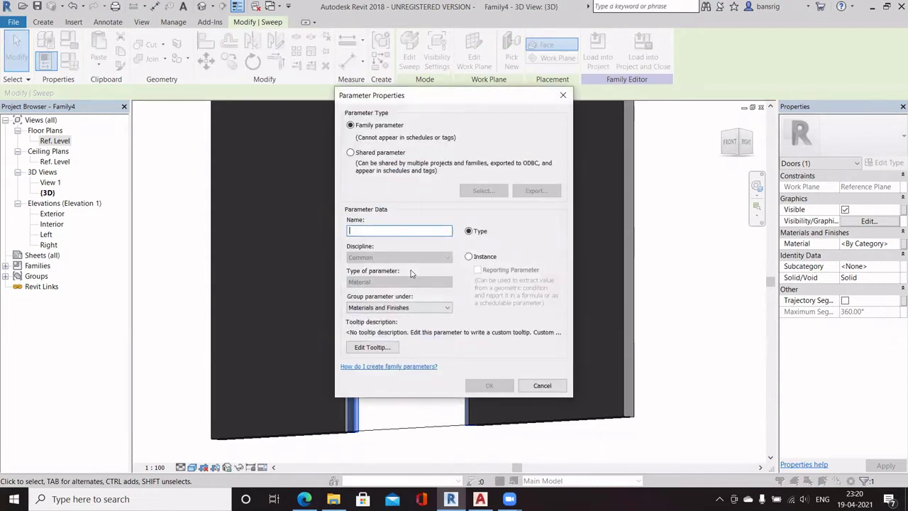
text(Frame Material)
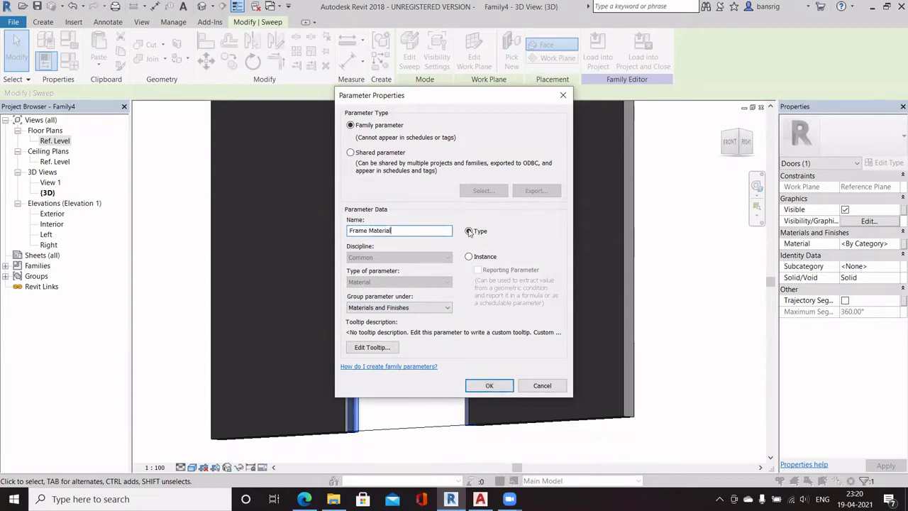
click(490, 385)
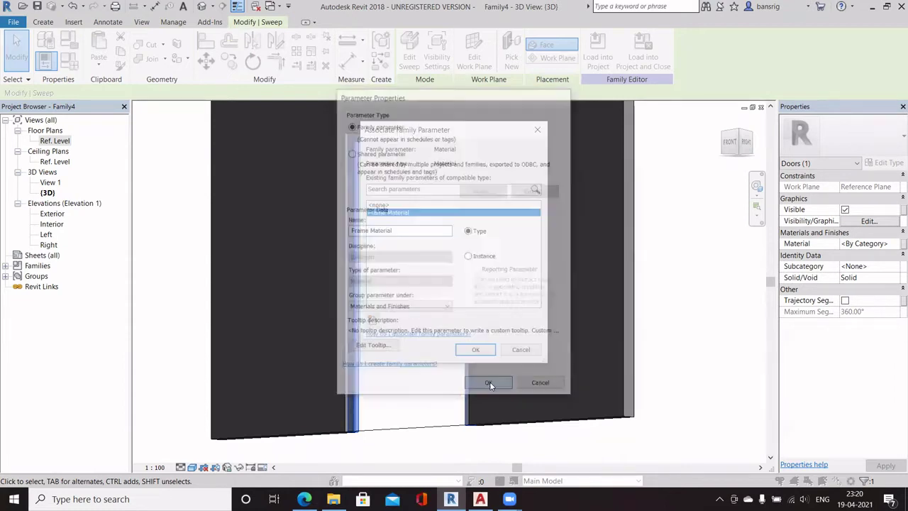
click(476, 350)
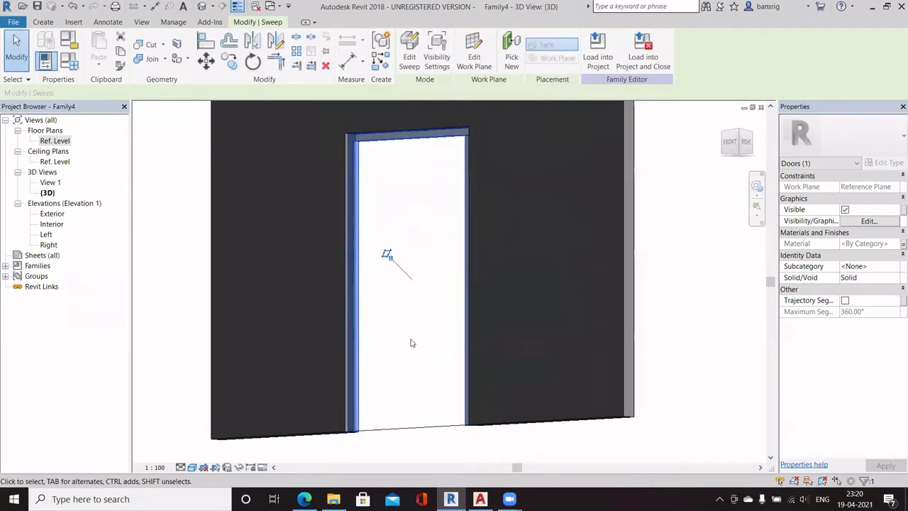
- Open the Frame Material value in the family types and duplicate the Default material as Wood Frame
click(413, 342)
click(69, 62)
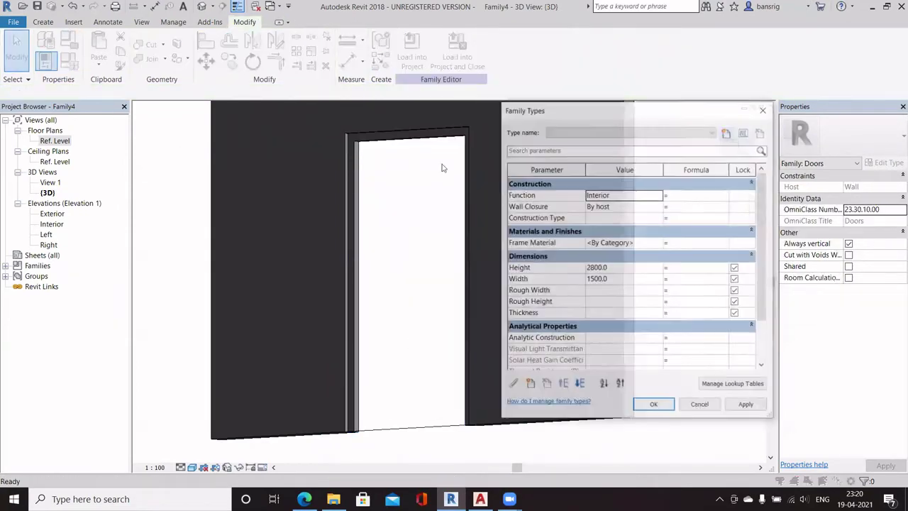
click(656, 243)
click(658, 243)
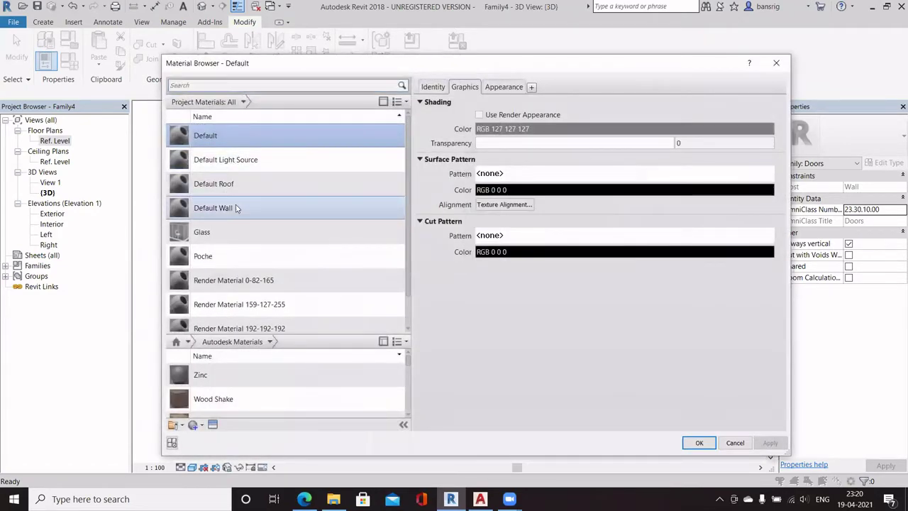
click(230, 139)
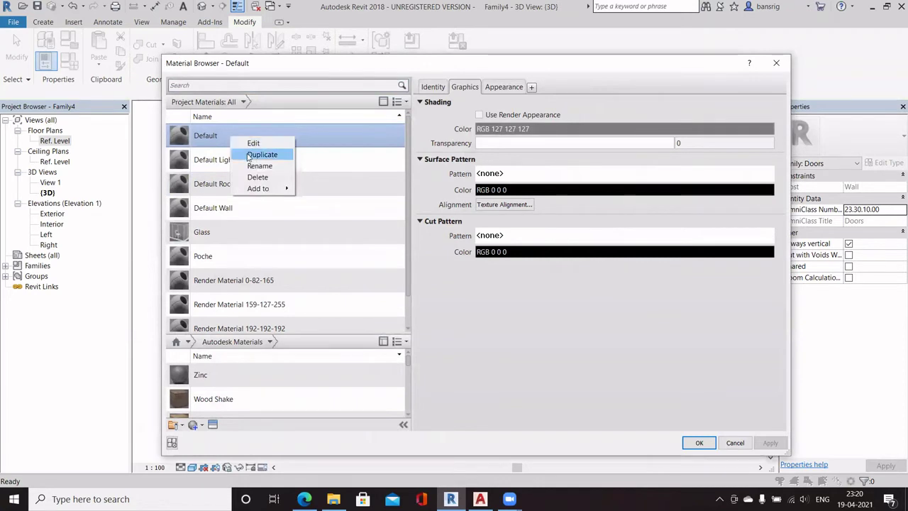
click(252, 154)
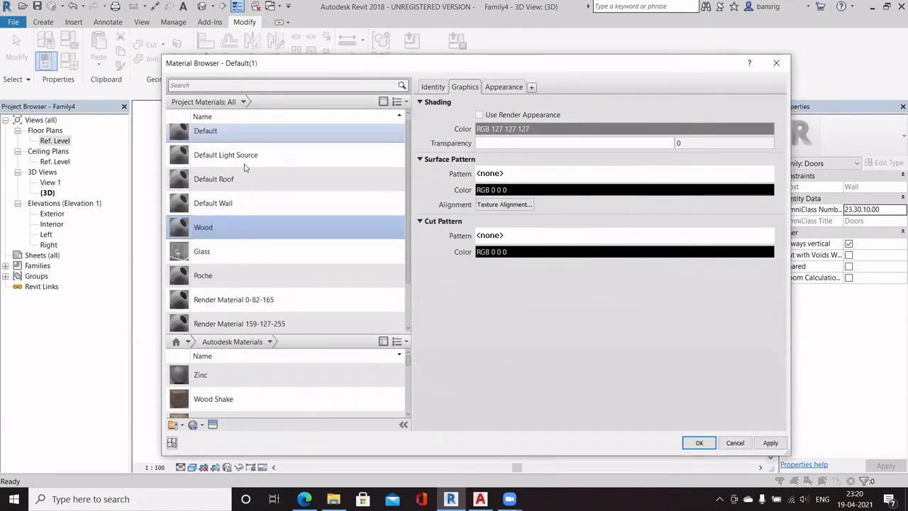
text(Wood Frame)
key(Return)
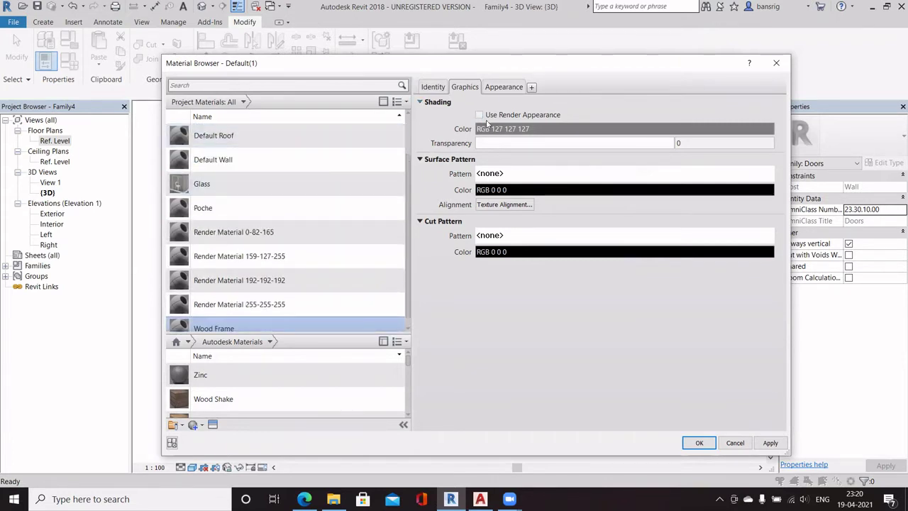
- Enable Use Render Appearance for Wood Frame and replace its appearance with the stained, medium-gloss Cherry asset, searching the assets for "wood"
click(480, 115)
click(504, 86)
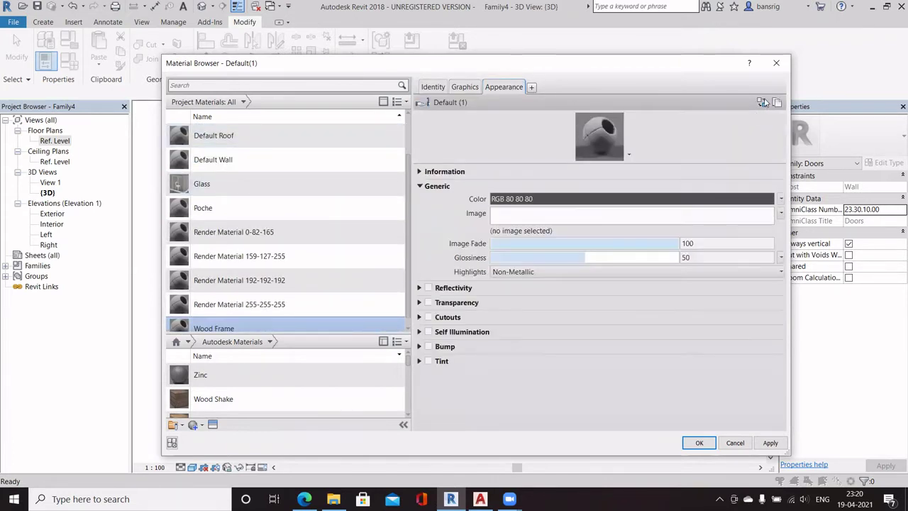
click(761, 103)
click(436, 75)
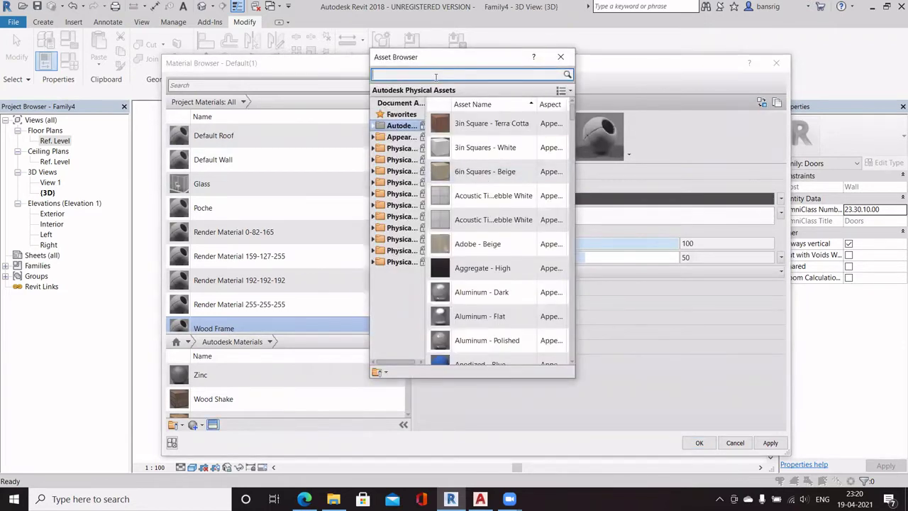
text(wood)
key(Return)
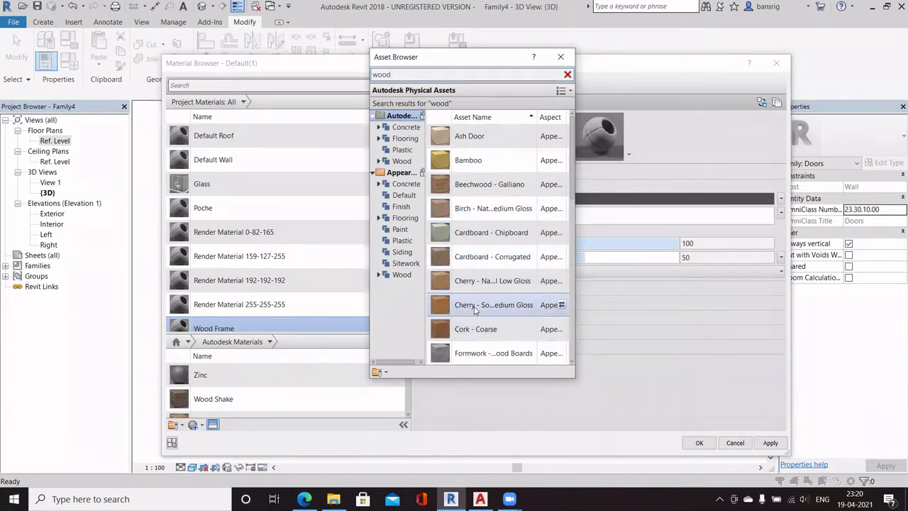
click(561, 305)
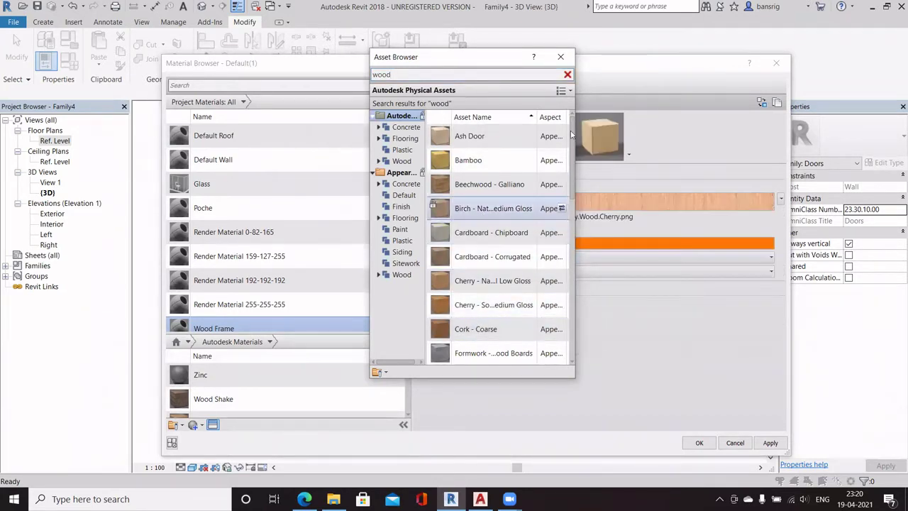
- Accept Wood Frame as the Frame Material value and inspect the door frame in 3D
click(561, 56)
click(466, 87)
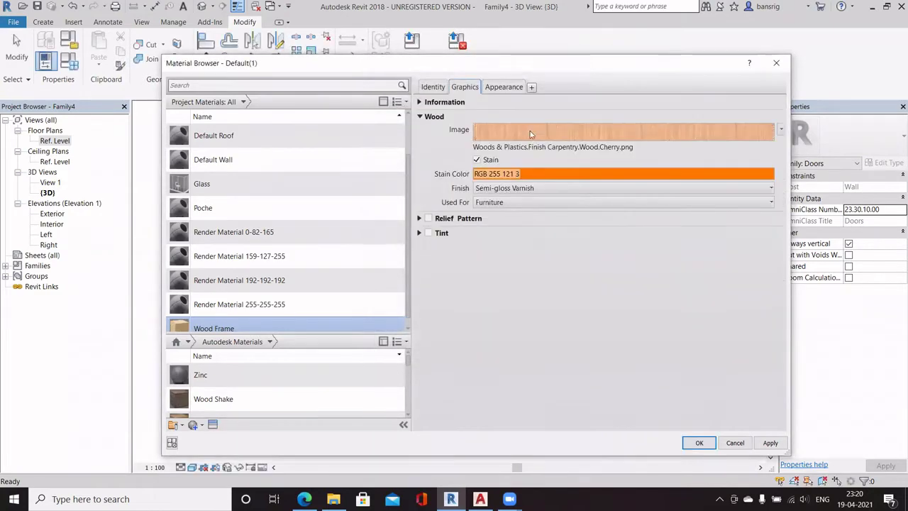
click(698, 443)
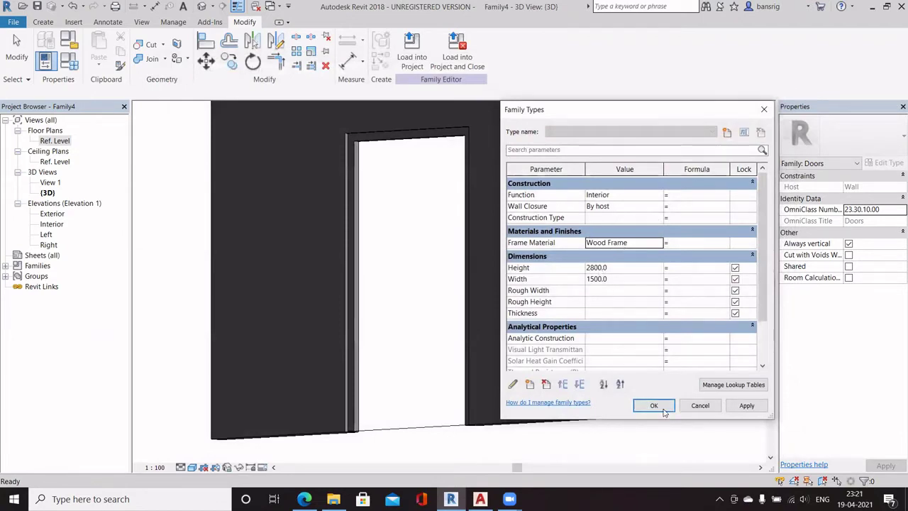
click(653, 406)
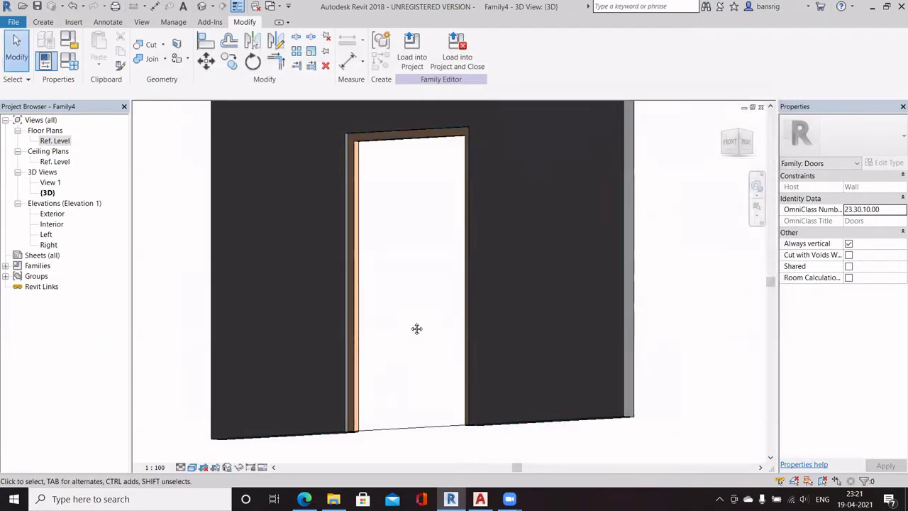
scroll(426, 329, up, 1)
shift+middle_drag(487, 332, 411, 345)
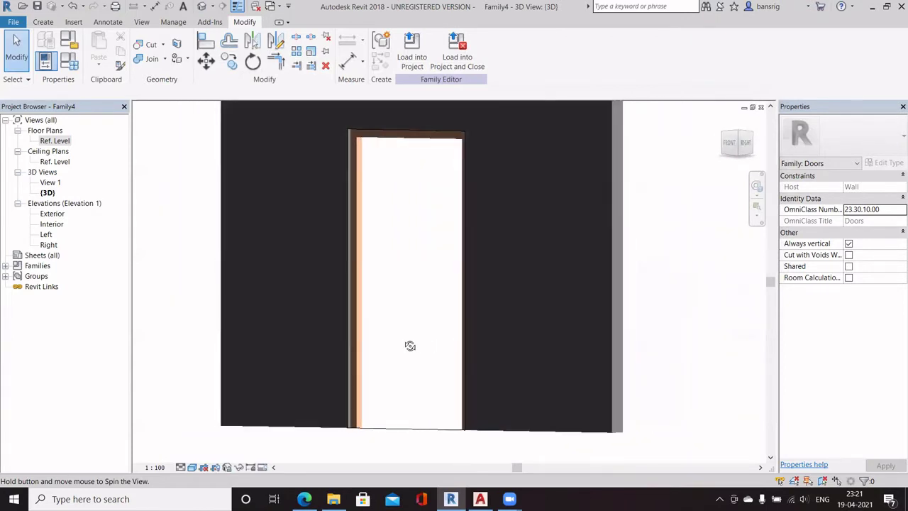
- In the Exterior elevation, set the family's Width to 1200 and Height to 2600 to match the imported door drawing
double_click(53, 213)
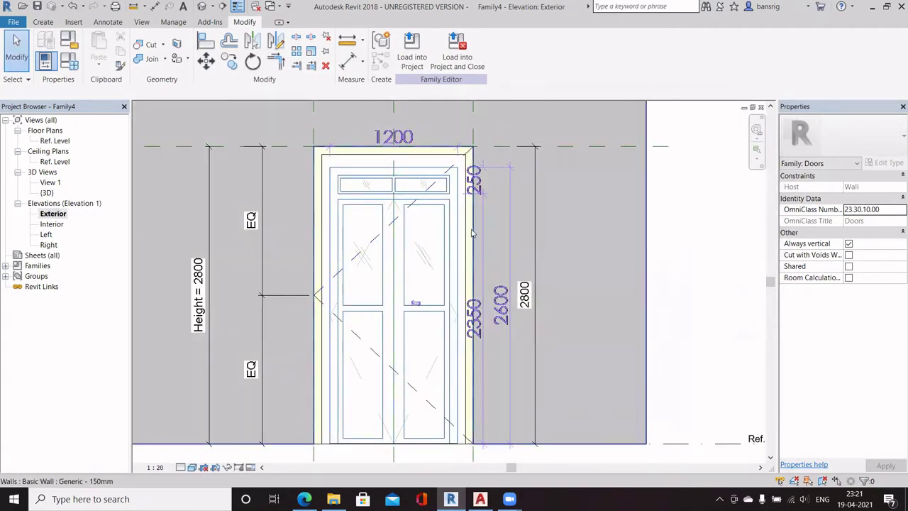
middle_drag(473, 419, 469, 368)
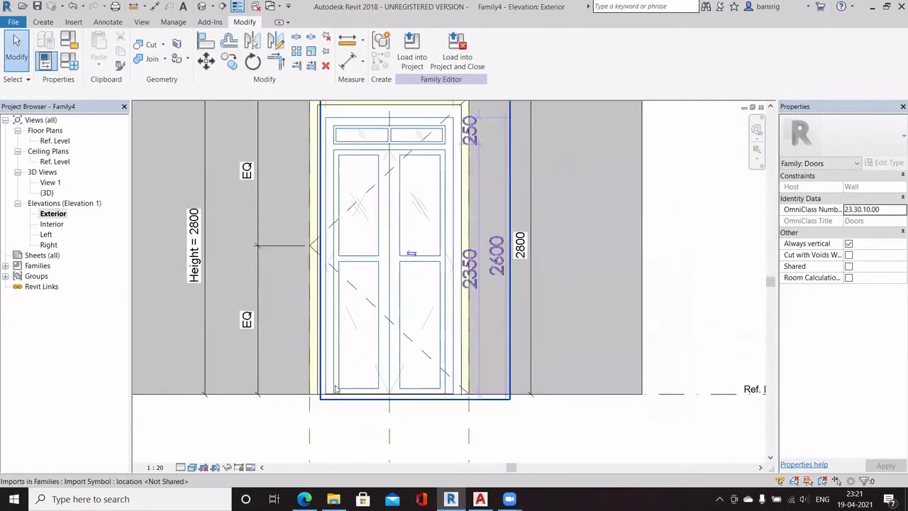
click(69, 61)
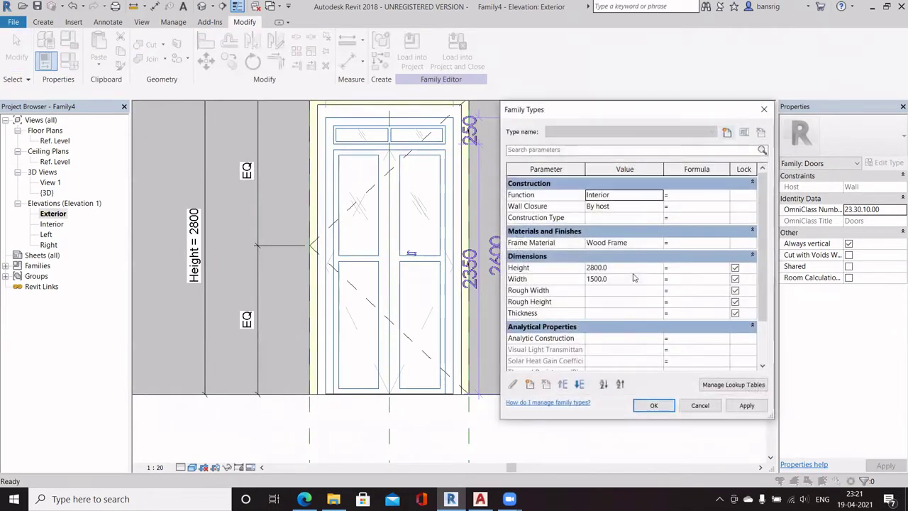
click(633, 281)
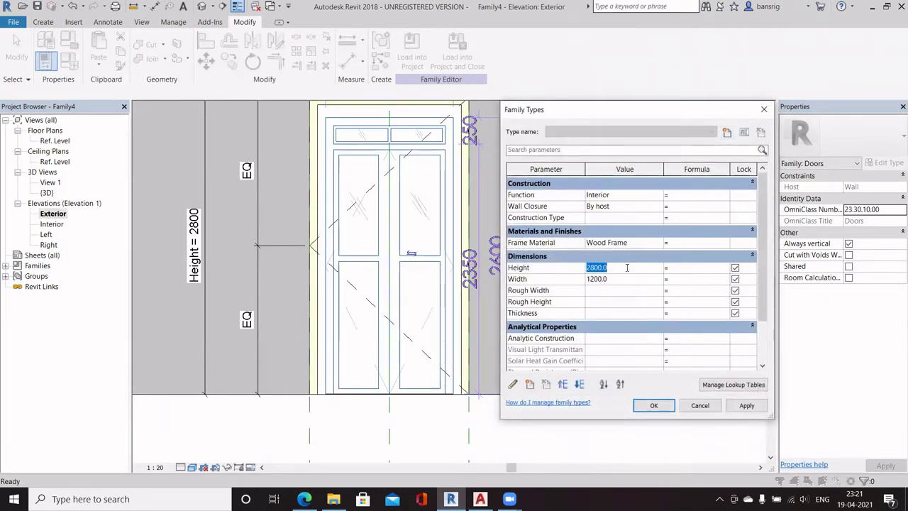
click(650, 405)
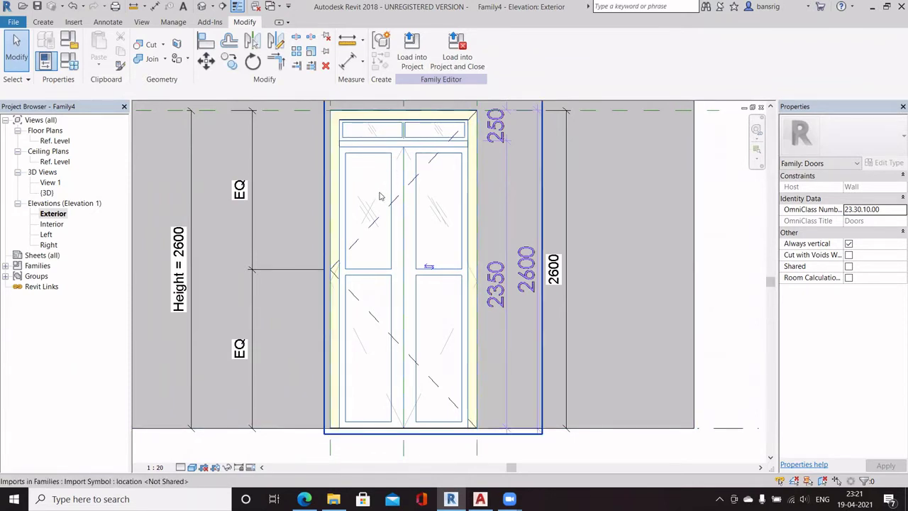
- Measure the thickness of the horizontal bar between the transom panels and the door leaves
scroll(393, 166, up, 4)
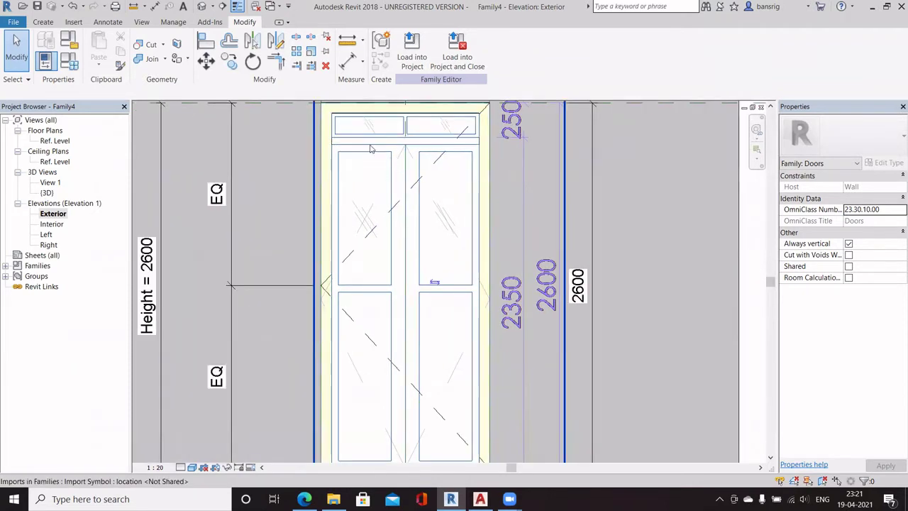
click(347, 43)
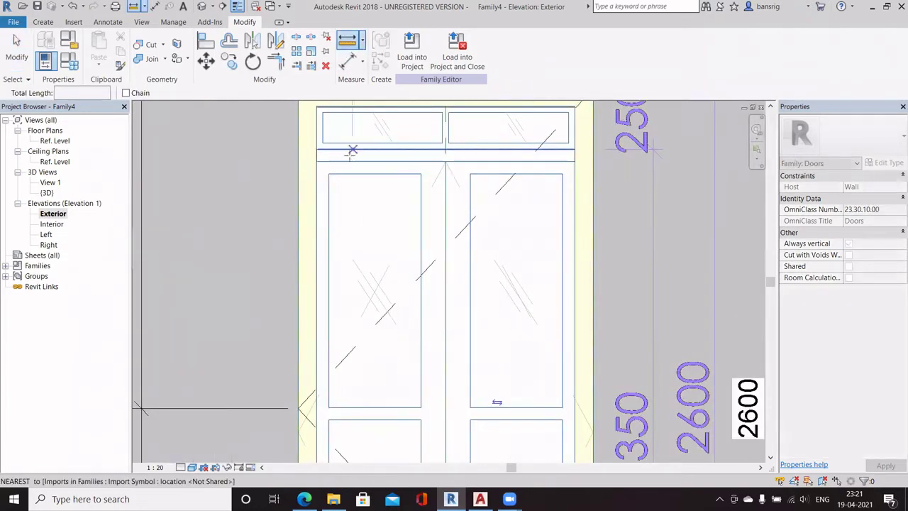
click(319, 147)
click(317, 161)
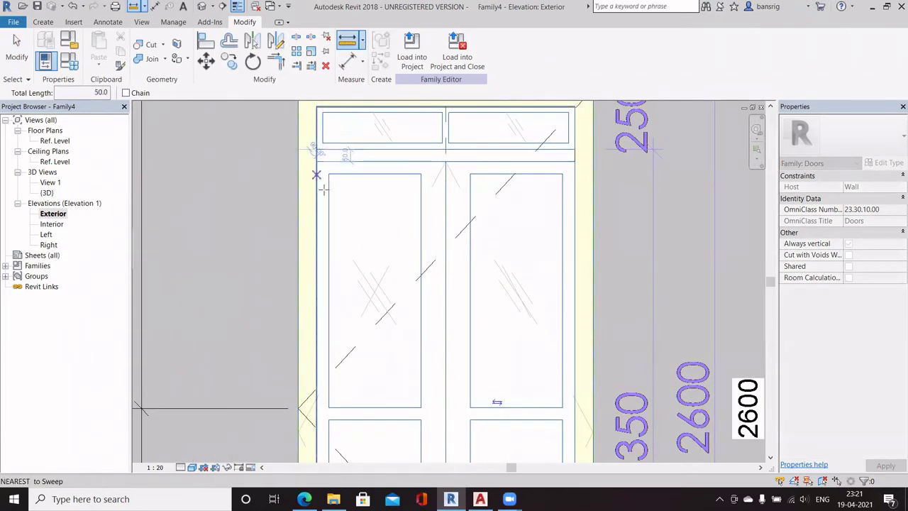
key(Escape)
key(Escape)
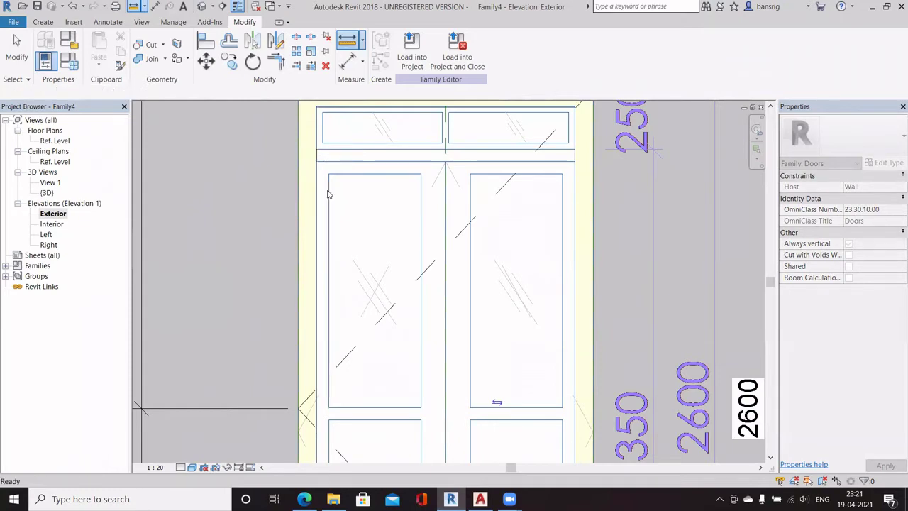
scroll(369, 193, down, 2)
click(49, 22)
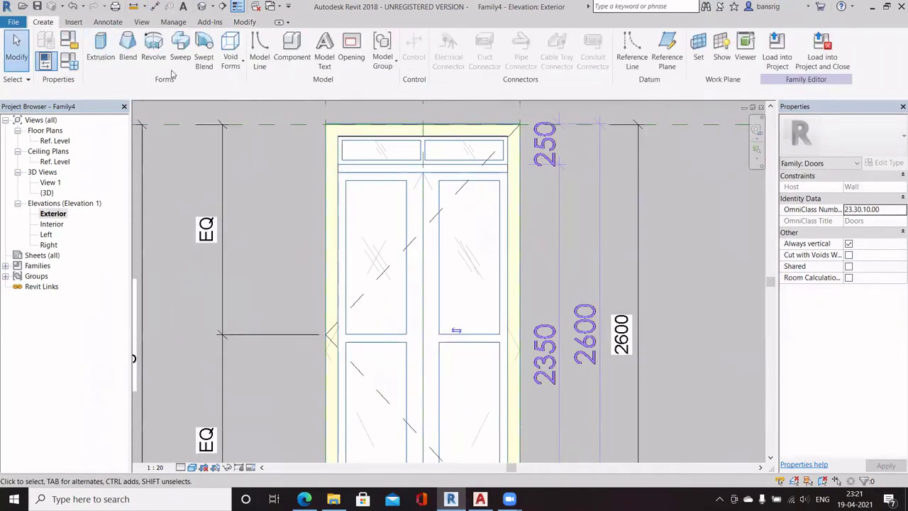
click(181, 49)
click(531, 40)
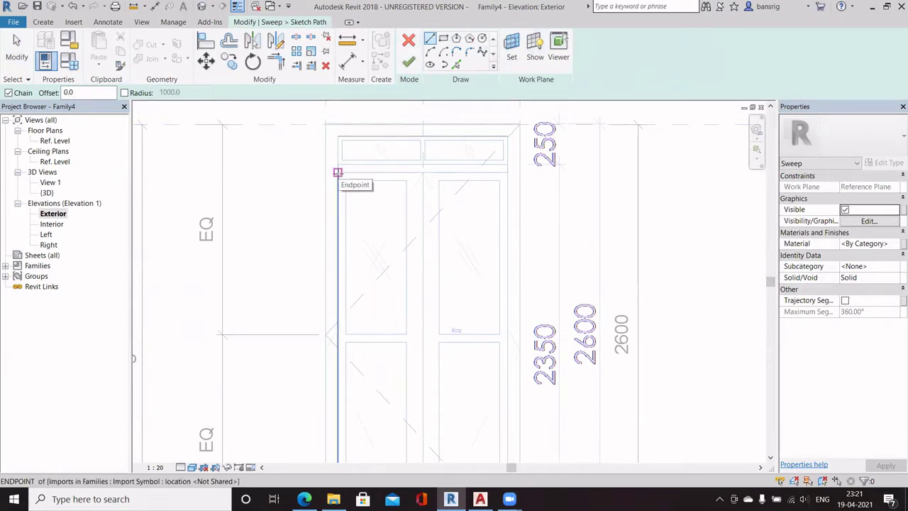
click(337, 173)
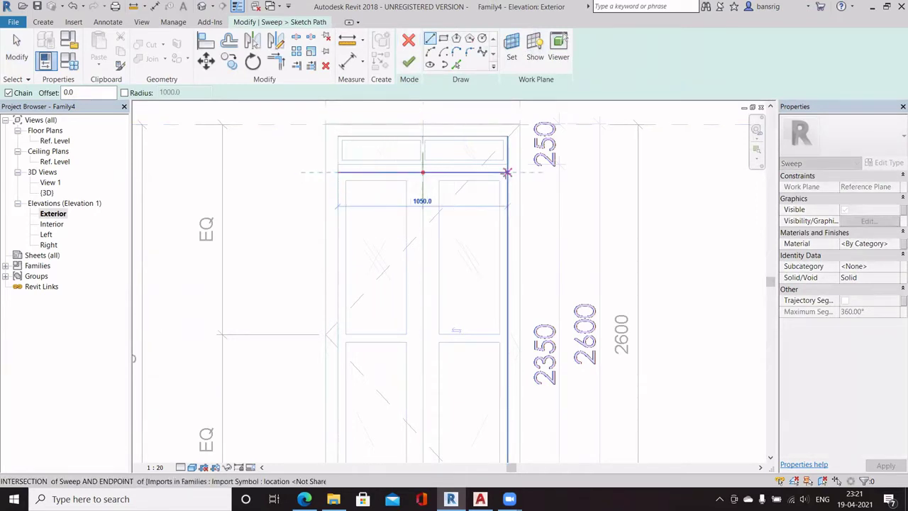
click(501, 188)
key(Escape)
key(Escape)
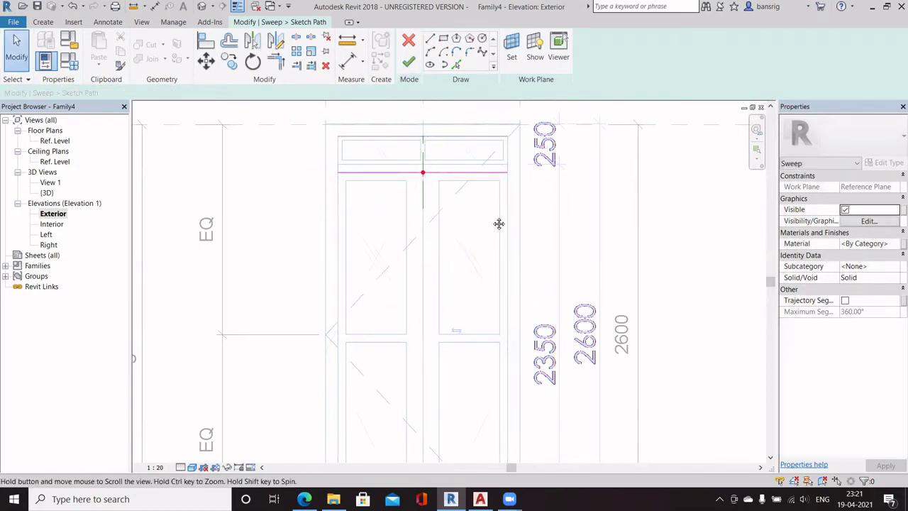
middle_drag(498, 223, 454, 255)
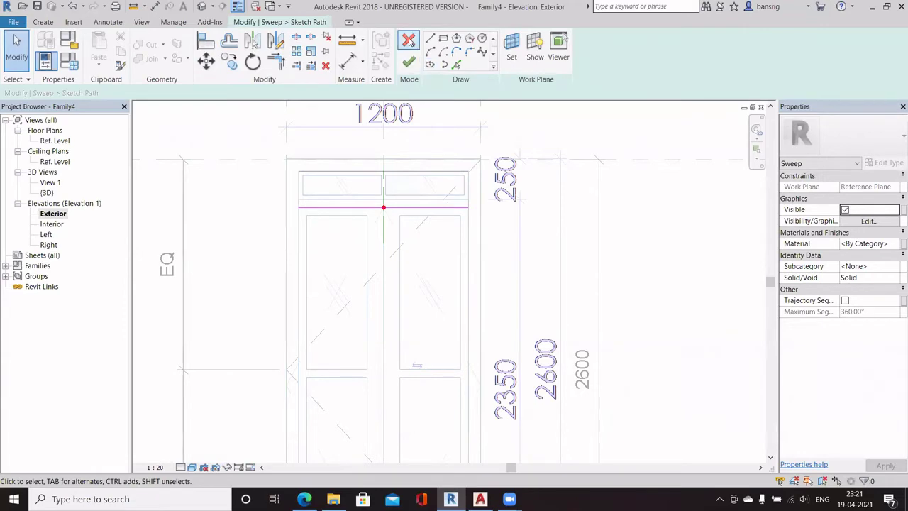
click(409, 40)
click(481, 258)
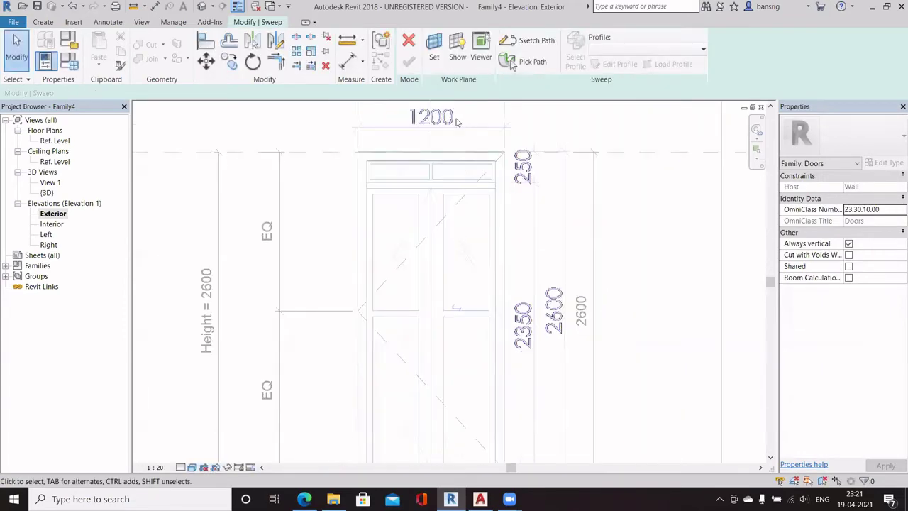
click(409, 43)
- Draw a horizontal reference plane across the whole wall, about 576 mm below the reference plane at the door's head
scroll(477, 259, down, 3)
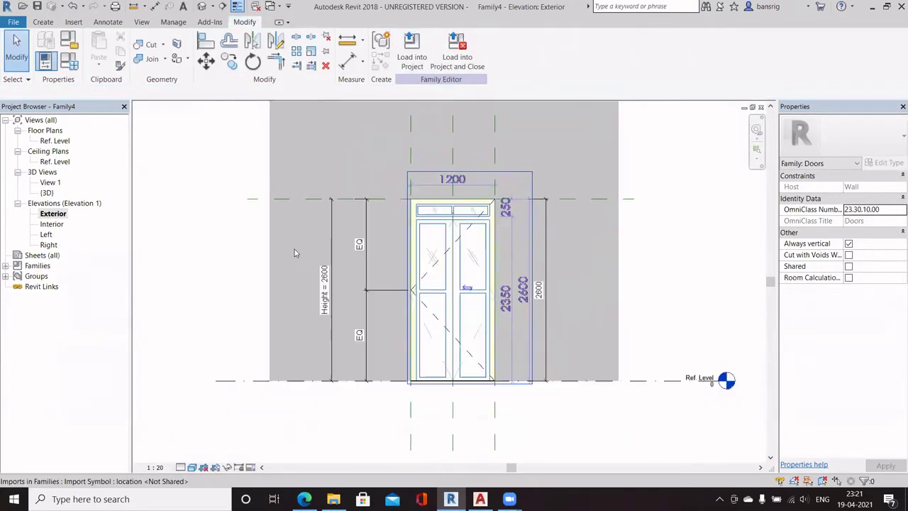
key(r)
key(p)
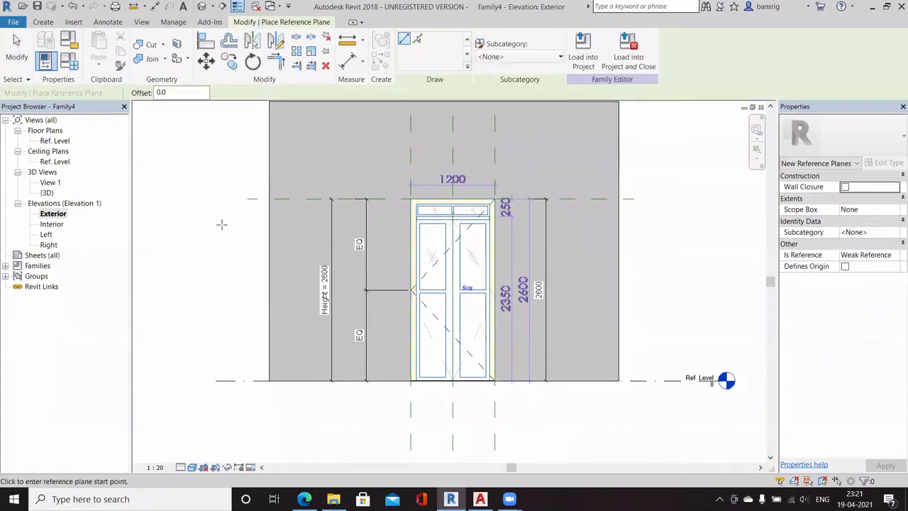
click(237, 239)
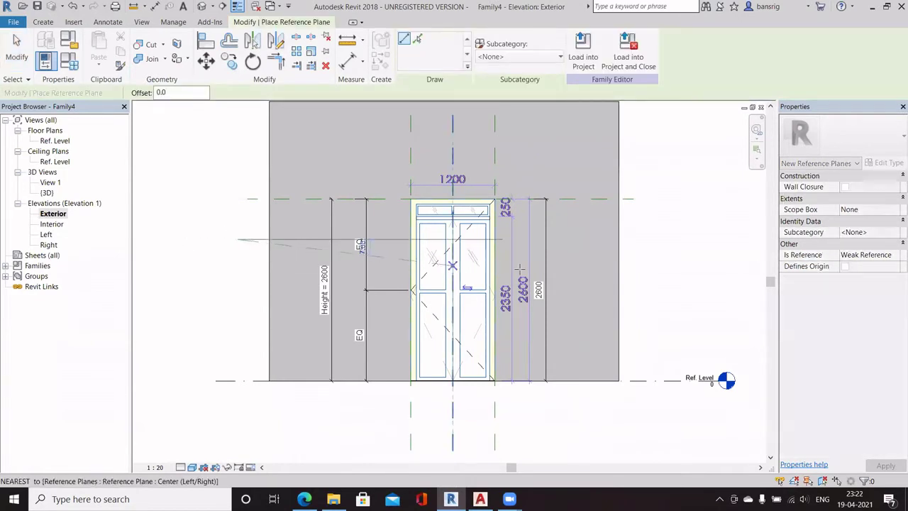
click(638, 240)
key(Escape)
key(Escape)
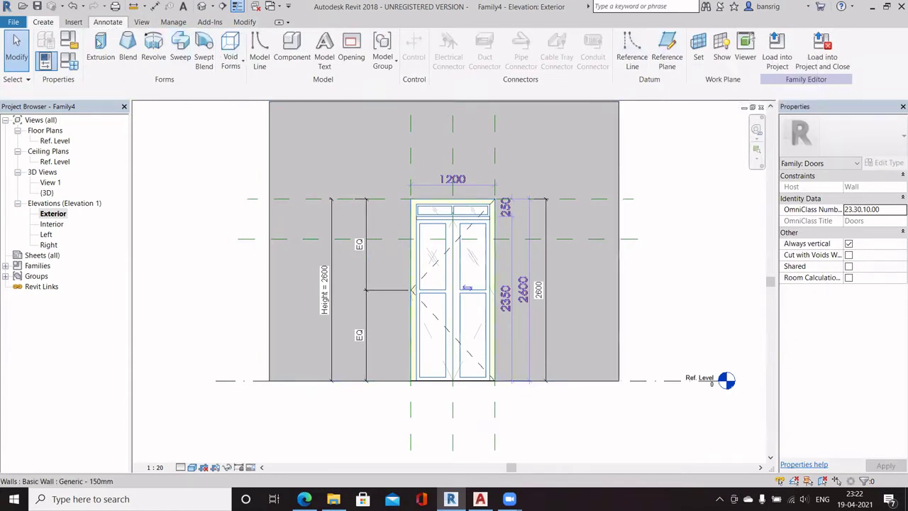
- Add an aligned dimension between the door head's reference plane and the new horizontal reference plane below it
click(108, 22)
click(55, 60)
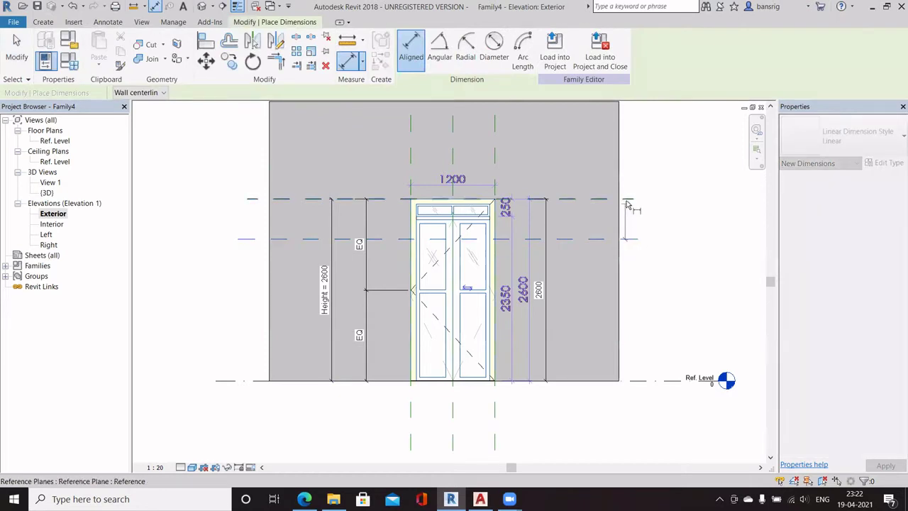
click(633, 217)
scroll(635, 217, up, 3)
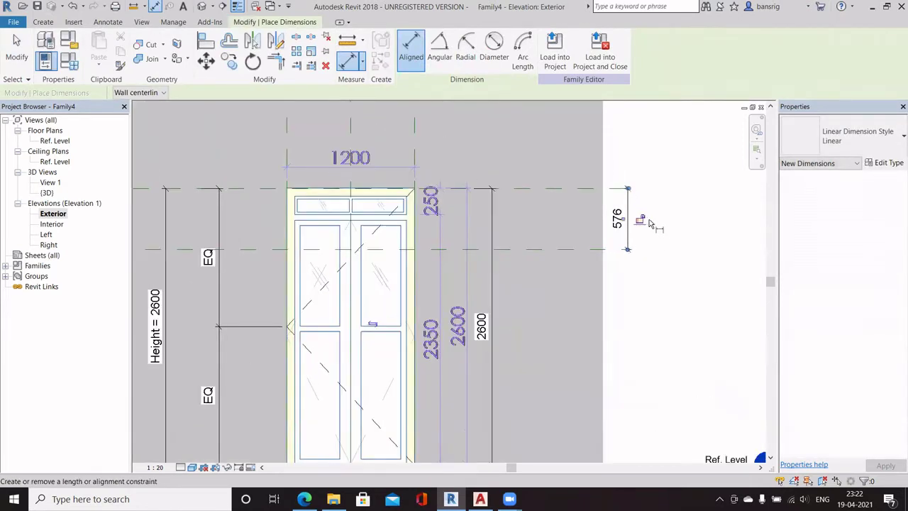
key(Escape)
key(Escape)
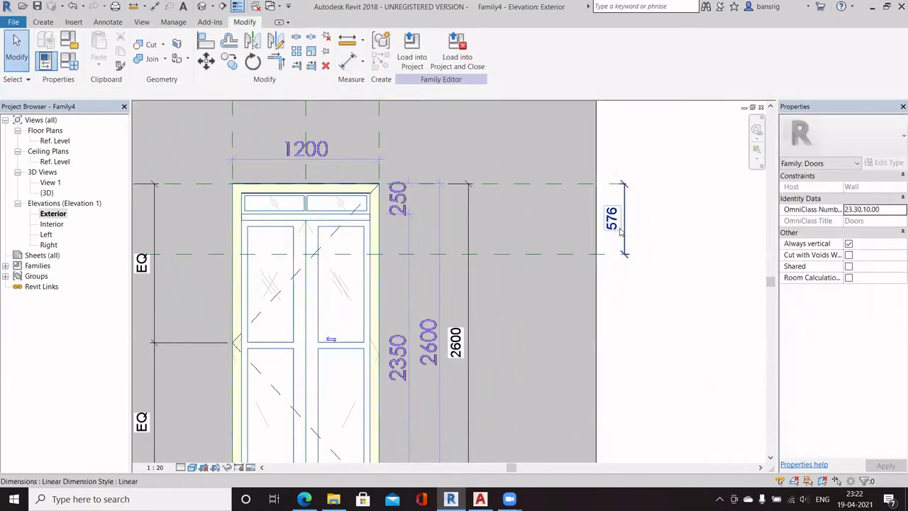
- Label the dimension between the head plane and the new plane with a new family type parameter named Vent Offset
click(619, 225)
click(523, 48)
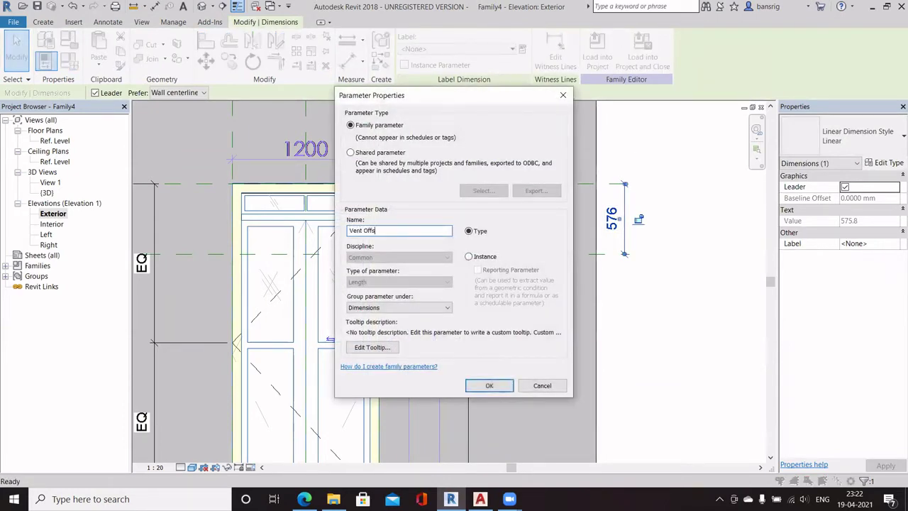
click(500, 386)
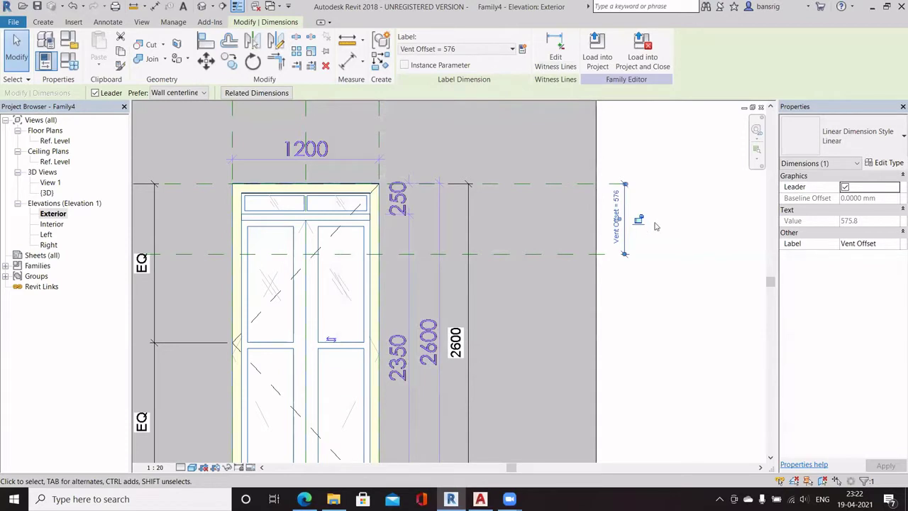
click(685, 259)
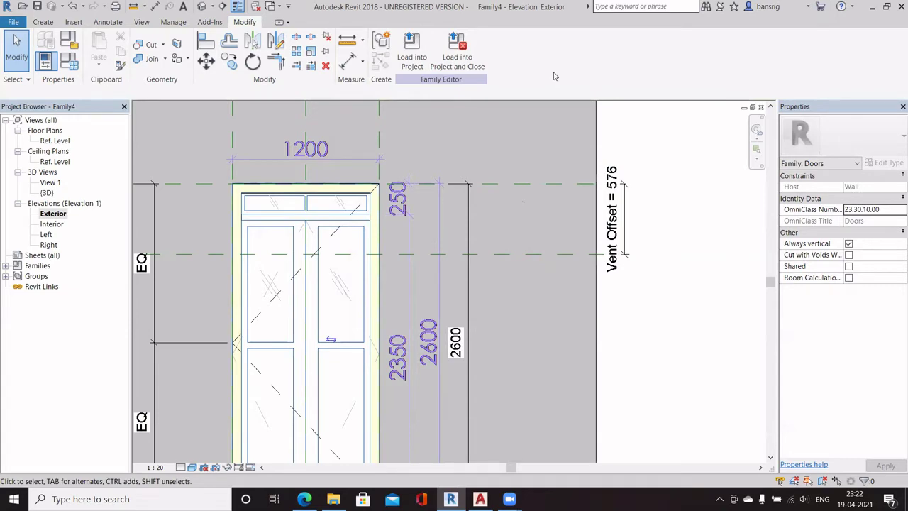
- Set the family's Vent Offset value to 250 in the family types
scroll(669, 206, up, 1)
click(74, 63)
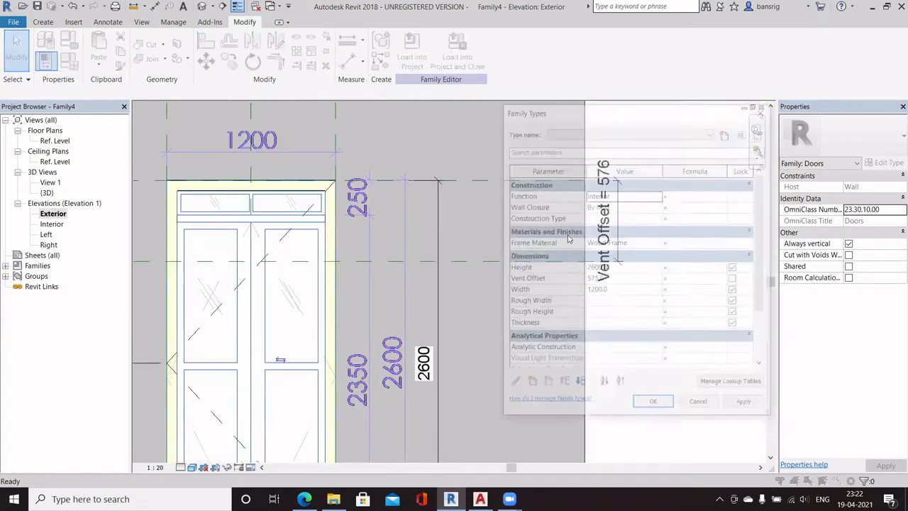
click(629, 277)
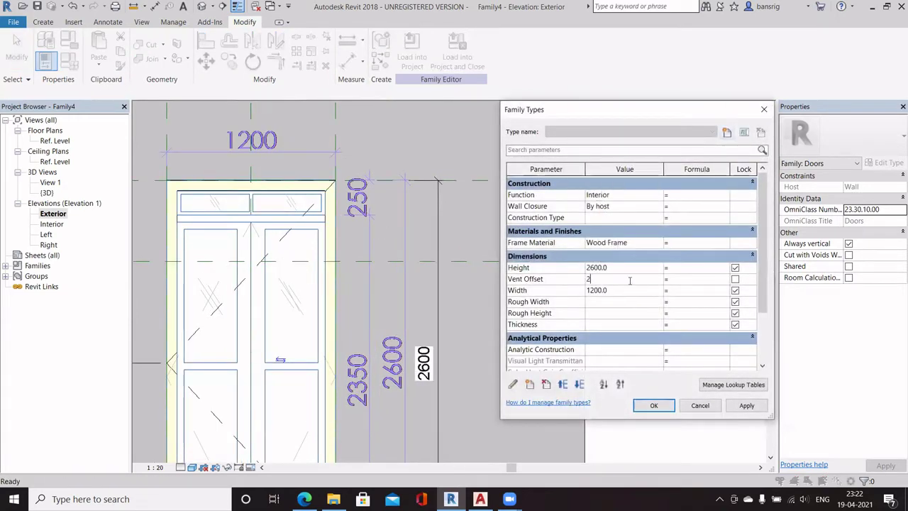
click(653, 406)
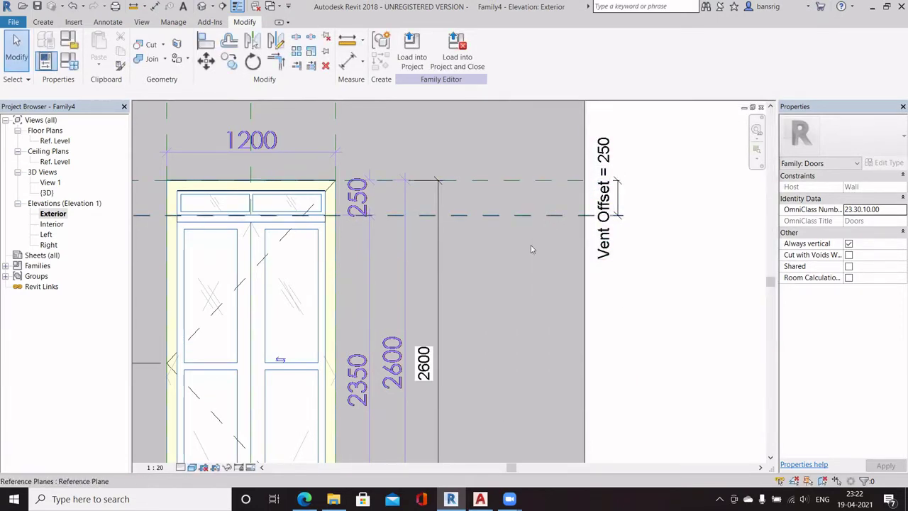
- Start a sweep and sketch its path as a 1050 mm horizontal line between the frame's inner sides, along the Vent Offset reference plane
middle_drag(529, 272, 626, 266)
click(43, 22)
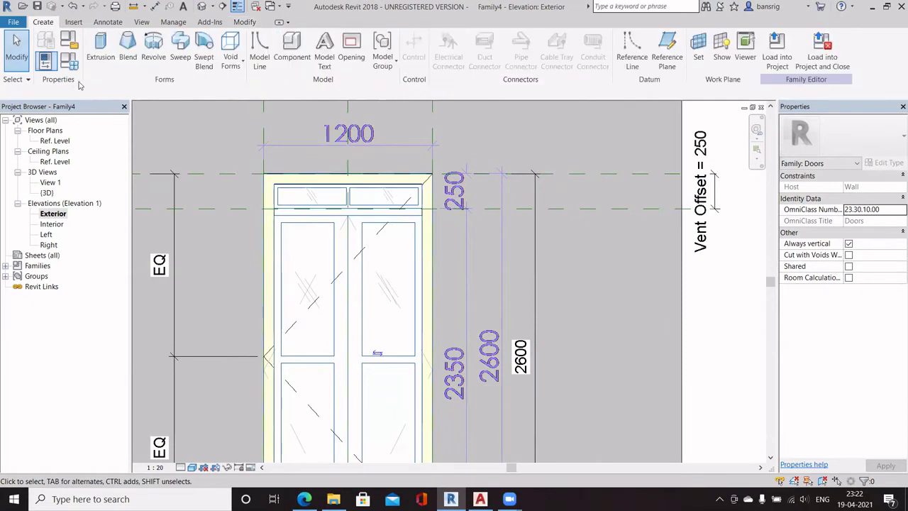
click(181, 56)
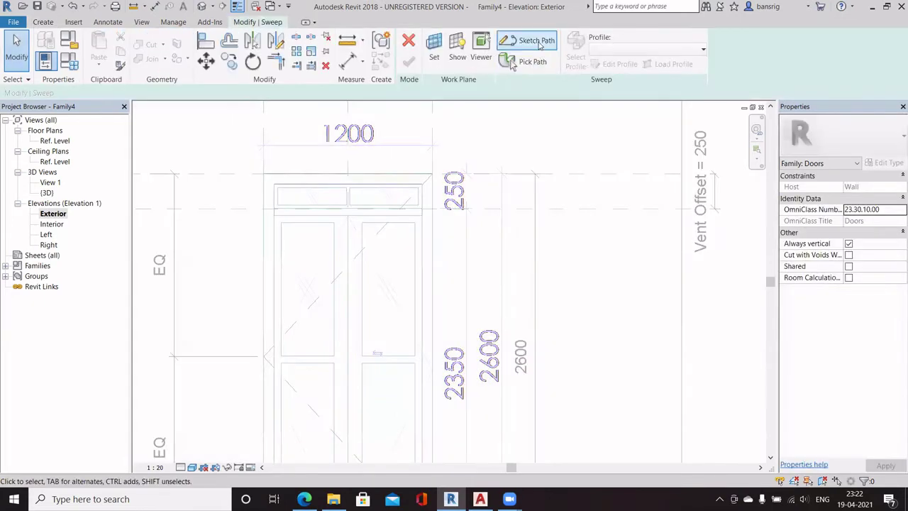
click(530, 40)
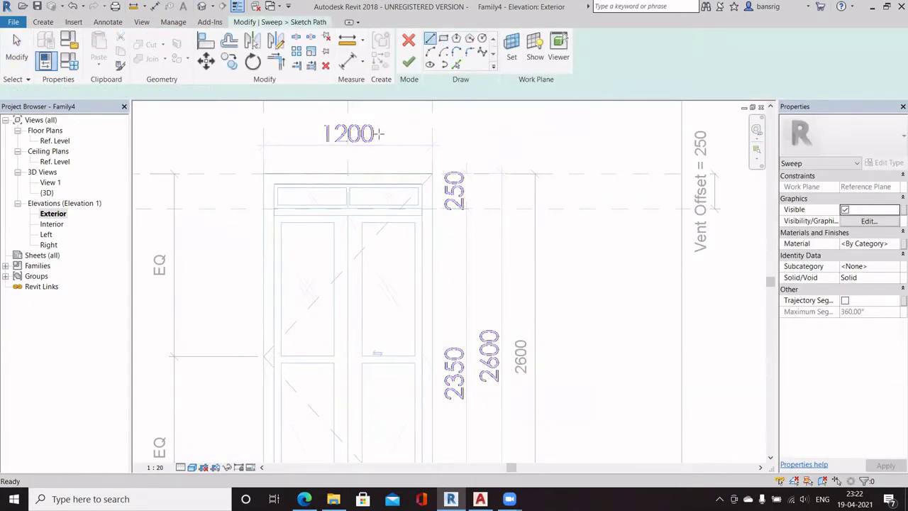
scroll(274, 188, up, 3)
scroll(277, 216, up, 4)
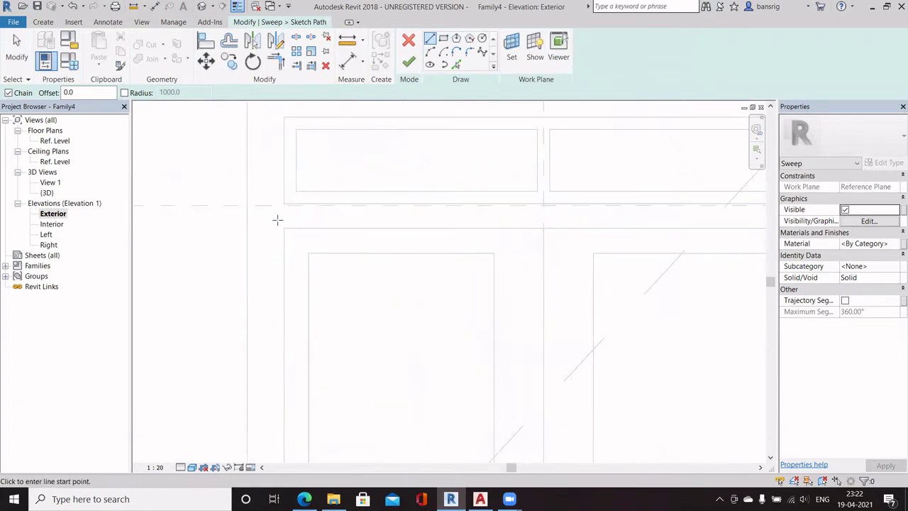
click(278, 202)
scroll(278, 203, down, 3)
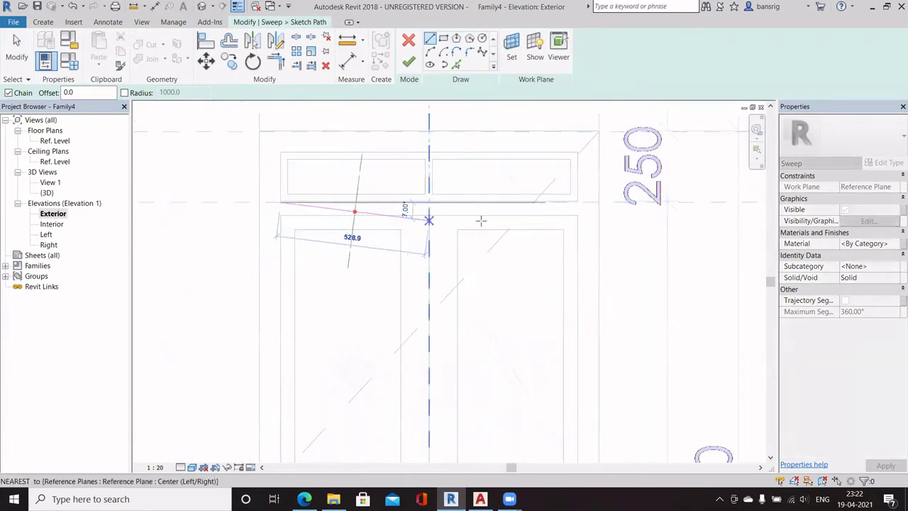
click(579, 202)
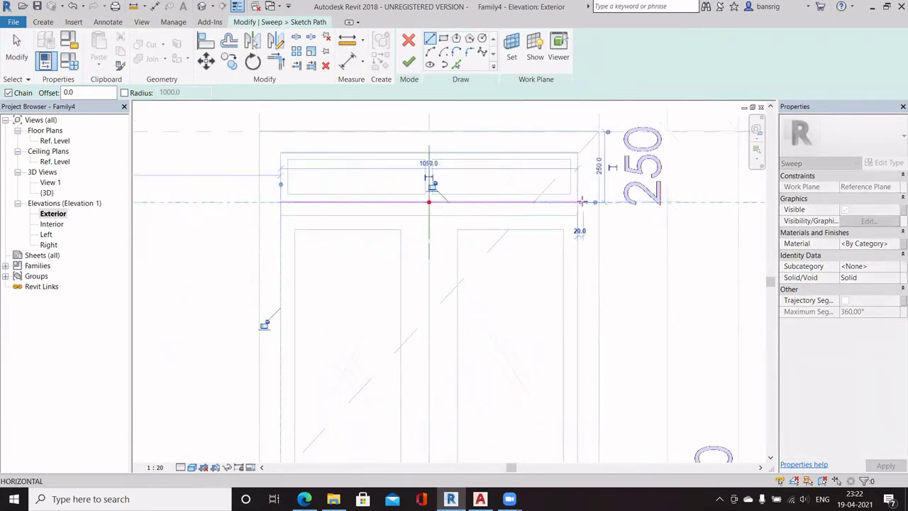
scroll(552, 230, down, 2)
key(Escape)
key(Escape)
- Align the path line to the Vent Offset reference plane, lock it there, and finish the path sketch
key(a)
key(l)
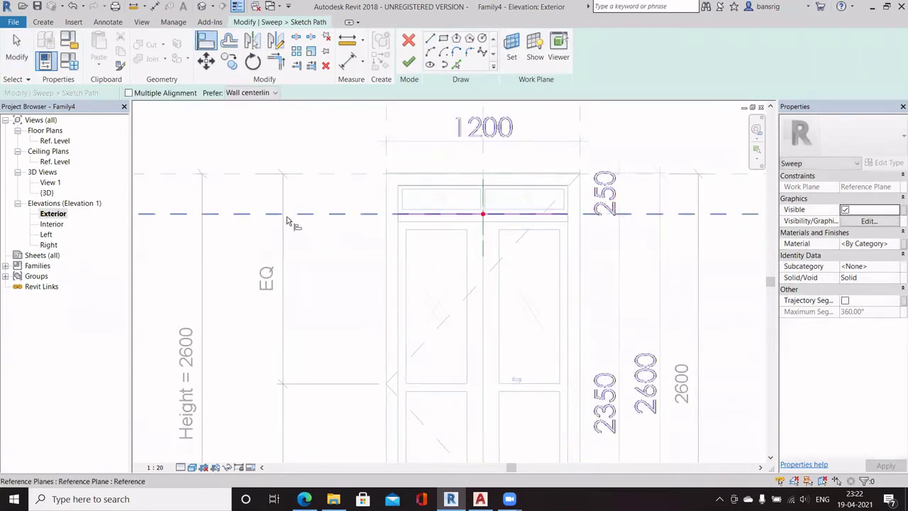
click(293, 220)
click(413, 215)
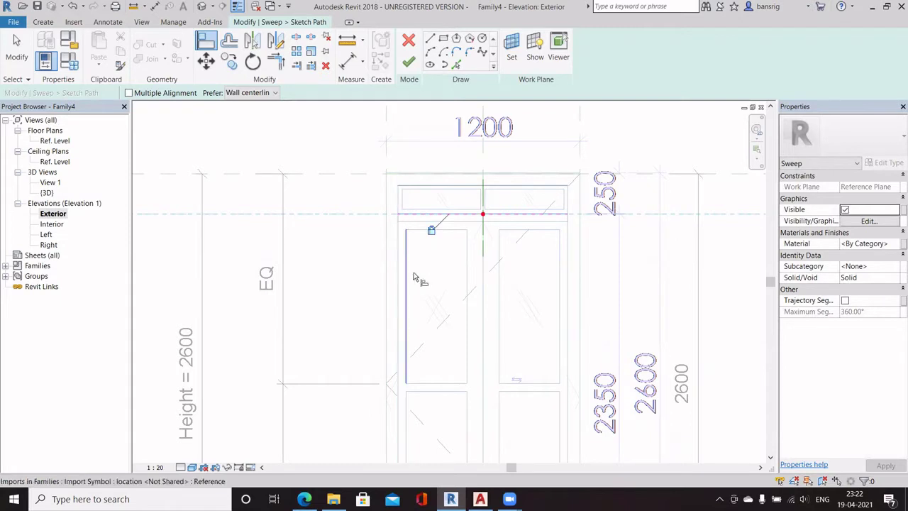
middle_drag(416, 280, 405, 286)
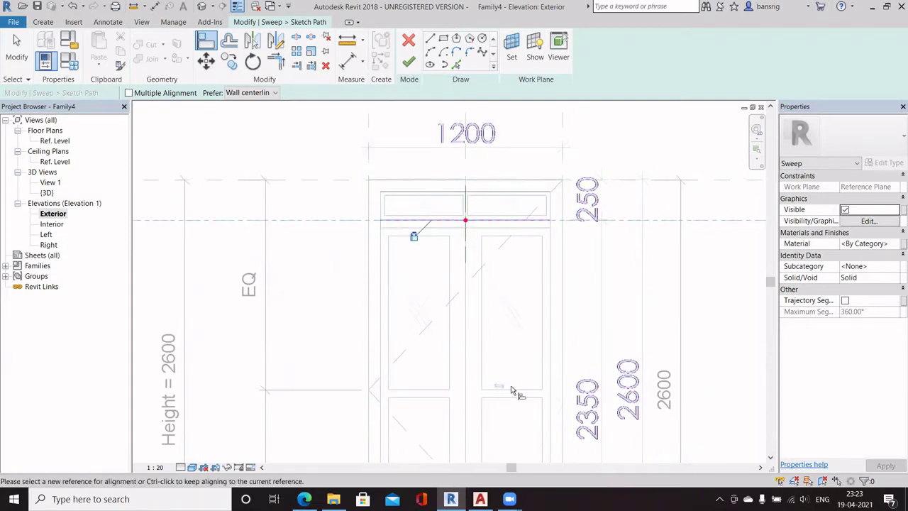
middle_drag(456, 322, 397, 326)
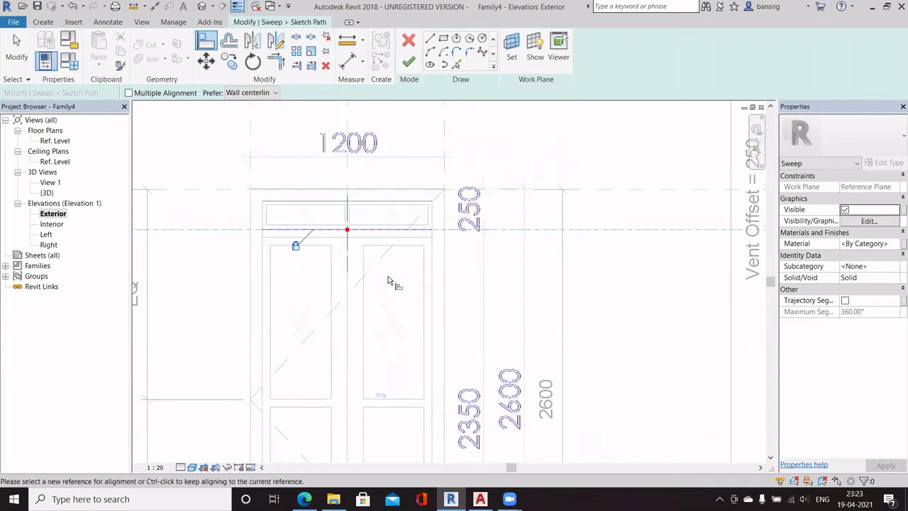
click(363, 231)
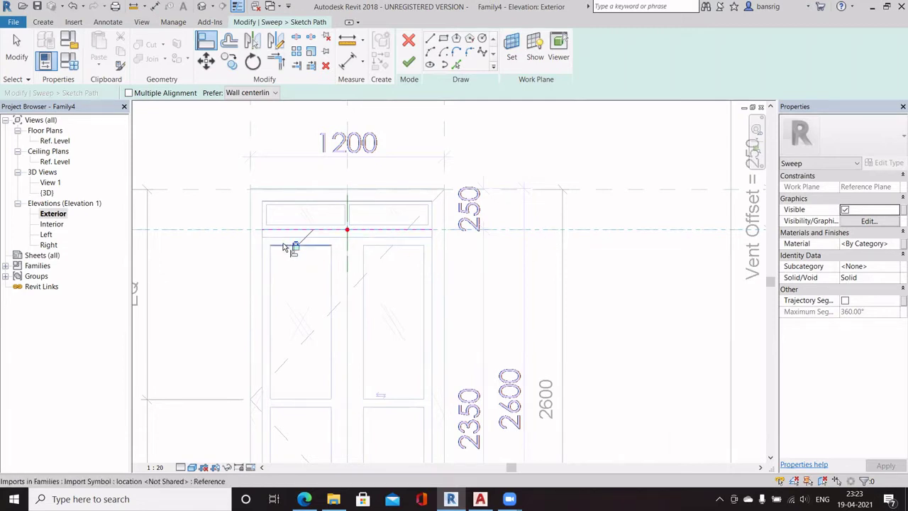
key(Escape)
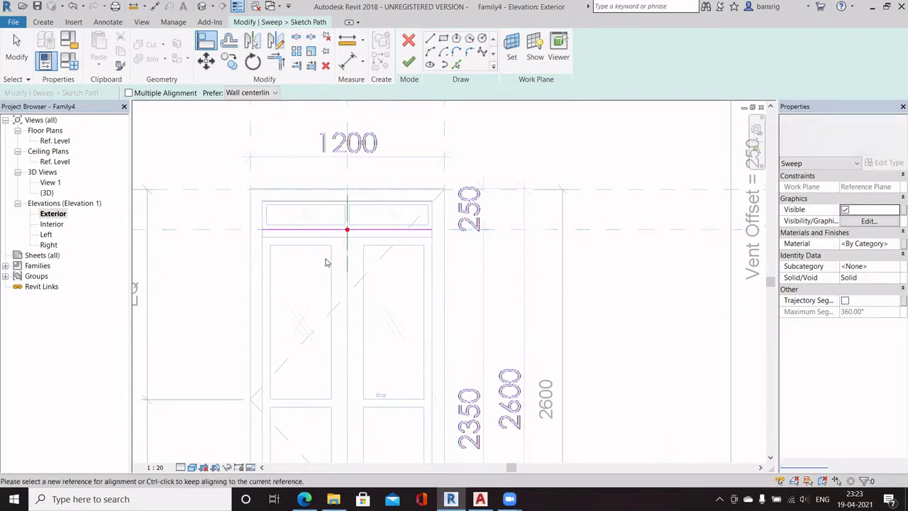
click(409, 64)
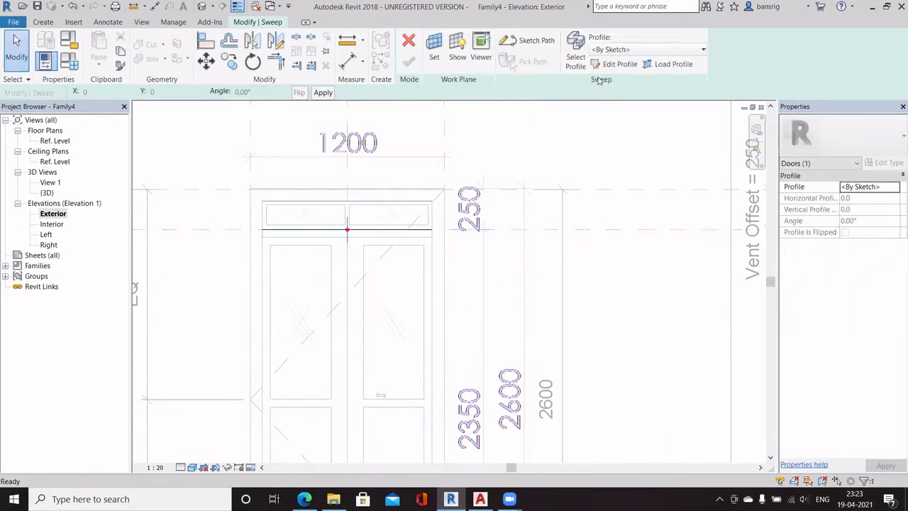
- Open the sweep profile for editing in the Left elevation and check the bar's location in the Exterior elevation before returning
click(616, 64)
click(458, 363)
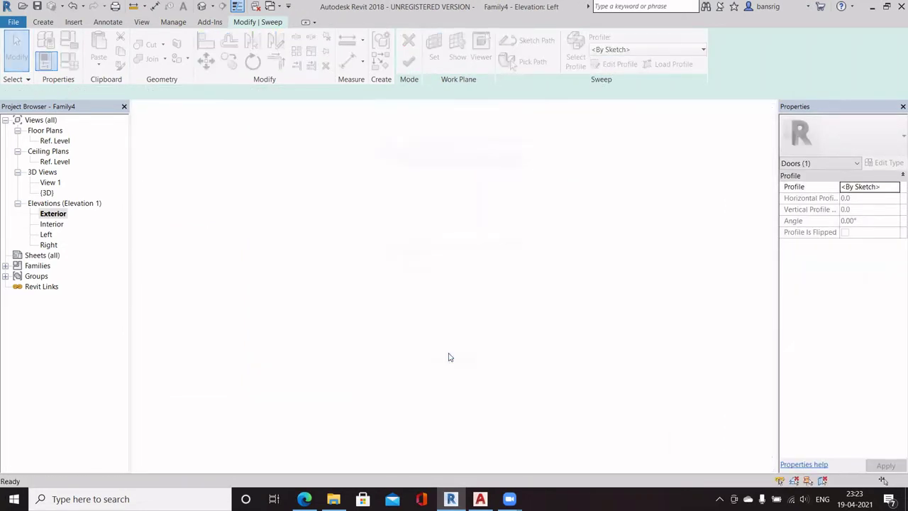
scroll(411, 241, up, 5)
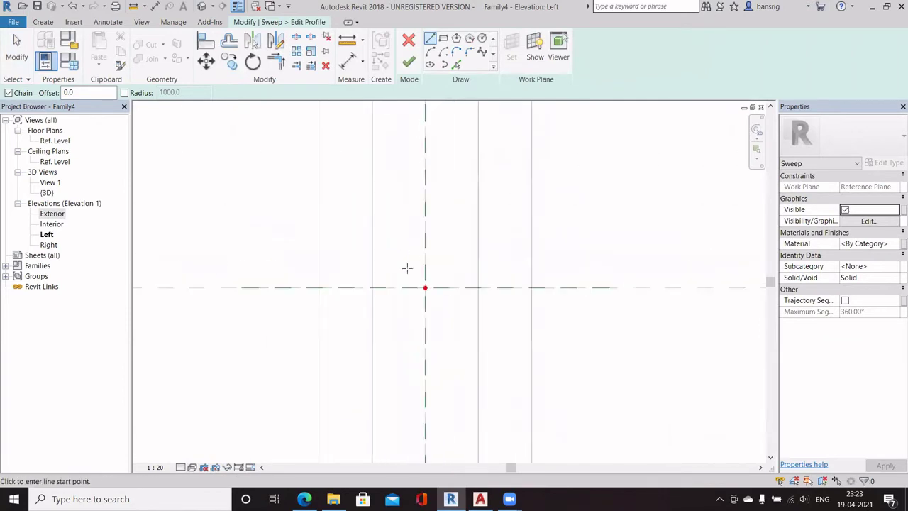
double_click(45, 214)
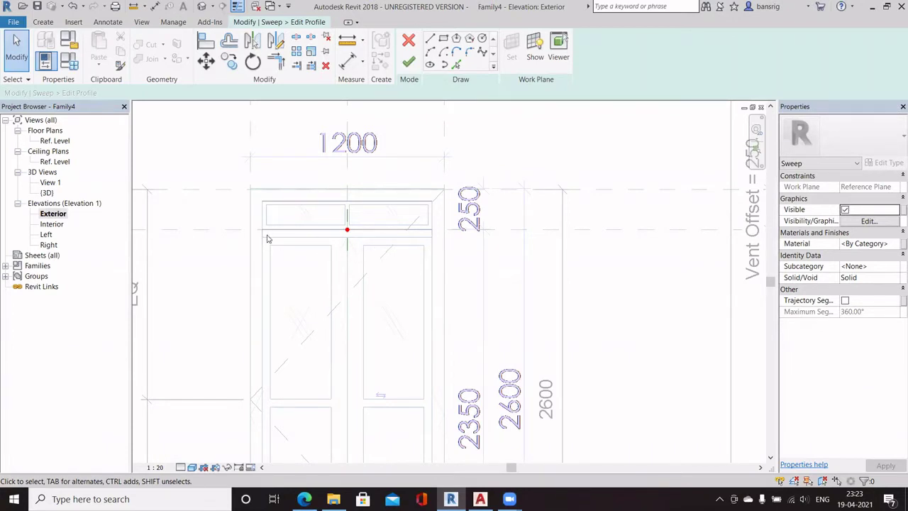
scroll(268, 235, up, 2)
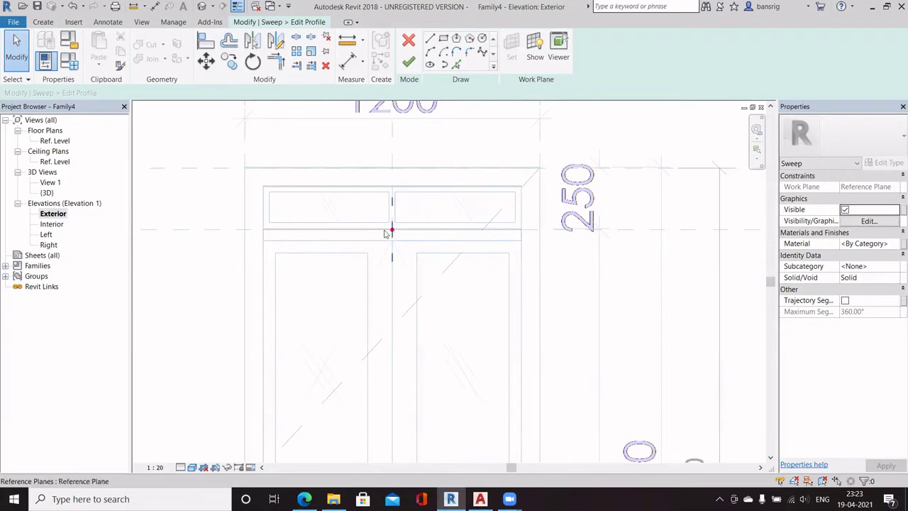
double_click(46, 234)
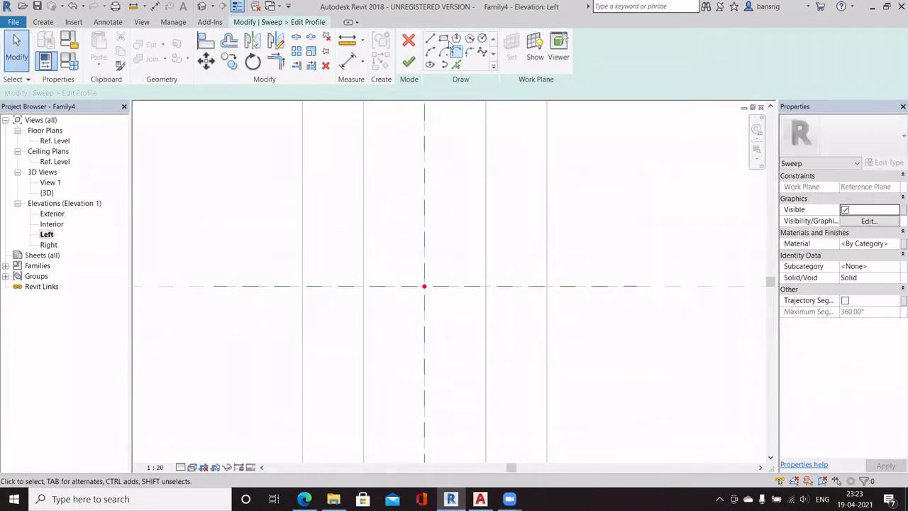
- Draw a closed rectangular profile 75 mm wide and 50 mm high, centred on the path point and directly below the Vent Offset plane
click(430, 38)
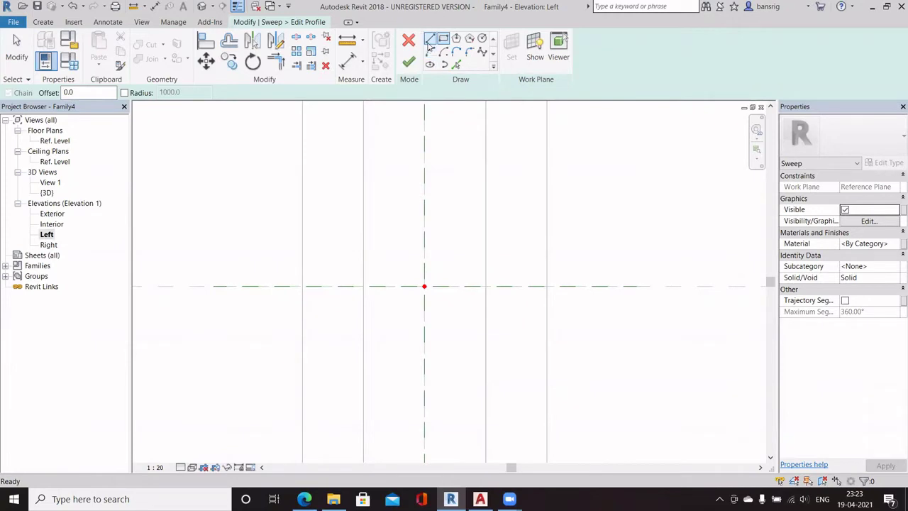
click(425, 286)
click(363, 286)
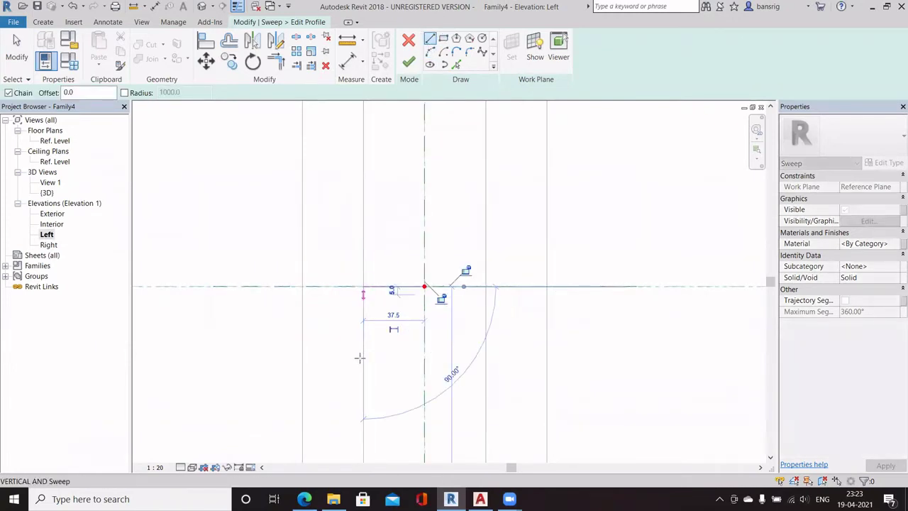
text(5)
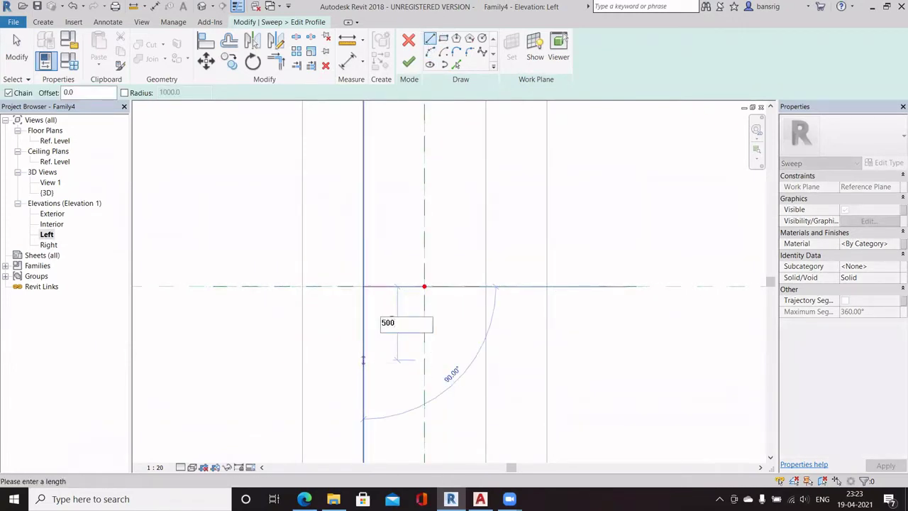
text(0)
key(Return)
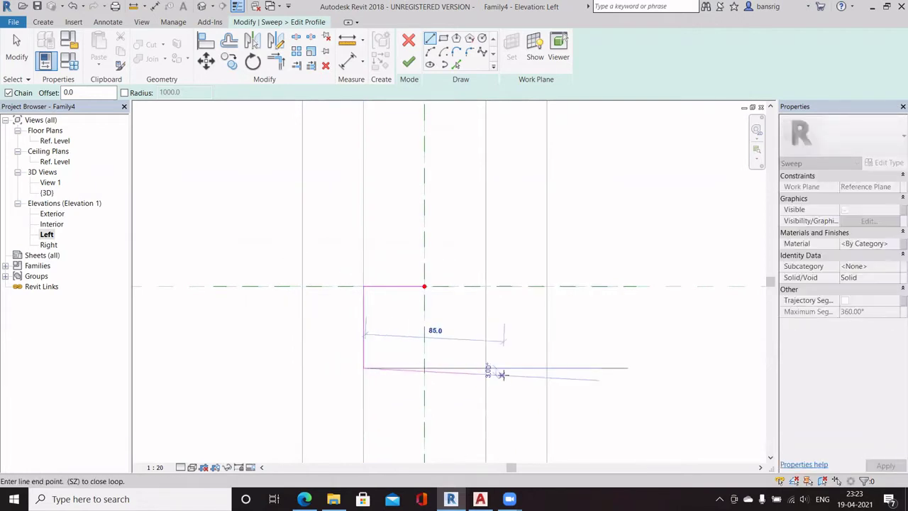
click(486, 367)
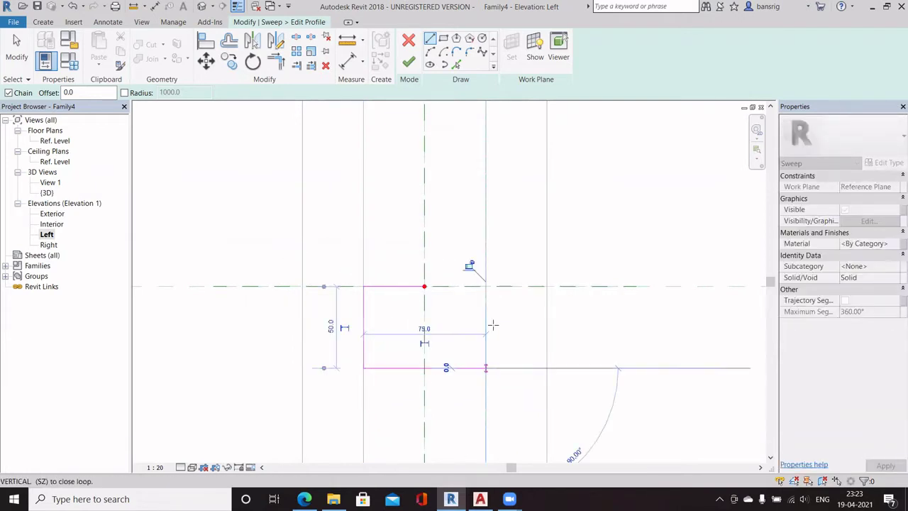
click(486, 286)
key(Escape)
key(Escape)
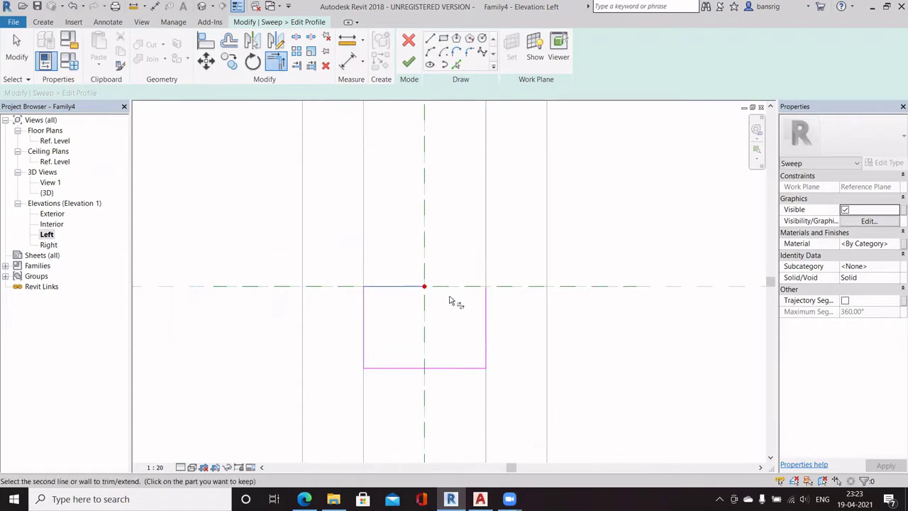
scroll(481, 324, down, 2)
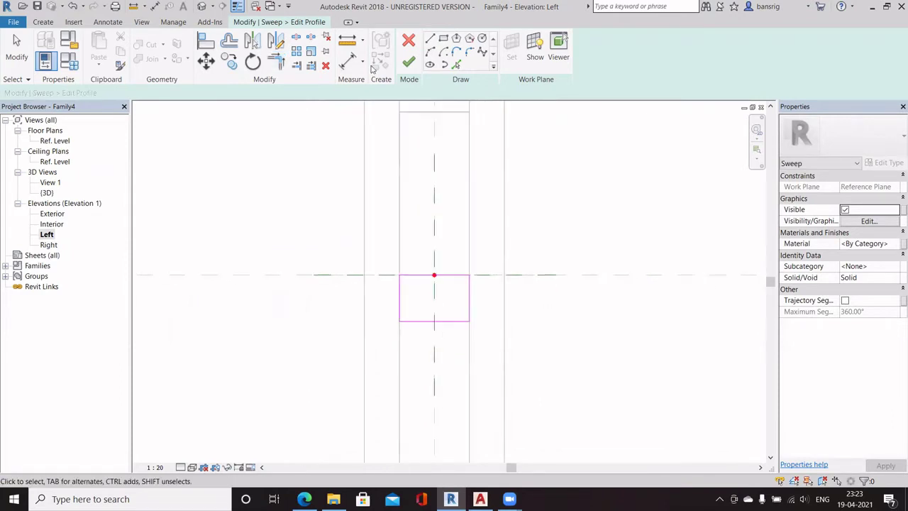
- Finish the profile and the transom bar sweep, and inspect the bar inside the door frame in the 3D view
click(409, 63)
click(410, 62)
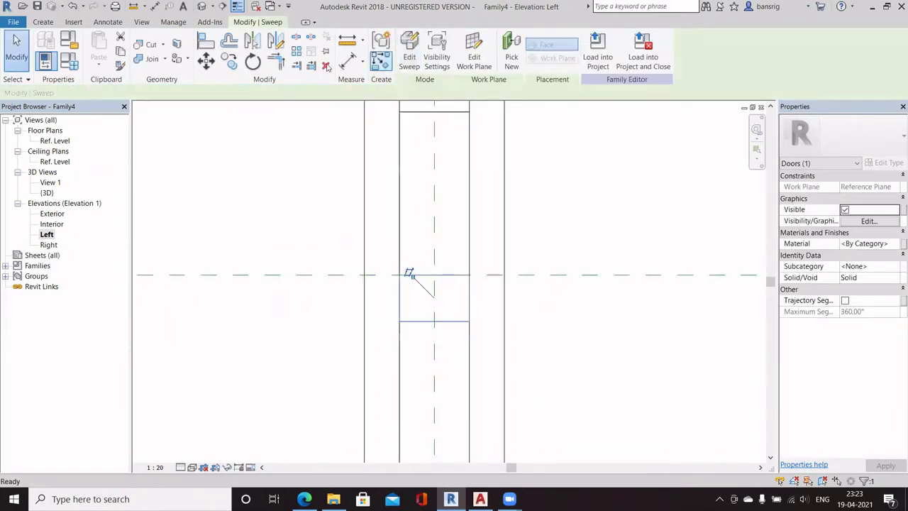
click(202, 8)
shift+middle_drag(413, 276, 533, 323)
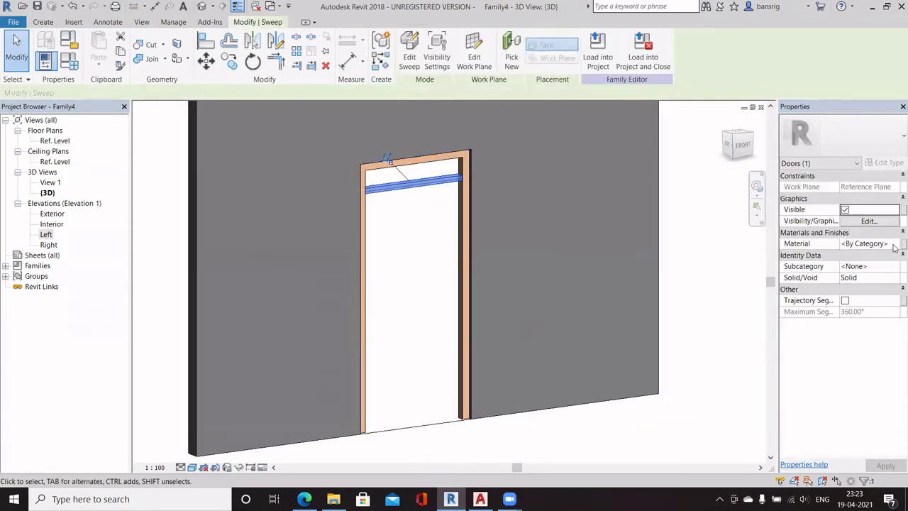
- Associate the transom bar's material with the existing Frame Material family parameter
click(895, 245)
click(388, 213)
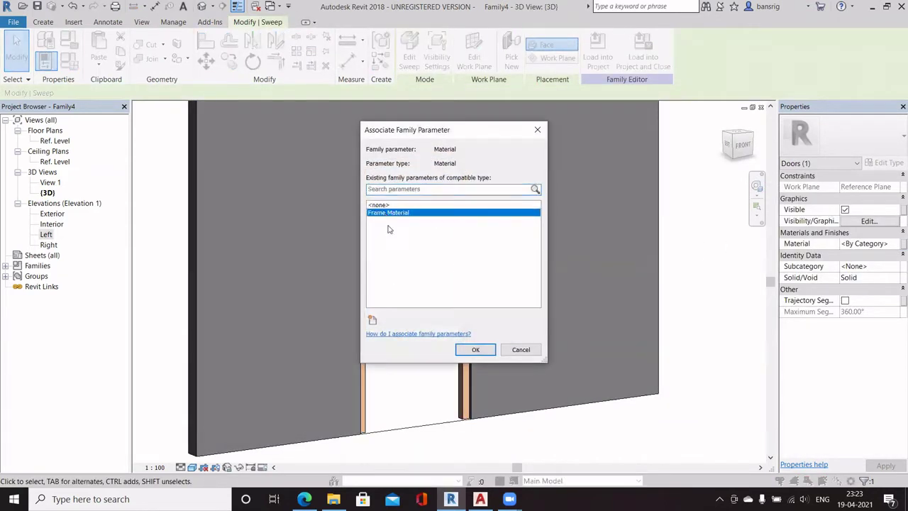
click(475, 350)
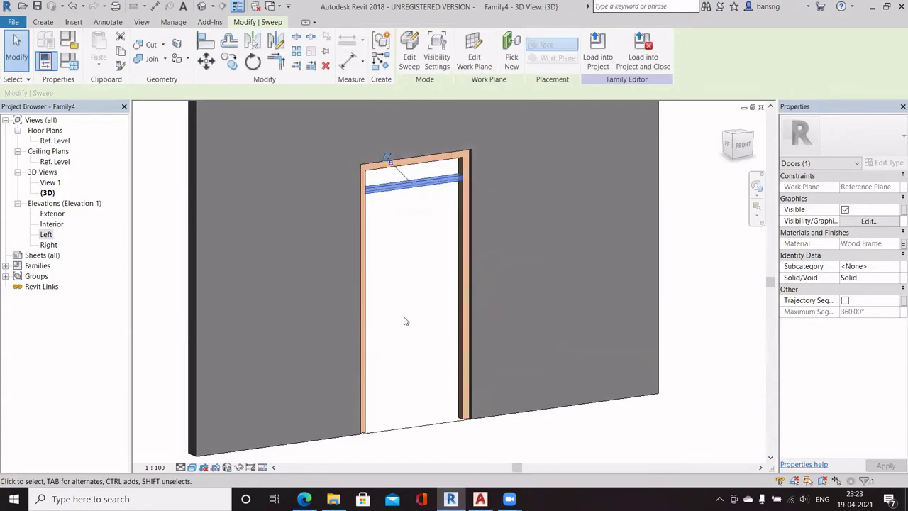
- Test the family at a Width of 1500 and a Height of 2800 and check the frame and transom bar in 3D
key(Escape)
scroll(376, 339, up, 3)
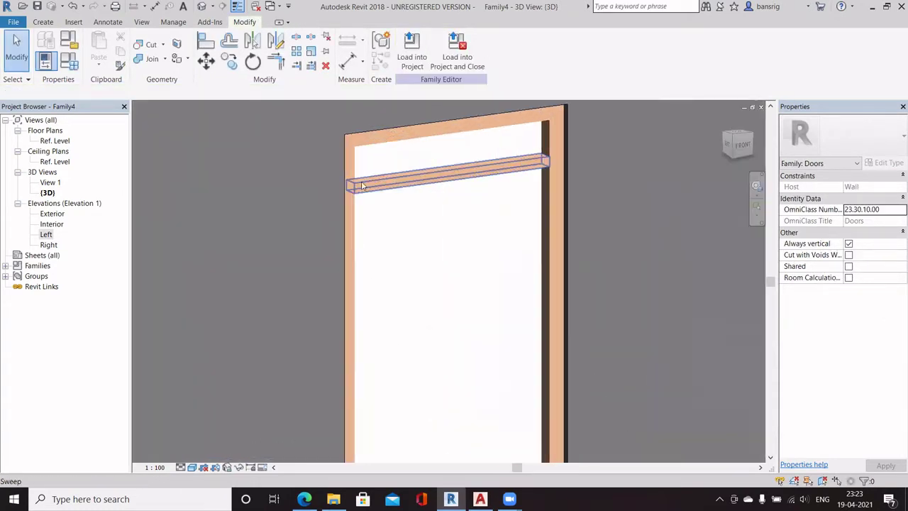
click(69, 59)
click(641, 291)
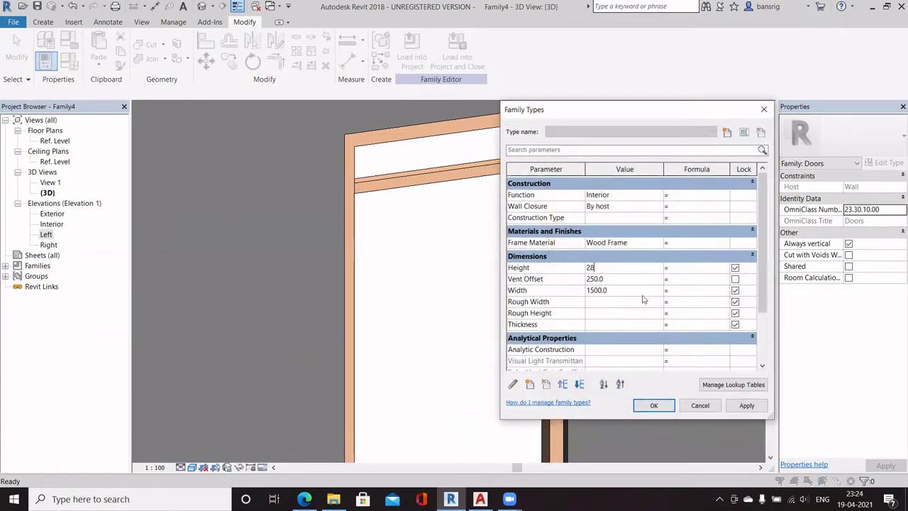
click(653, 406)
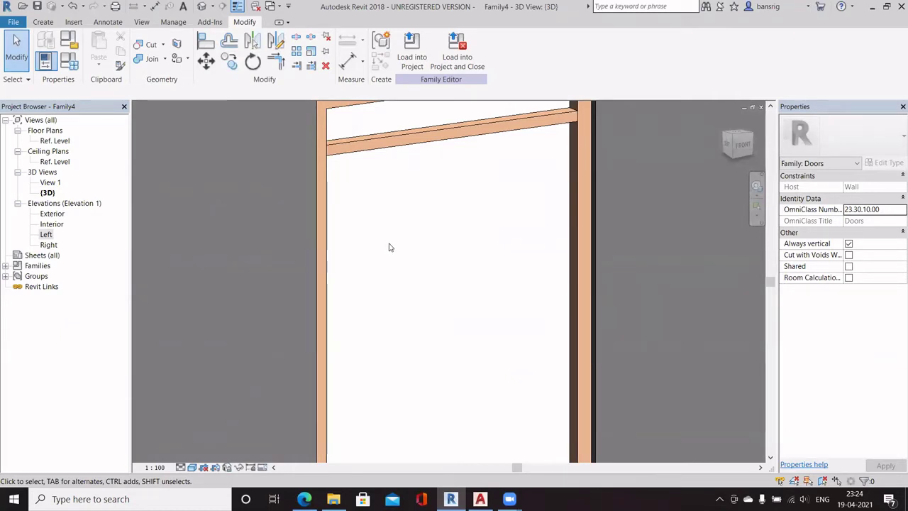
scroll(389, 247, down, 2)
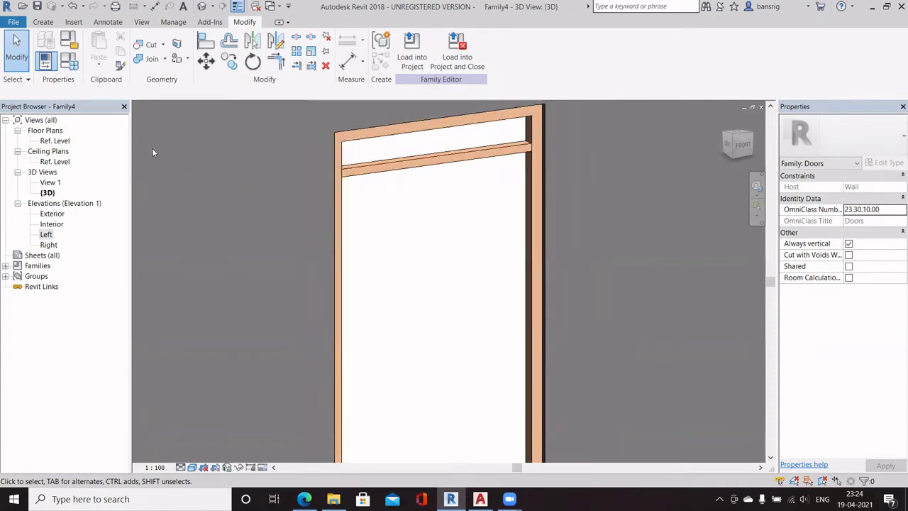
- Set Height to 2600 and Width to 1200, test Vent Offset at 500, and set it to 250
click(69, 62)
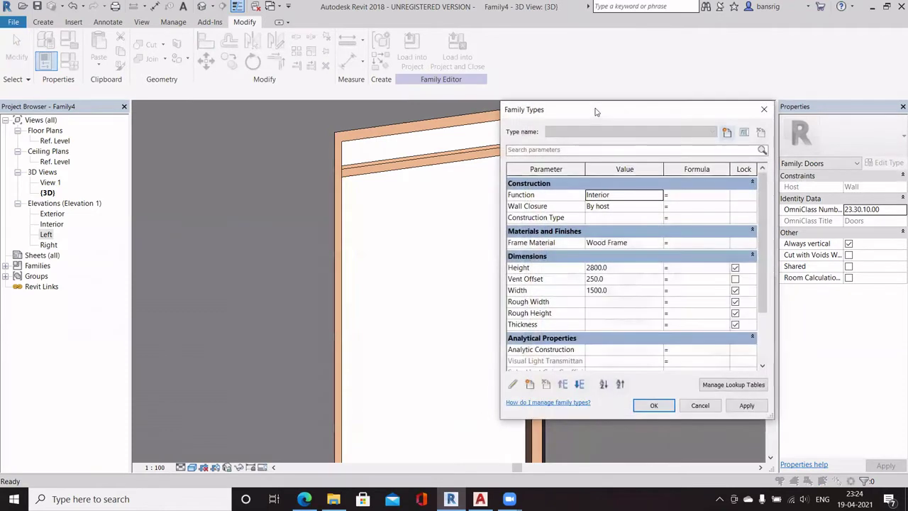
drag(696, 116, 798, 119)
click(730, 295)
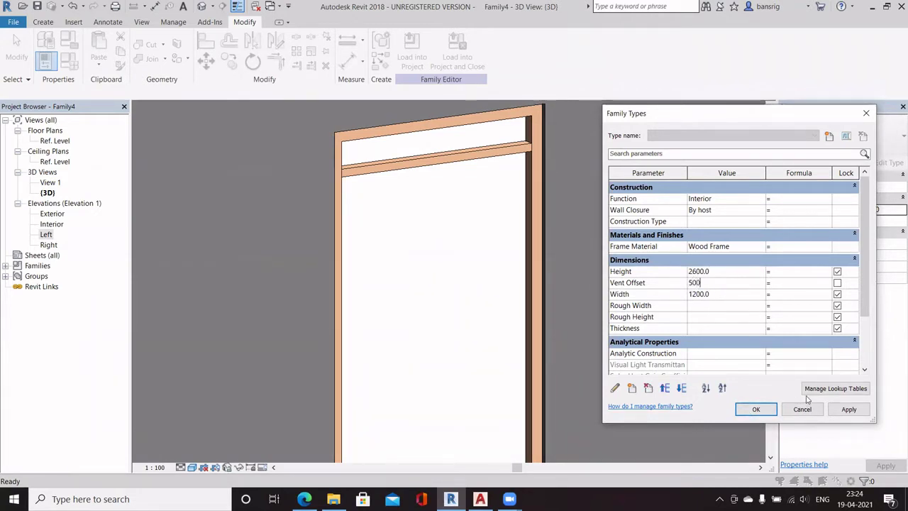
click(841, 410)
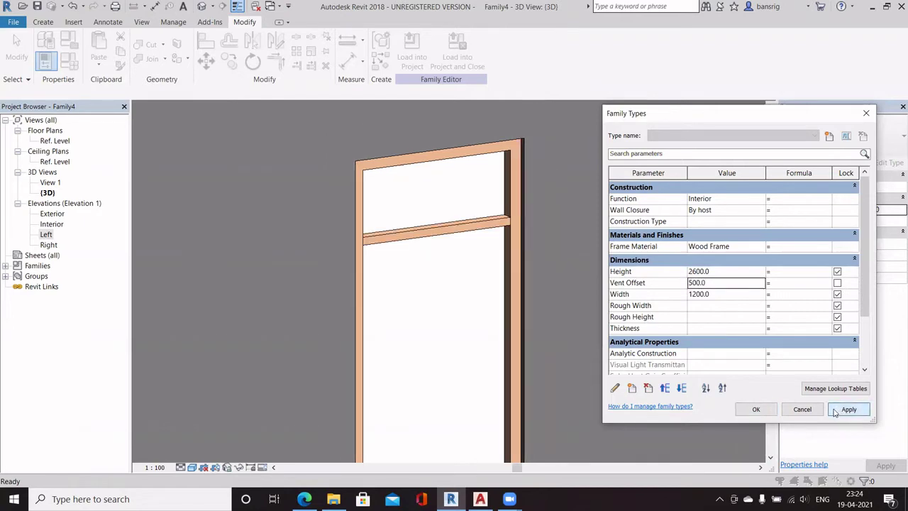
click(718, 282)
click(753, 409)
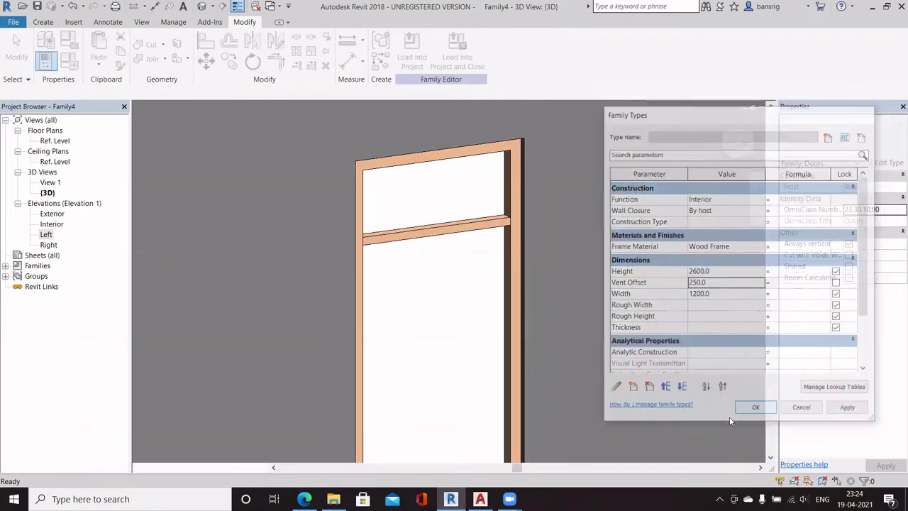
- Move the imported DWG down in the Exterior elevation so the bottom line of the door sits on Ref. Level
click(51, 214)
double_click(51, 213)
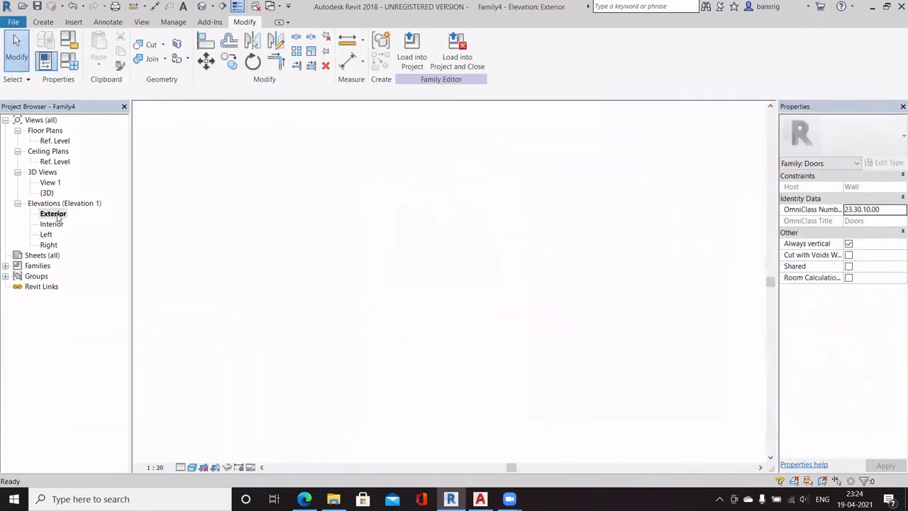
middle_drag(367, 299, 360, 297)
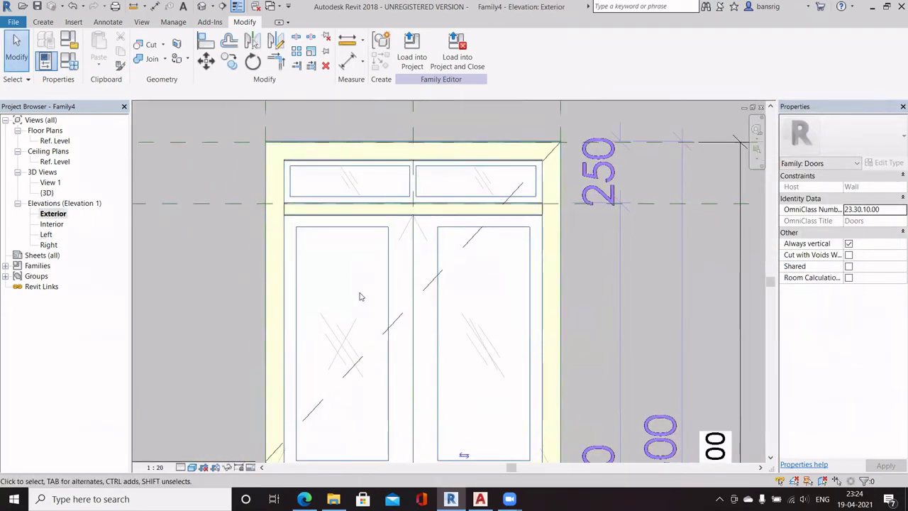
scroll(360, 297, down, 4)
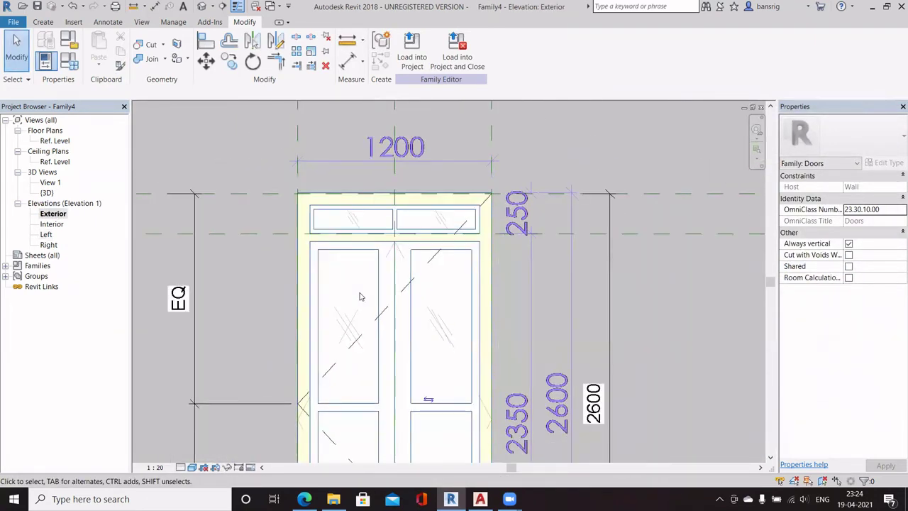
middle_drag(375, 263, 381, 160)
scroll(382, 161, down, 1)
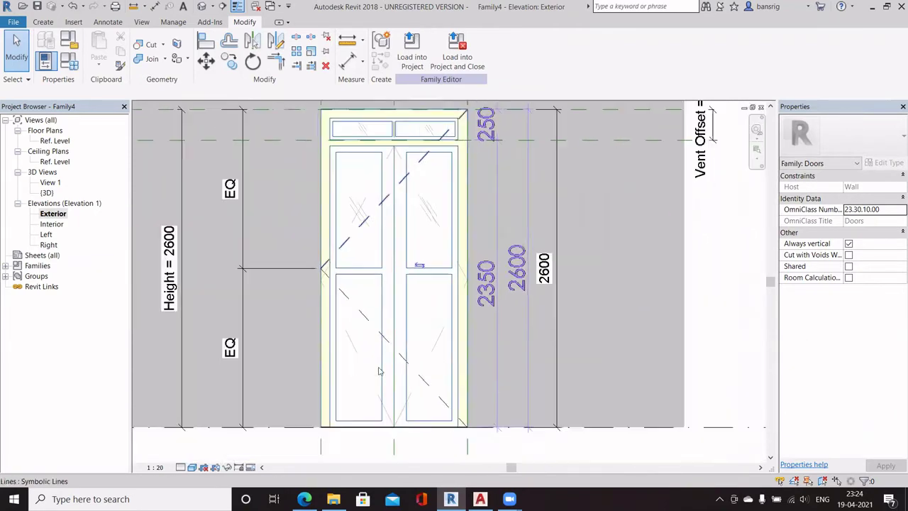
scroll(339, 449, up, 5)
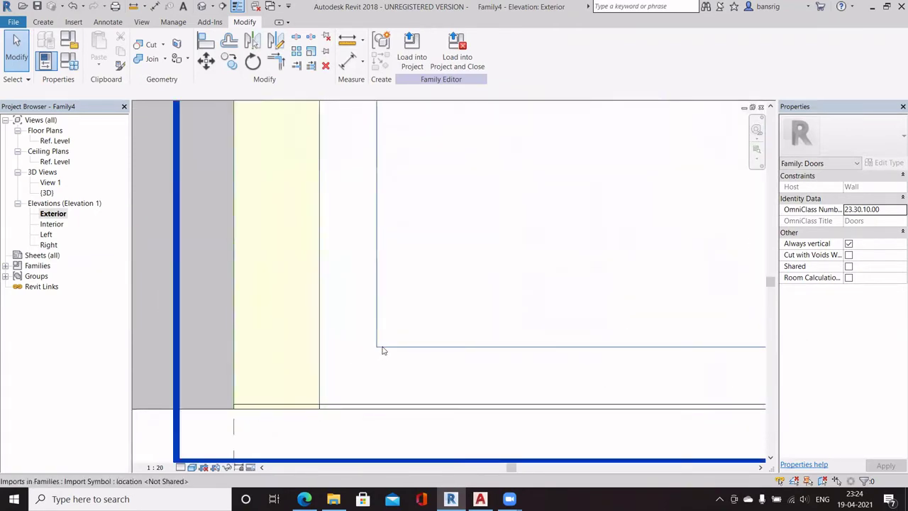
click(382, 350)
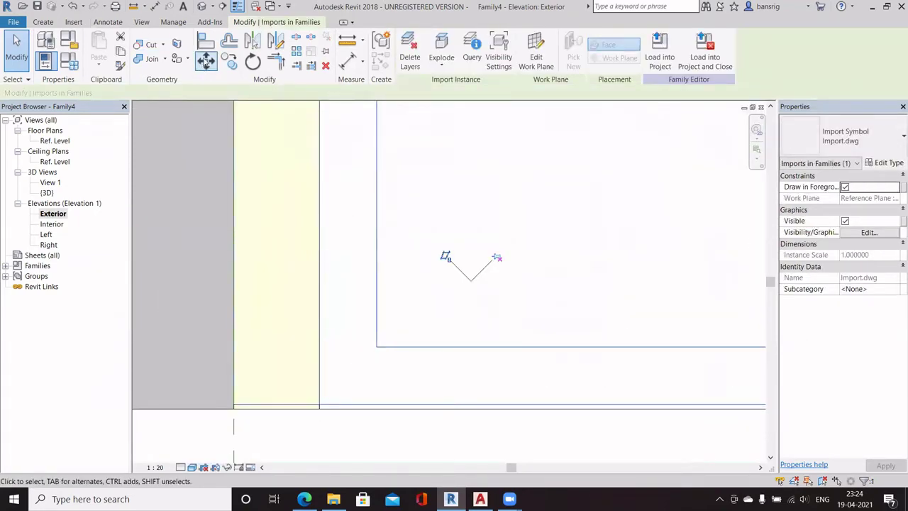
click(352, 421)
scroll(352, 421, up, 2)
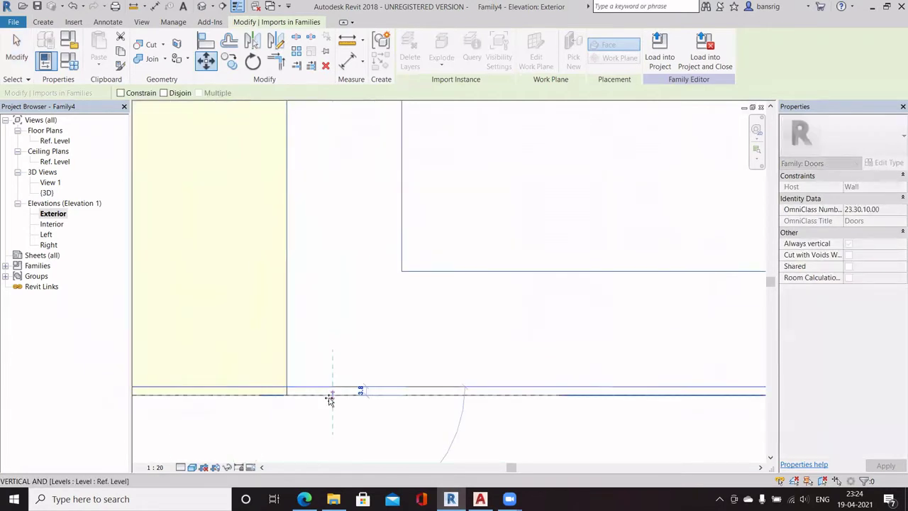
click(330, 398)
scroll(328, 319, down, 7)
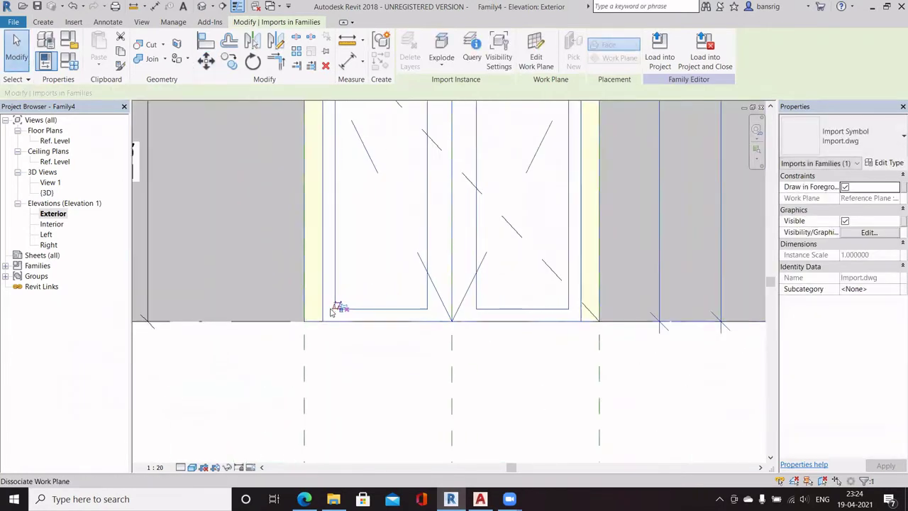
- Measure the width of the vent shutter frame at the upper-left corner of the imported door drawing
scroll(330, 312, down, 5)
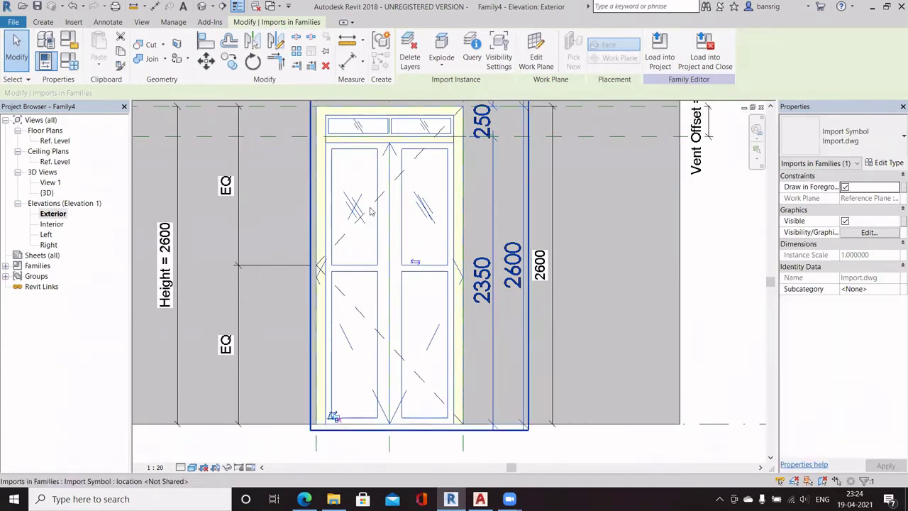
middle_drag(352, 230, 335, 239)
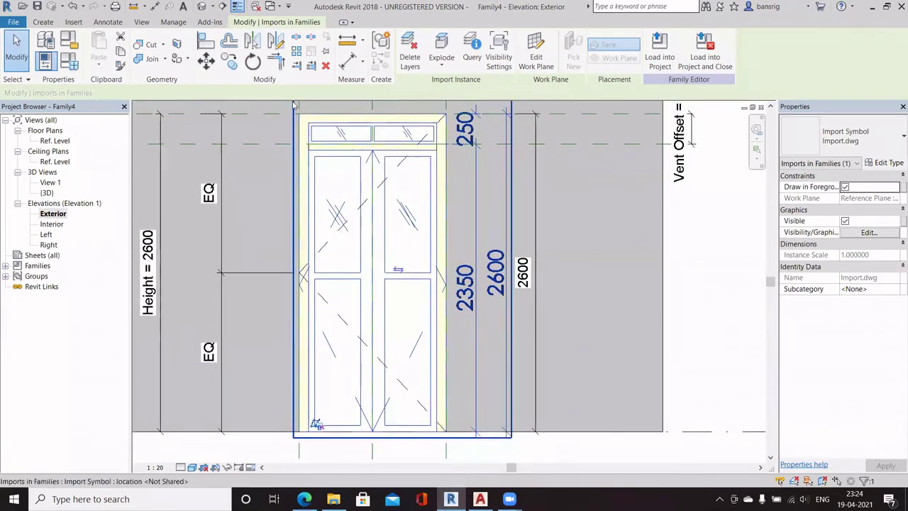
scroll(307, 130, up, 4)
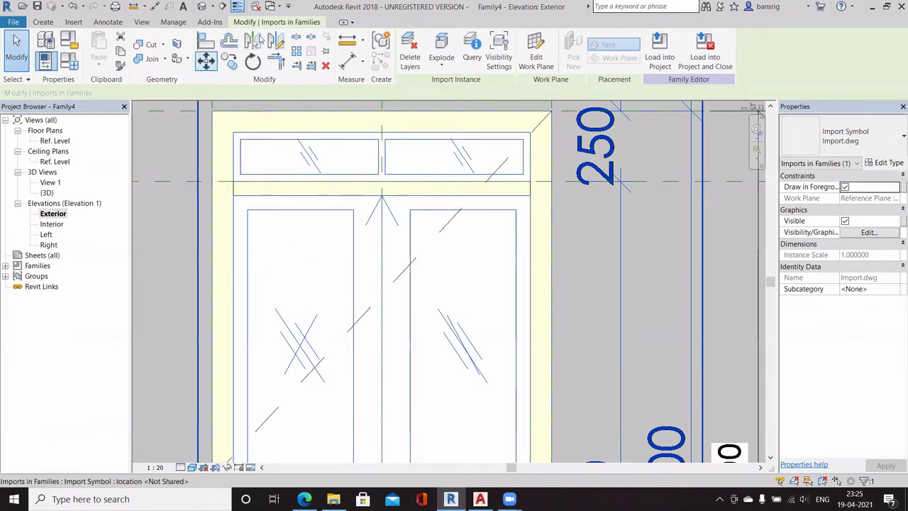
click(347, 40)
scroll(250, 131, up, 2)
scroll(246, 136, up, 2)
click(228, 147)
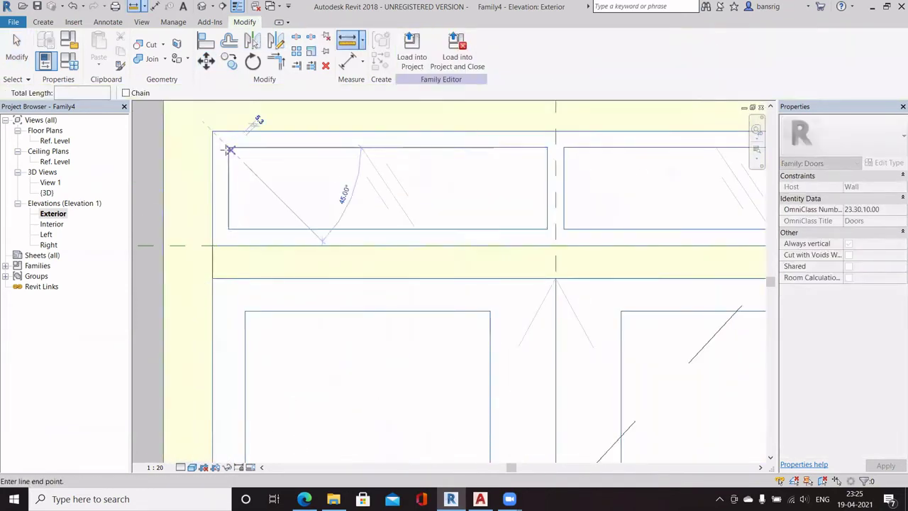
click(213, 147)
scroll(220, 147, down, 2)
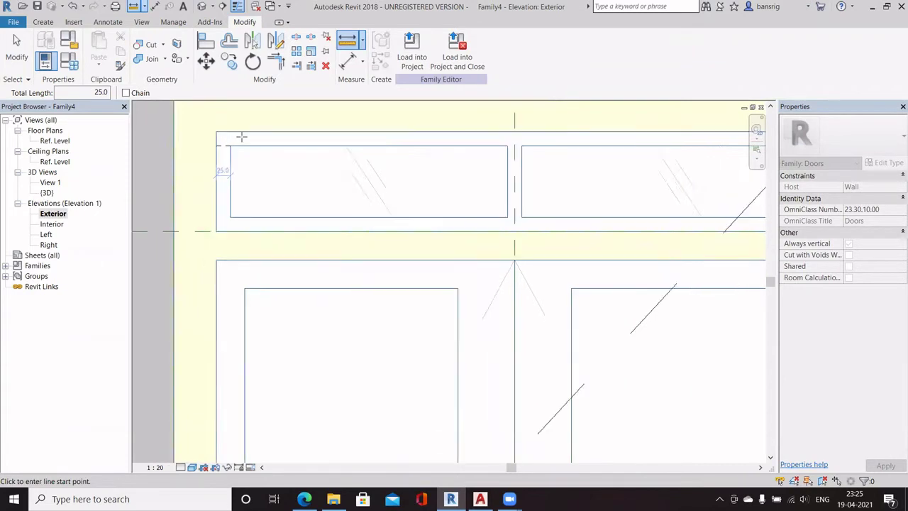
scroll(568, 150, down, 2)
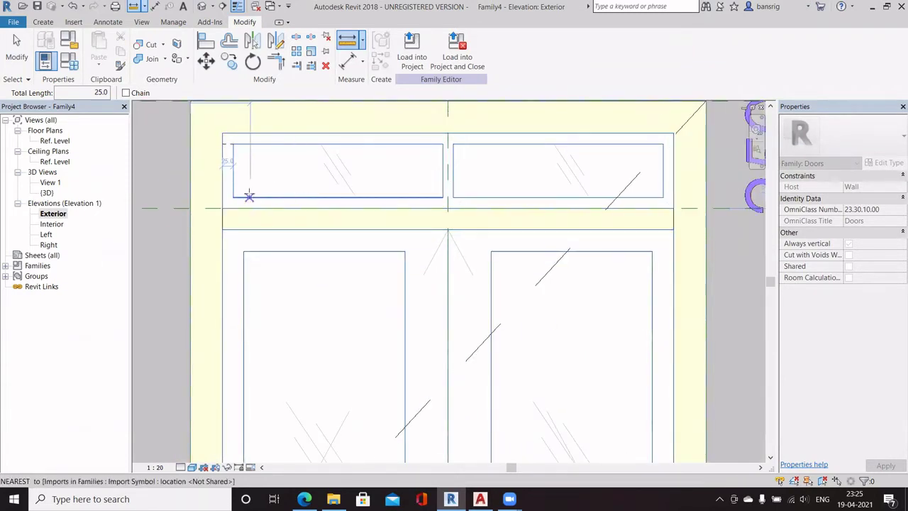
key(Escape)
- Start a new sweep and sketch a 1050 by 175 mm rectangular path around the vent opening between the frame and transom bar
click(43, 22)
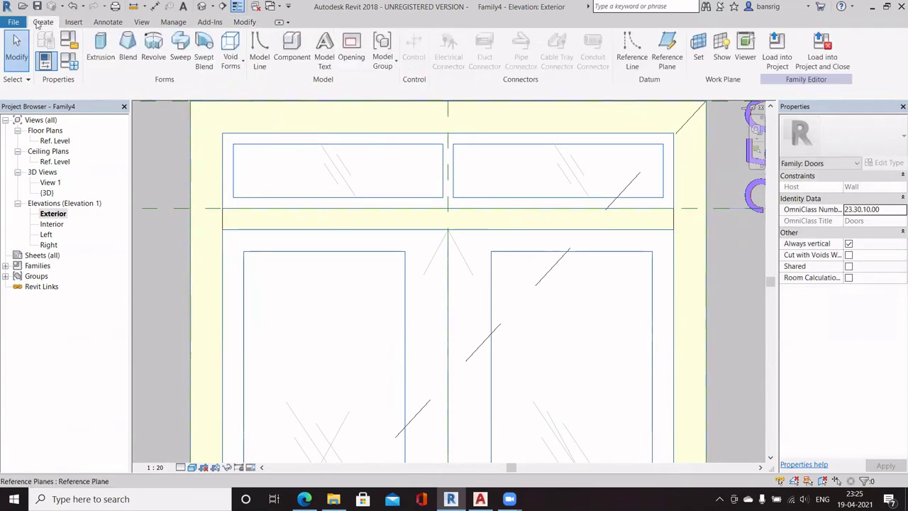
click(179, 44)
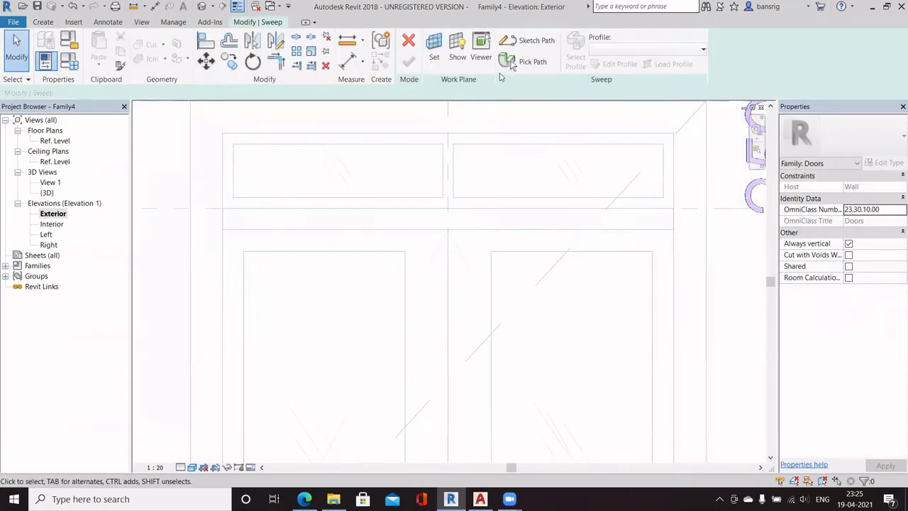
click(516, 46)
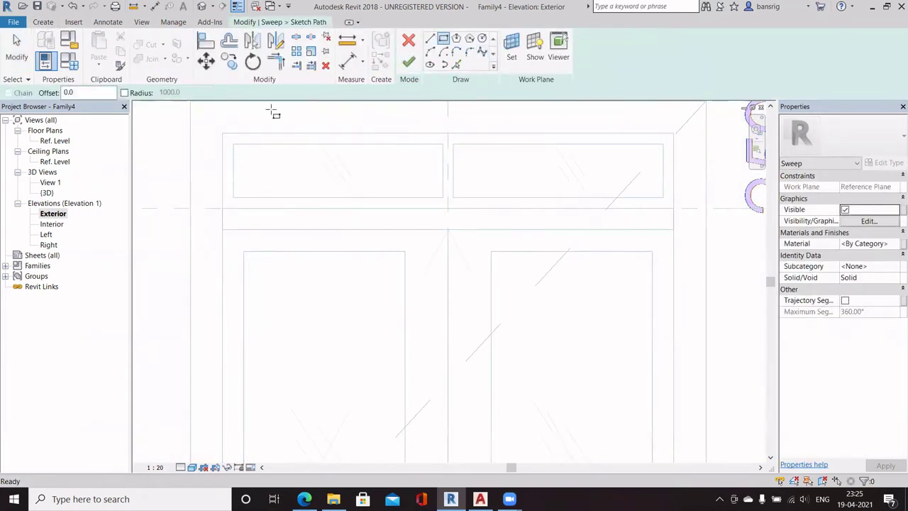
click(223, 134)
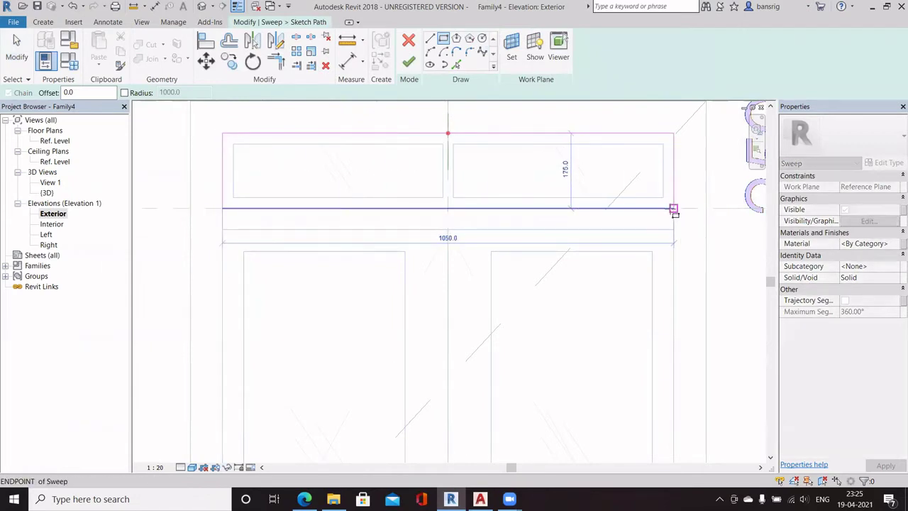
click(674, 208)
scroll(608, 247, down, 1)
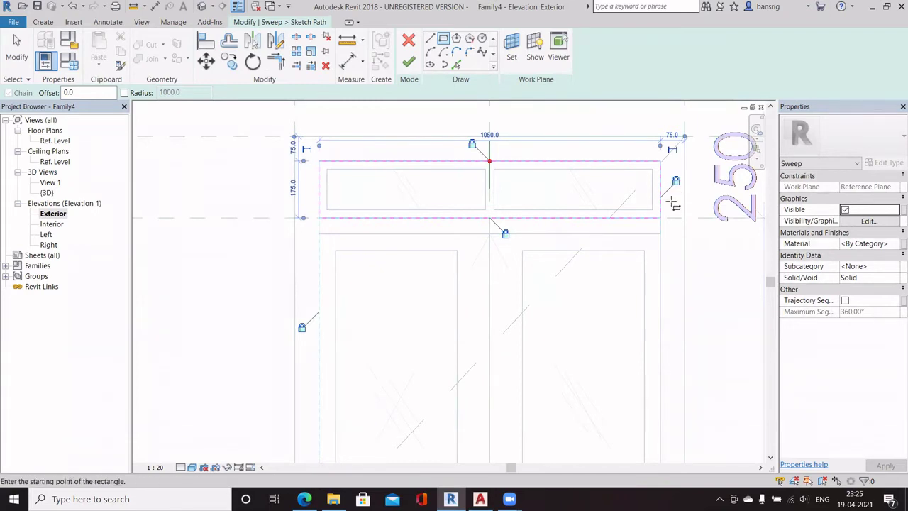
scroll(355, 221, down, 1)
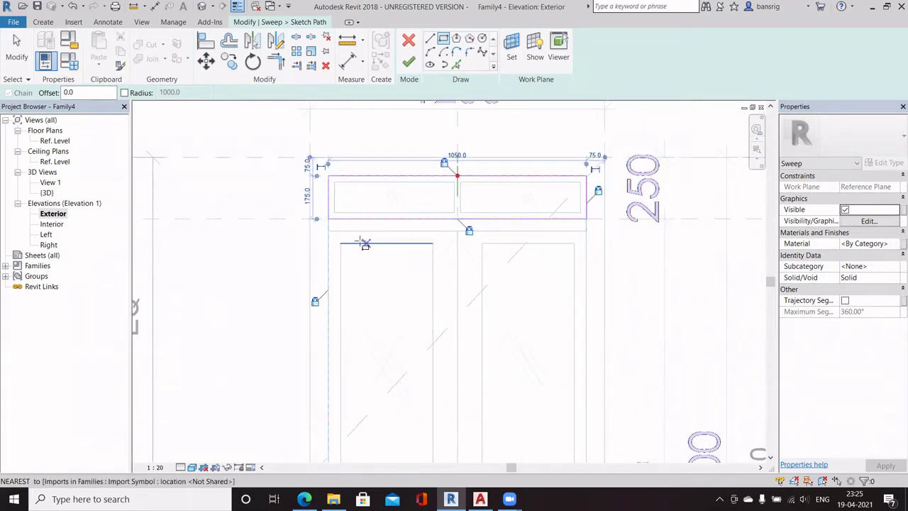
scroll(342, 183, down, 1)
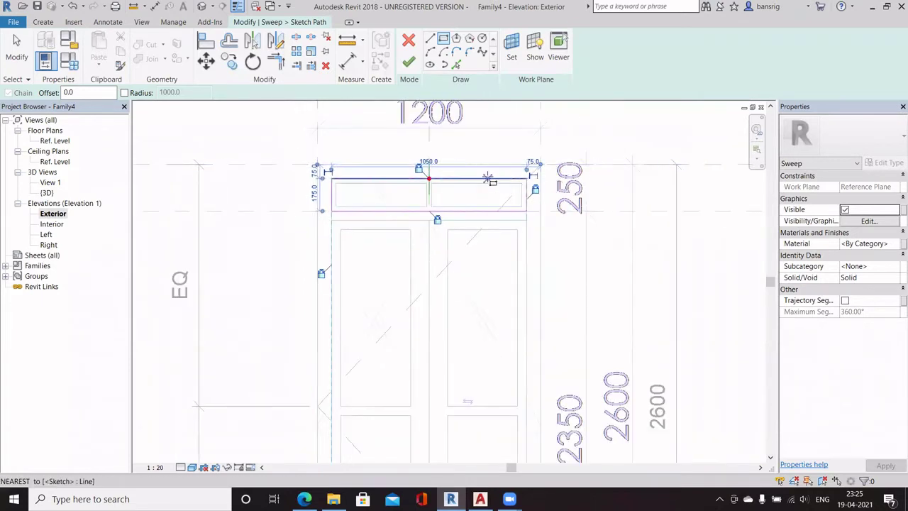
scroll(489, 179, up, 1)
key(Escape)
key(Escape)
scroll(385, 178, up, 2)
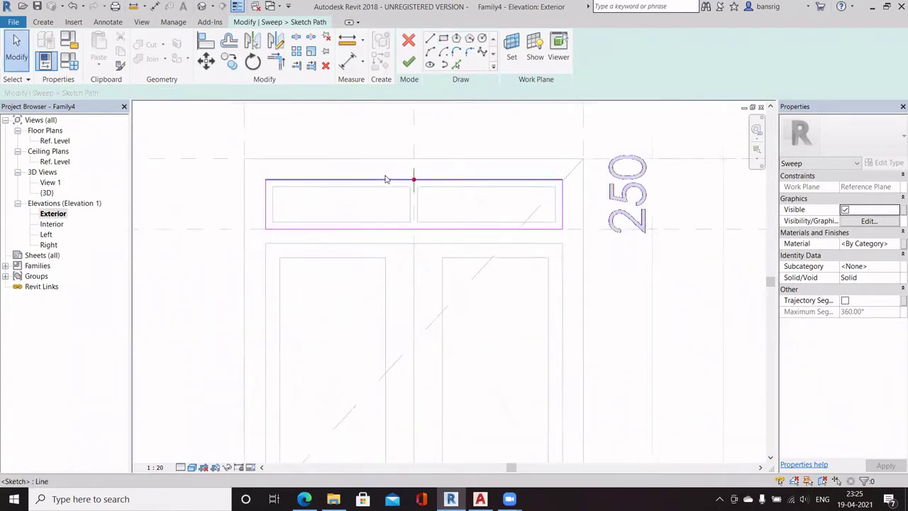
- Move the sweep's profile plane from the path's top line to the midpoint of its left line
click(417, 169)
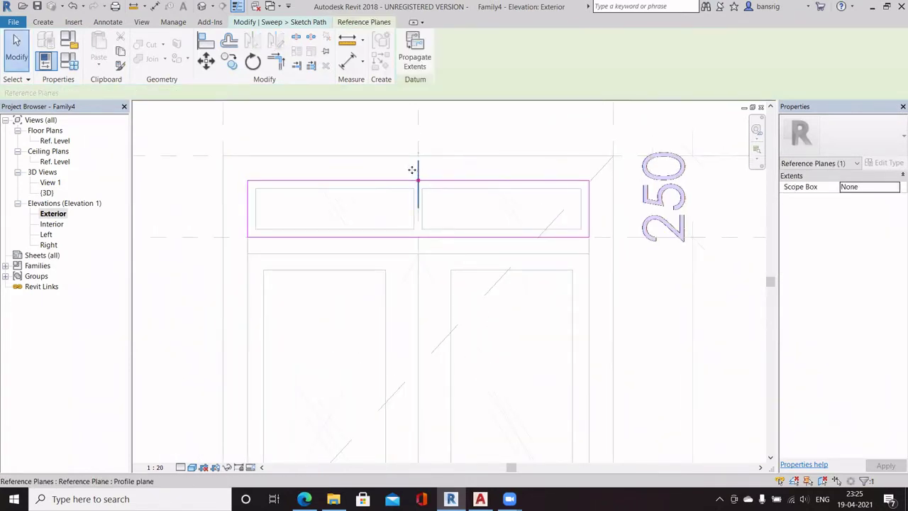
click(247, 208)
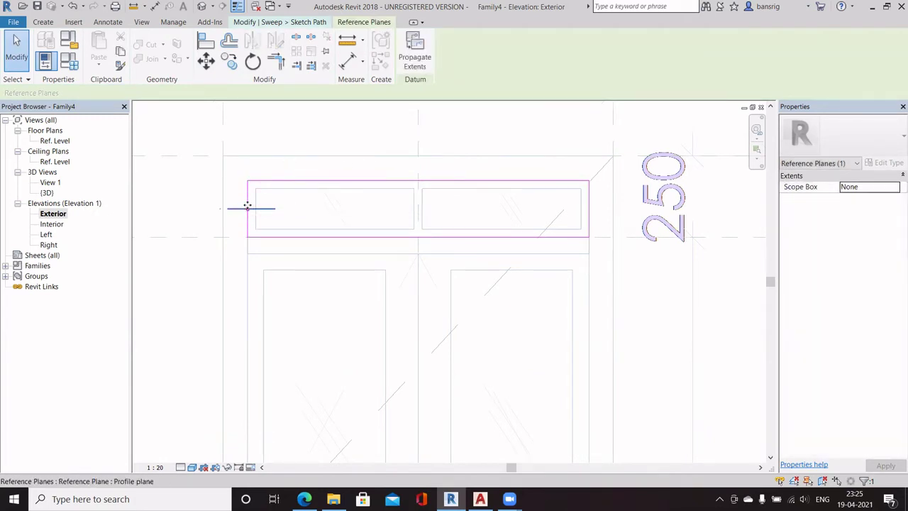
click(343, 166)
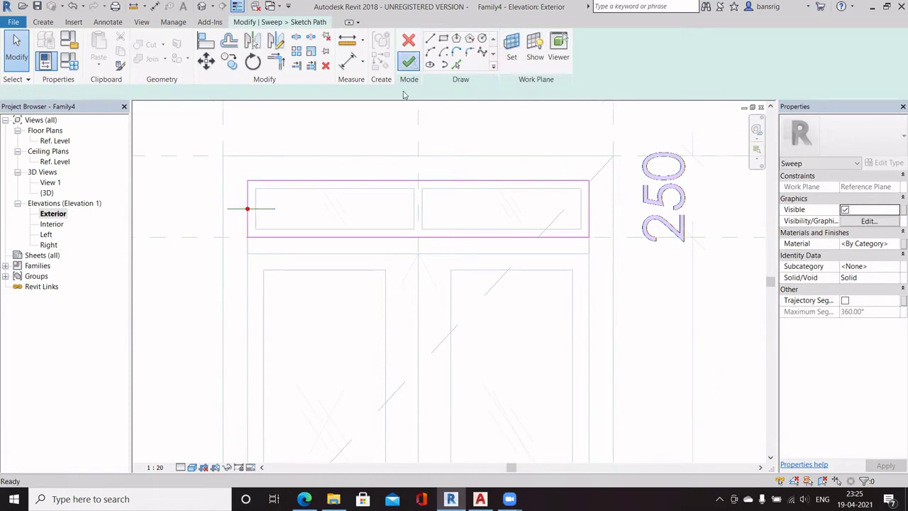
- Finish the vent frame path and open the sweep profile for editing in Floor Plan: Ref. Level
click(409, 62)
click(615, 62)
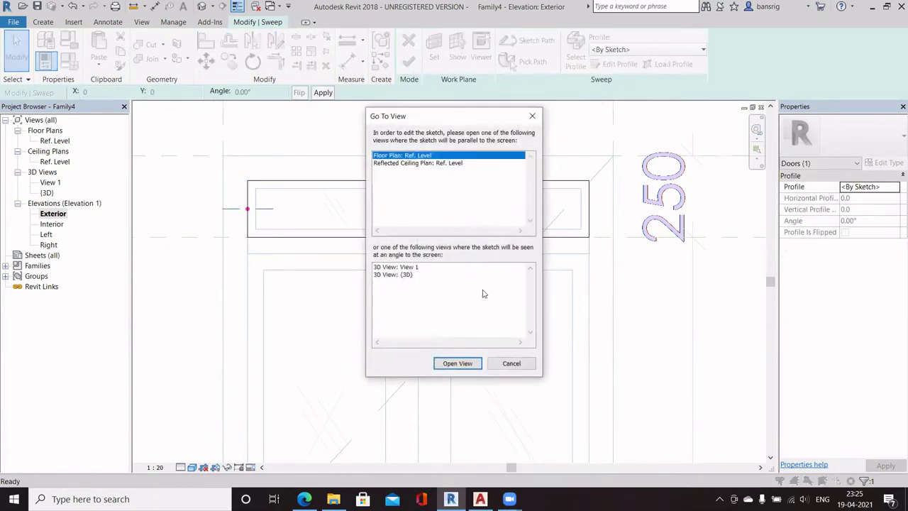
click(458, 363)
scroll(442, 271, up, 5)
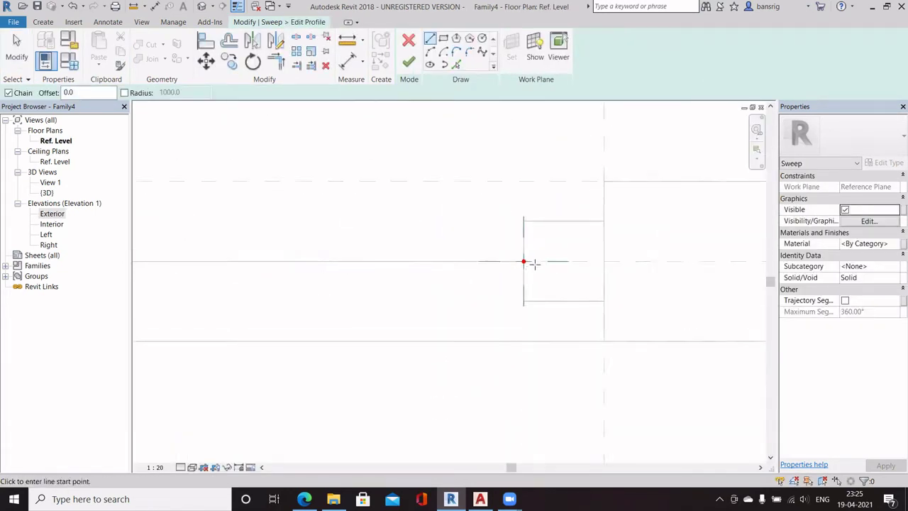
- Sketch a closed 25 by 25 mm square profile from the path point into the opening, centred on the horizontal reference plane
scroll(529, 263, up, 2)
click(517, 257)
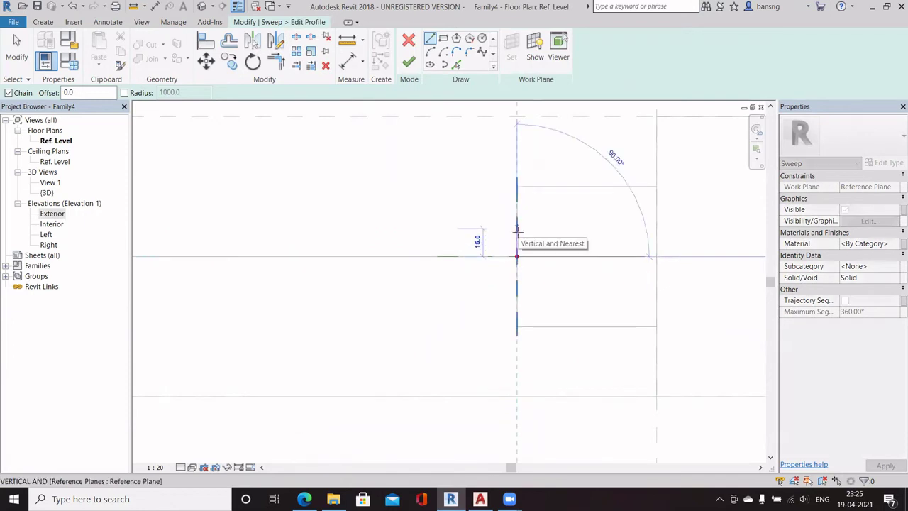
text(12.5)
key(Return)
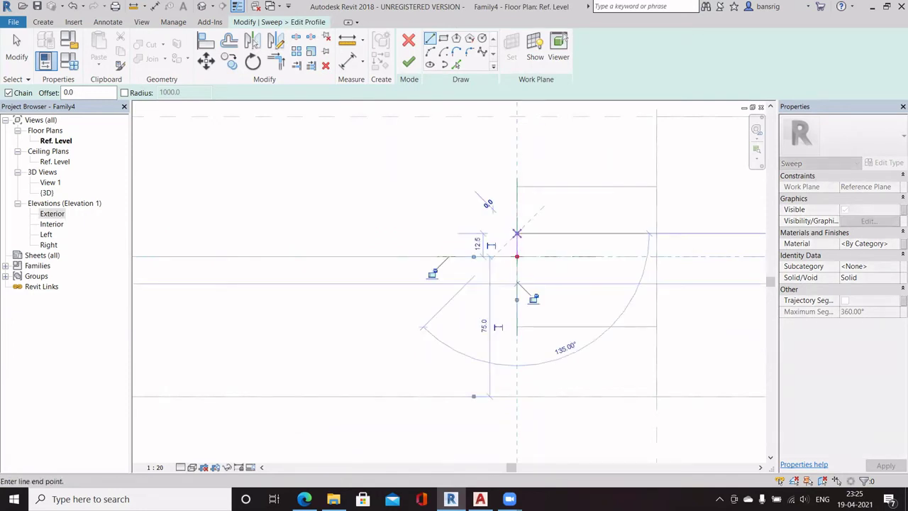
text(25)
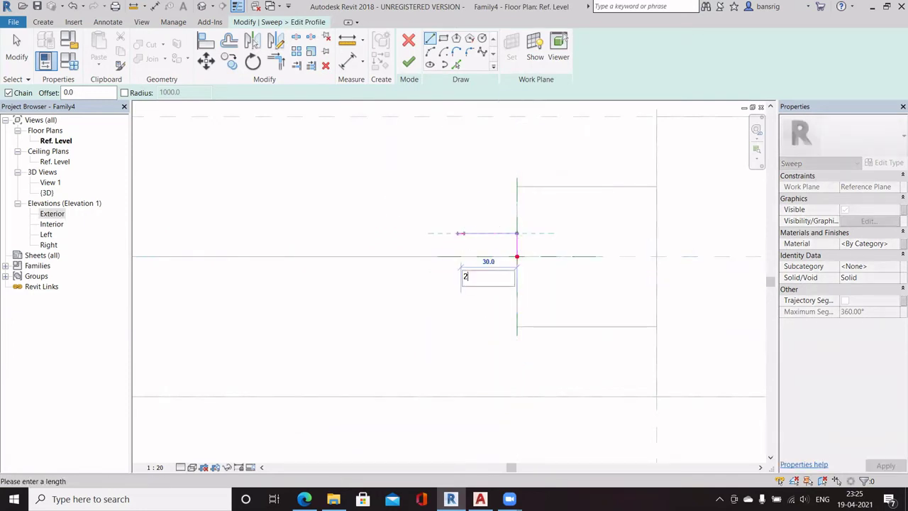
key(Return)
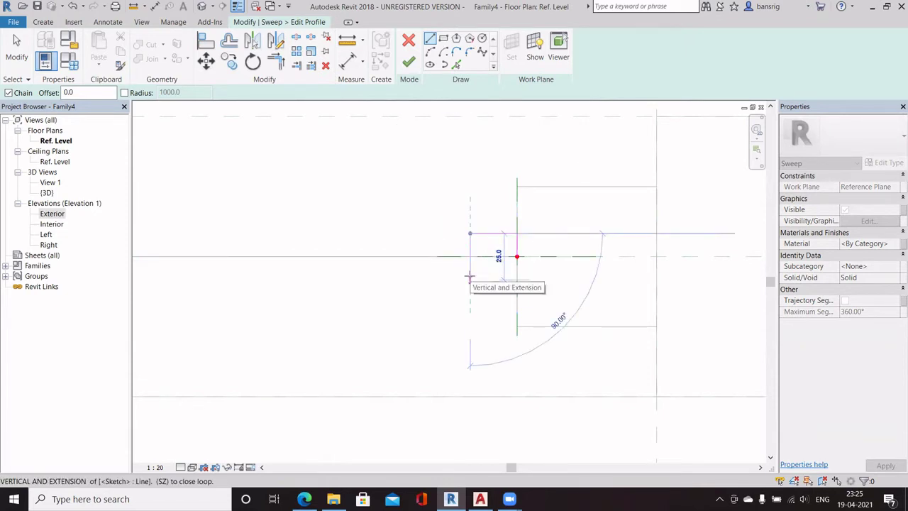
text(10)
key(Return)
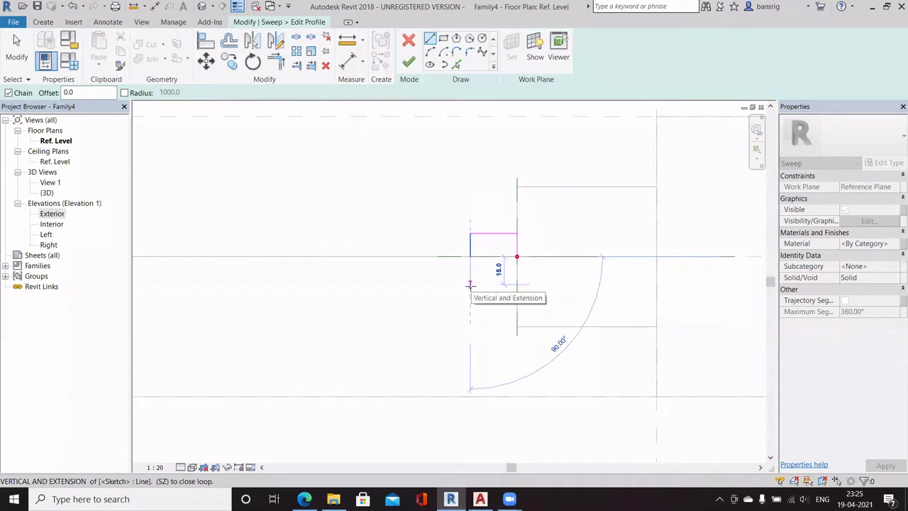
text(12.5)
key(Return)
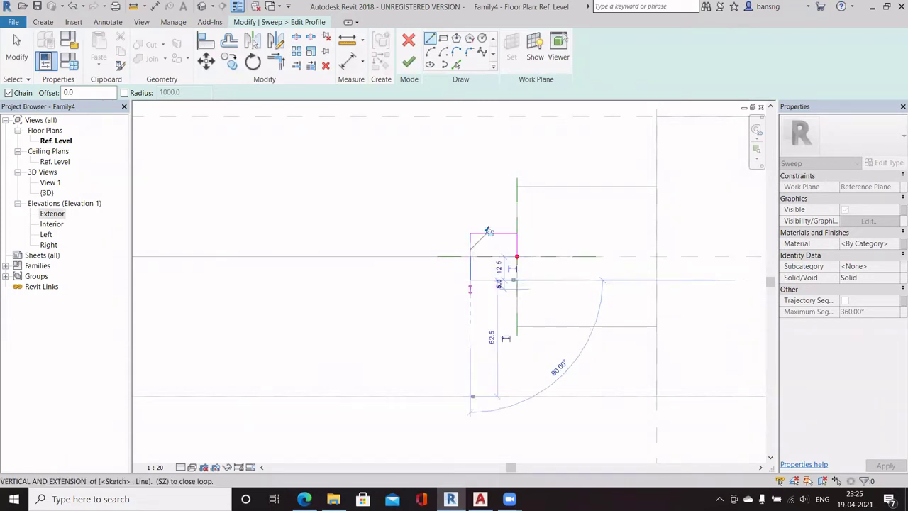
click(517, 280)
key(Escape)
key(Escape)
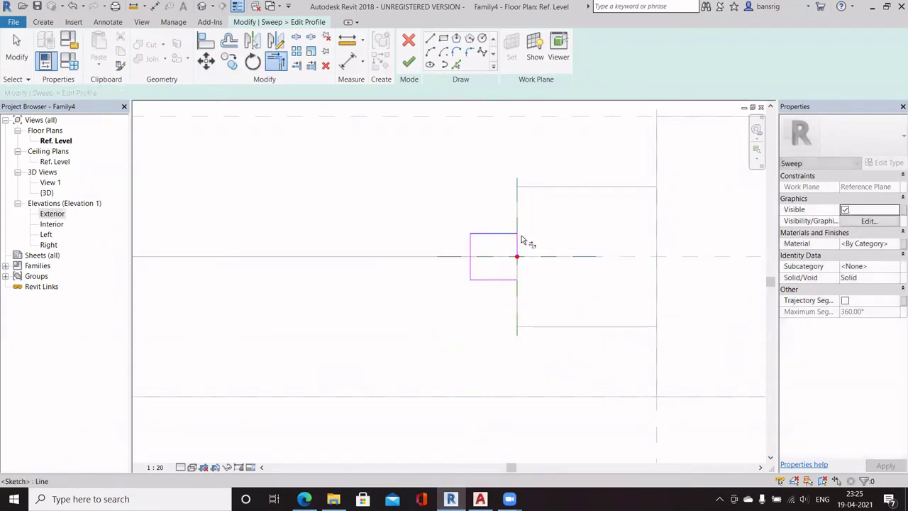
key(t)
key(r)
key(Escape)
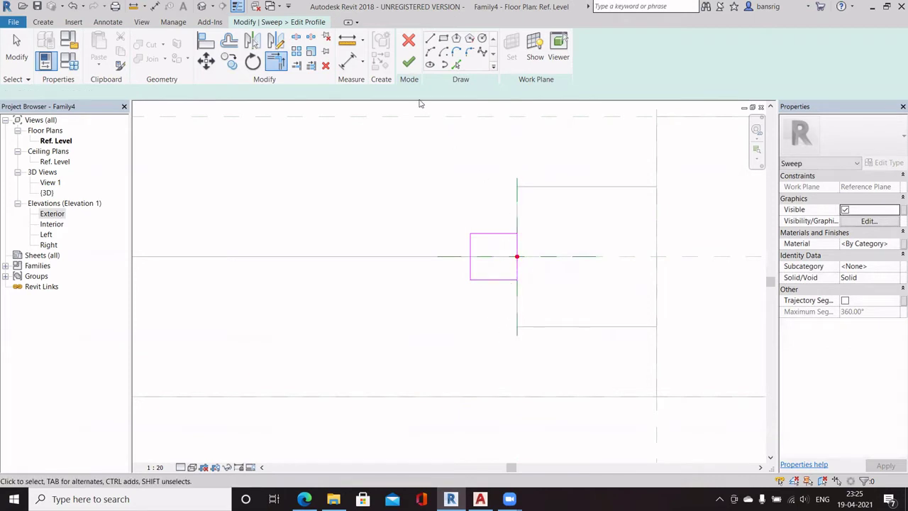
- Finish the profile and the vent frame sweep, and show the door in the 3D view
click(410, 63)
click(411, 62)
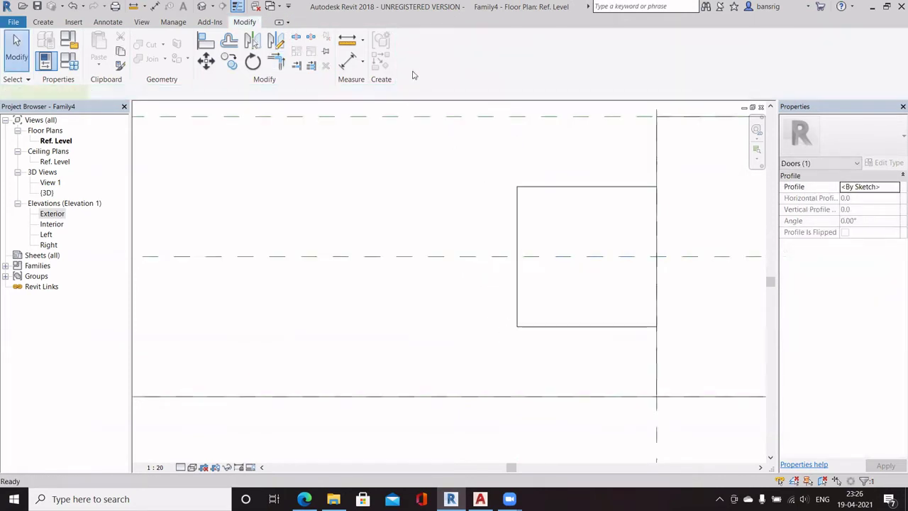
click(202, 6)
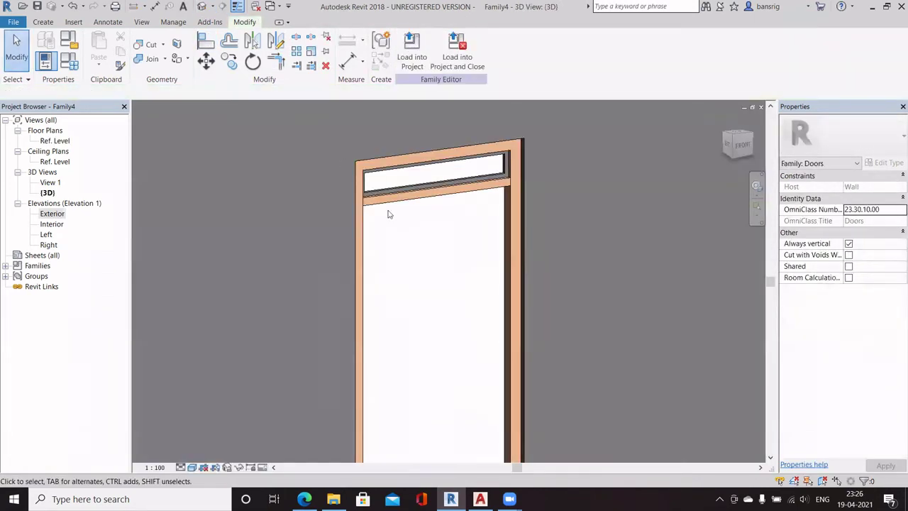
- Associate the vent frame sweep's material with the Frame Material parameter and inspect the frame from both sides
shift+middle_drag(390, 209, 367, 116)
scroll(367, 112, up, 3)
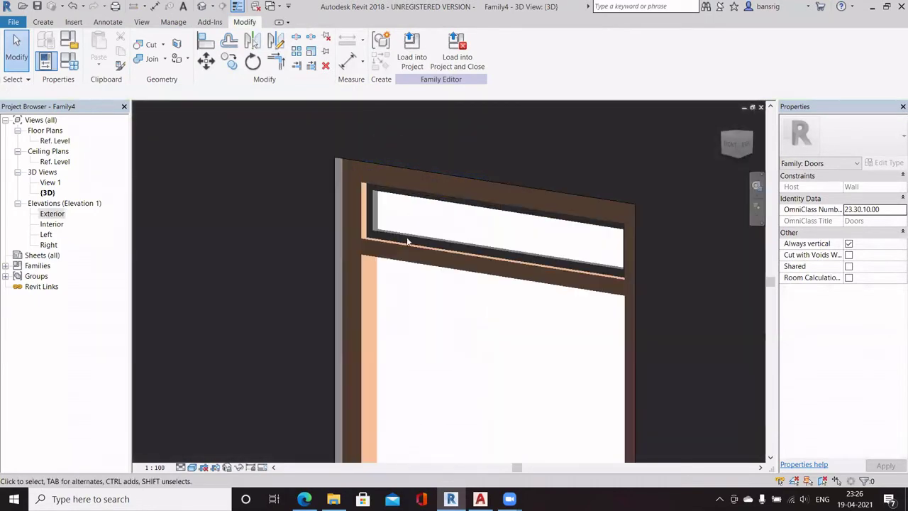
click(557, 266)
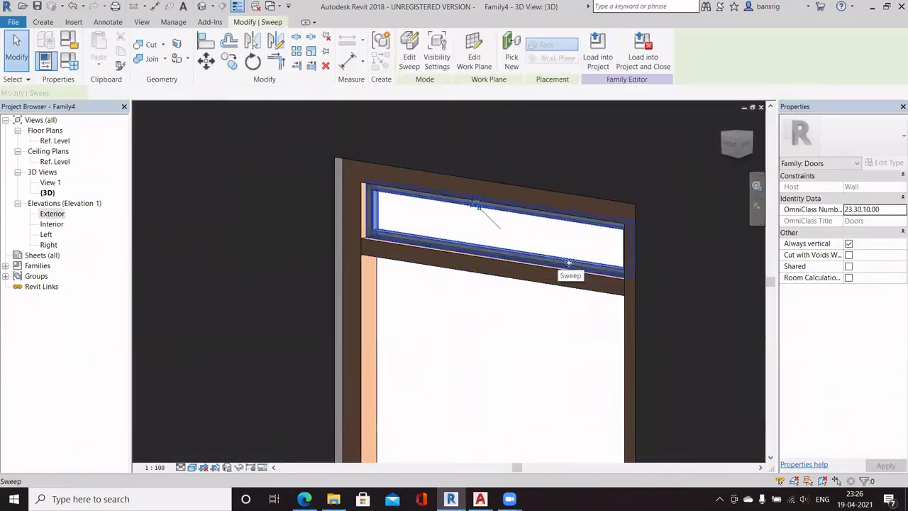
click(904, 244)
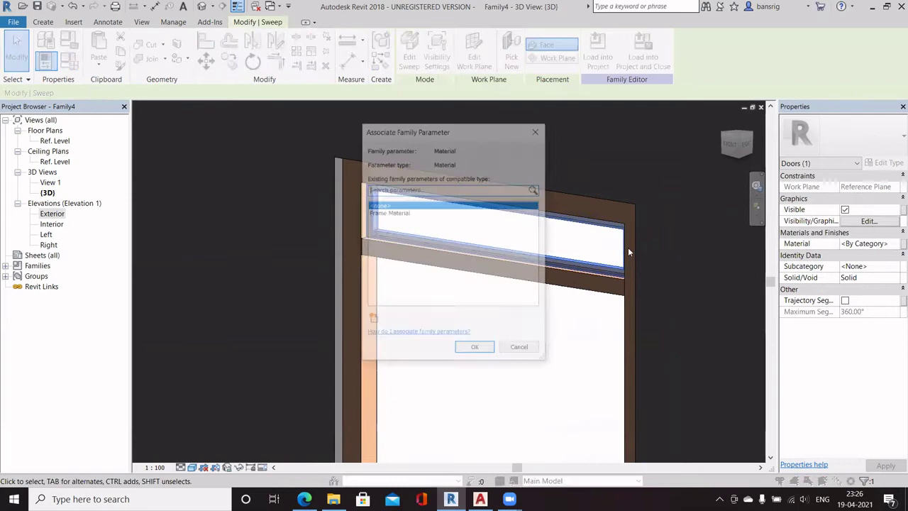
click(397, 212)
click(469, 354)
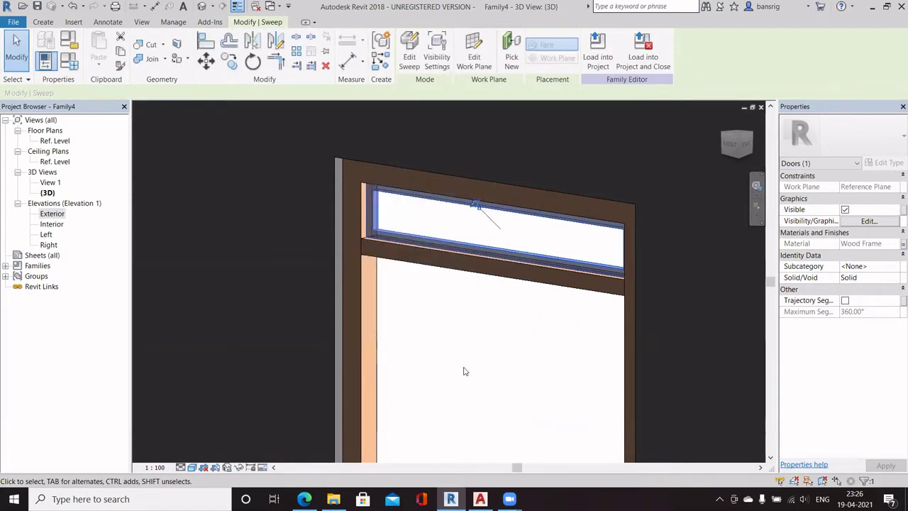
key(Escape)
shift+middle_drag(464, 371, 564, 333)
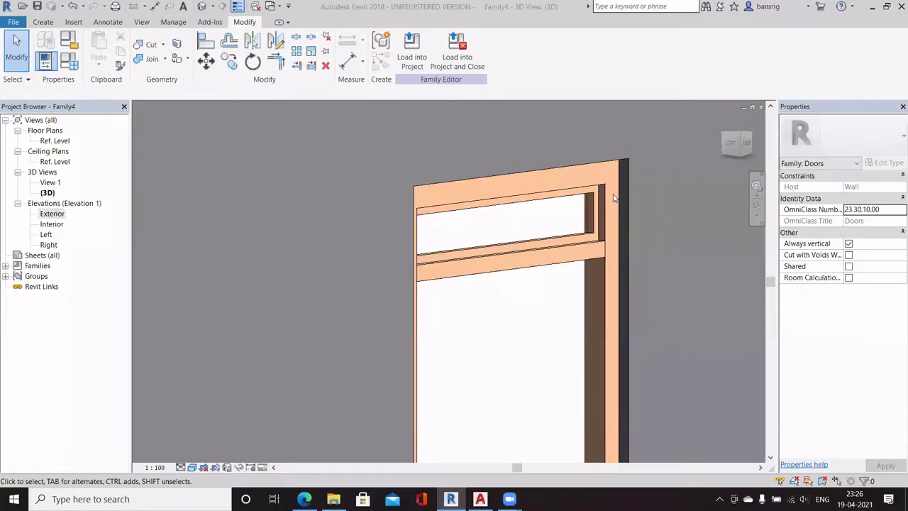
shift+middle_drag(538, 315, 369, 359)
- In the Exterior elevation, start a sweep and sketch a 125 mm vertical path along the vent's centre between the frame's inner edges
double_click(49, 214)
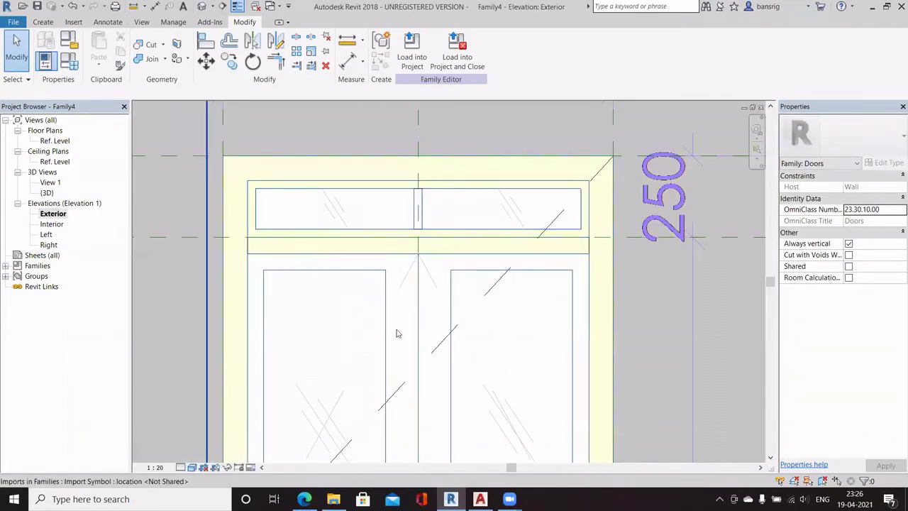
middle_drag(395, 330, 396, 257)
scroll(394, 255, down, 1)
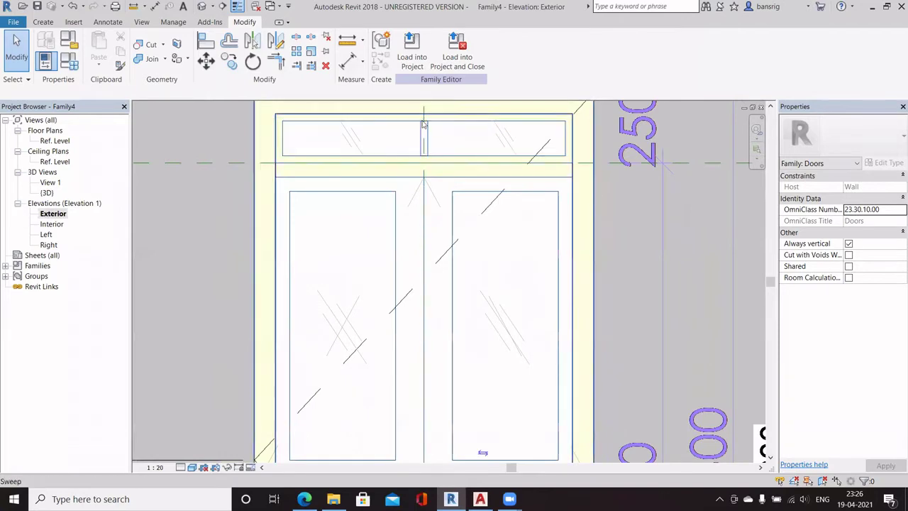
scroll(426, 145, up, 2)
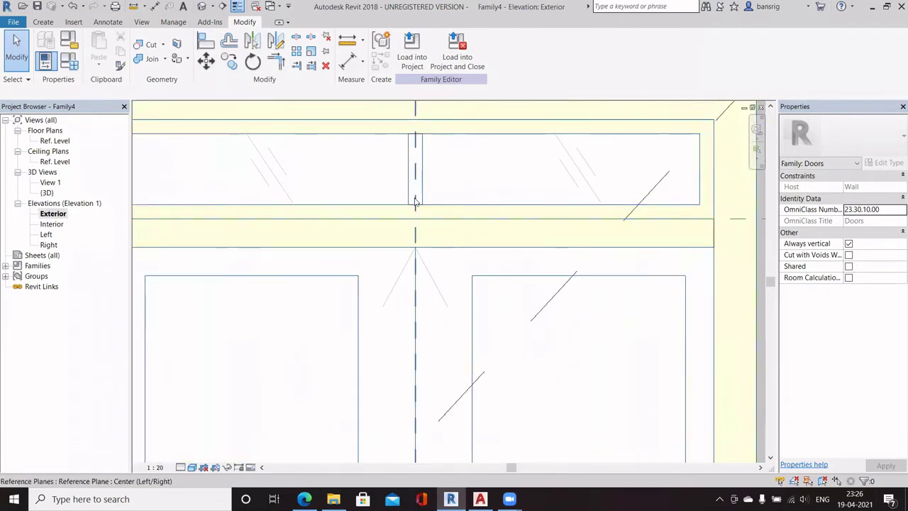
click(43, 22)
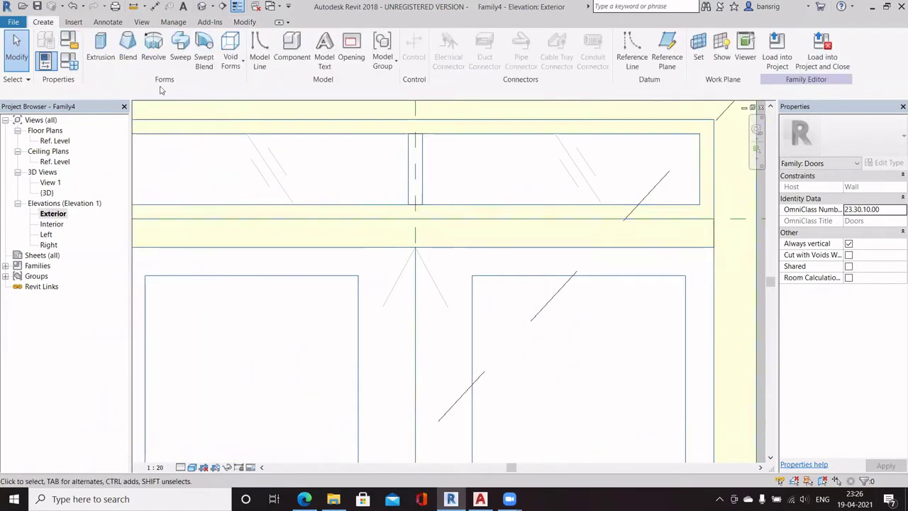
click(177, 44)
click(525, 42)
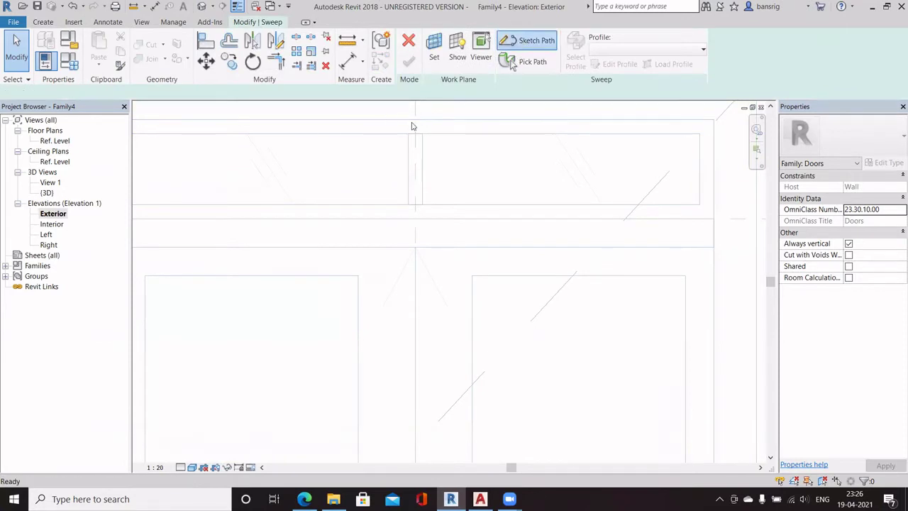
click(415, 134)
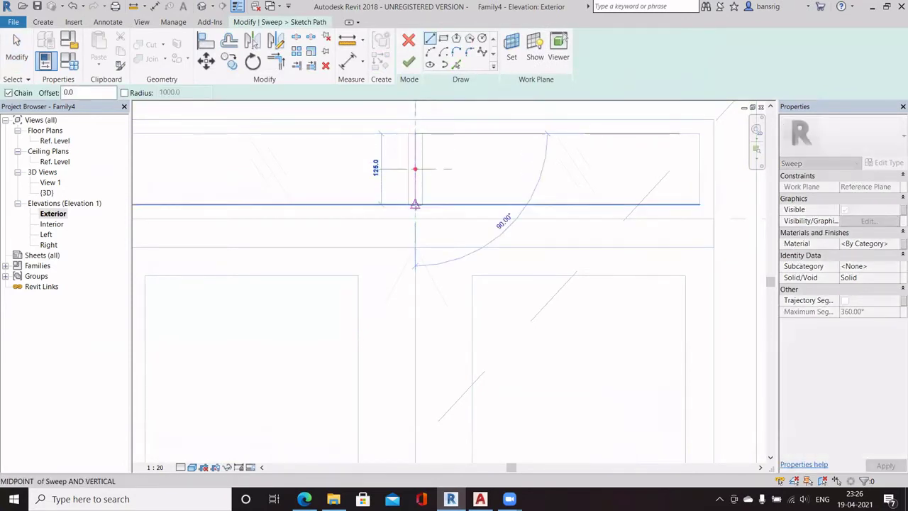
click(415, 205)
scroll(428, 228, down, 3)
key(Escape)
key(Escape)
- Align the vertical path line to the Center (Left/Right) reference plane
key(a)
key(l)
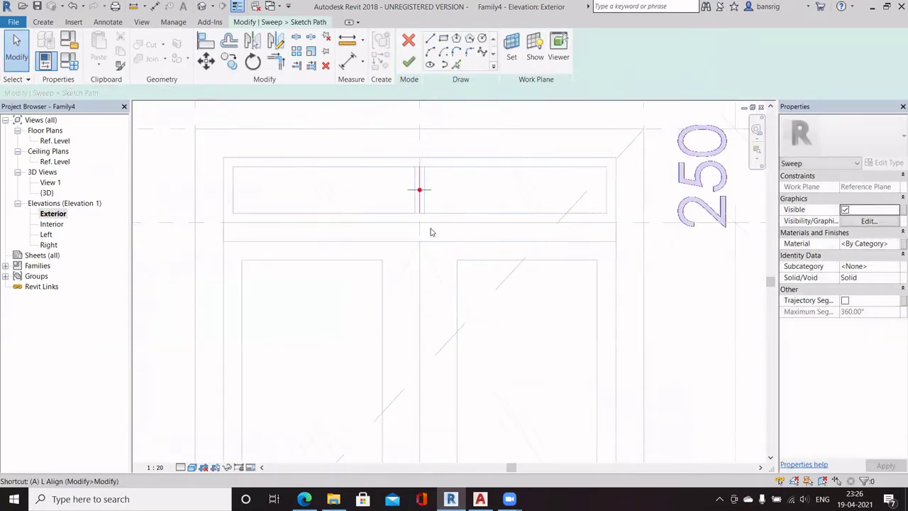
click(421, 134)
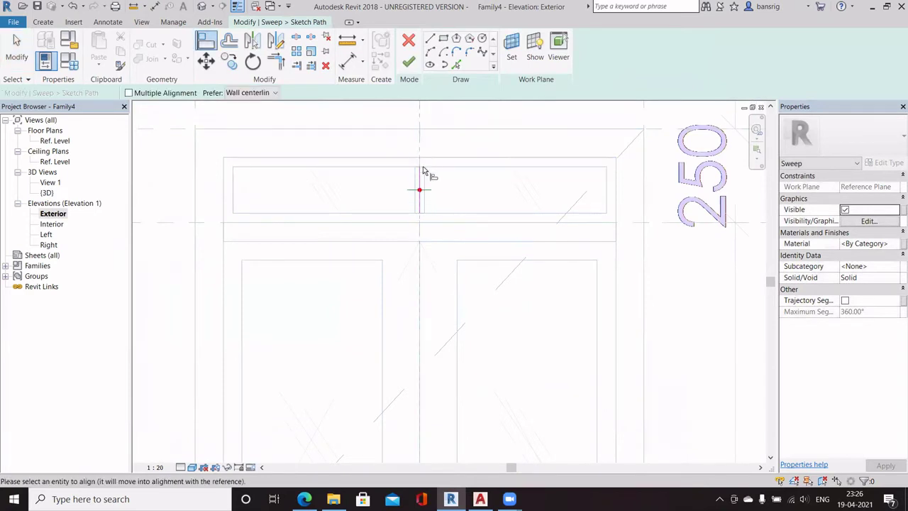
click(421, 177)
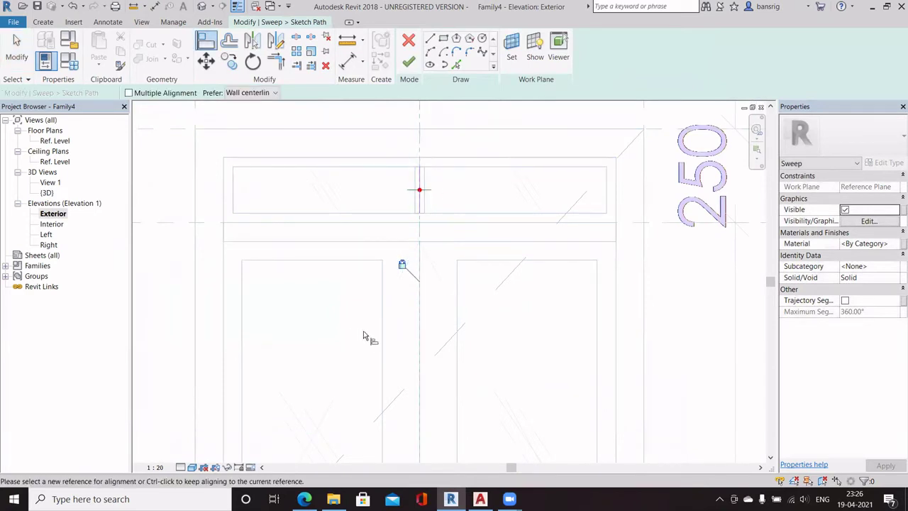
key(Escape)
- Finish the mullion path and open its sweep profile for editing in Floor Plan: Ref. Level
scroll(400, 292, down, 4)
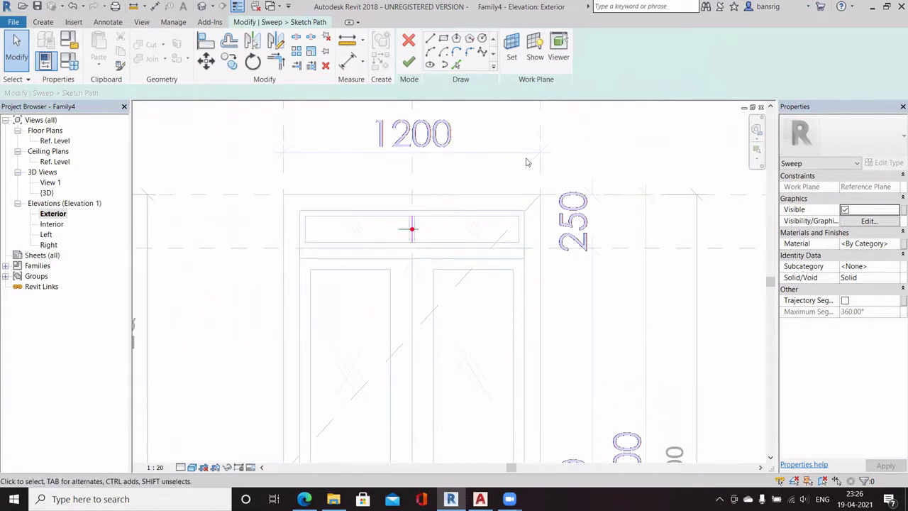
scroll(467, 142, up, 2)
click(409, 62)
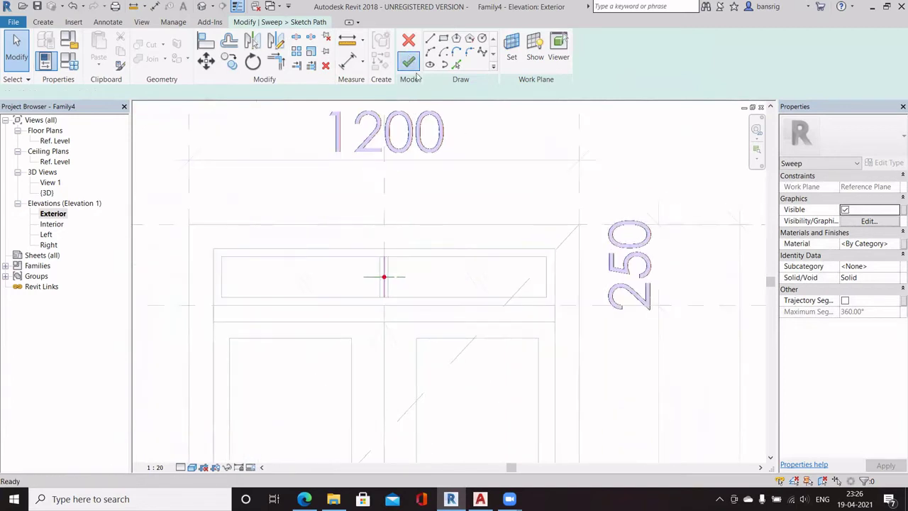
click(603, 64)
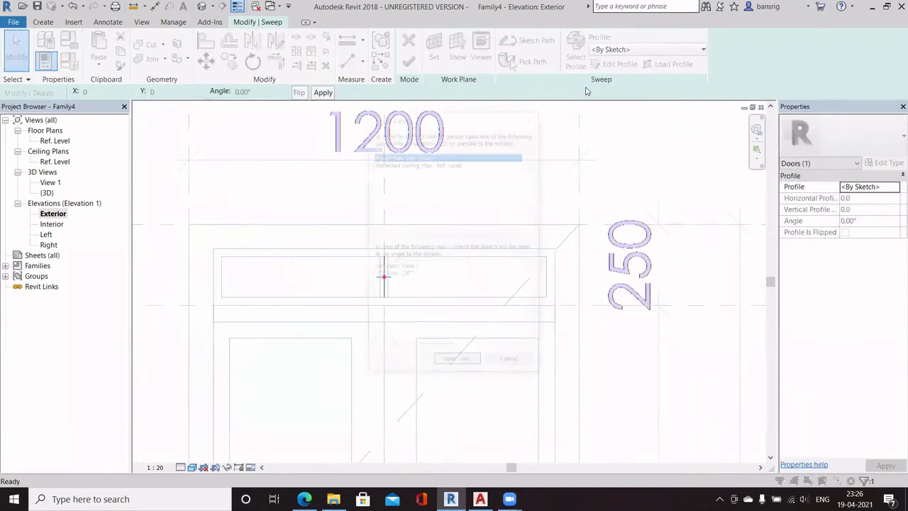
click(458, 364)
- Sketch a rectangular profile about 25 by 20 mm around the intersection of the centre reference planes
scroll(447, 234, up, 4)
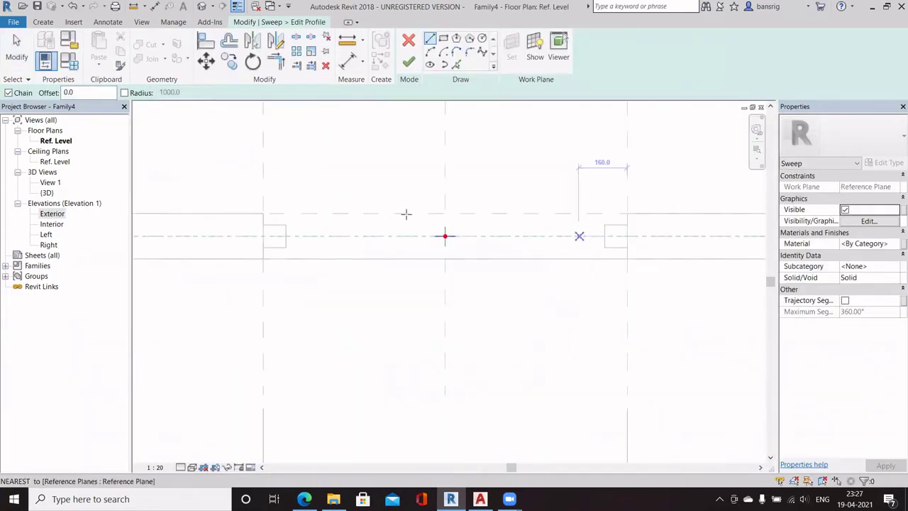
scroll(457, 246, up, 5)
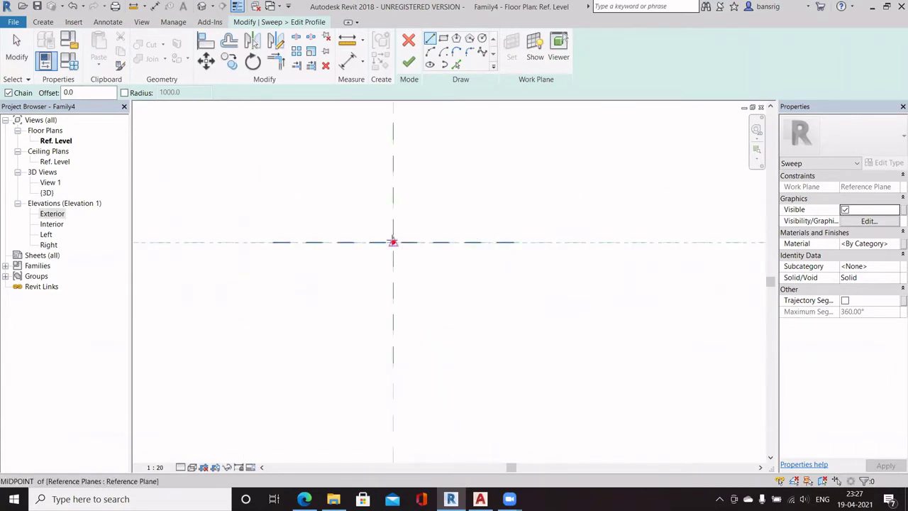
click(442, 39)
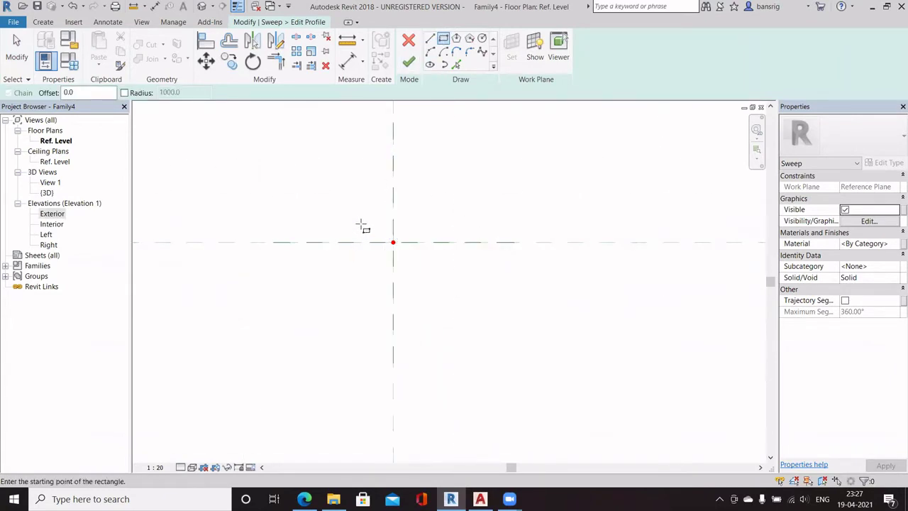
click(342, 211)
click(437, 289)
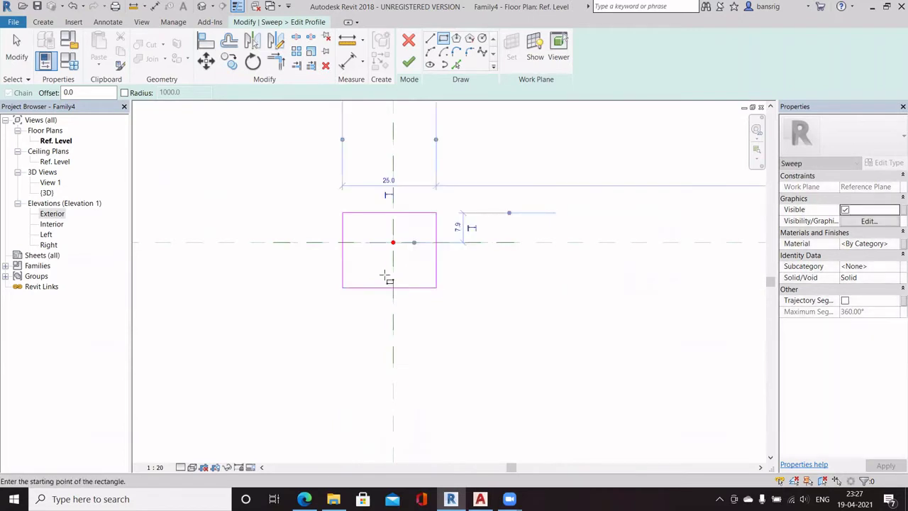
key(Escape)
- Adjust the left edge's distance from the vertical centre plane and set the rectangle's width to 25 mm, centring it horizontally
scroll(417, 189, up, 2)
scroll(416, 190, up, 2)
click(269, 285)
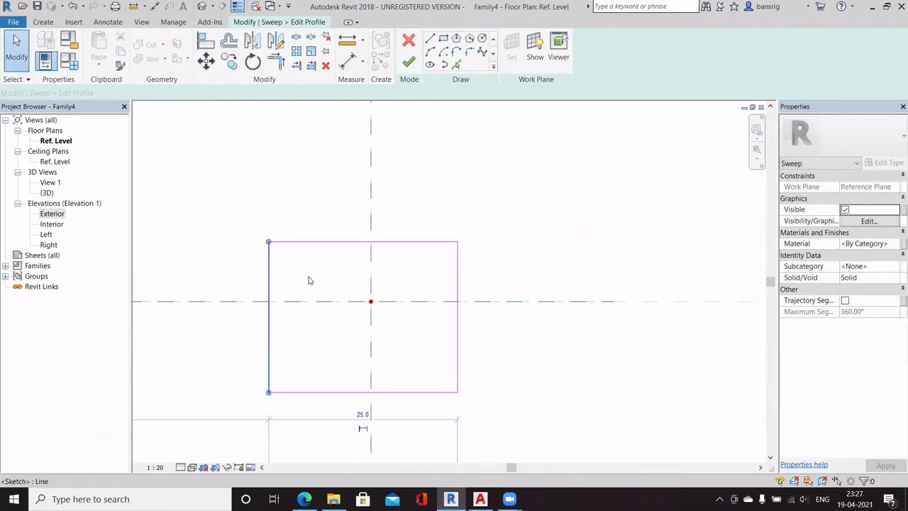
scroll(442, 317, down, 1)
scroll(442, 318, down, 1)
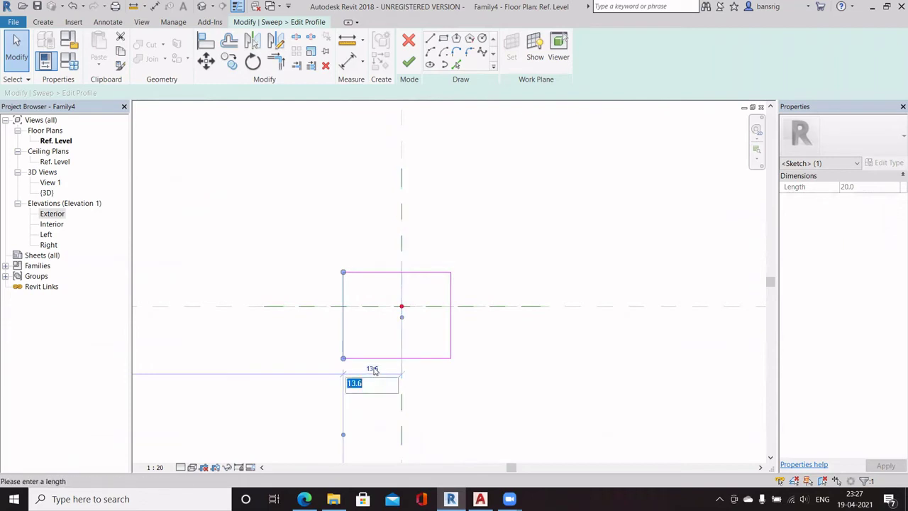
key(Return)
click(452, 345)
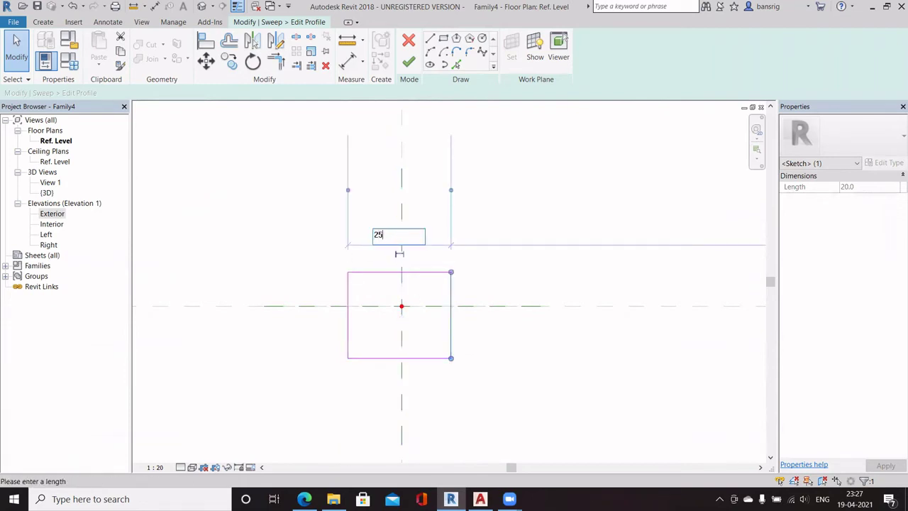
text(25)
key(Return)
- Place the mullion profile's upper and lower edges 12.5 mm from the horizontal centre reference plane
click(428, 273)
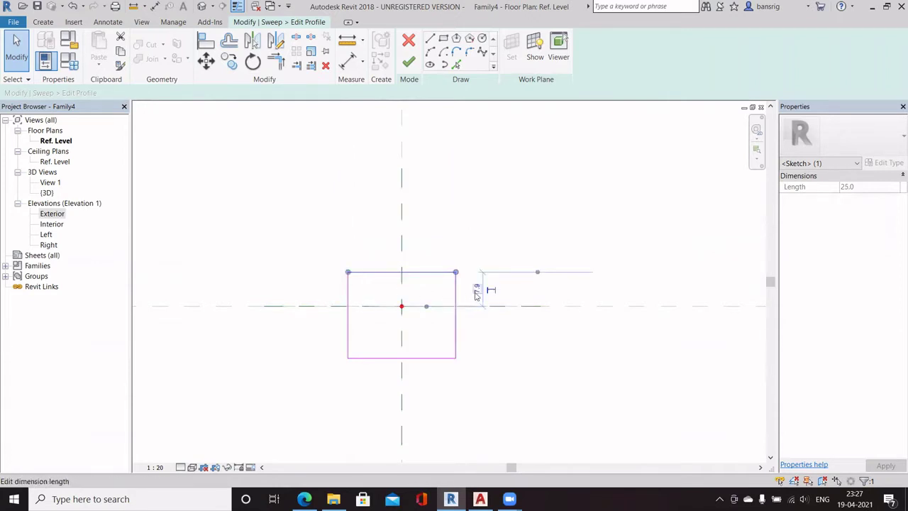
key(Return)
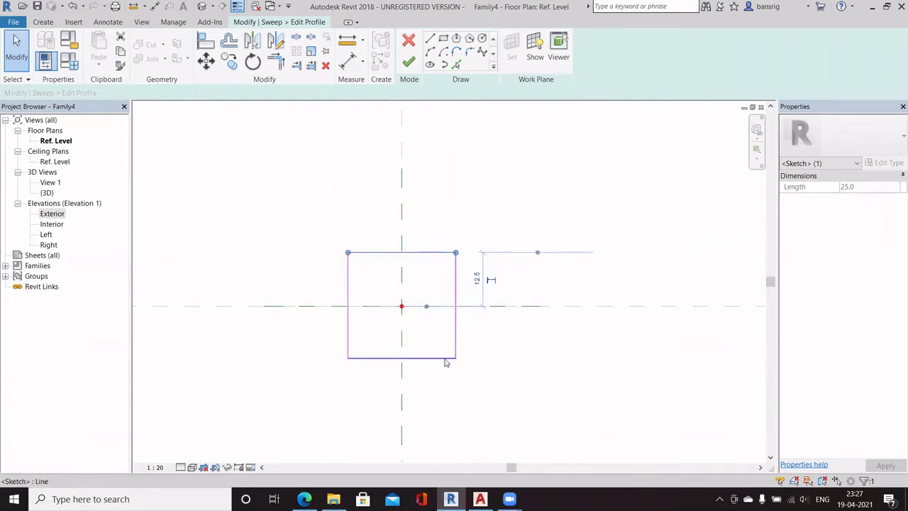
click(419, 358)
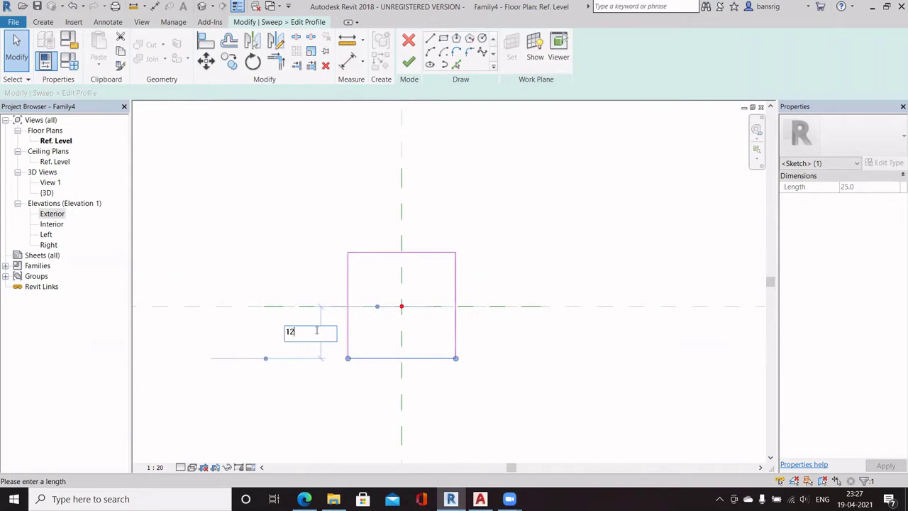
text(.5)
key(Return)
click(558, 330)
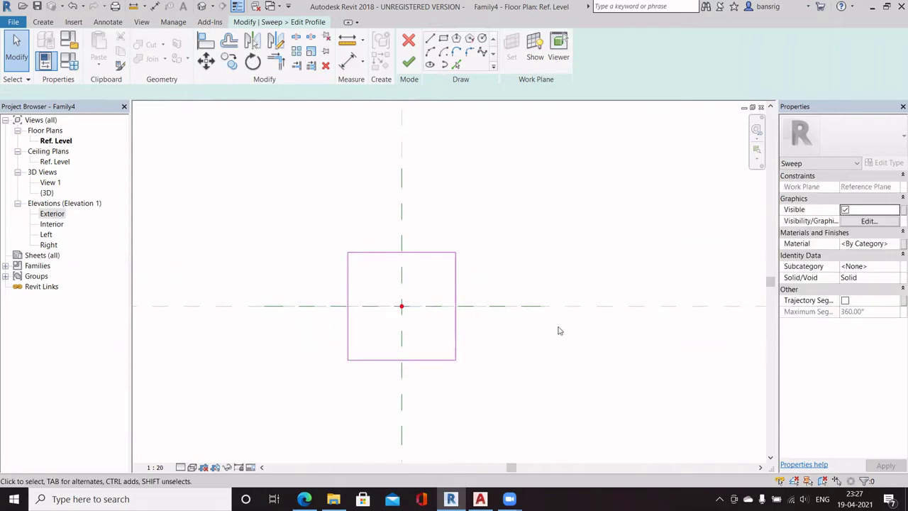
- Finish the profile and the mullion sweep, and open the default 3D view
click(409, 63)
click(410, 64)
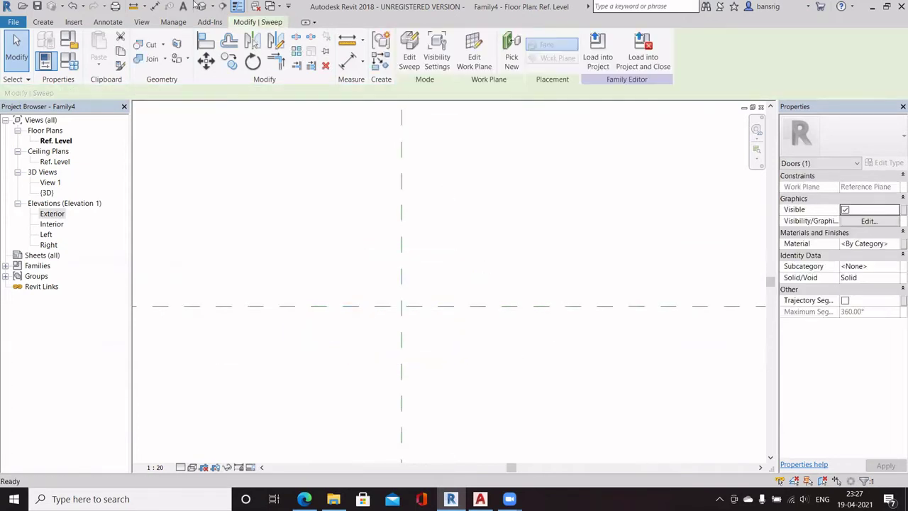
click(202, 5)
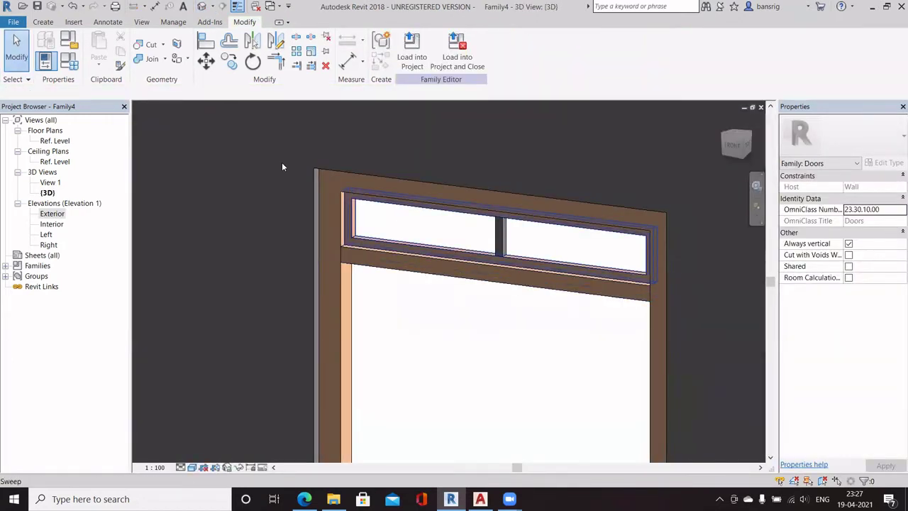
- Flex the door family by applying a Width of 1500 in Family Types, keeping the model in view
click(69, 61)
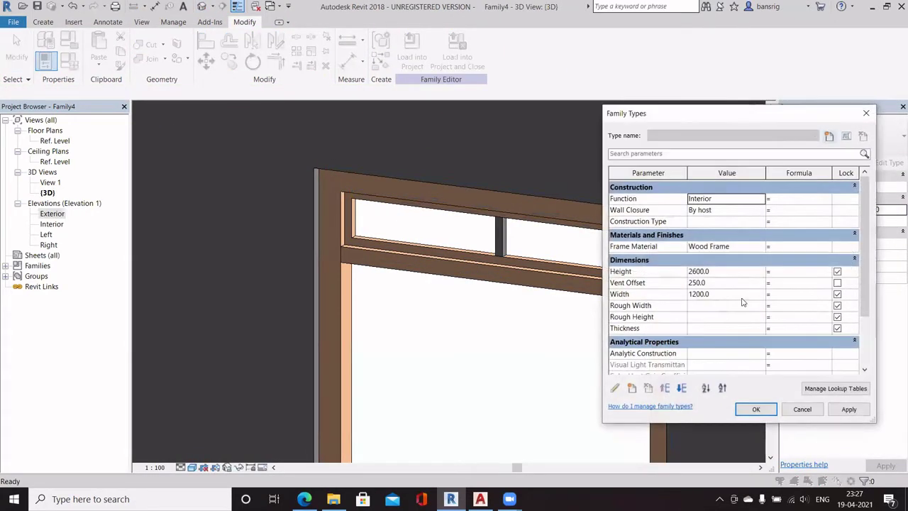
click(741, 297)
click(848, 409)
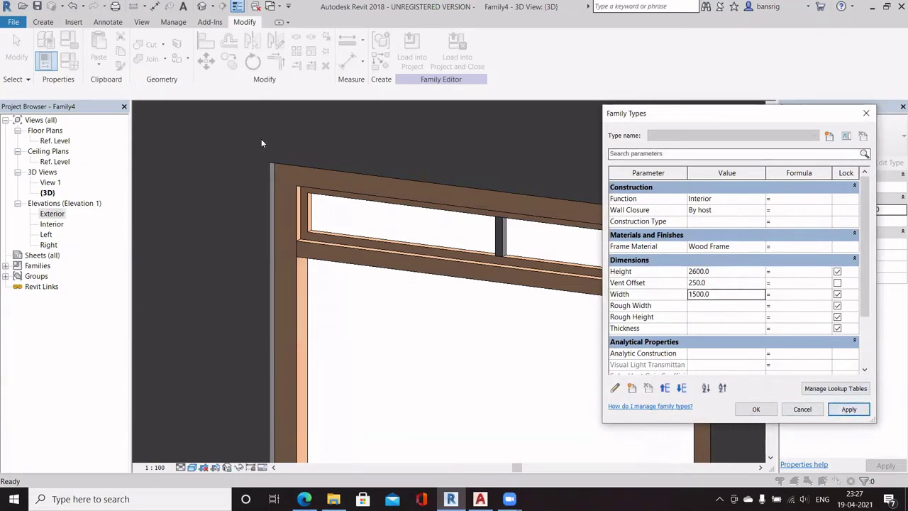
drag(738, 114, 107, 41)
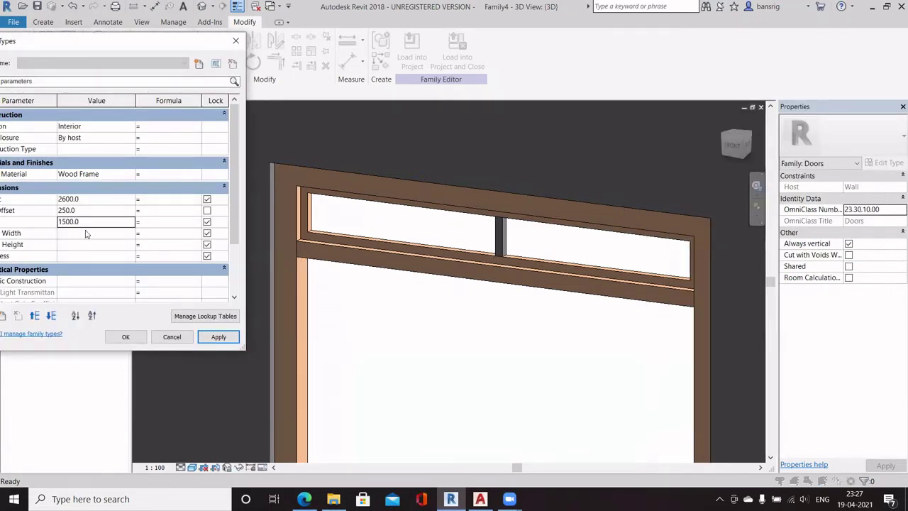
- Flex the Vent Offset with a larger value and restore Vent Offset to 250 and Width to 1200
click(99, 210)
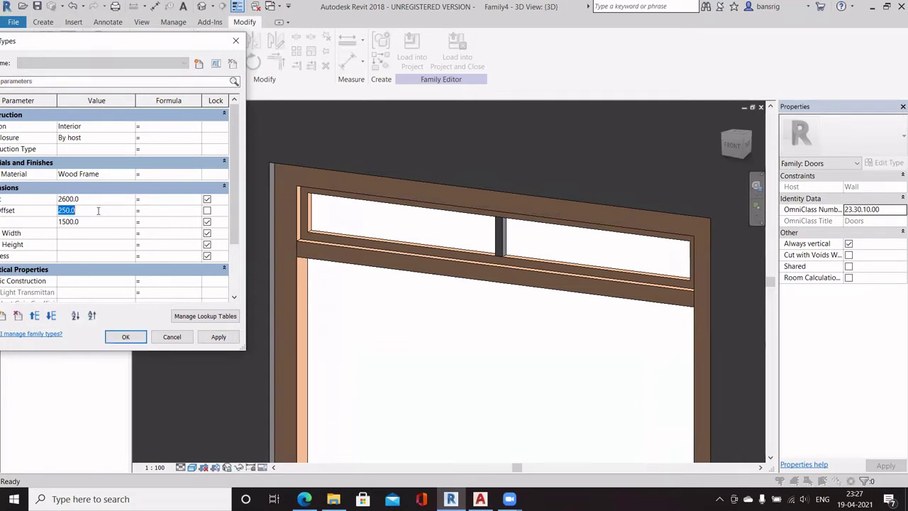
click(218, 337)
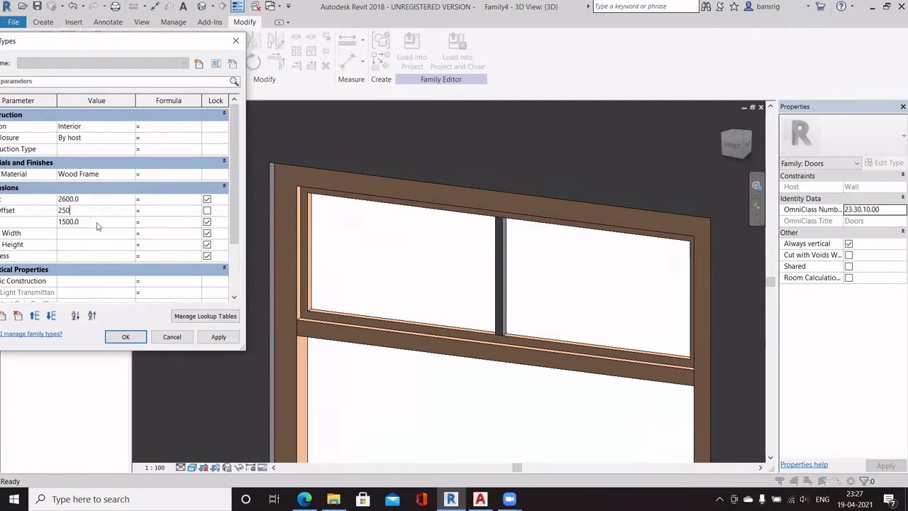
click(219, 337)
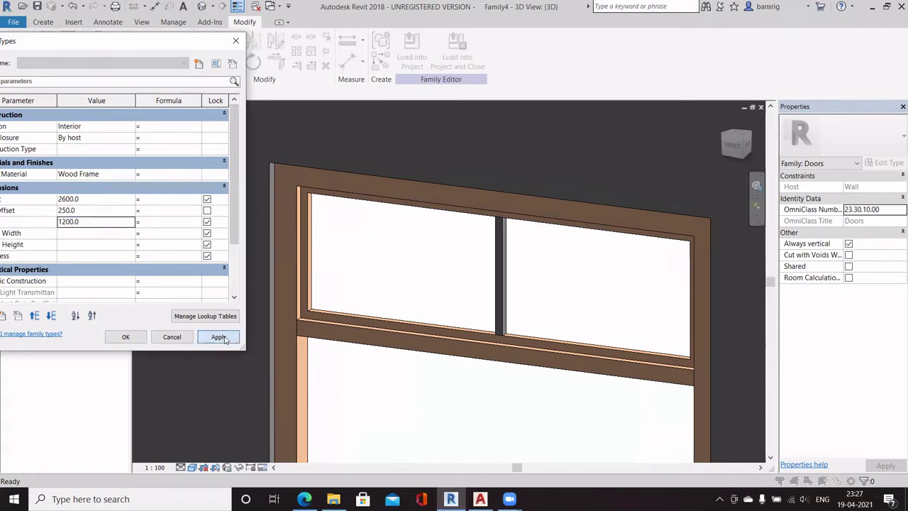
click(125, 337)
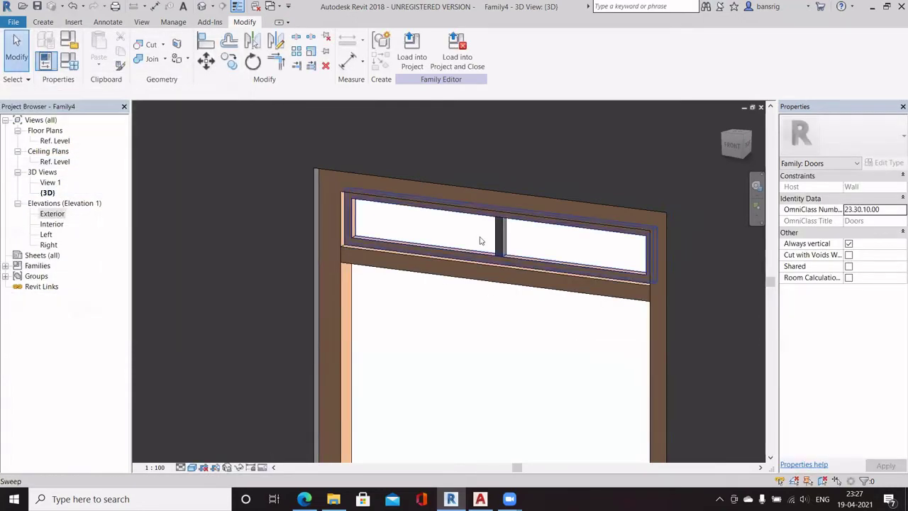
- Associate the central vent mullion's material with the Frame Material family parameter
click(500, 234)
click(903, 244)
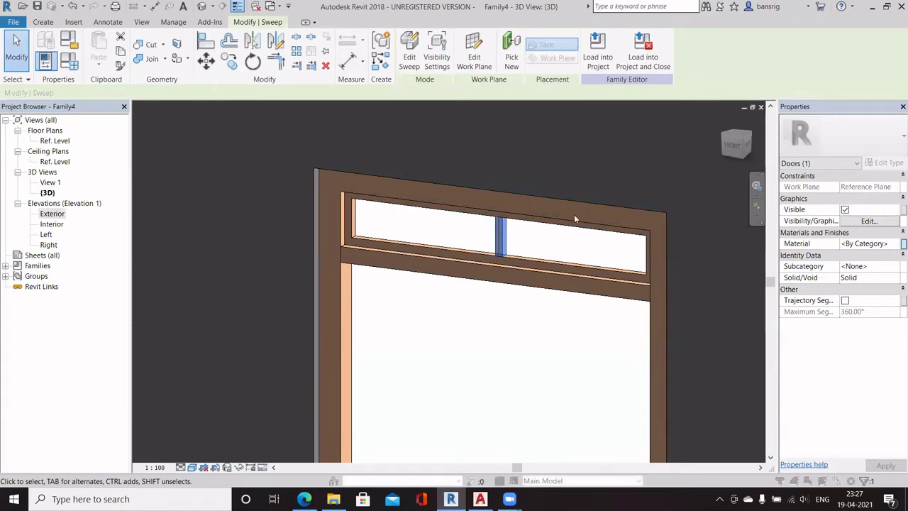
click(398, 213)
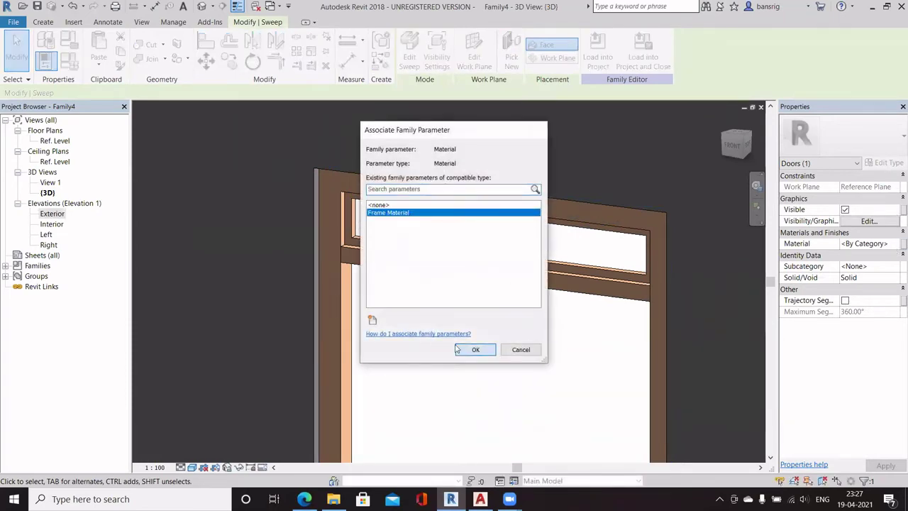
click(465, 349)
scroll(472, 160, down, 2)
click(473, 260)
shift+middle_drag(472, 259, 239, 230)
- Open the Exterior elevation showing the complete door drawing
double_click(43, 142)
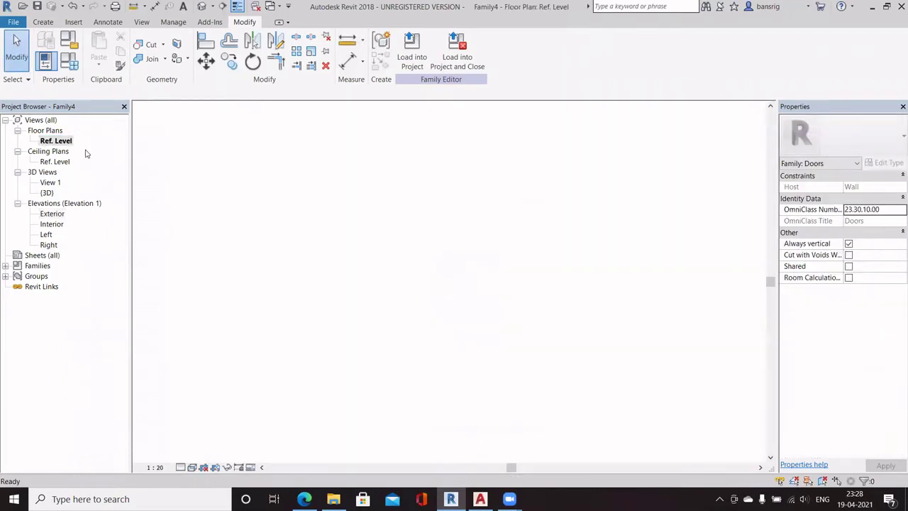
double_click(51, 214)
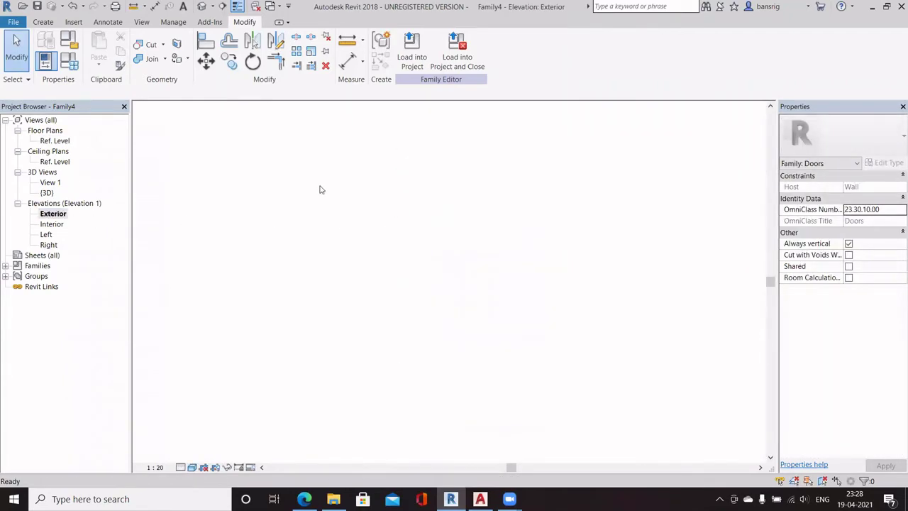
scroll(450, 188, down, 3)
middle_drag(455, 294, 435, 258)
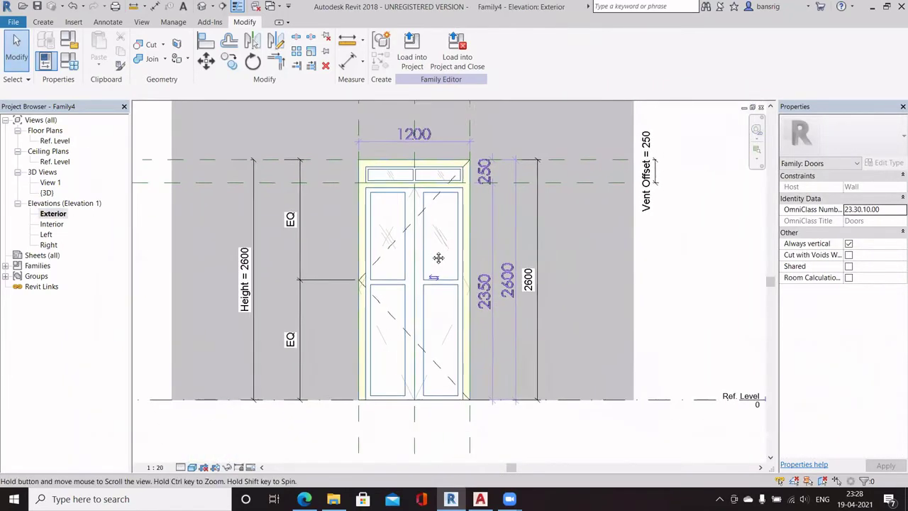
scroll(434, 252, up, 1)
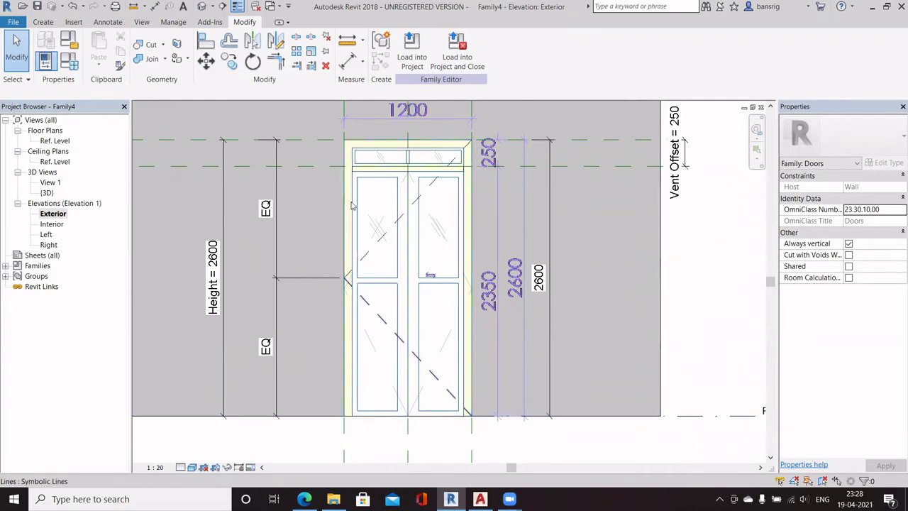
- Measure the horizontal distance between the left shutter's upper panel and the inner edge of the door frame
click(347, 41)
scroll(367, 188, up, 4)
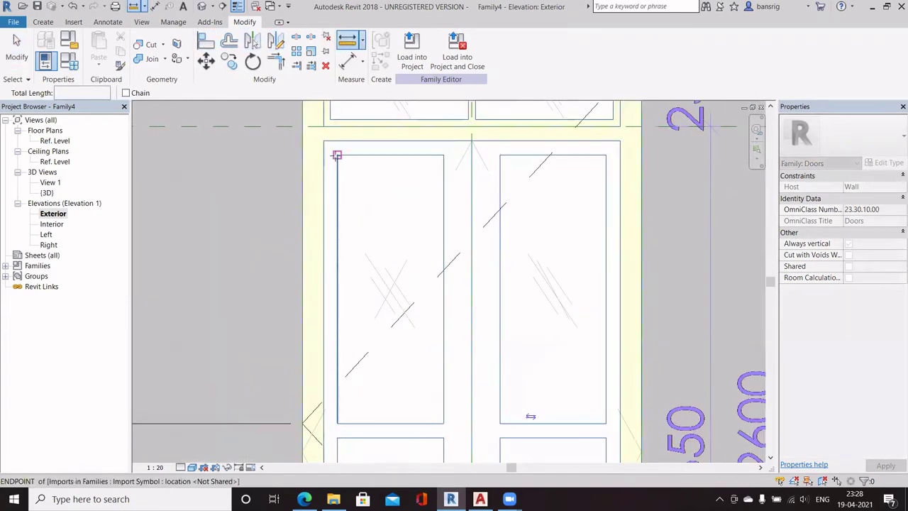
click(337, 151)
click(323, 155)
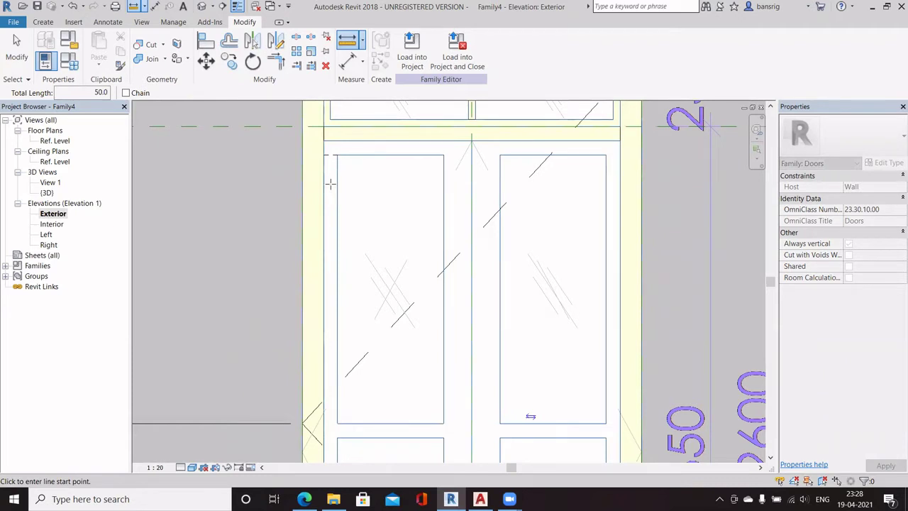
scroll(328, 177, down, 3)
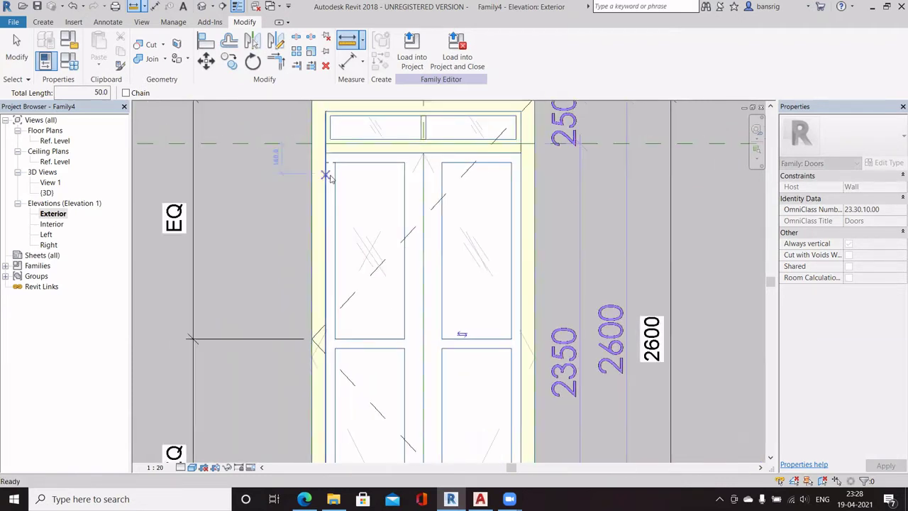
key(Escape)
middle_drag(340, 198, 336, 200)
scroll(235, 184, down, 4)
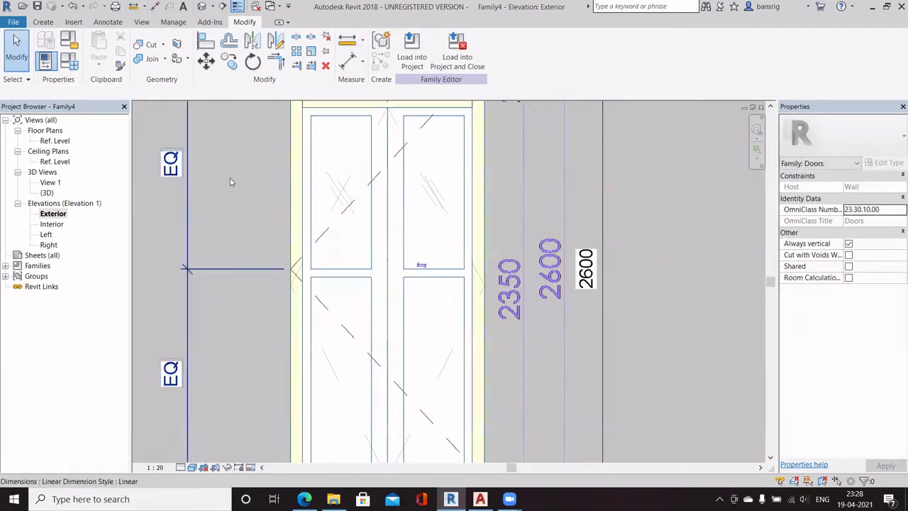
- Start a sweep and sketch a rectangular path about 2300 mm high around the door opening, from the transom's underside to Ref. Level
click(38, 23)
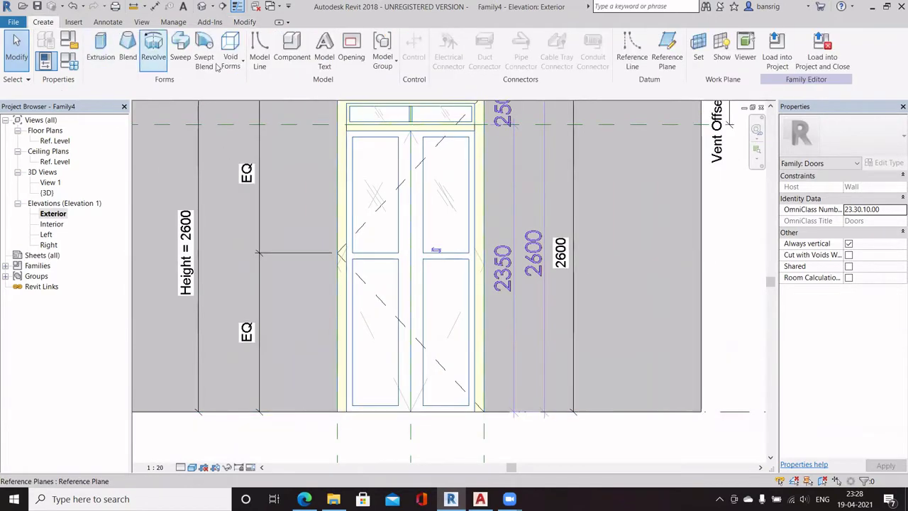
click(189, 65)
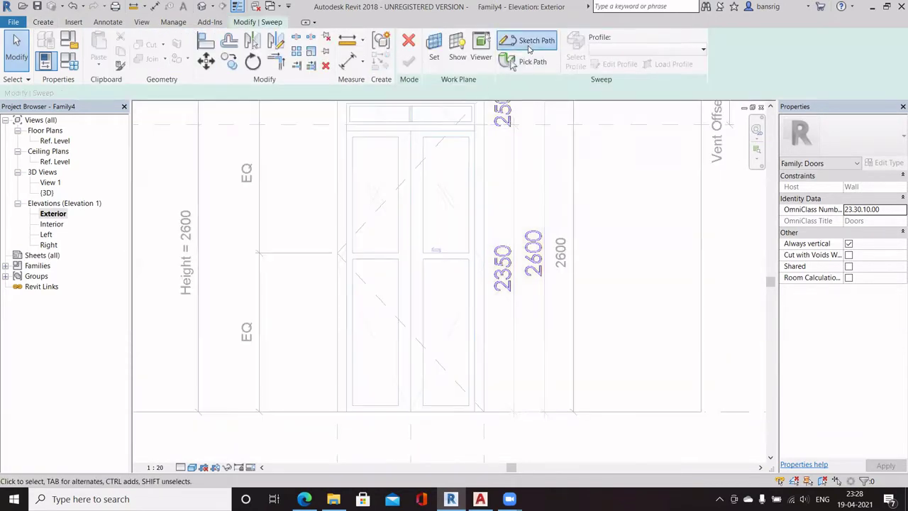
click(528, 39)
click(442, 43)
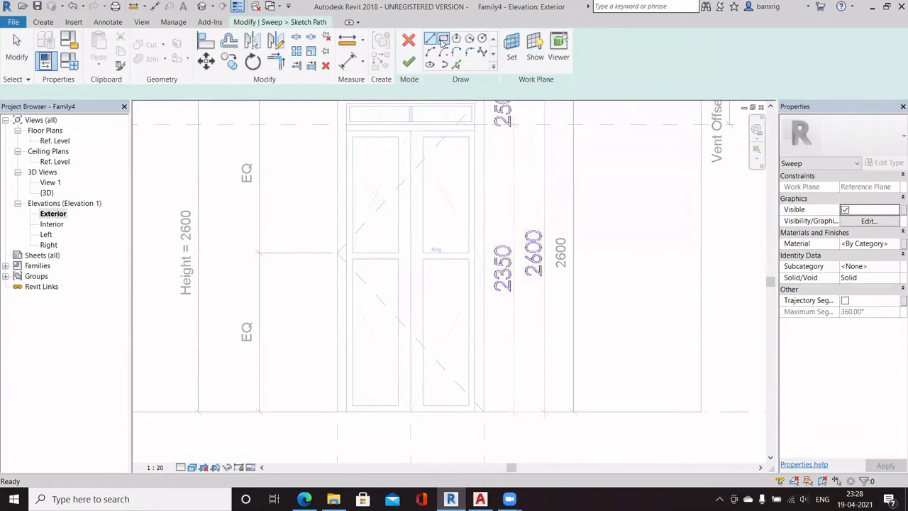
click(346, 132)
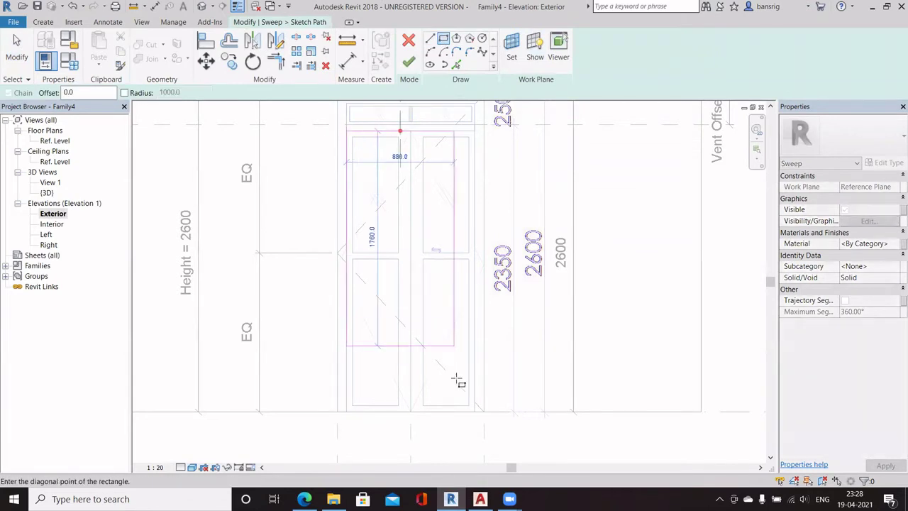
click(473, 411)
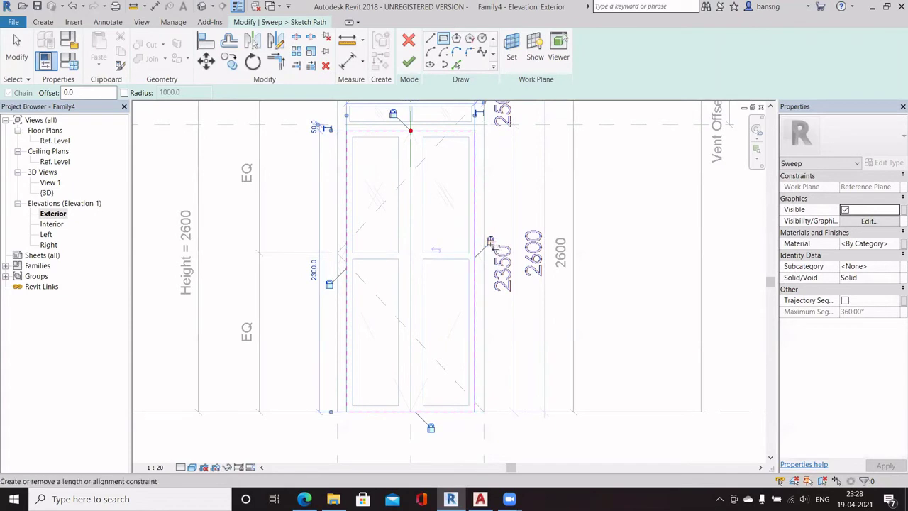
key(Escape)
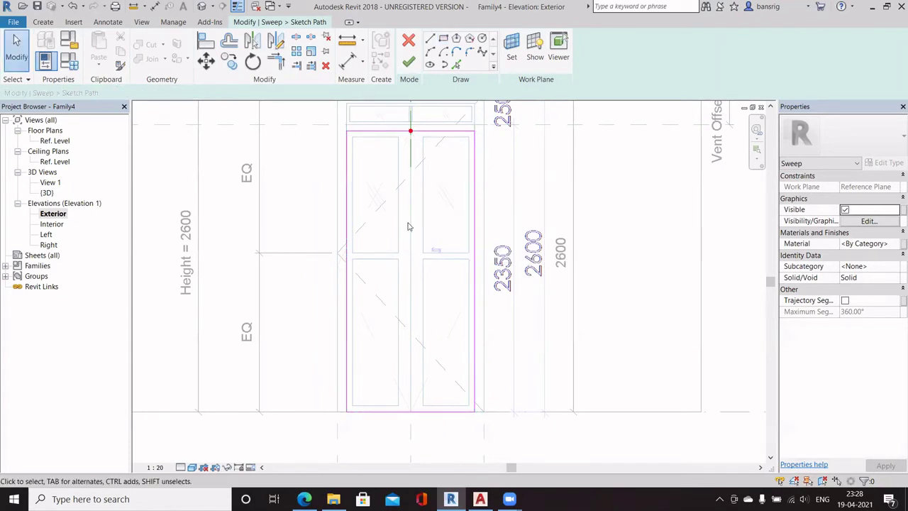
scroll(409, 256, down, 2)
- Move the sweep's profile plane from the path's upper edge to its left vertical edge and finish the path
click(398, 185)
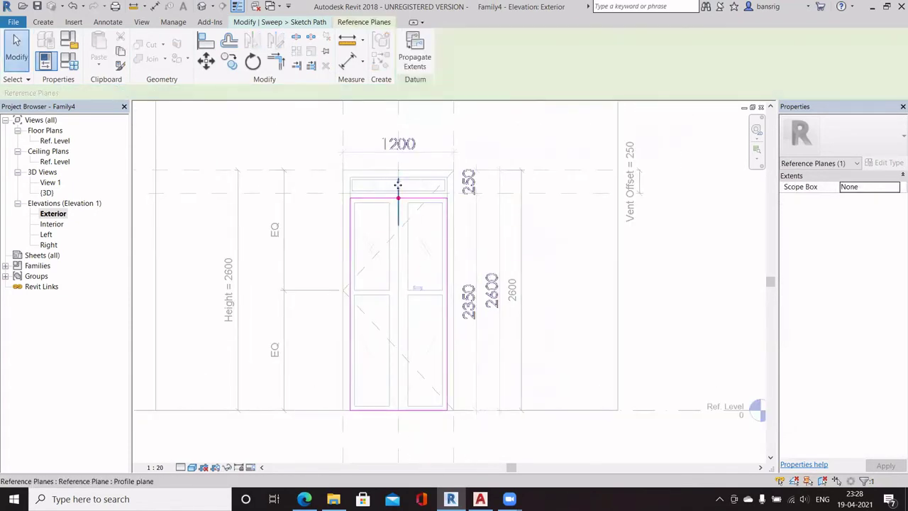
click(330, 303)
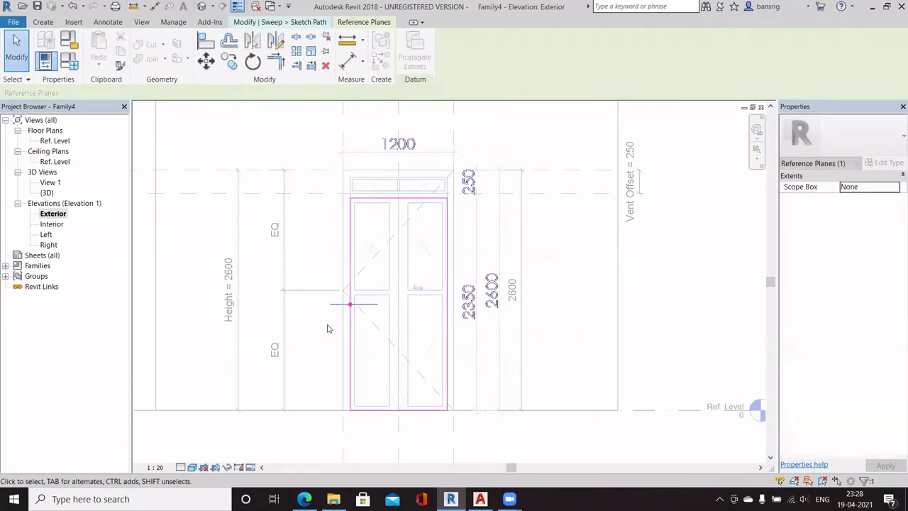
click(352, 157)
click(410, 61)
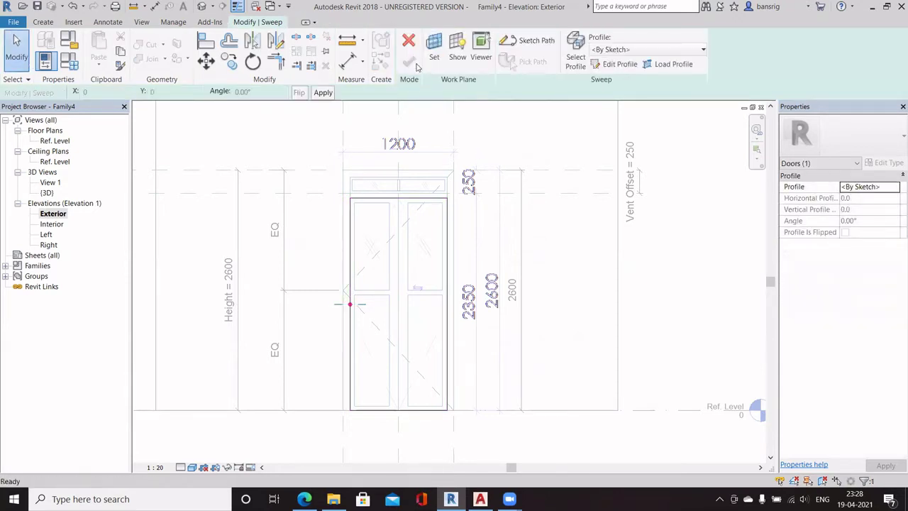
- Open the sweep's profile sketch in Floor Plan: Ref. Level at the profile plane's intersection
click(456, 362)
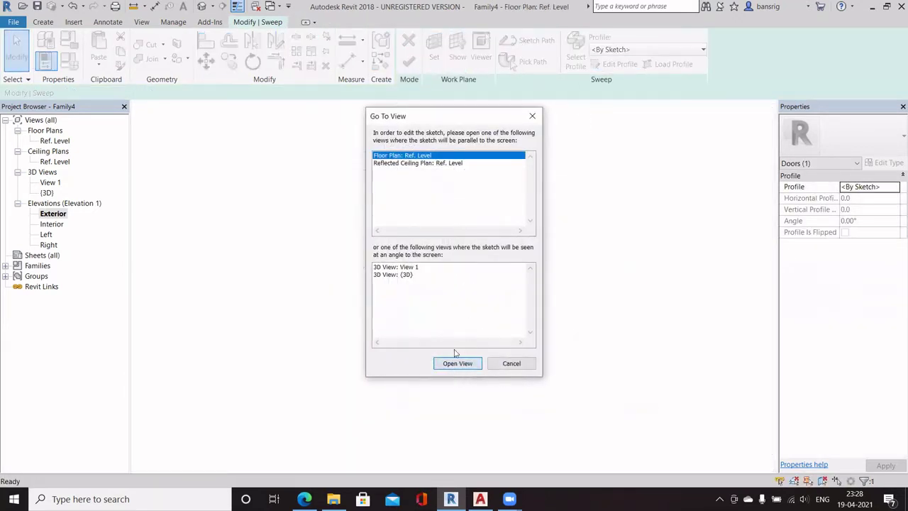
scroll(436, 239, down, 6)
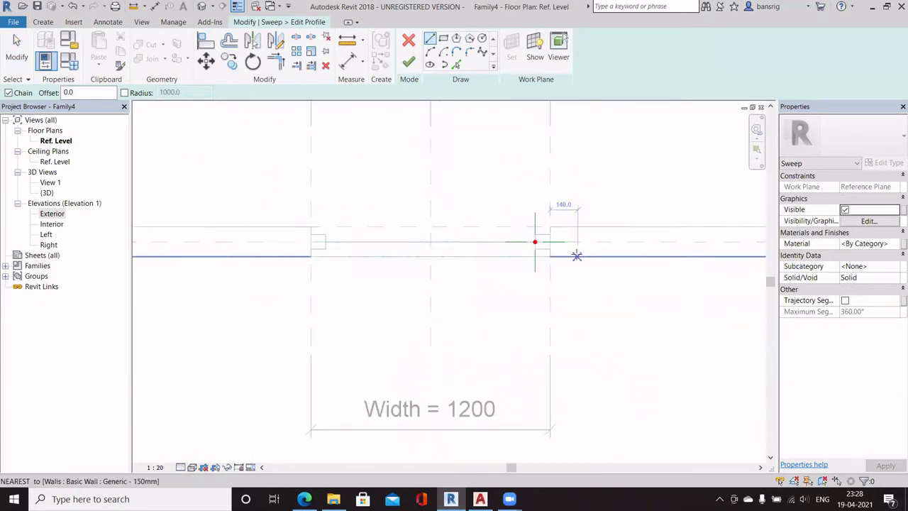
scroll(575, 253, up, 3)
scroll(525, 235, up, 5)
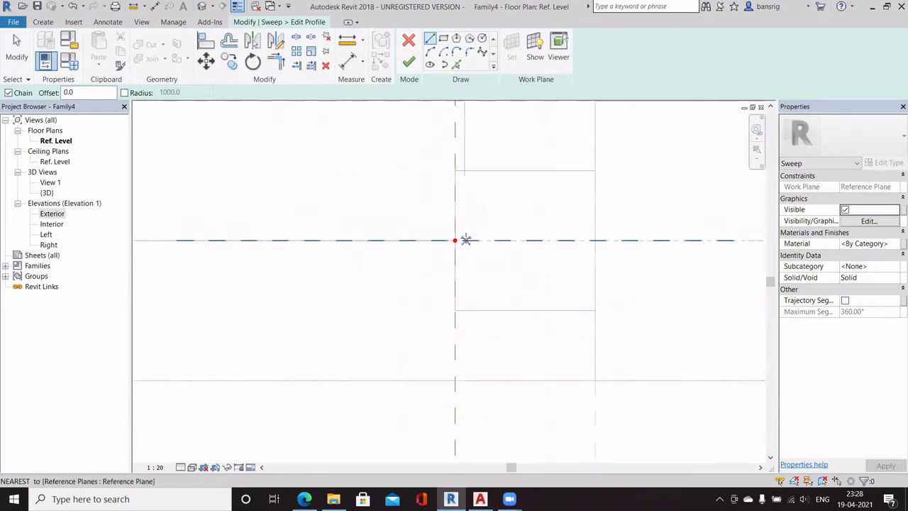
- Sketch a 50 × 50 mm square profile outside the path line, centred on the horizontal reference plane, and finish the sweep
click(449, 242)
text(25)
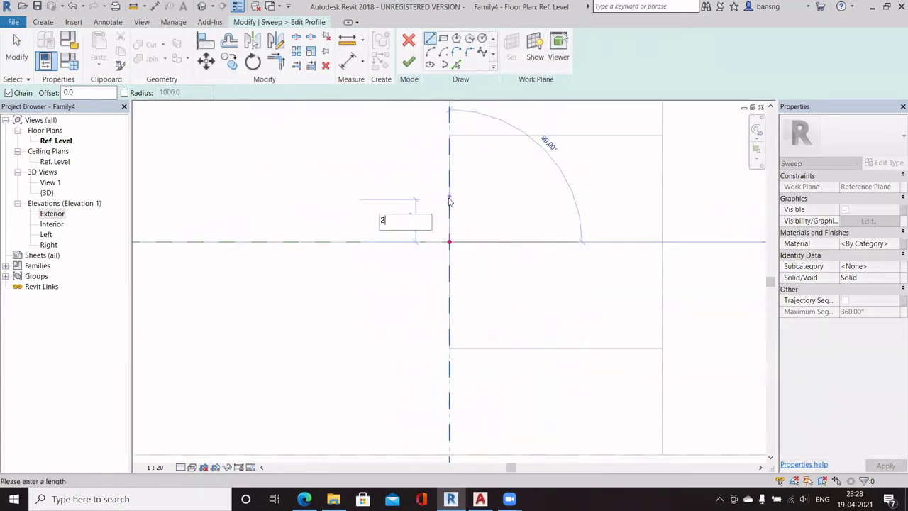
key(Return)
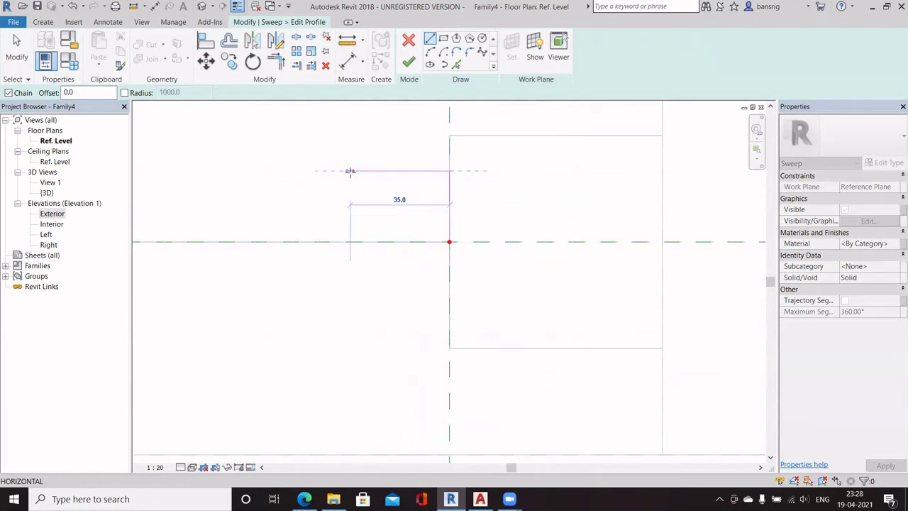
text(50)
key(Return)
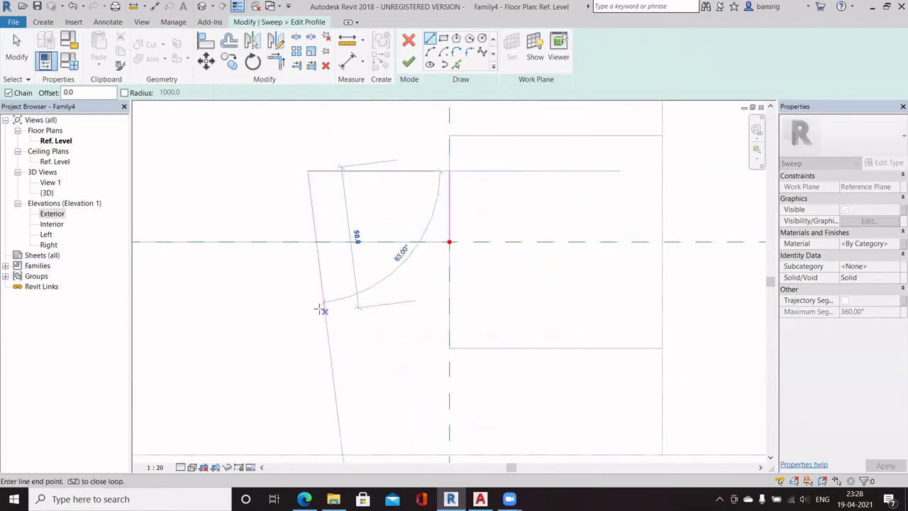
text(50)
key(Return)
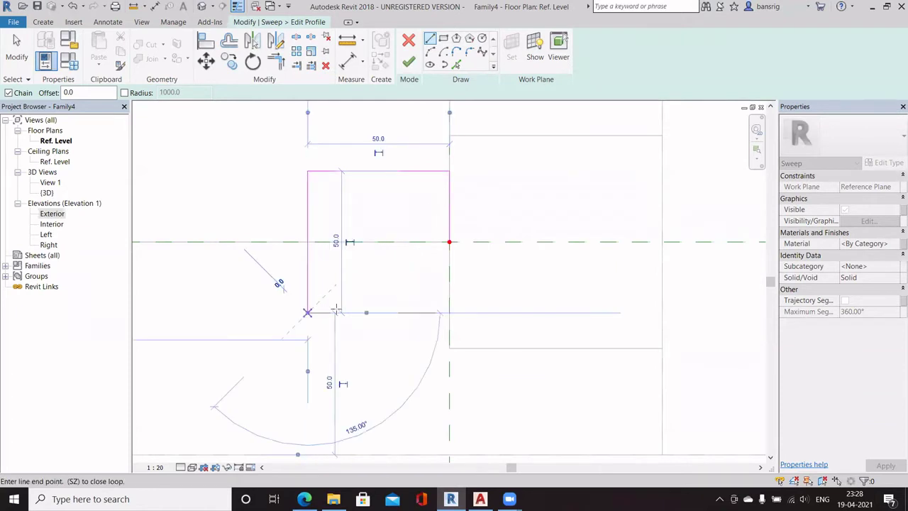
click(449, 312)
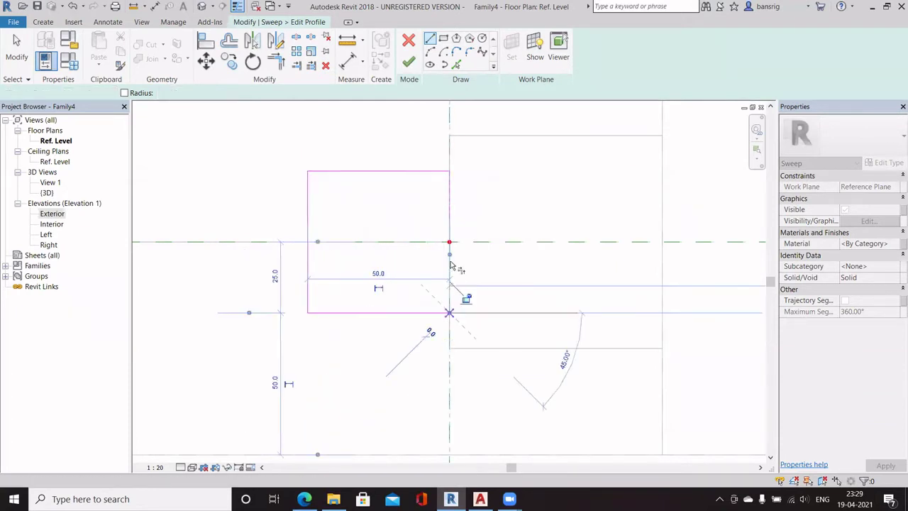
key(Escape)
key(Escape)
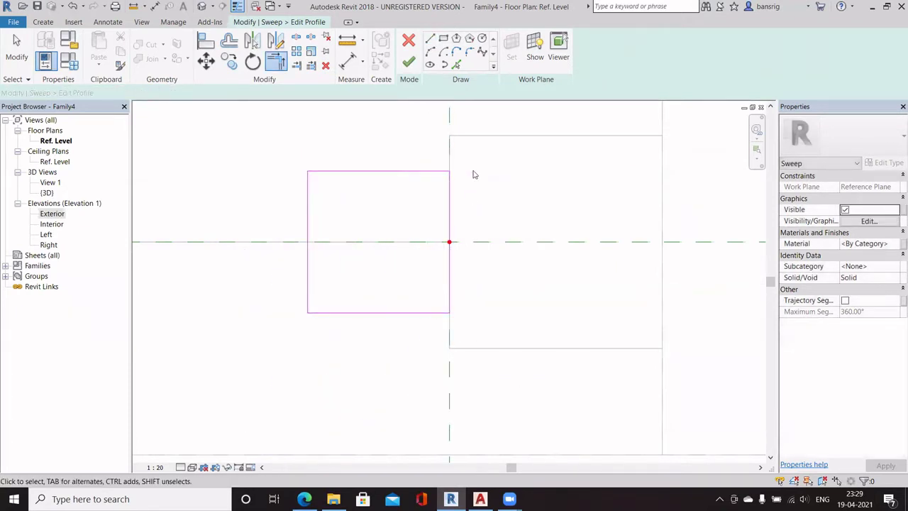
click(409, 63)
click(409, 63)
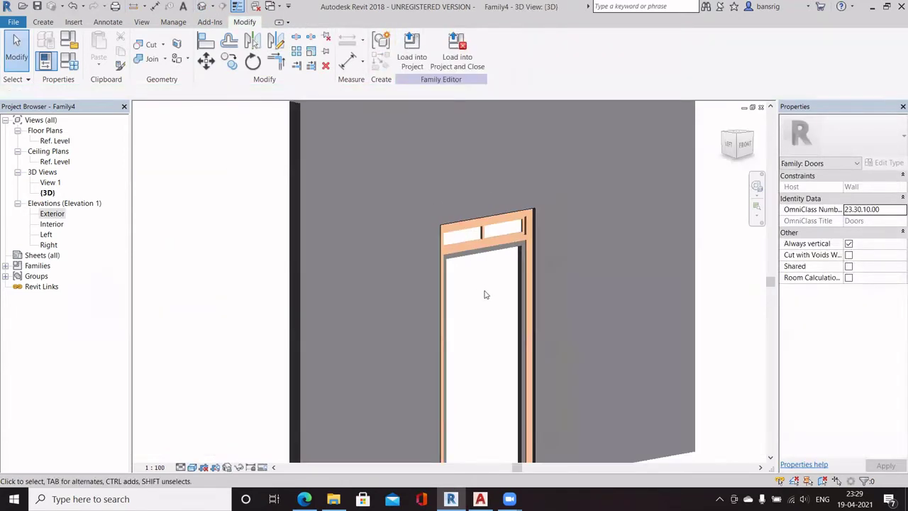
- Associate the new shutter frame sweep's material with the Frame Material family parameter
scroll(485, 295, down, 2)
shift+middle_drag(467, 342, 454, 300)
click(450, 339)
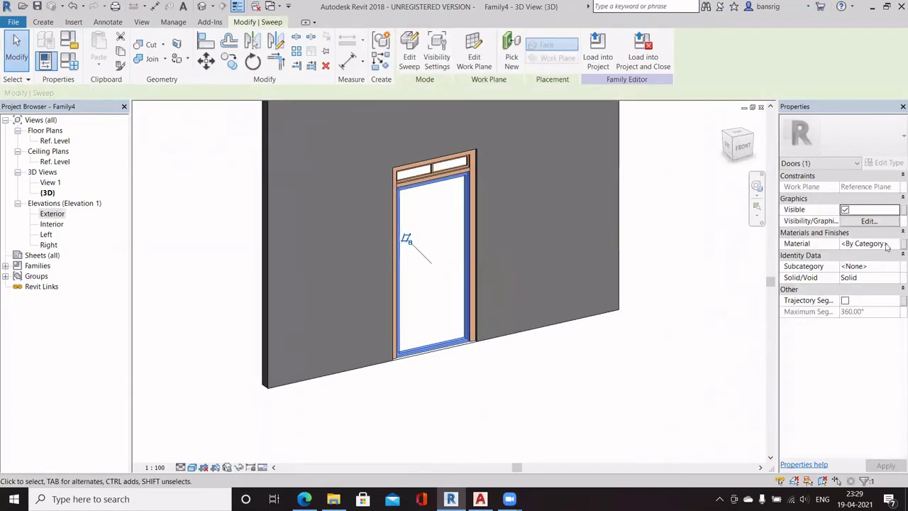
click(902, 244)
click(388, 212)
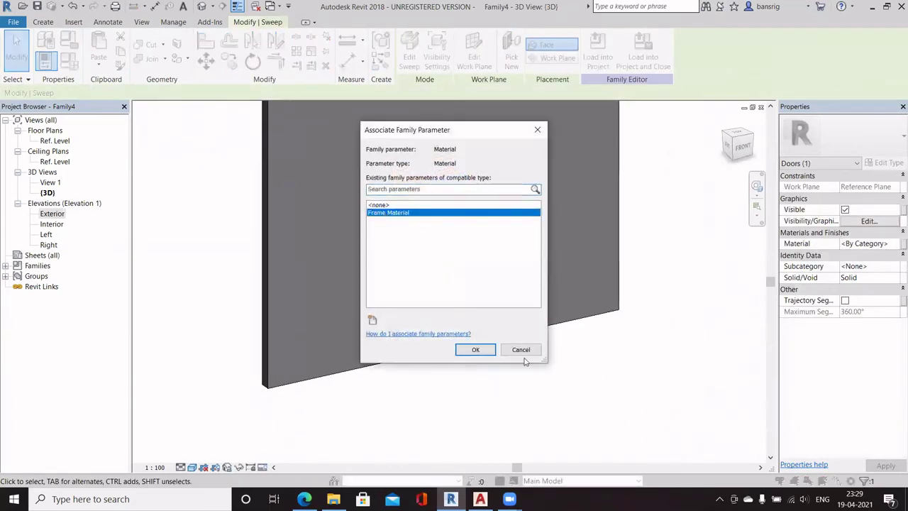
click(476, 350)
click(568, 371)
- Flex the family by applying a height of 2800 and a width of 1500, and restore height 2600 and width 1200
shift+middle_drag(567, 371, 352, 269)
click(71, 61)
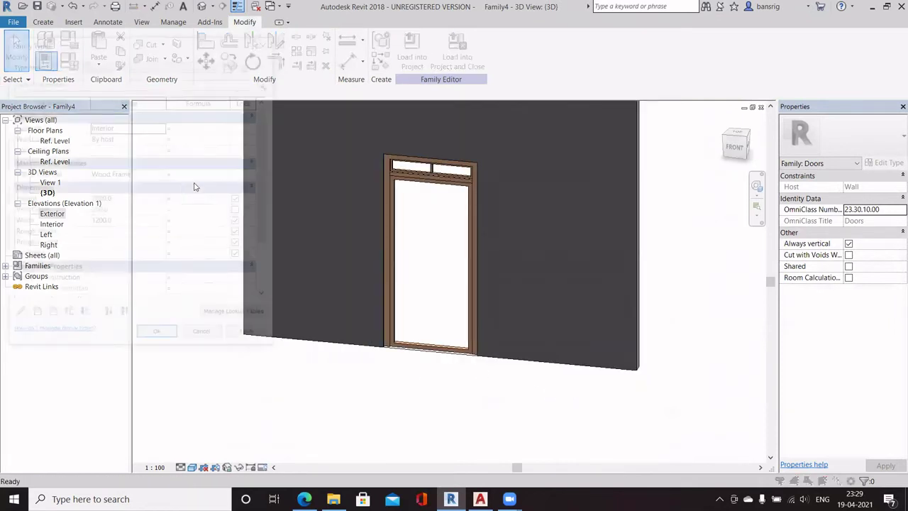
click(145, 223)
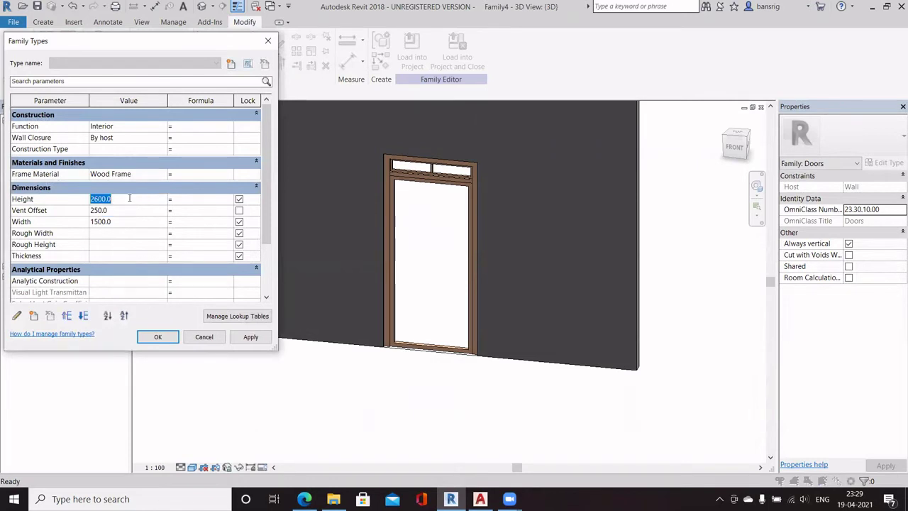
click(249, 336)
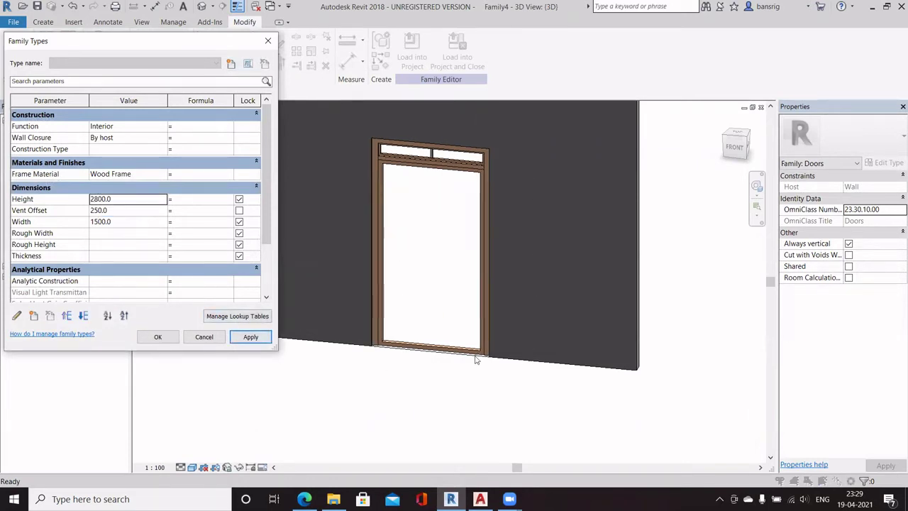
click(131, 200)
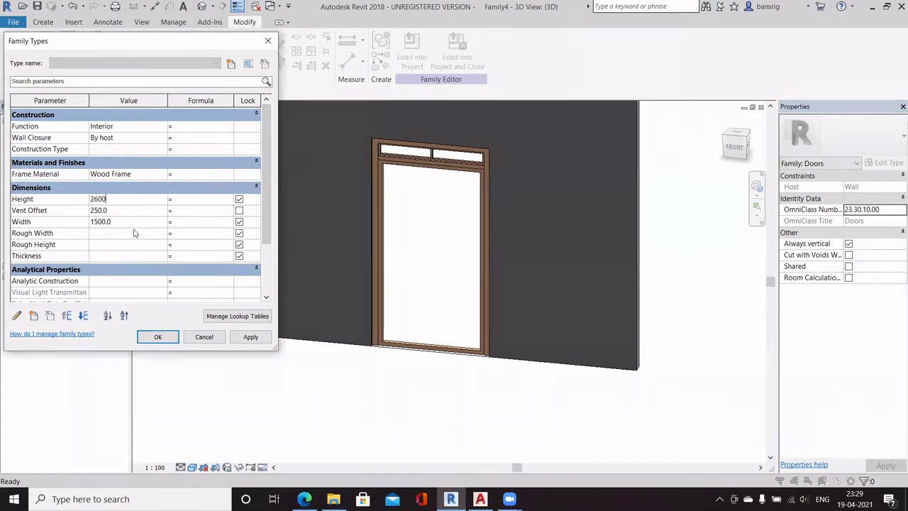
click(158, 337)
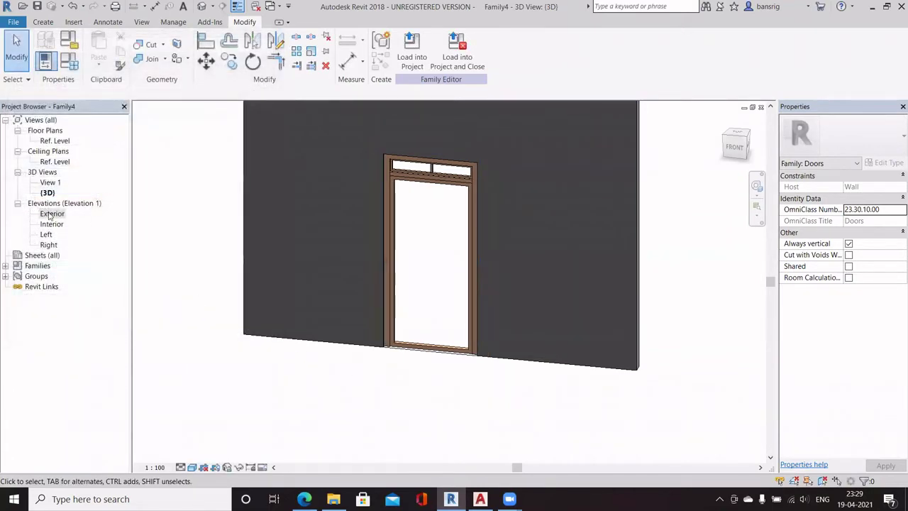
- Open the Exterior elevation view at the door shutters
double_click(51, 214)
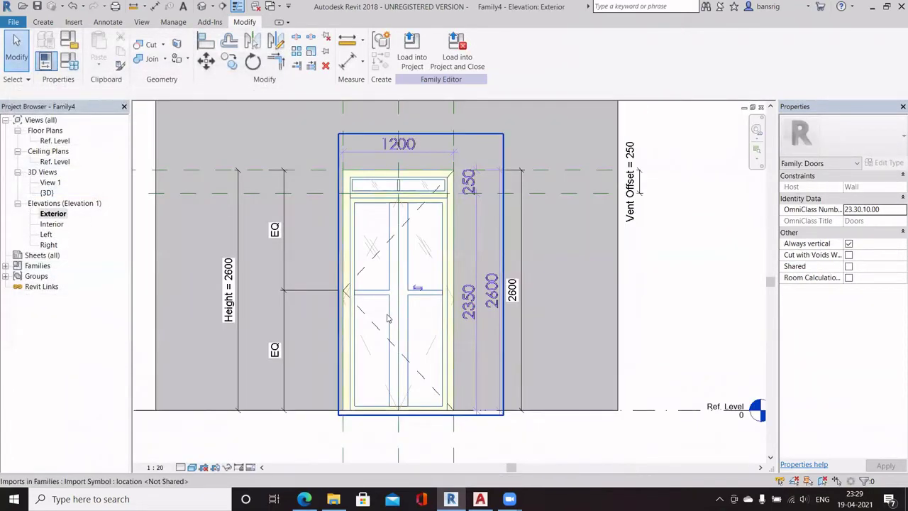
scroll(393, 293, up, 2)
scroll(392, 293, down, 1)
middle_drag(386, 295, 380, 247)
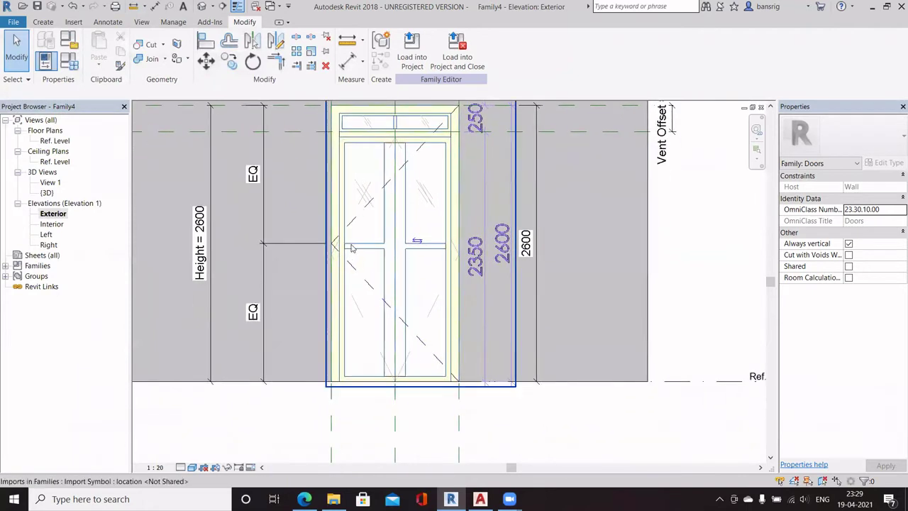
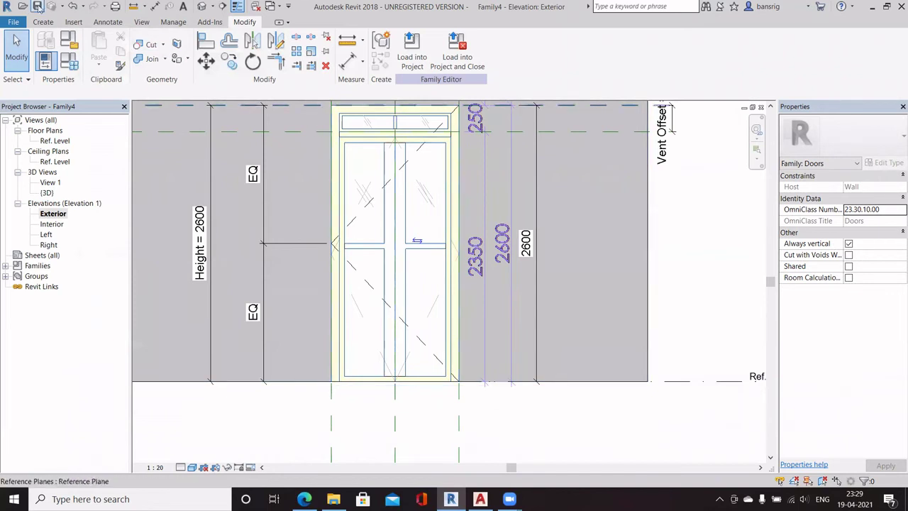
click(43, 22)
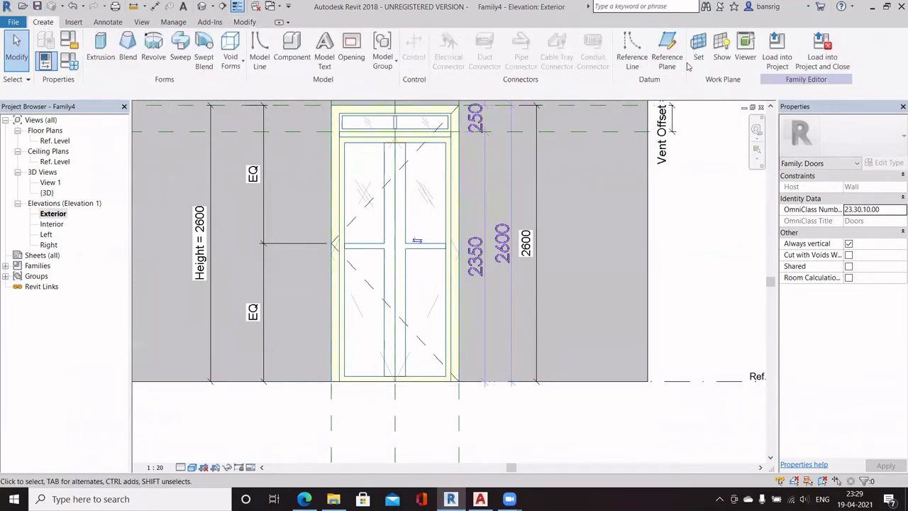
click(186, 61)
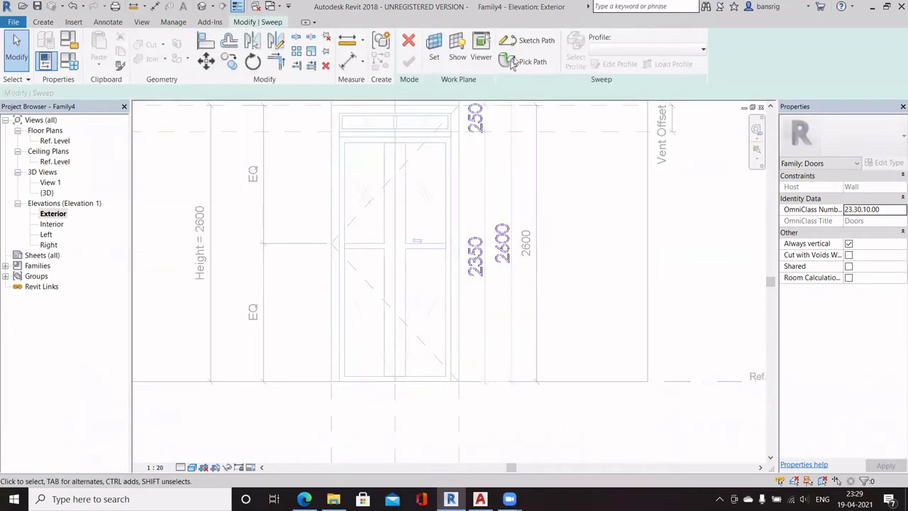
click(530, 41)
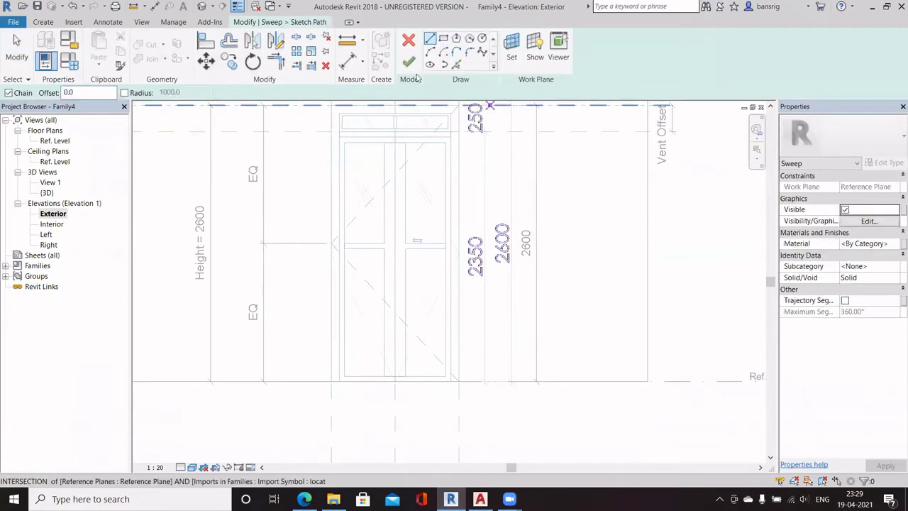
click(345, 243)
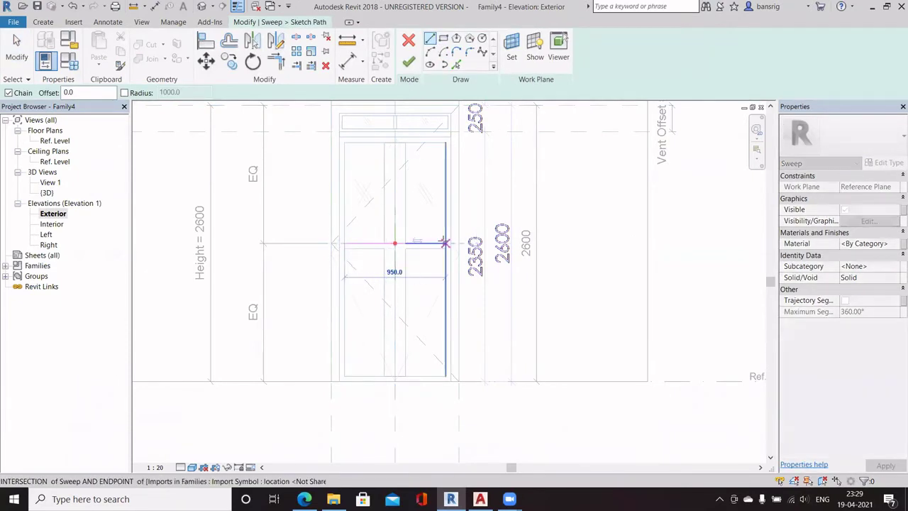
click(445, 243)
key(Escape)
key(Escape)
middle_drag(432, 313, 429, 355)
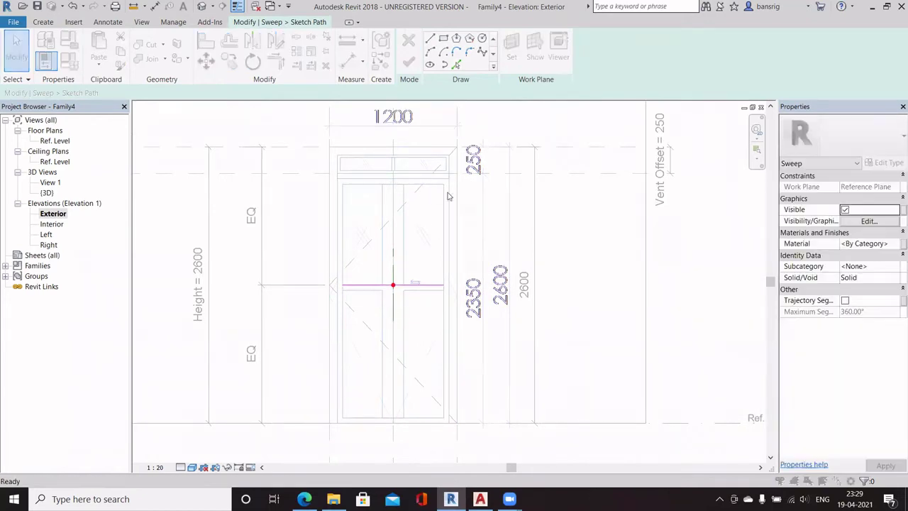
click(409, 41)
click(480, 257)
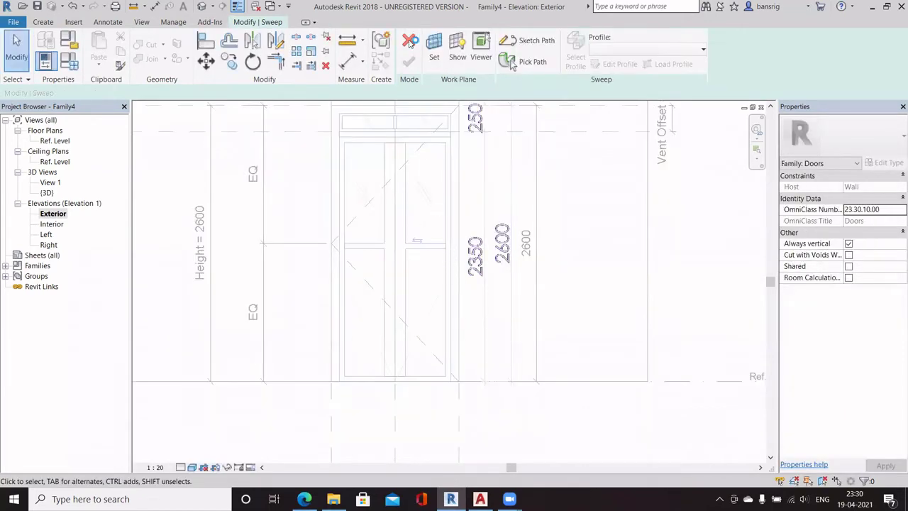
click(410, 41)
- Draw a horizontal reference plane across the door at the shutters' middle rail, about 1050 mm below the vent offset plane
scroll(547, 288, down, 2)
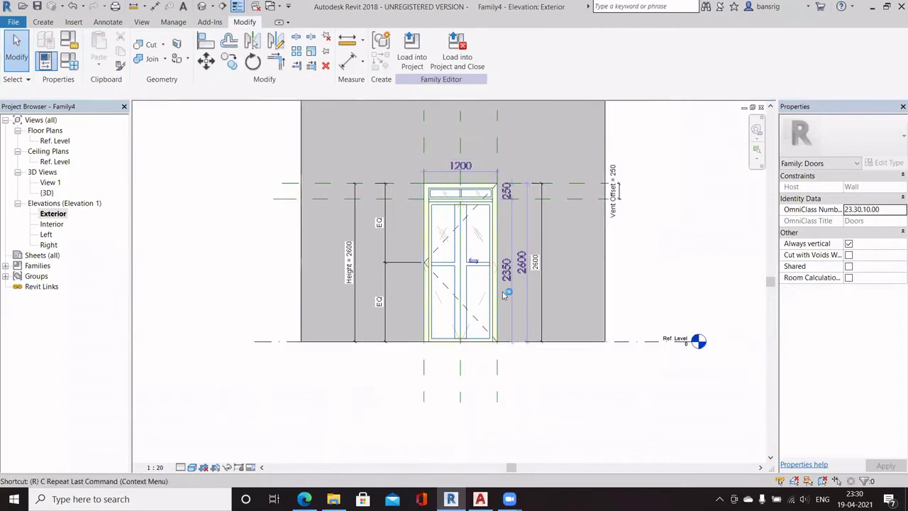
key(p)
click(241, 263)
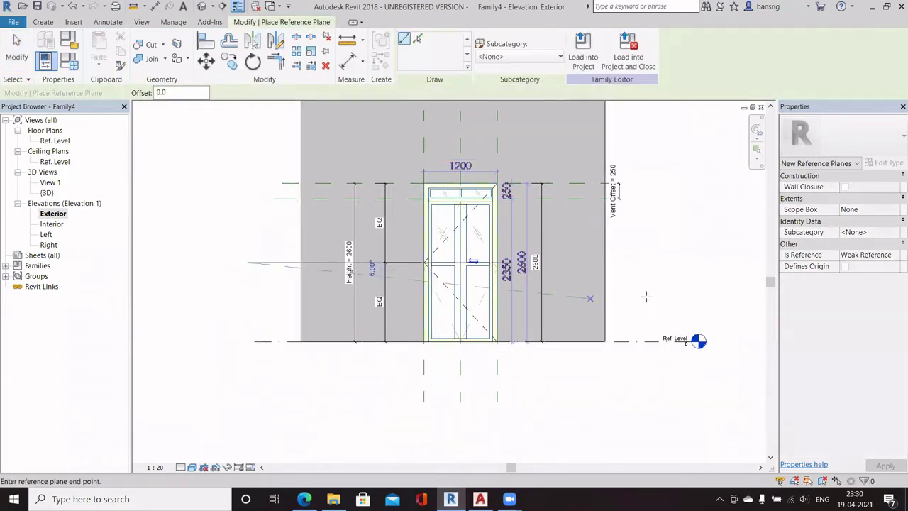
click(710, 262)
key(Escape)
key(Escape)
- Dimension the vertical distance between the middle rail's reference plane and the vent offset plane
key(d)
key(i)
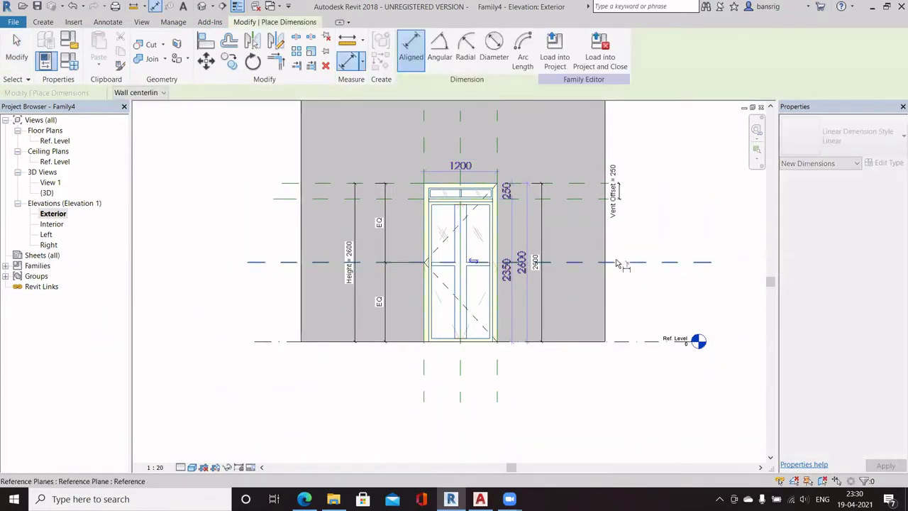
click(620, 263)
click(585, 200)
click(619, 226)
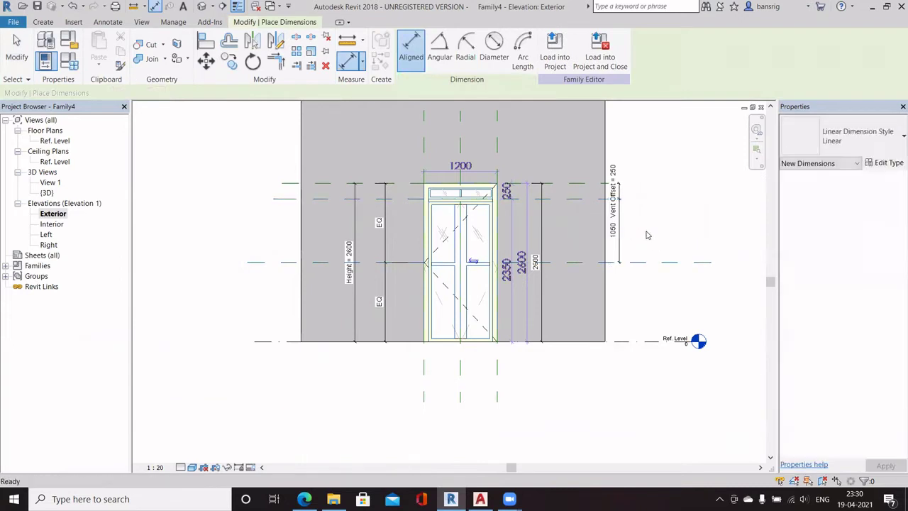
key(Escape)
key(Escape)
- Label the new vertical dimension with a new type parameter named Upper Panel Offset
scroll(649, 232, up, 2)
click(630, 294)
click(592, 260)
click(592, 263)
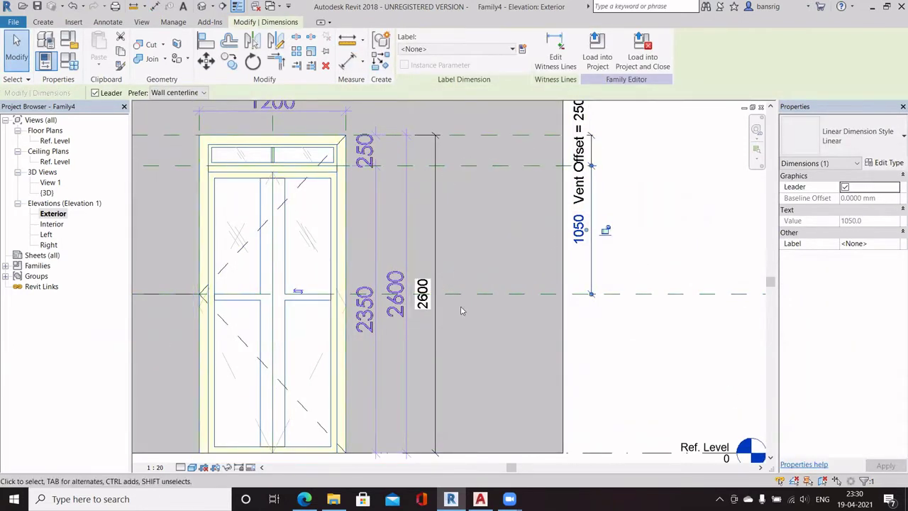
click(523, 49)
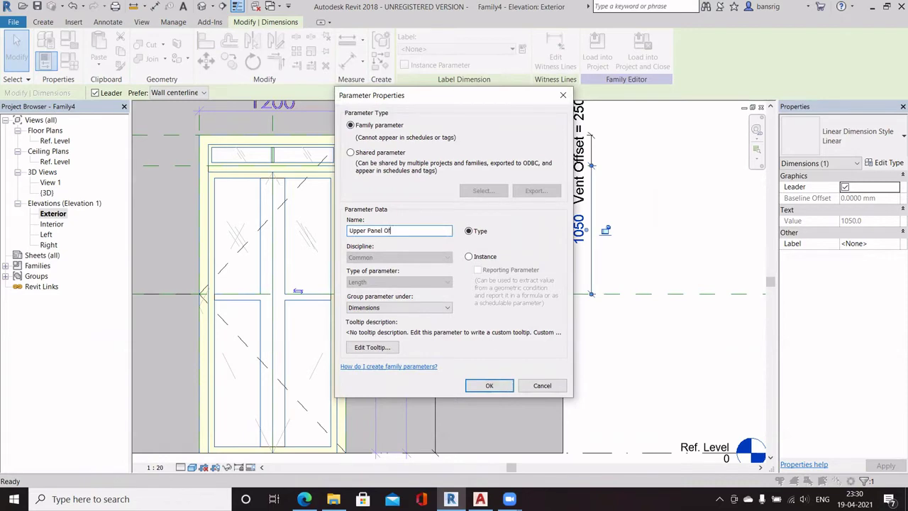
click(489, 386)
click(623, 331)
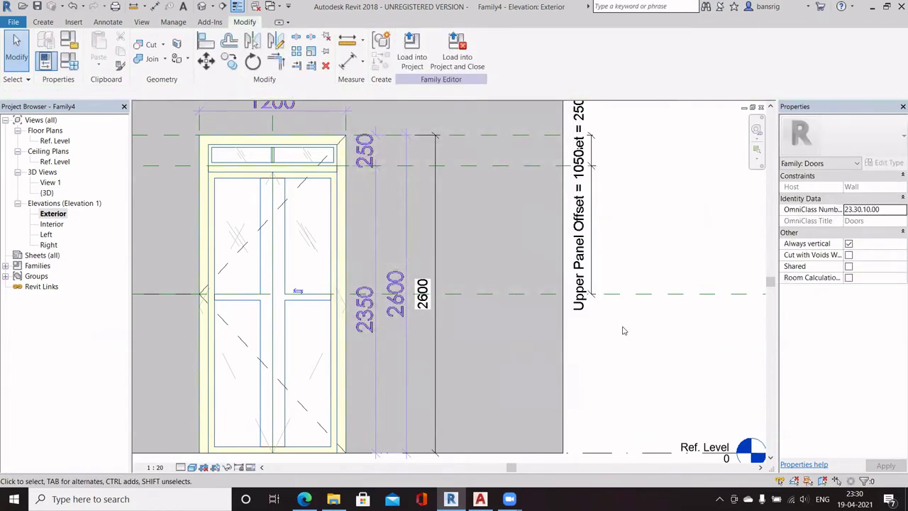
- Start a sweep and sketch its path as a horizontal line along the middle rail's reference plane, between the shutter frame's inner edges
scroll(677, 308, down, 1)
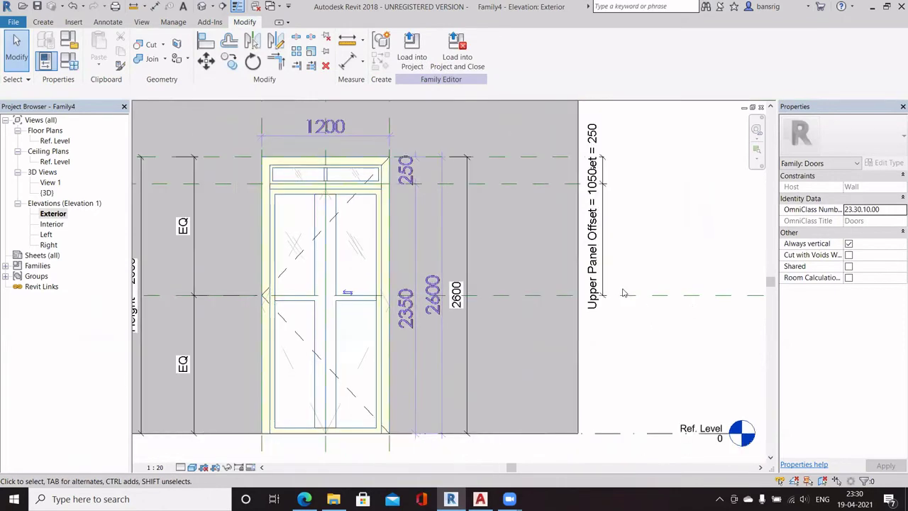
click(42, 22)
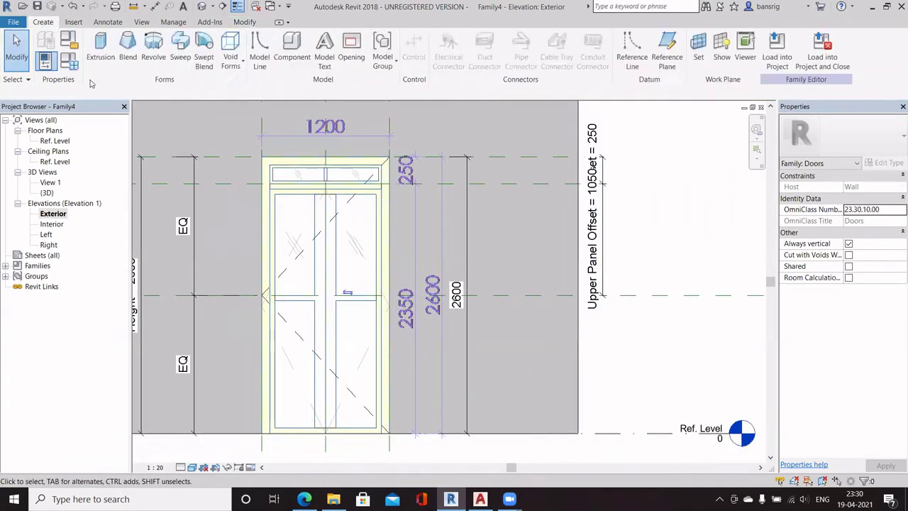
click(181, 59)
click(532, 39)
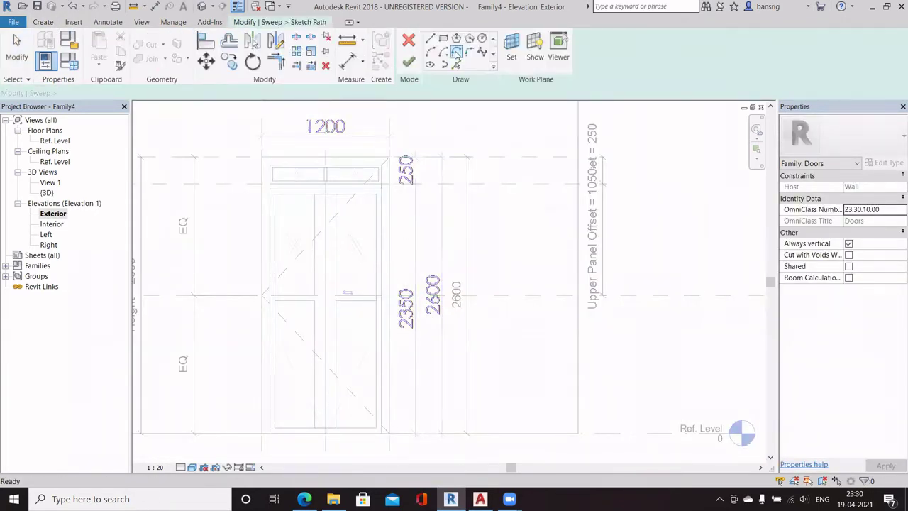
click(383, 429)
scroll(282, 296, up, 3)
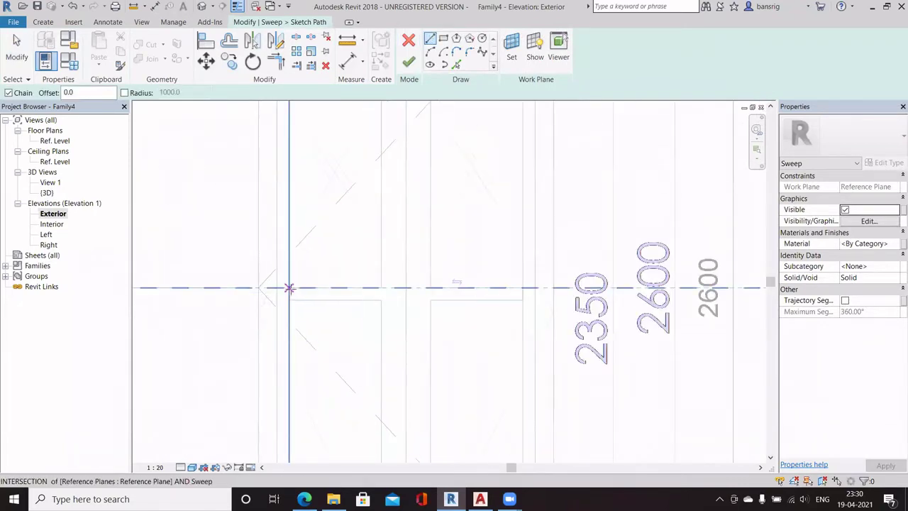
click(277, 296)
click(525, 291)
scroll(462, 300, down, 3)
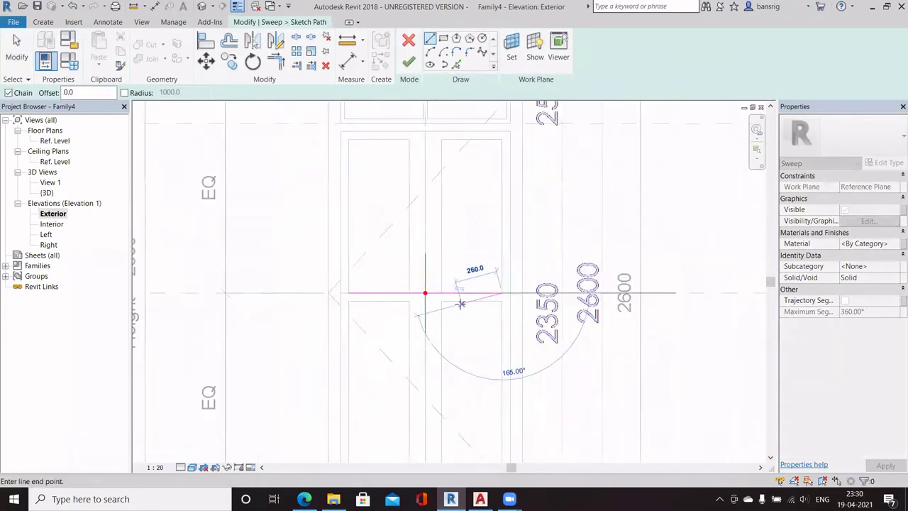
key(Escape)
key(Escape)
- Align the path line to the middle rail's reference plane and lock the alignment
key(a)
key(l)
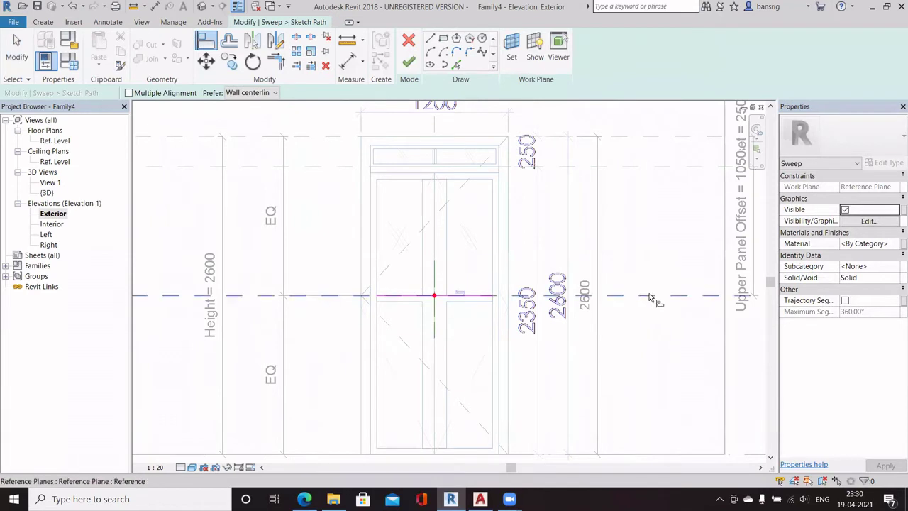
click(635, 296)
click(450, 296)
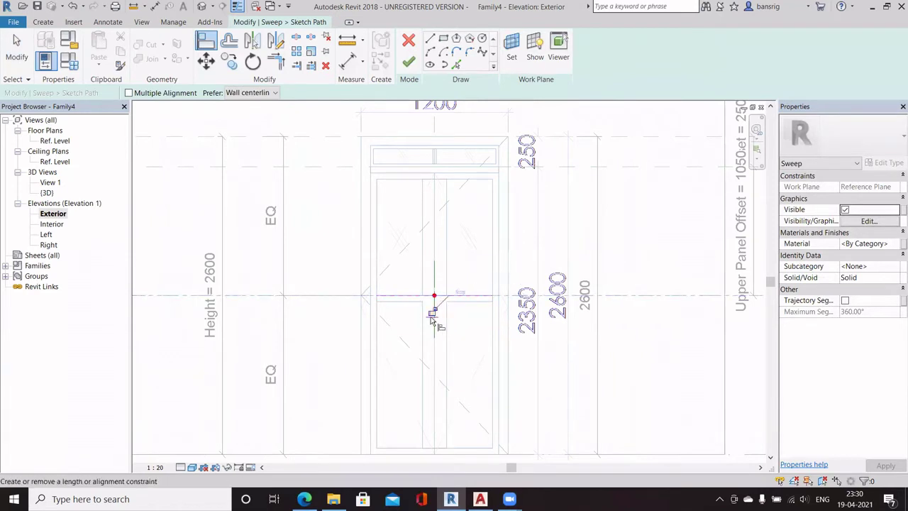
key(Escape)
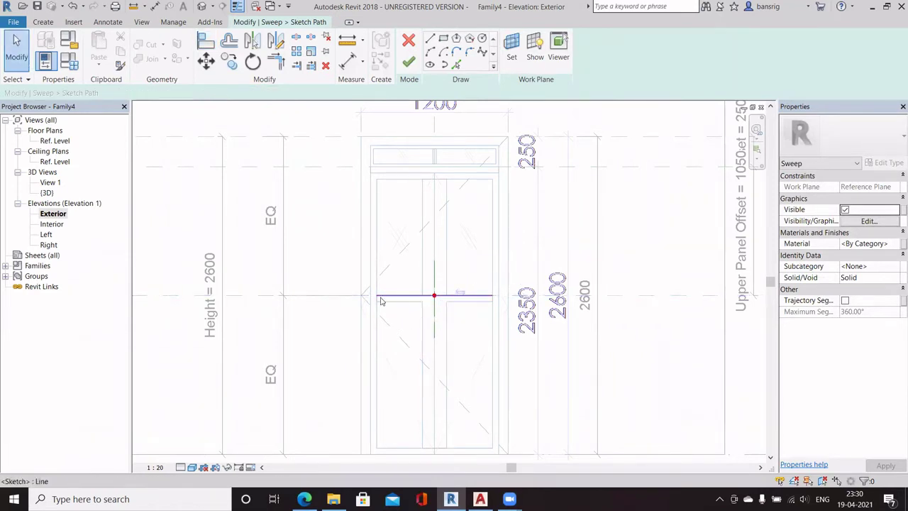
scroll(428, 330, down, 1)
middle_drag(430, 340, 341, 336)
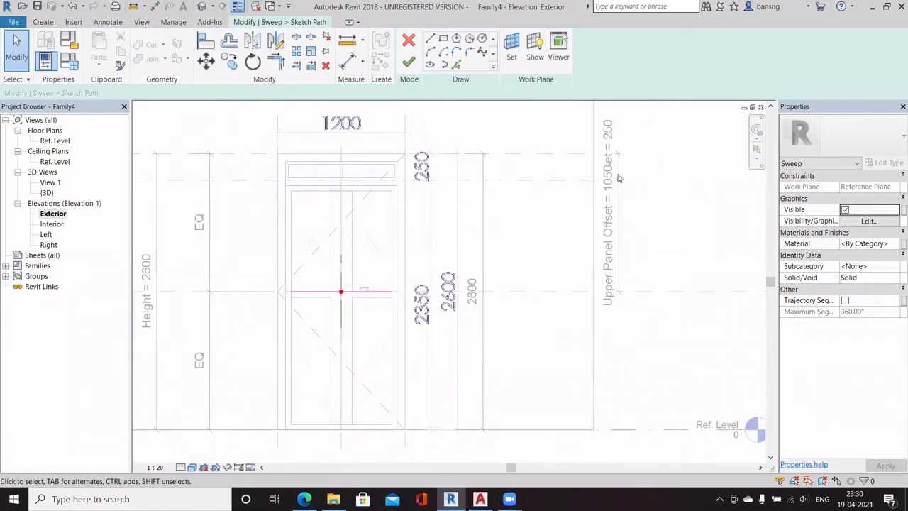
- Finish the path and sketch a rectangular profile about 50 by 43 mm around the path point in the Left elevation
click(409, 63)
click(616, 64)
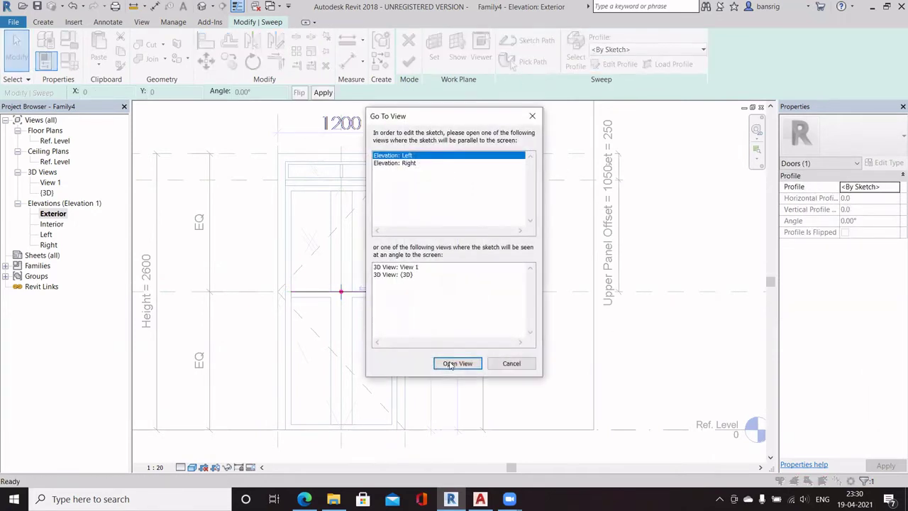
click(450, 364)
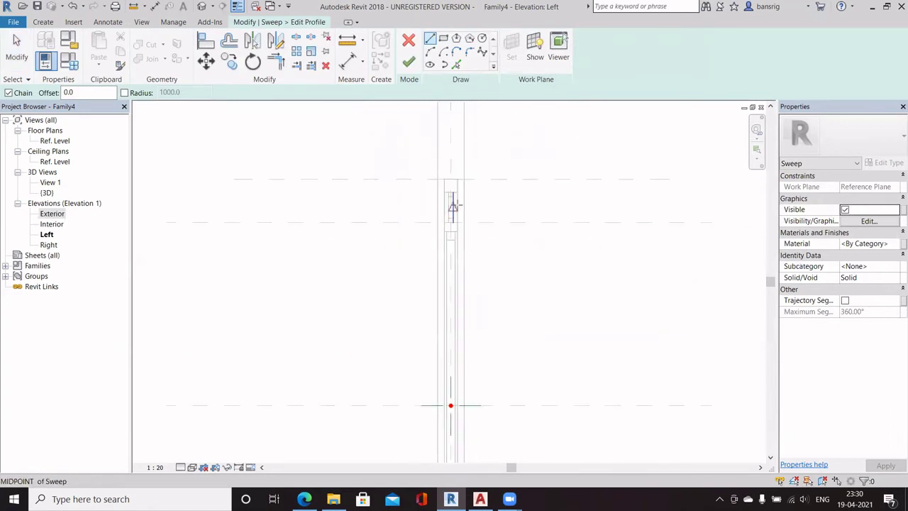
scroll(465, 341, up, 5)
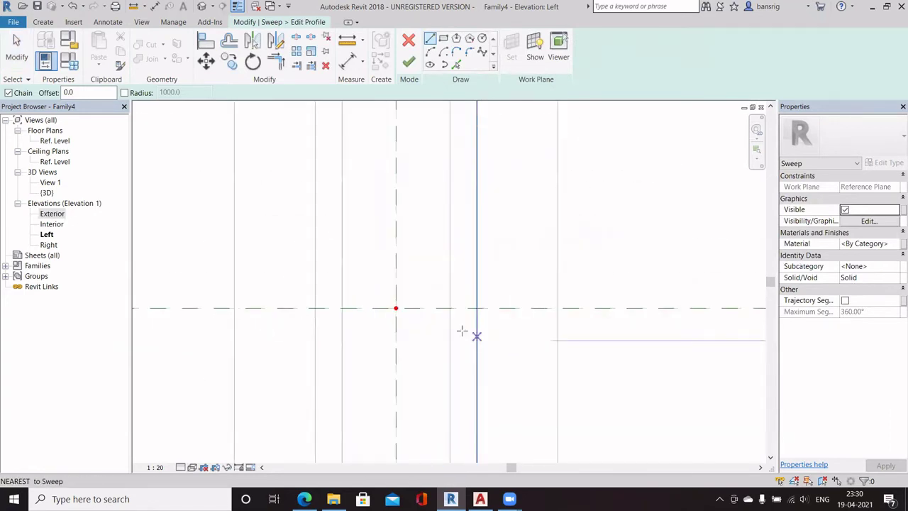
click(443, 39)
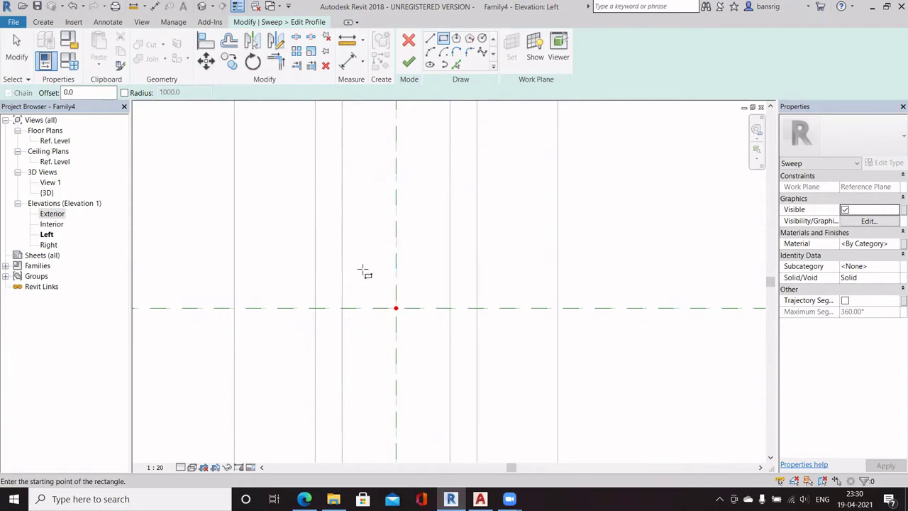
click(342, 261)
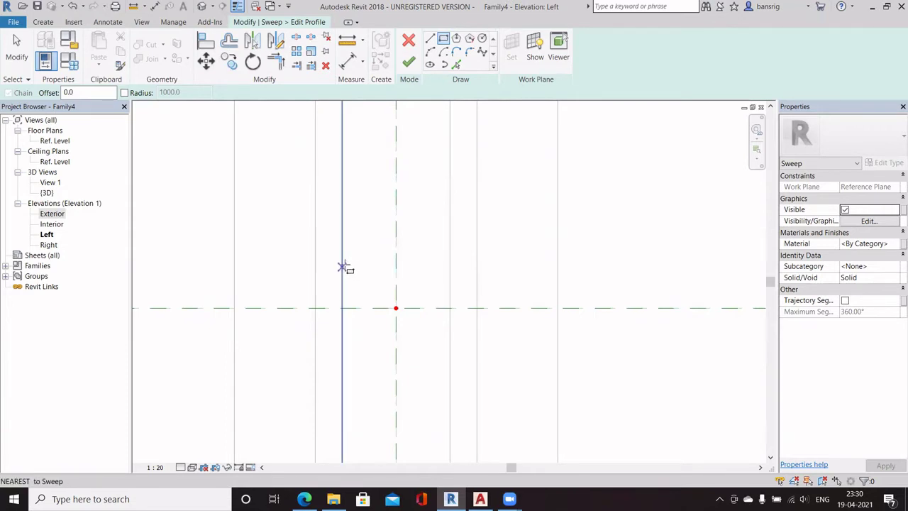
click(449, 353)
key(Escape)
key(Escape)
- Adjust the profile's horizontal edges to a 50 mm height centred on the middle rail's reference plane
click(419, 262)
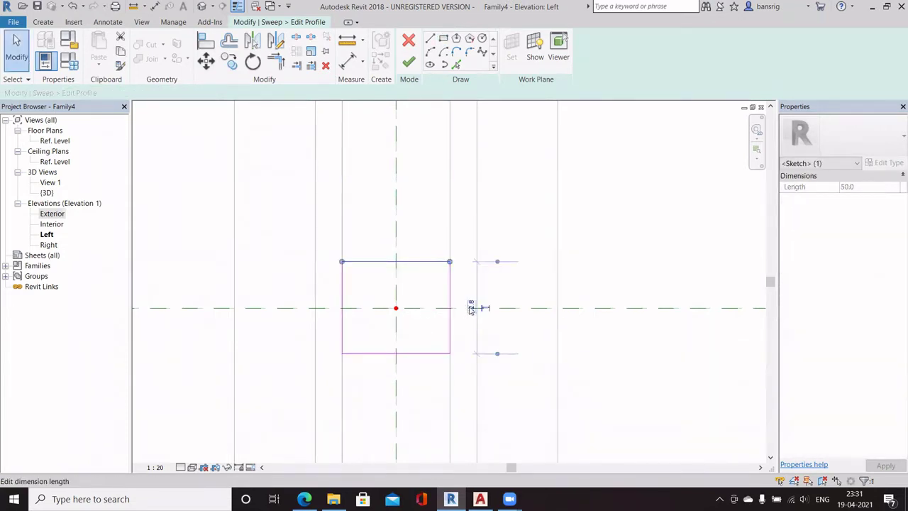
drag(489, 353, 476, 308)
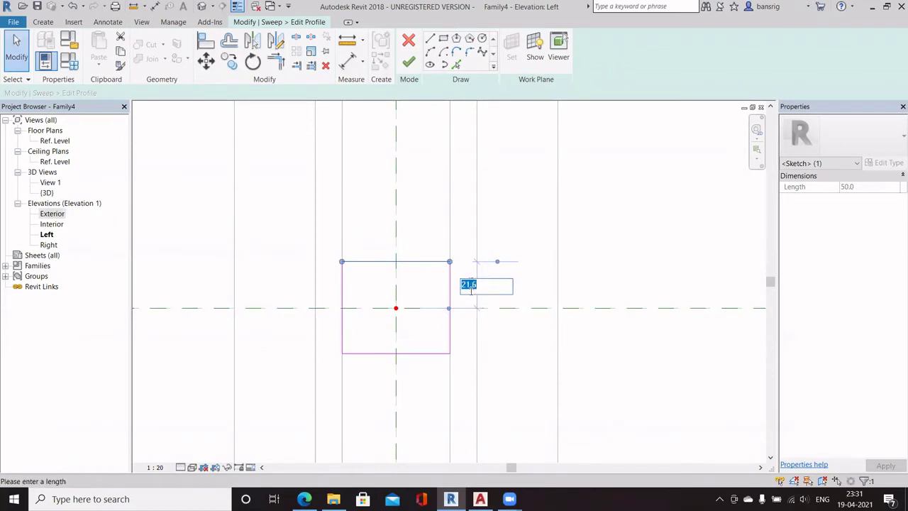
key(Return)
click(430, 353)
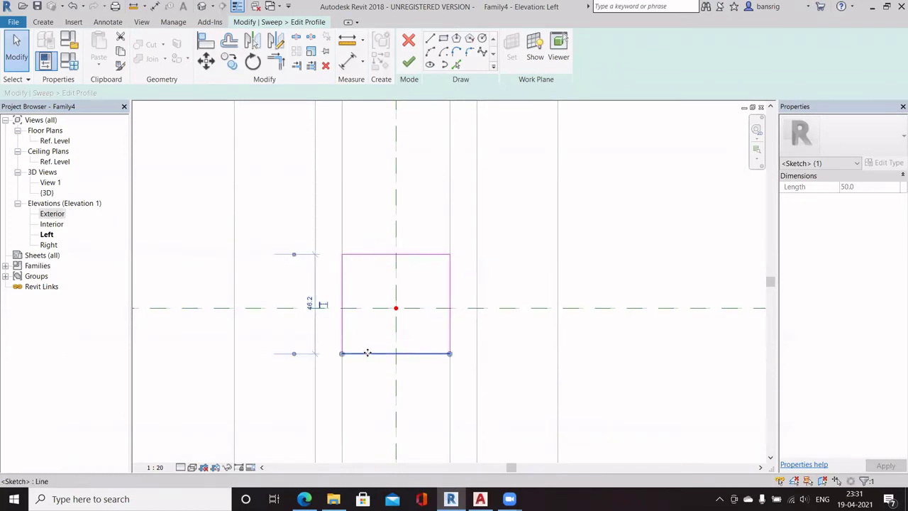
click(309, 301)
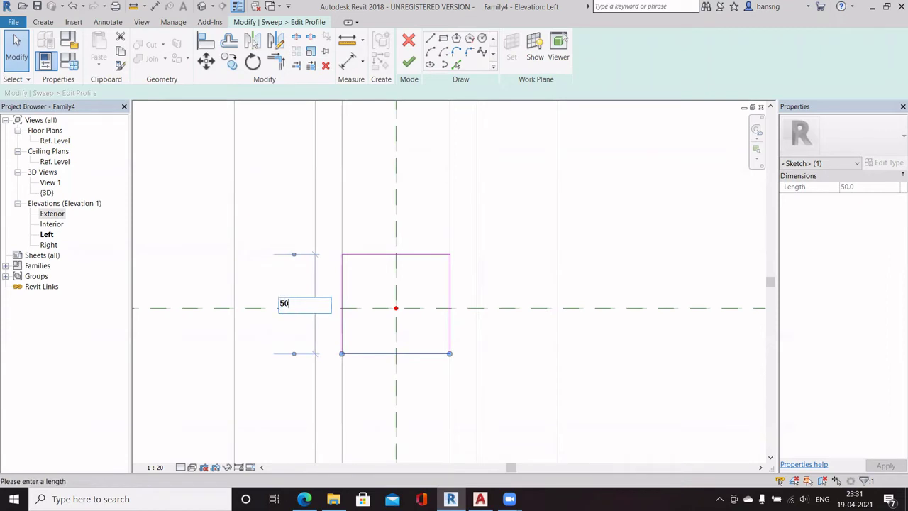
text(50)
key(Return)
click(342, 305)
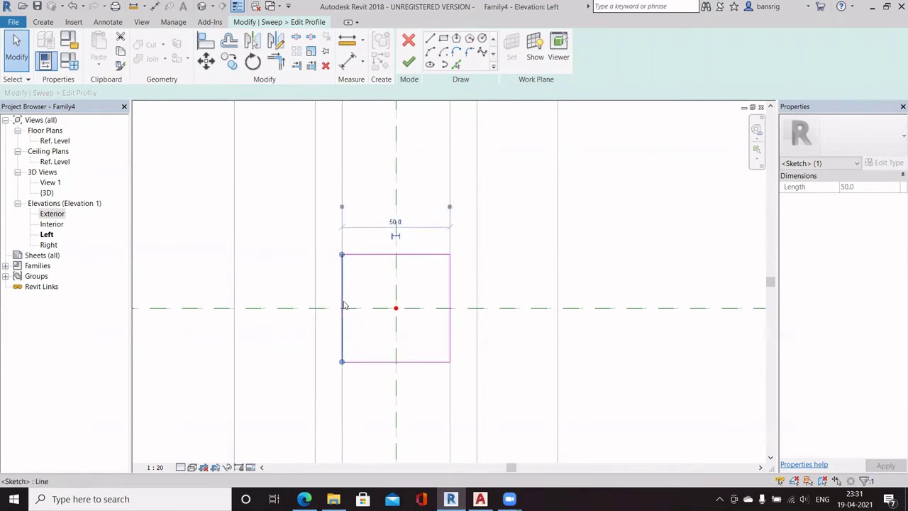
click(460, 256)
scroll(465, 245, down, 1)
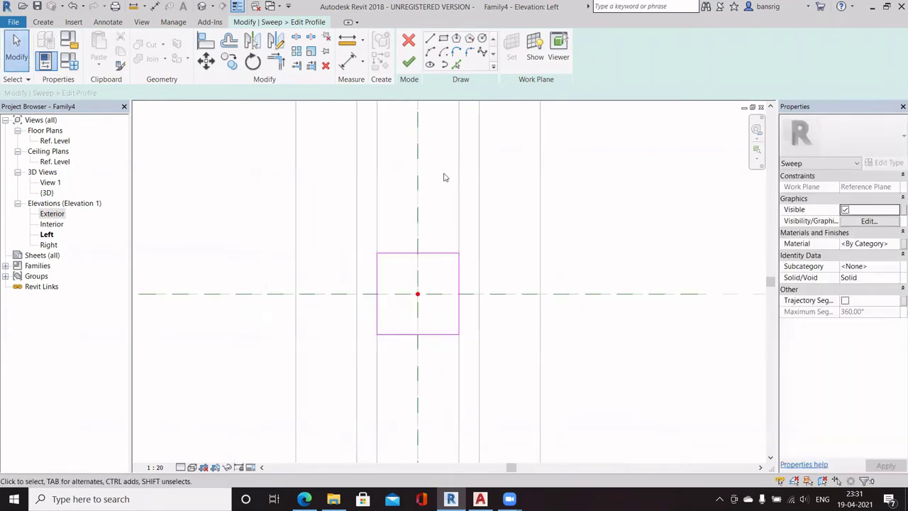
- Finish the profile and the middle rail sweep, and open the 3D view of the door
click(415, 65)
click(414, 64)
click(202, 6)
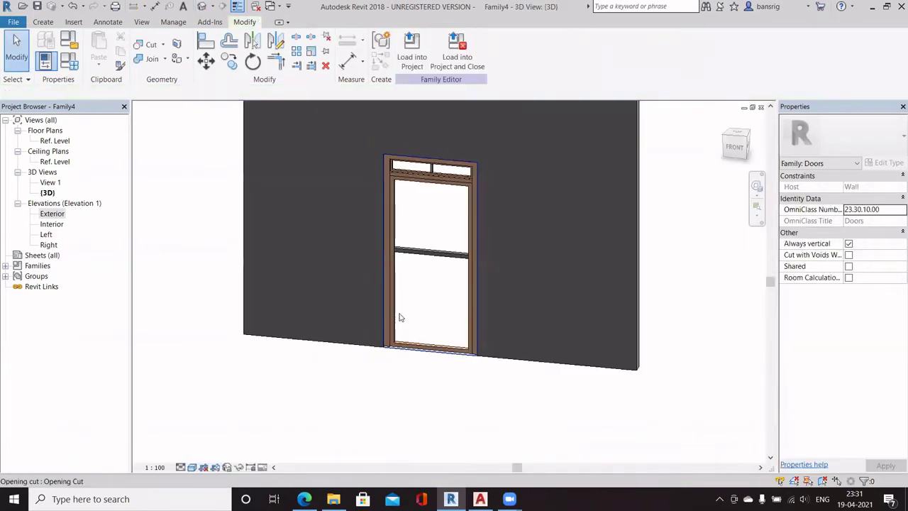
- Flex the door family's Upper Panel Offset parameter by applying 1200, 600 and finally 1050
shift+middle_drag(484, 342, 480, 367)
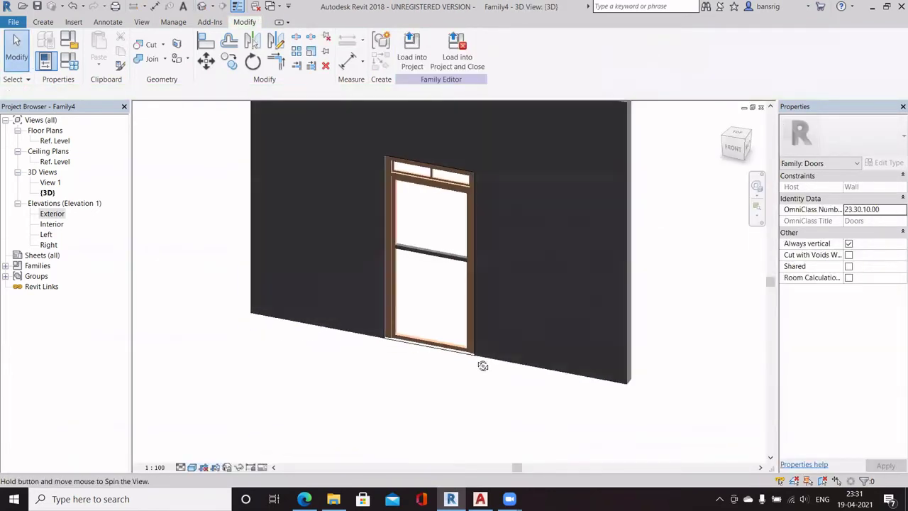
click(71, 63)
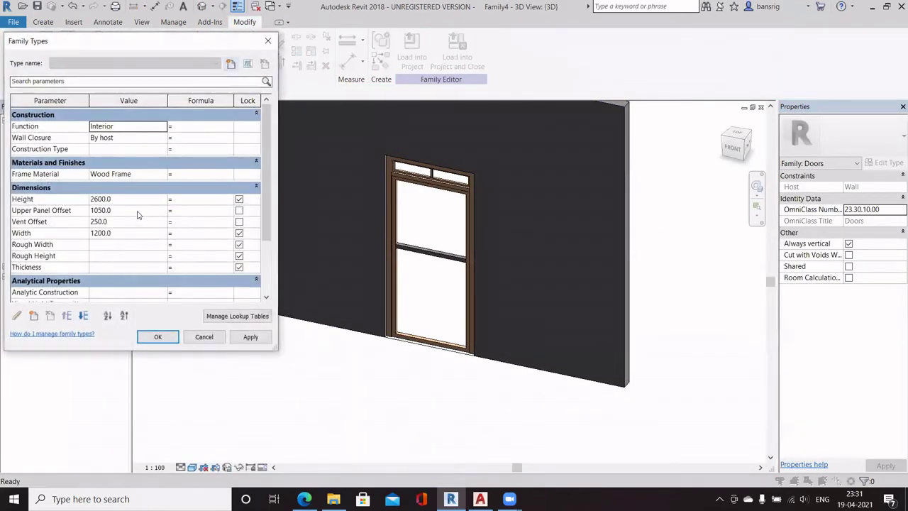
click(138, 210)
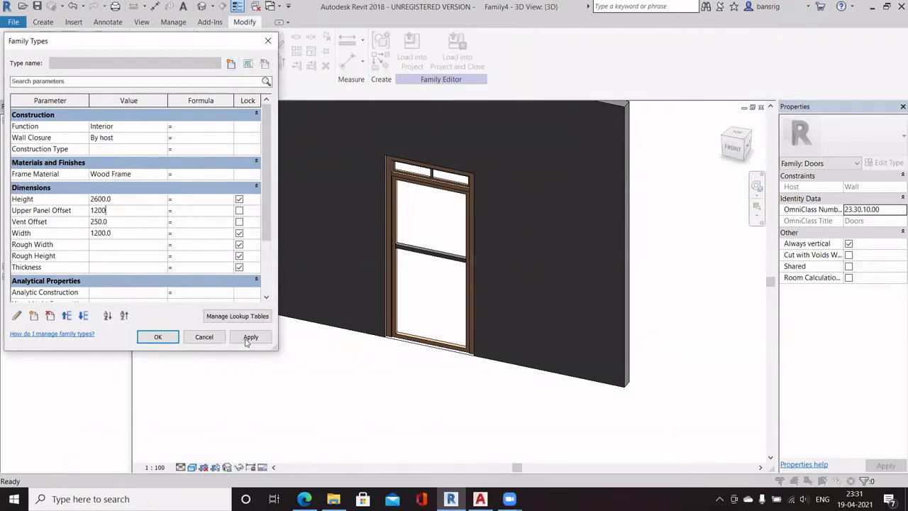
click(247, 340)
click(125, 210)
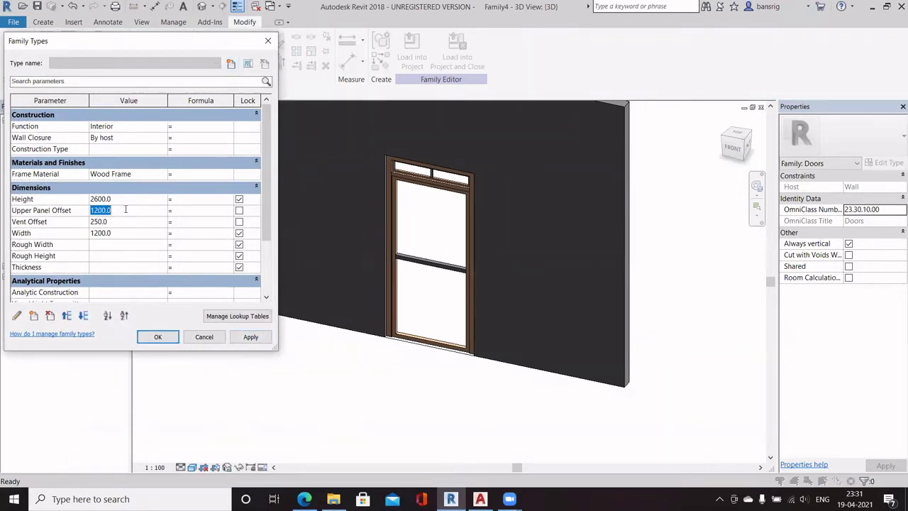
click(250, 337)
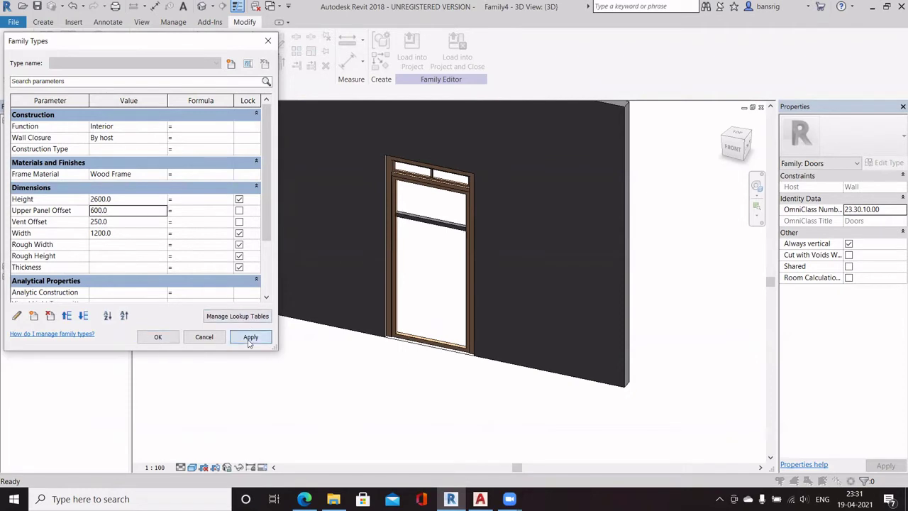
click(125, 210)
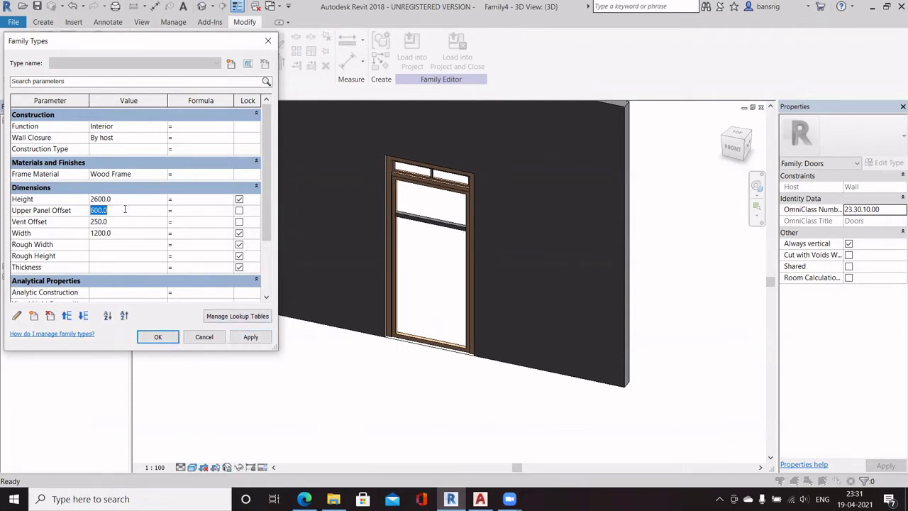
click(248, 337)
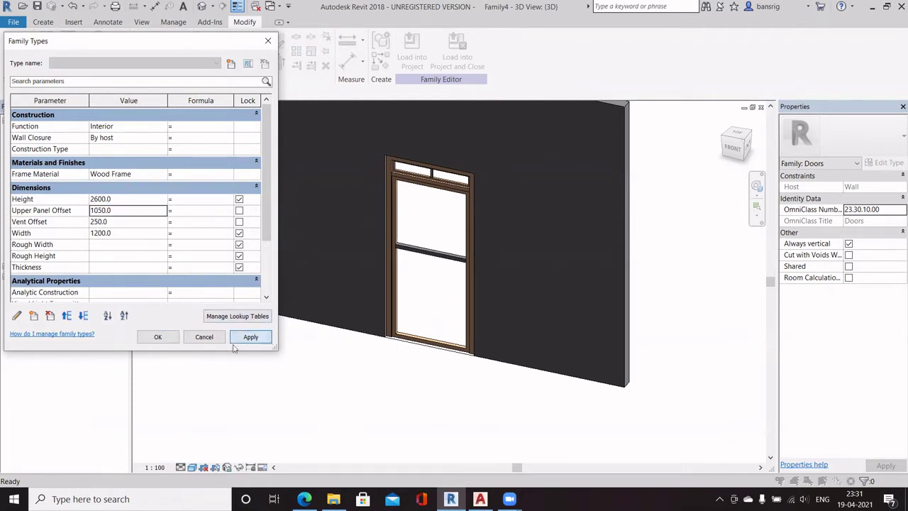
click(159, 336)
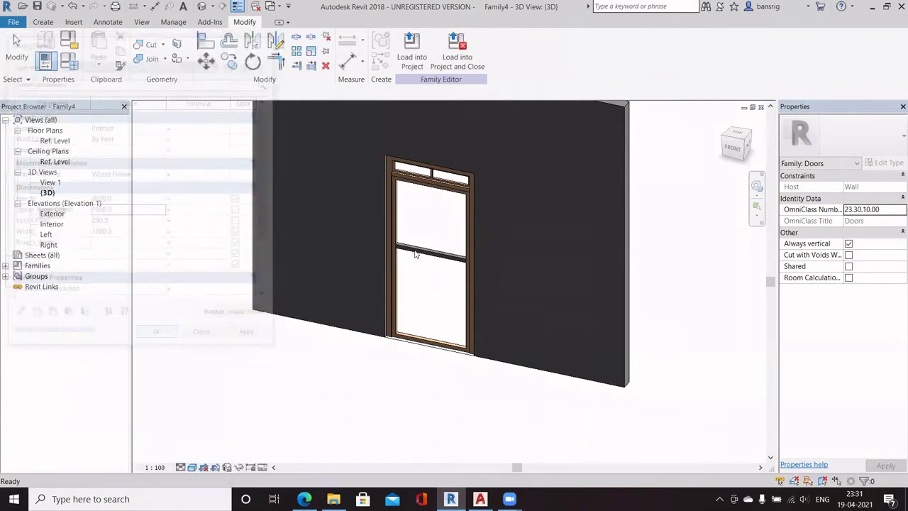
- Associate the material of the horizontal mid-rail sweep with the Frame Material family parameter
click(417, 254)
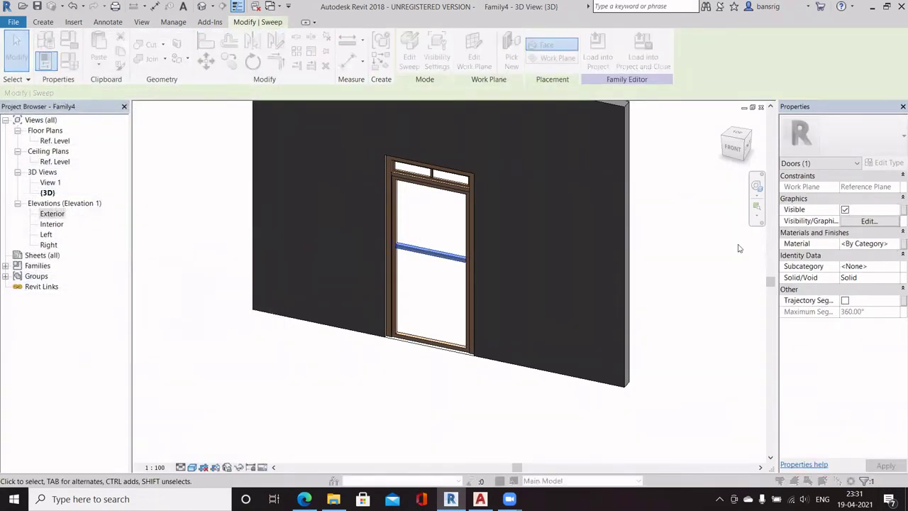
click(903, 243)
click(397, 212)
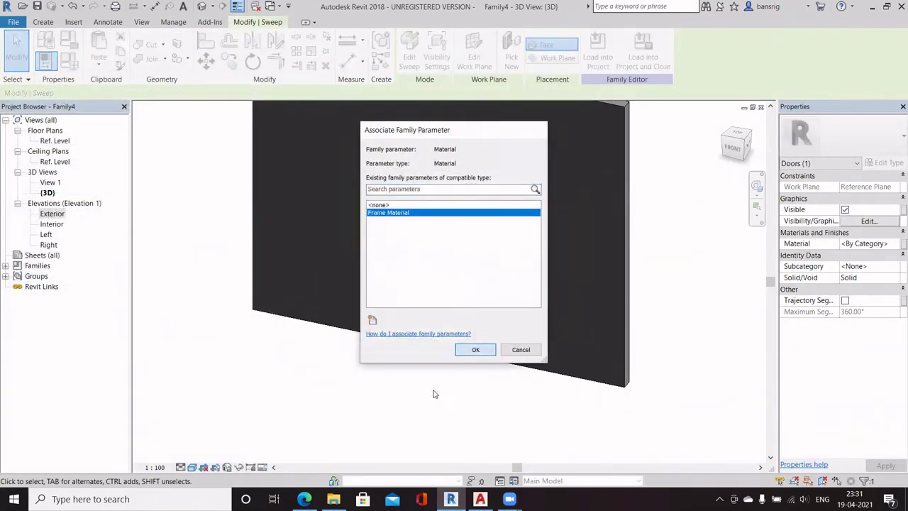
click(475, 350)
click(374, 376)
shift+middle_drag(373, 376, 319, 393)
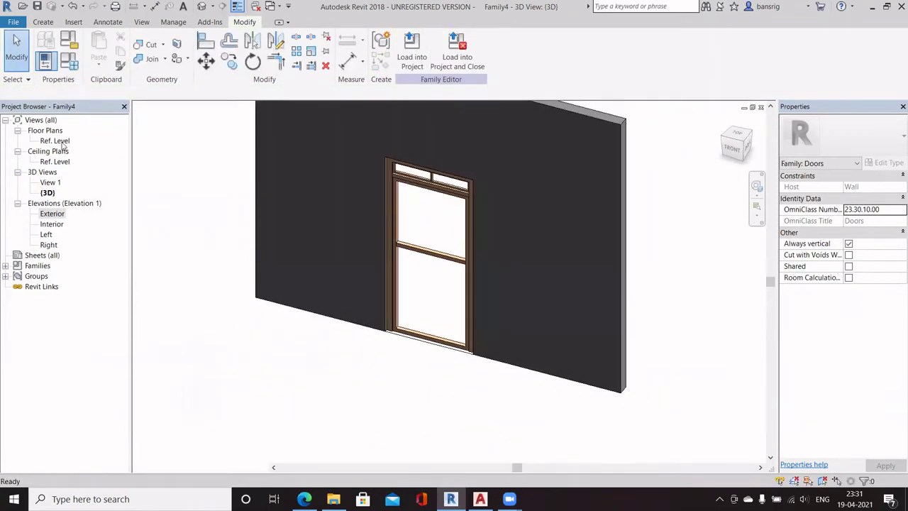
- From the Exterior elevation, open the horizontal mid-rail sweep's profile sketch for editing in the Left elevation
double_click(62, 142)
double_click(51, 214)
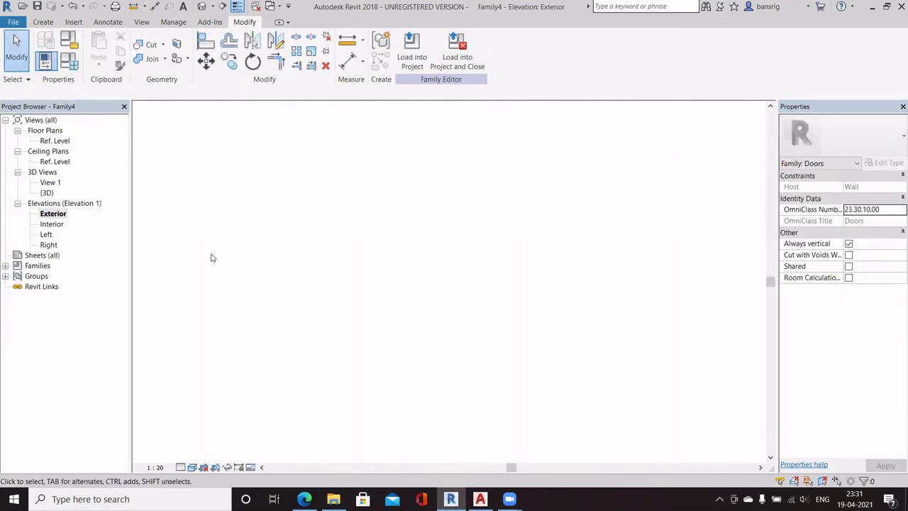
scroll(322, 248, up, 4)
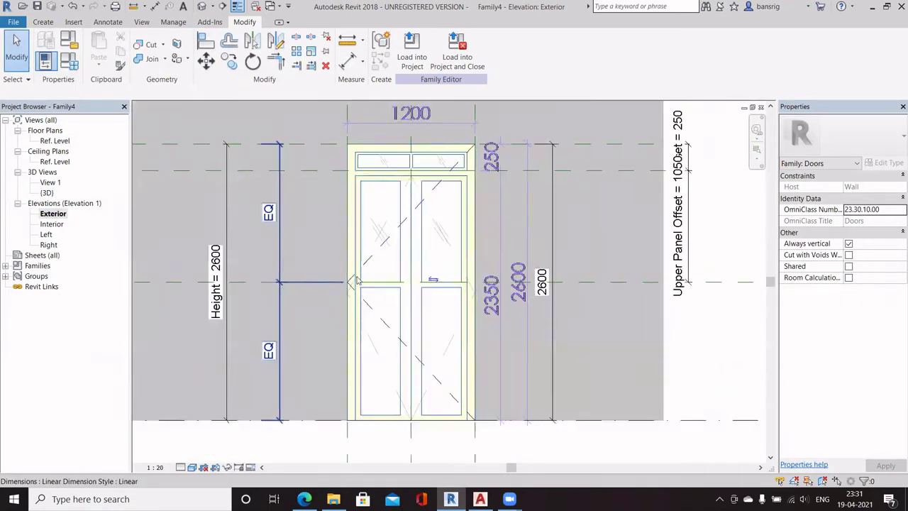
click(436, 289)
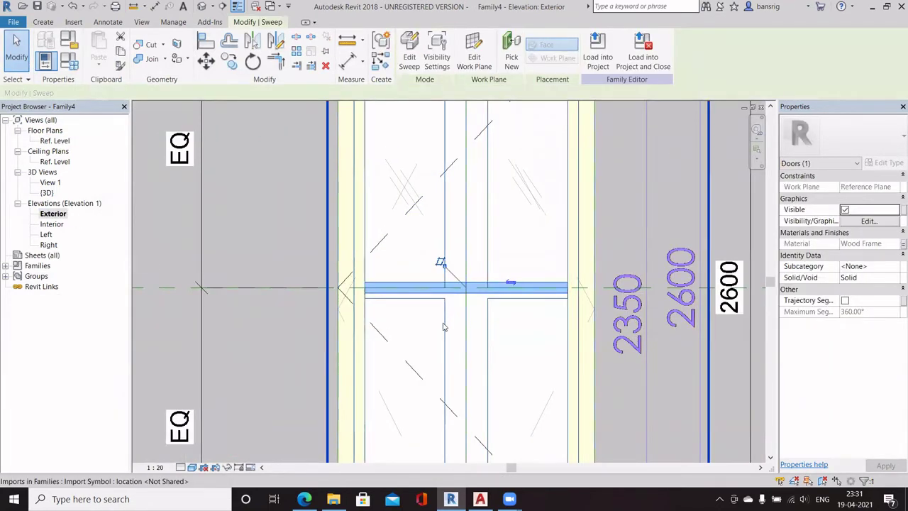
scroll(468, 311, down, 2)
scroll(480, 304, up, 2)
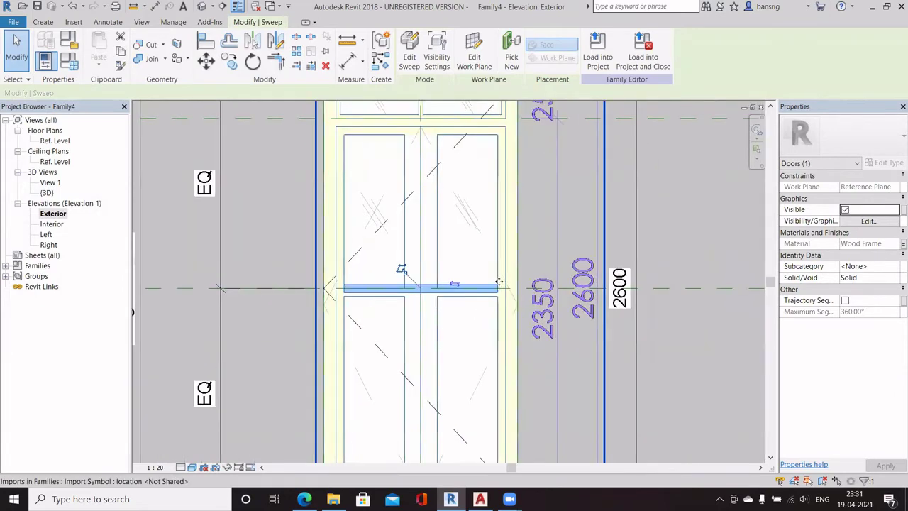
click(410, 57)
click(577, 57)
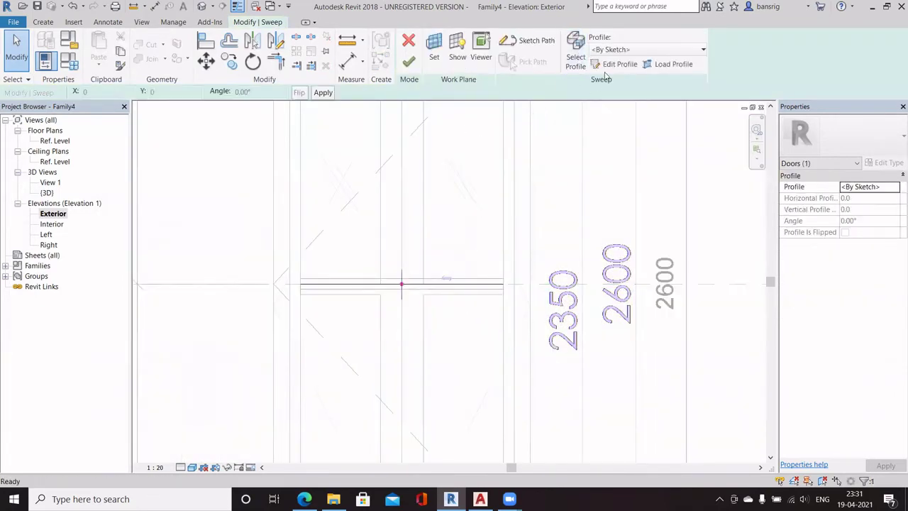
click(613, 66)
click(454, 362)
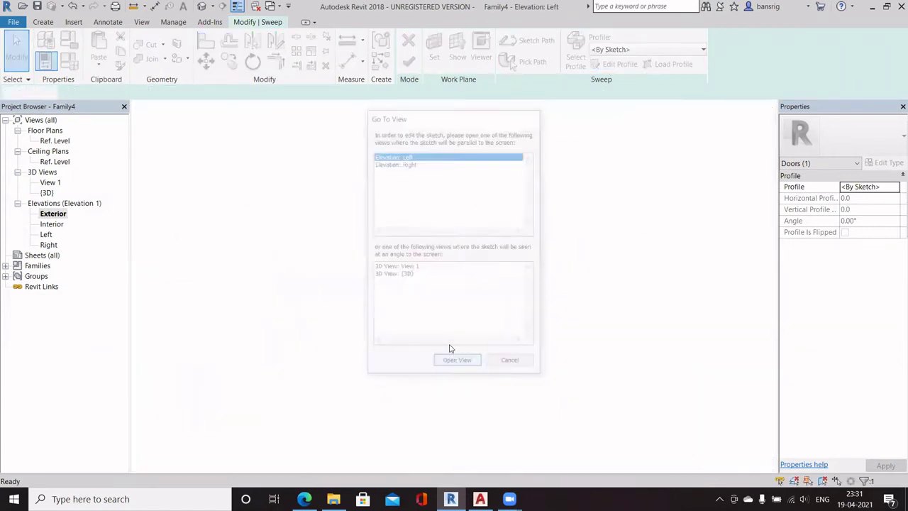
- Move the square profile down so its top edge's midpoint sits on the reference plane intersection, and finish the sweep edit
click(400, 255)
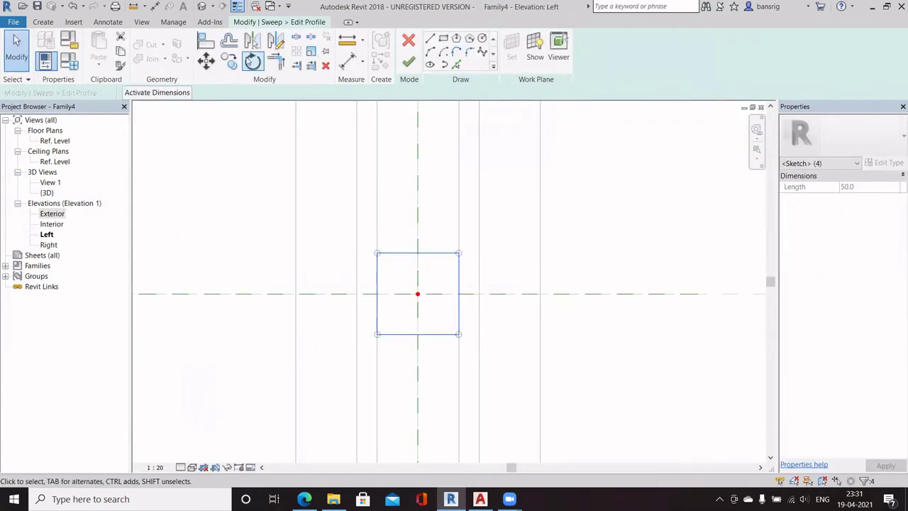
click(206, 62)
click(418, 253)
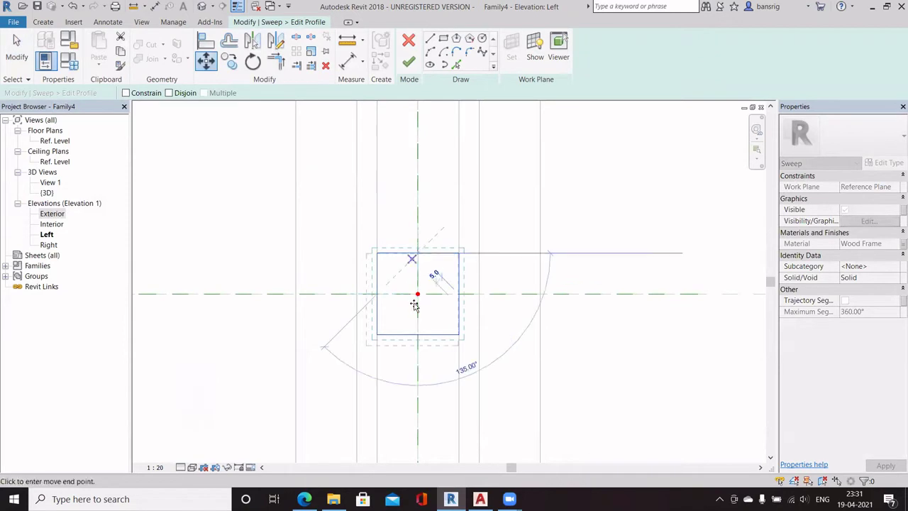
click(418, 294)
key(Escape)
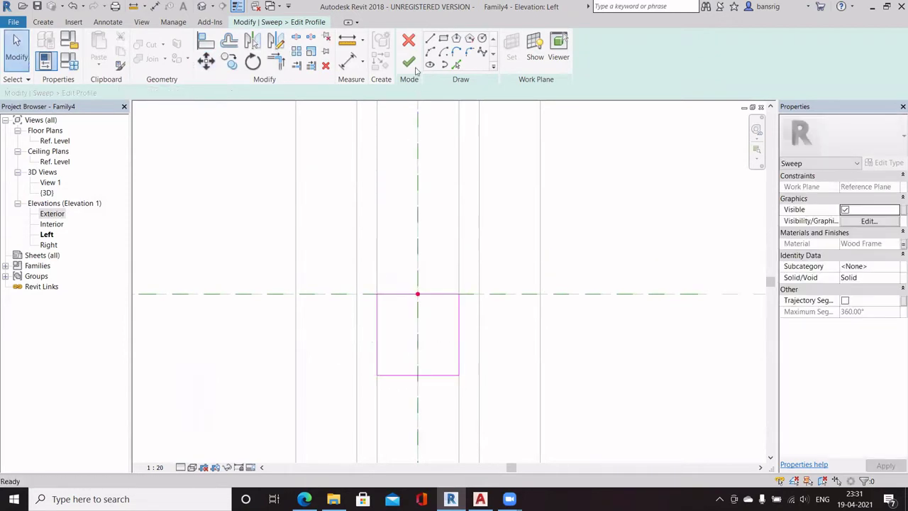
click(408, 64)
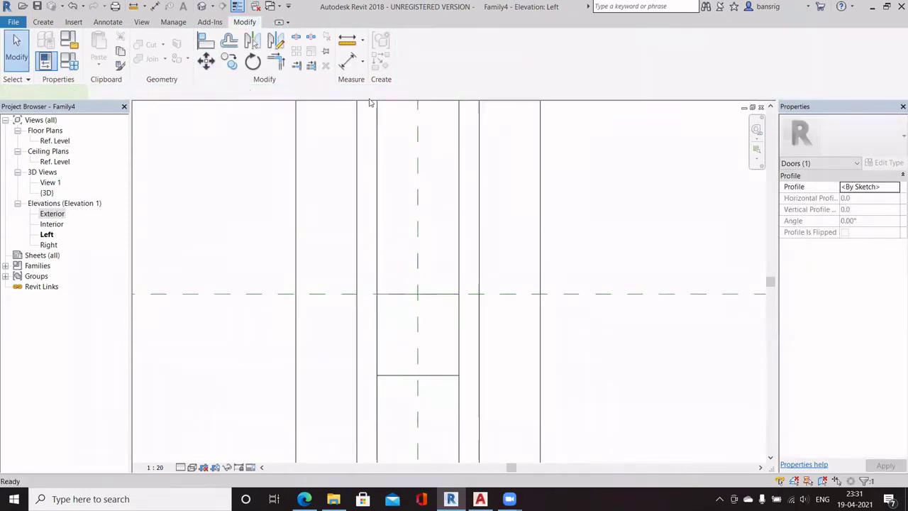
- In the Exterior elevation, start a sweep and sketch a vertical path along the door's centre between the panel frame's inner top and bottom edges
double_click(54, 215)
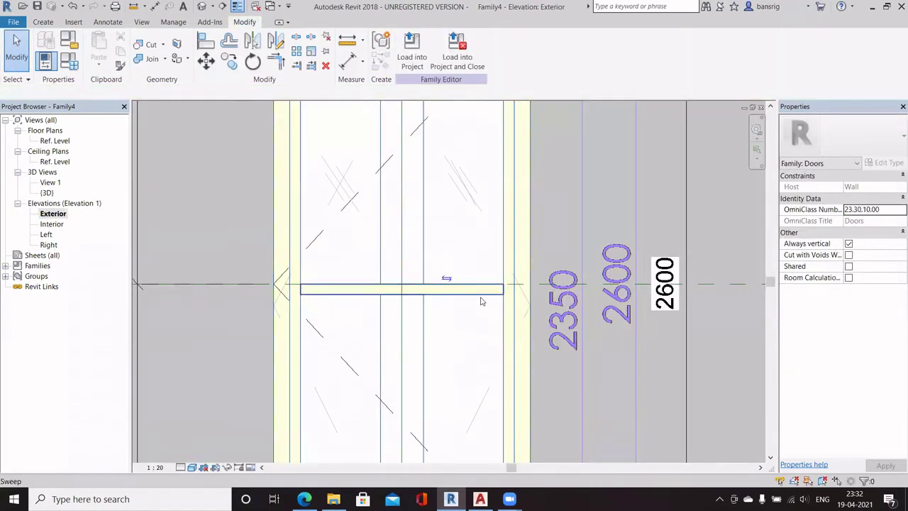
click(376, 264)
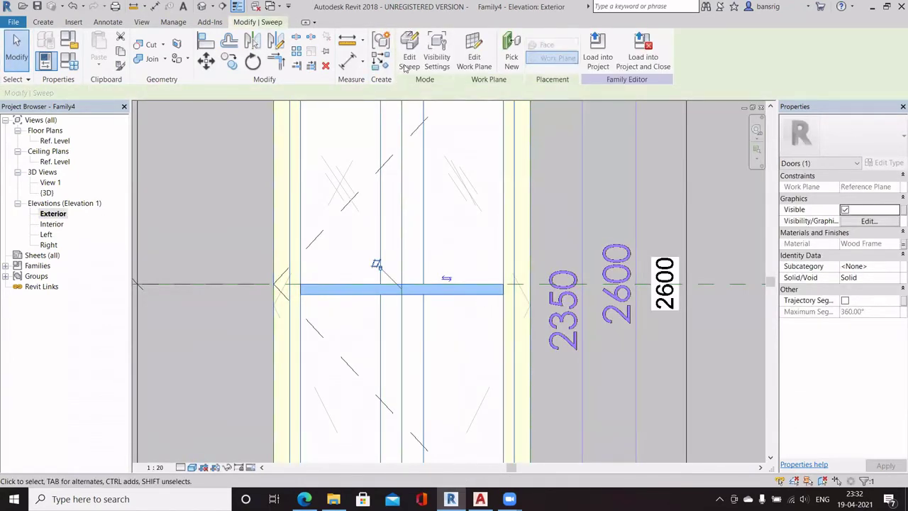
click(394, 279)
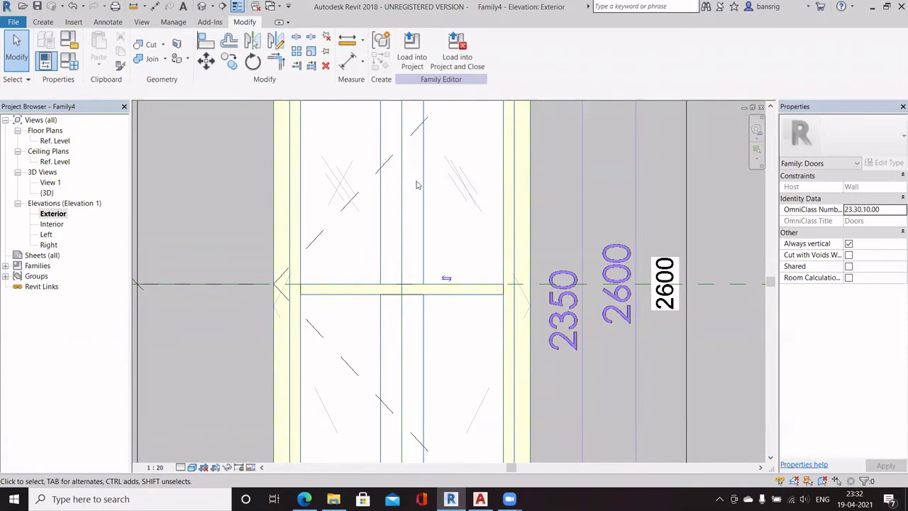
scroll(418, 185, down, 2)
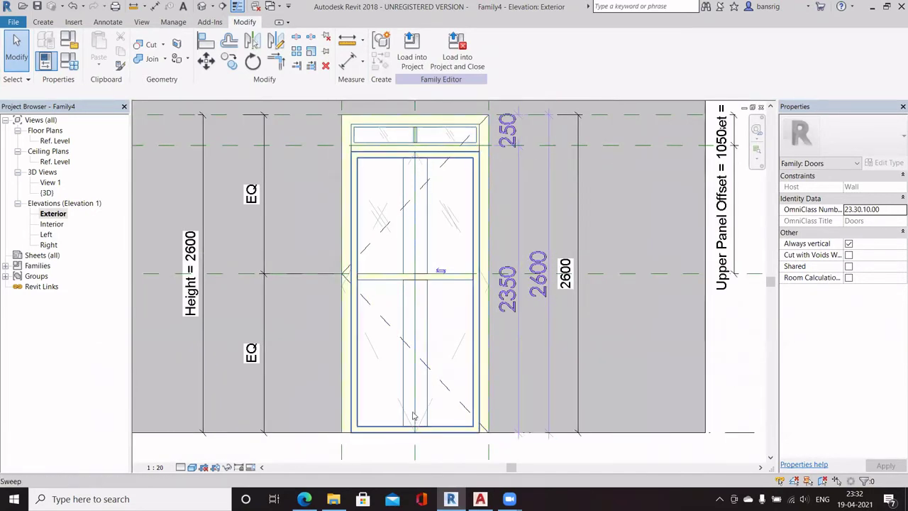
click(43, 22)
click(181, 57)
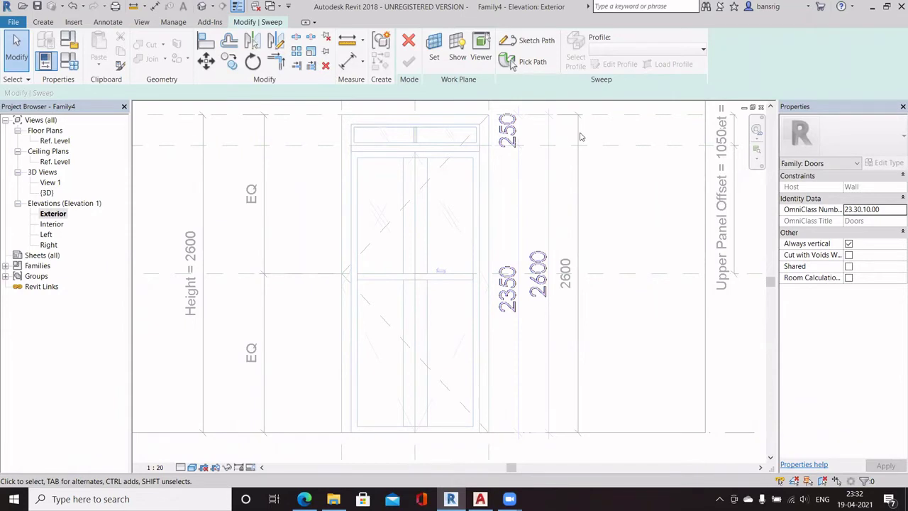
click(528, 40)
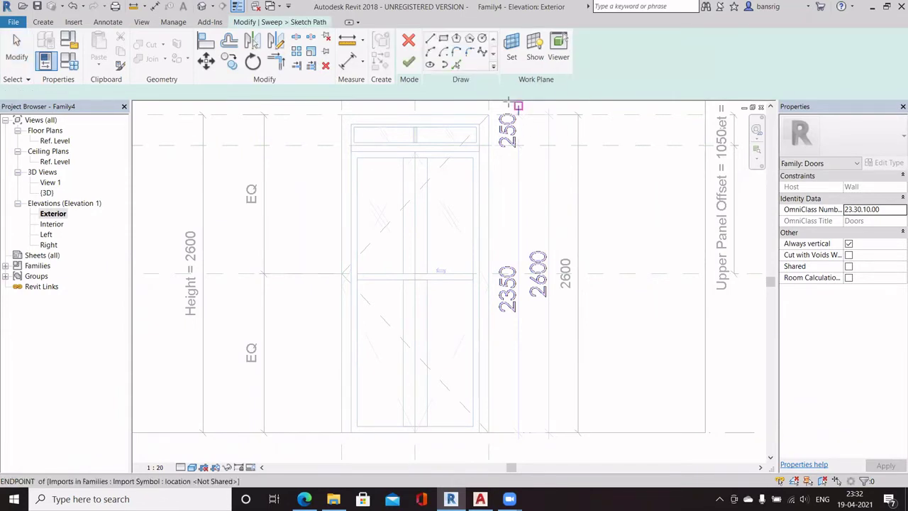
click(415, 158)
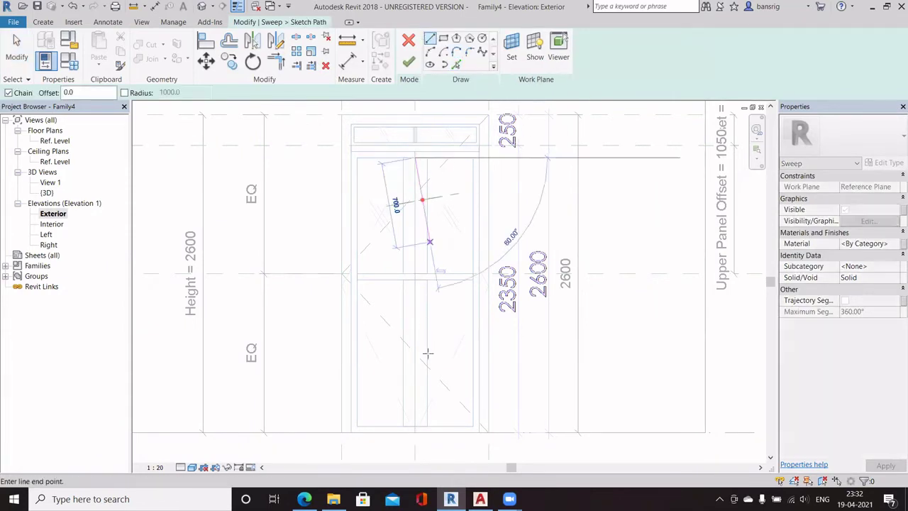
click(415, 426)
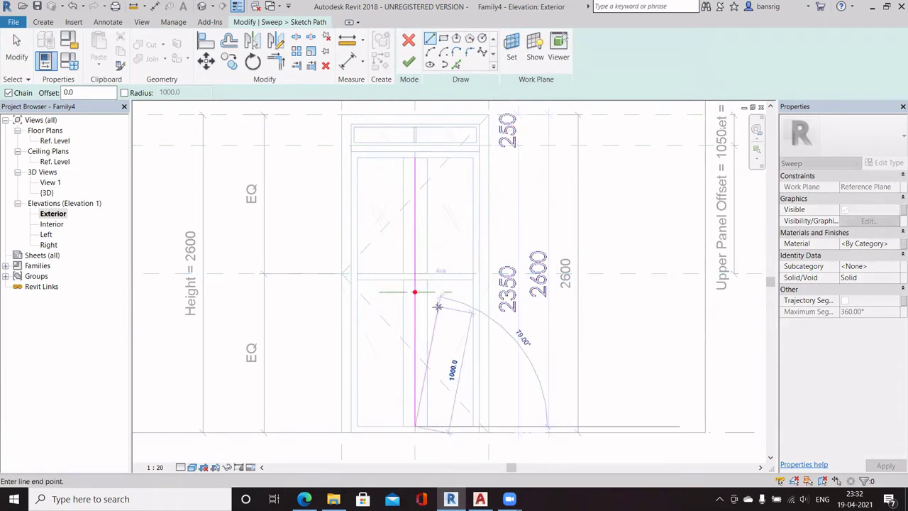
key(Escape)
key(Escape)
- Align and lock the vertical path line to the door's centre reference plane, and finish the sweep path
key(l)
scroll(438, 307, down, 3)
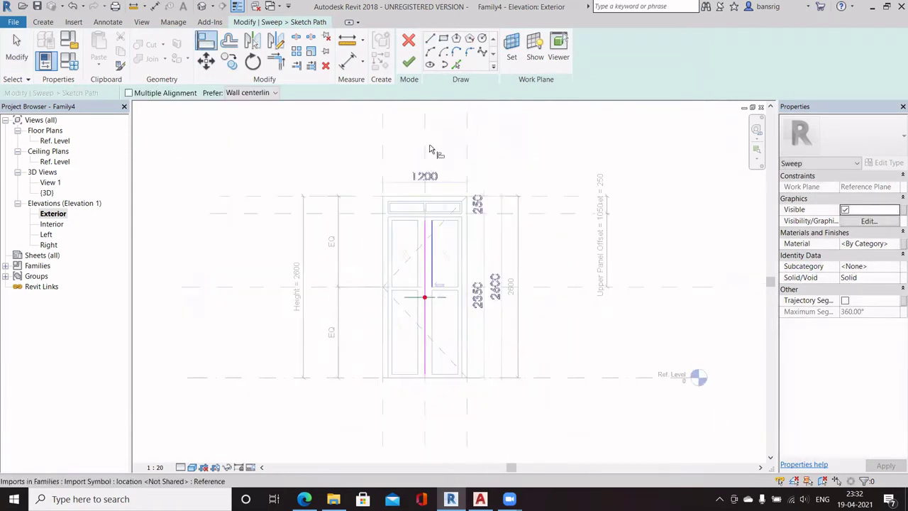
click(428, 246)
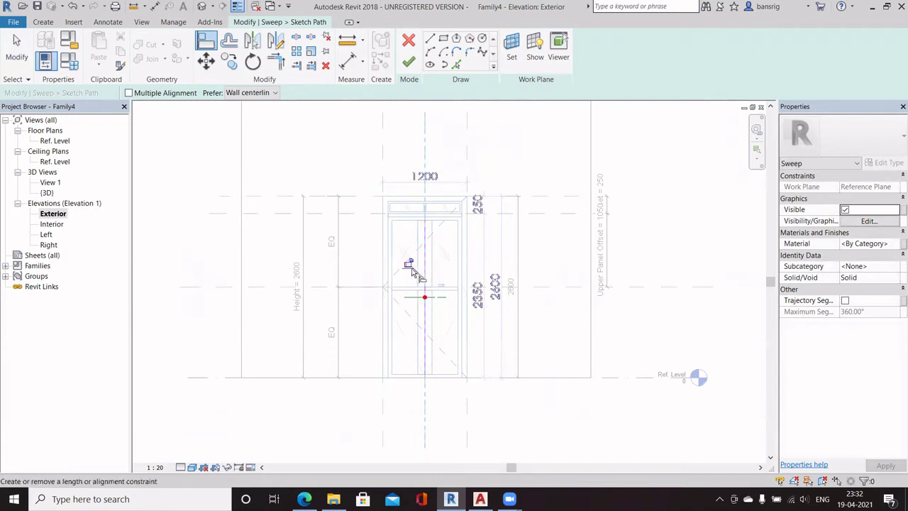
click(408, 264)
scroll(434, 310, up, 4)
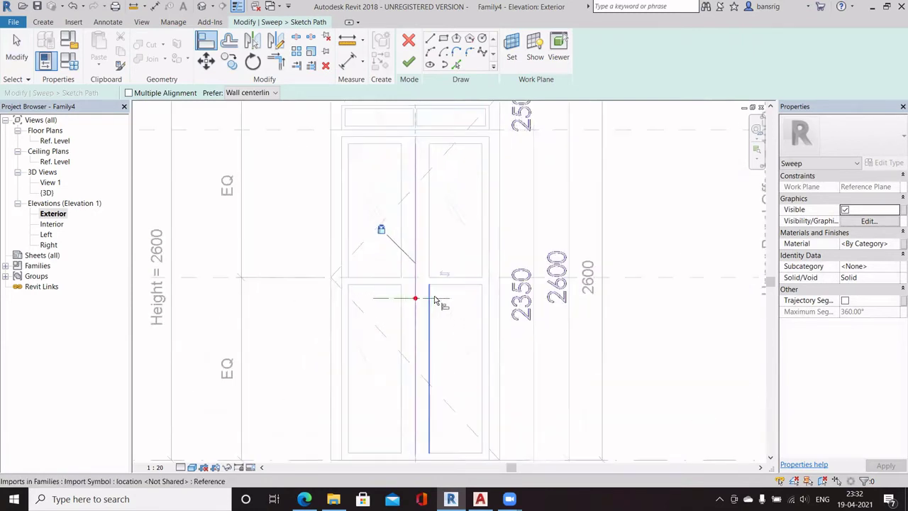
scroll(425, 300, down, 4)
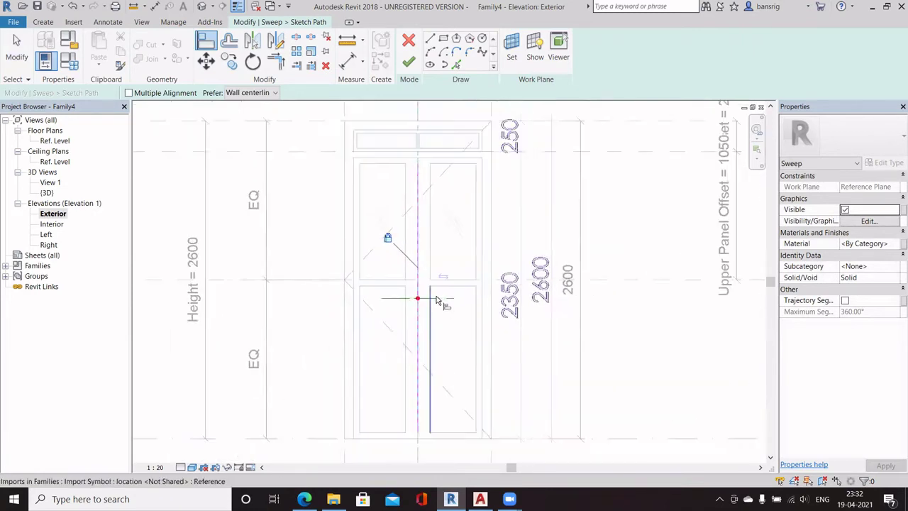
key(Escape)
key(Escape)
click(411, 65)
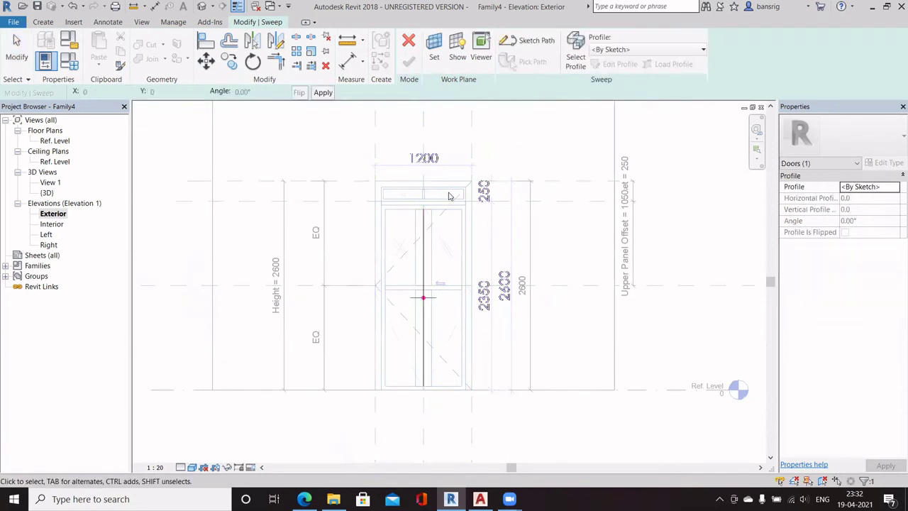
- Open the vertical sweep's profile sketch for editing in the Ref. Level floor plan
click(609, 67)
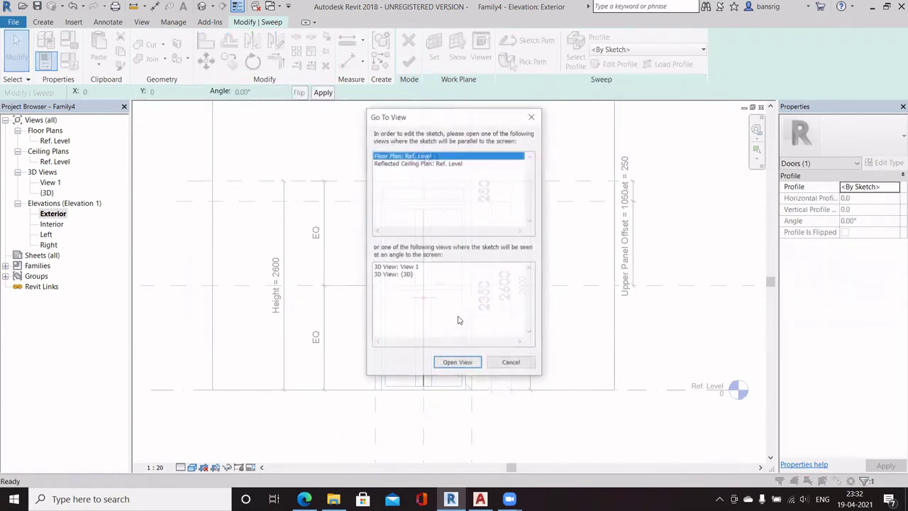
click(469, 366)
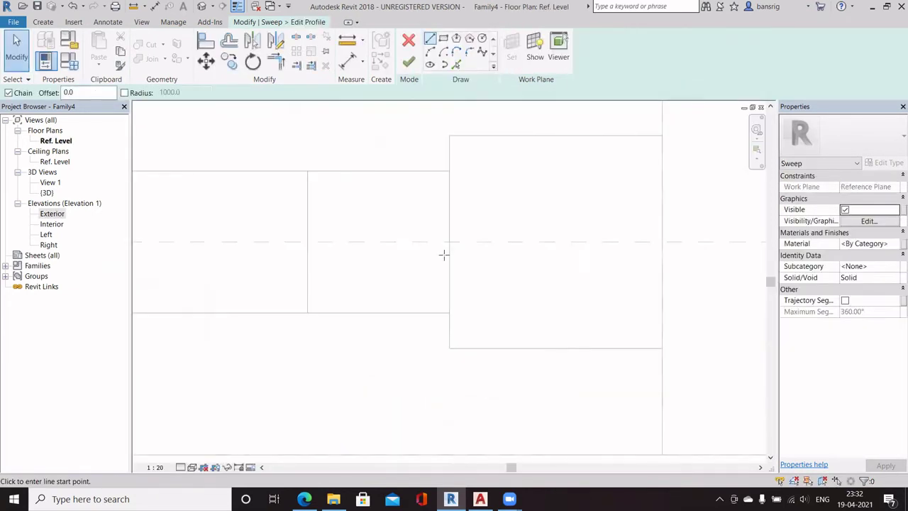
scroll(661, 236, down, 6)
scroll(504, 231, up, 5)
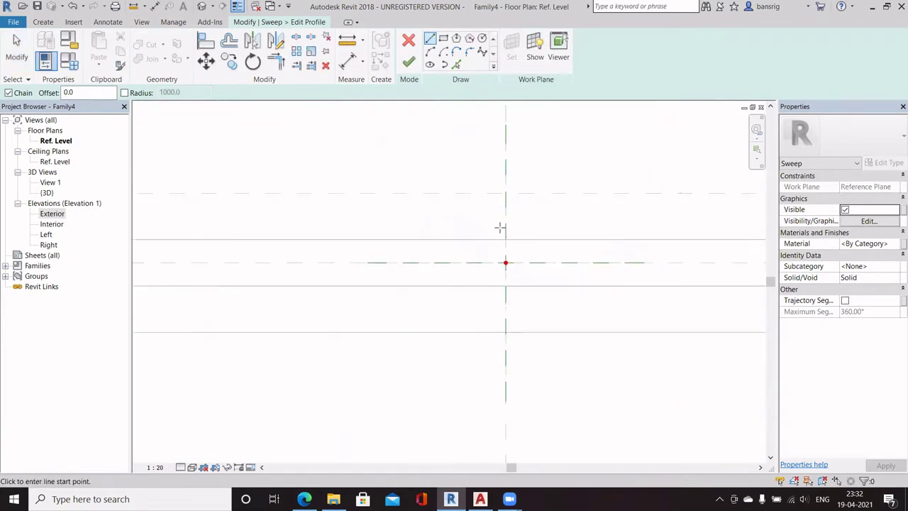
- Sketch a closed 100 by 50 rectangular profile on one side of the door's centre plane, and finish the vertical sweep
click(511, 298)
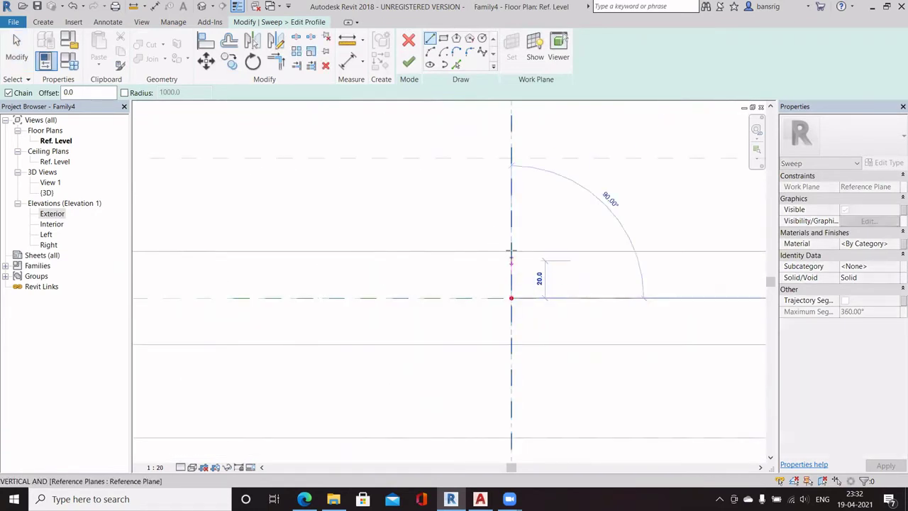
click(511, 250)
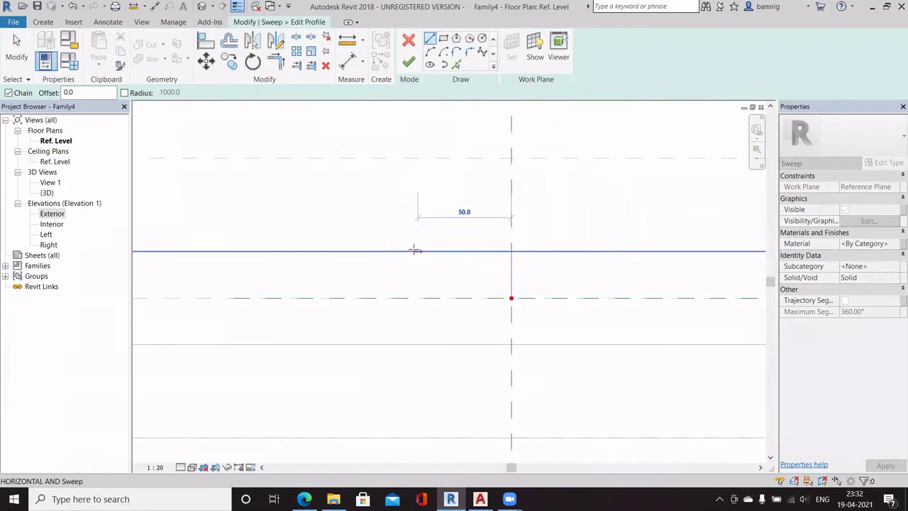
text(100)
key(Return)
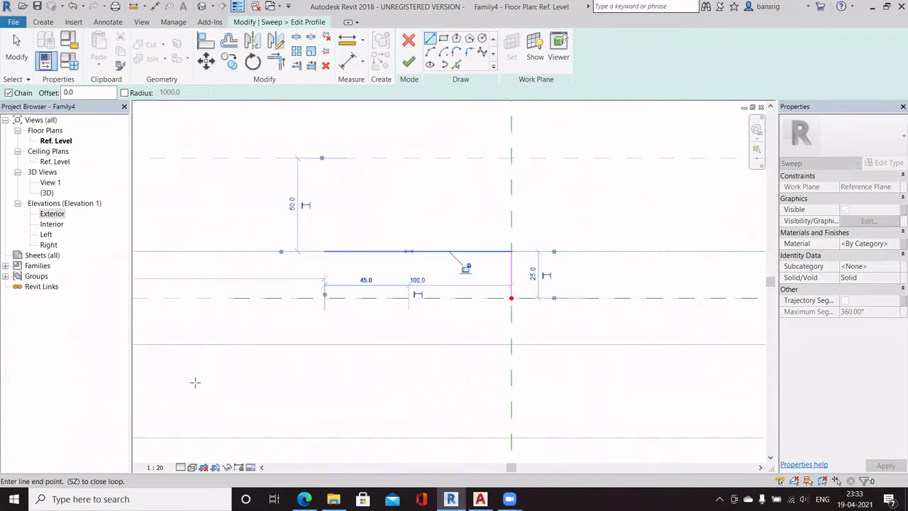
click(325, 344)
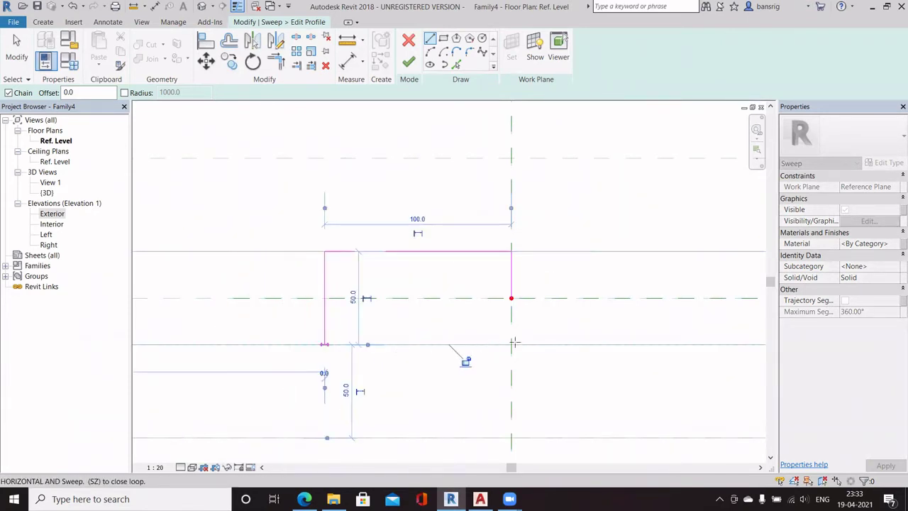
click(511, 344)
key(Escape)
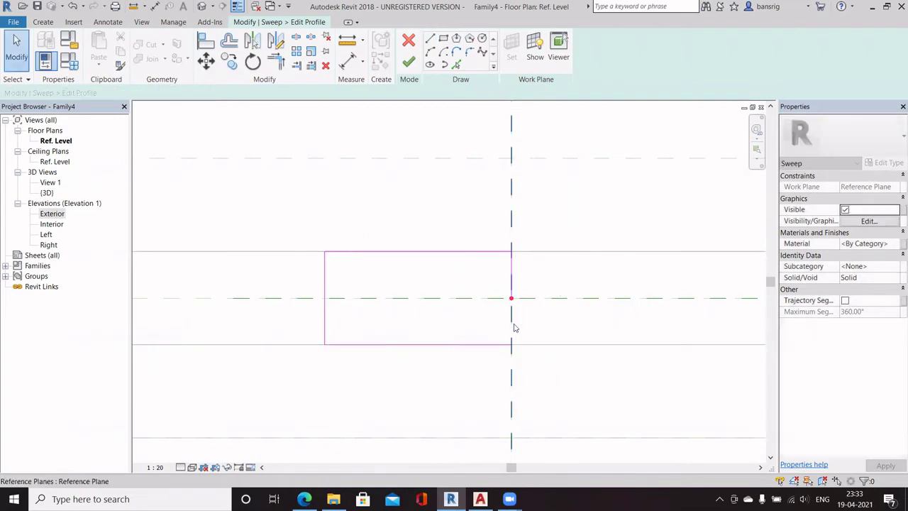
key(Escape)
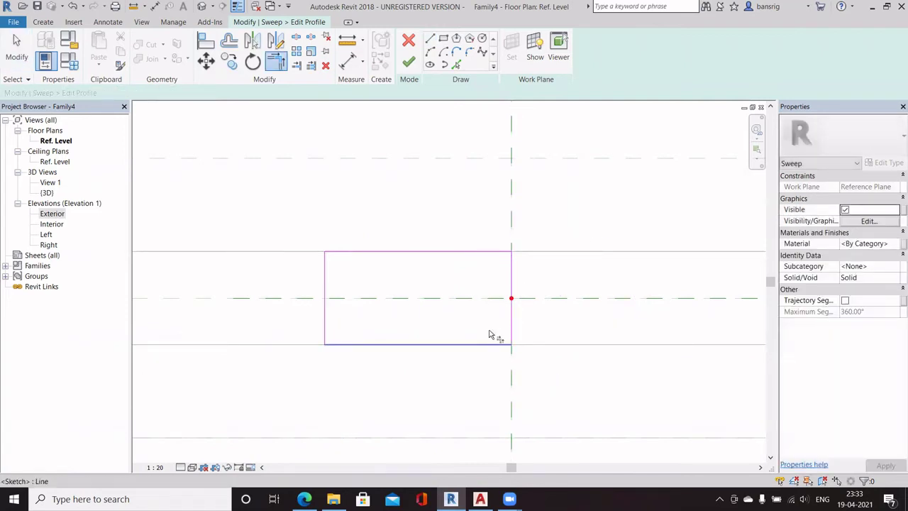
click(409, 62)
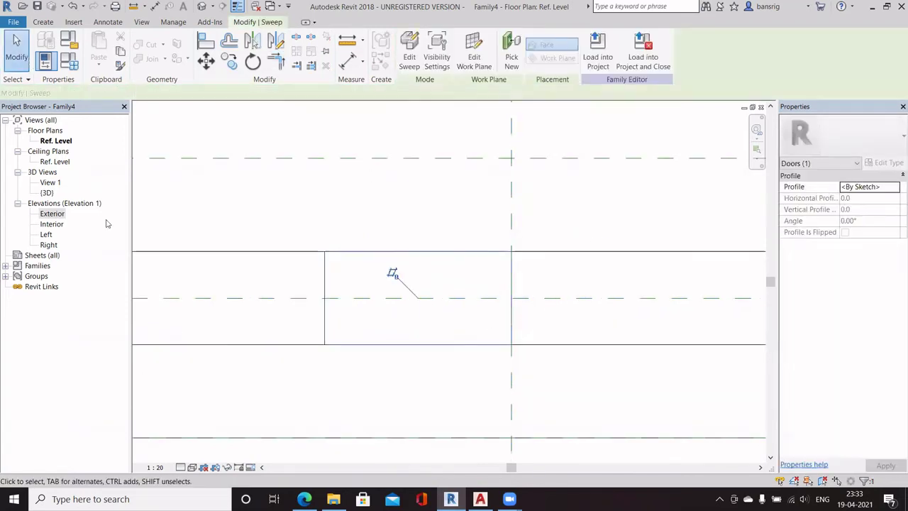
- In the Exterior elevation, mirror a copy of the vertical sweep about the door's Center (Left/Right) reference plane
double_click(59, 215)
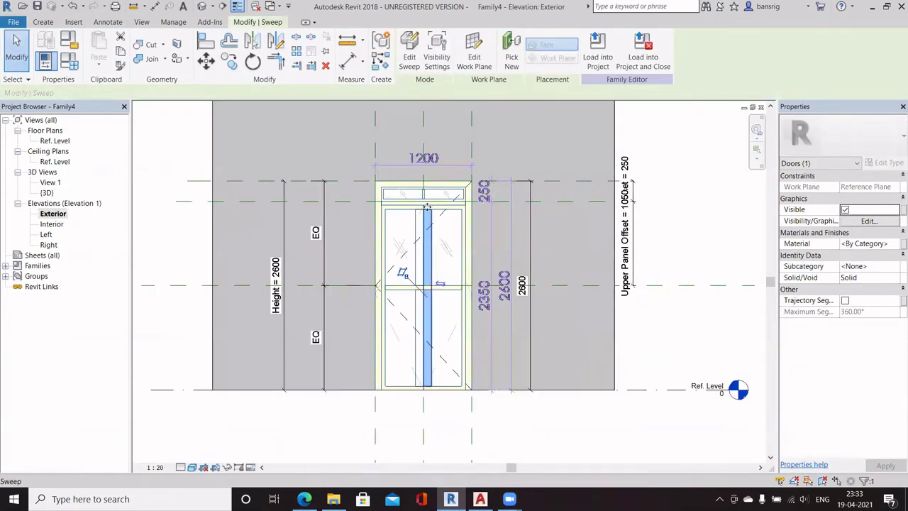
scroll(427, 207, up, 3)
scroll(440, 347, down, 2)
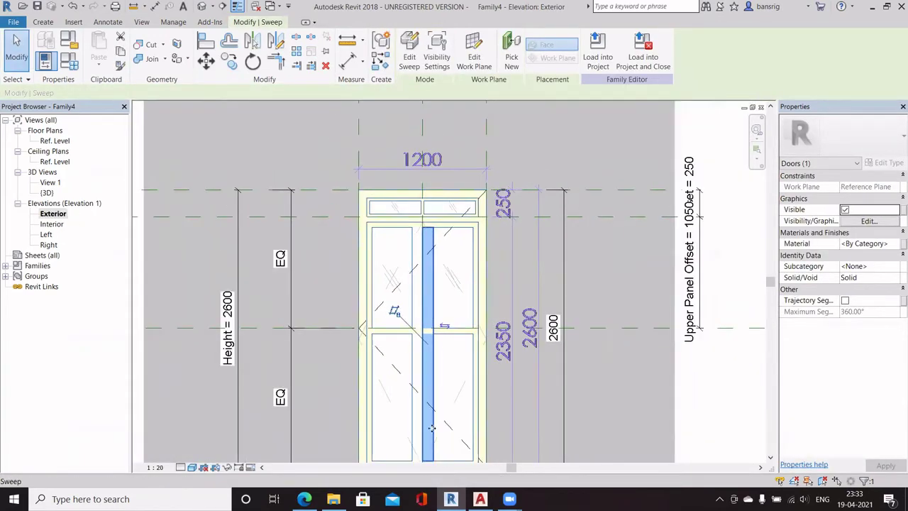
middle_drag(445, 434, 402, 418)
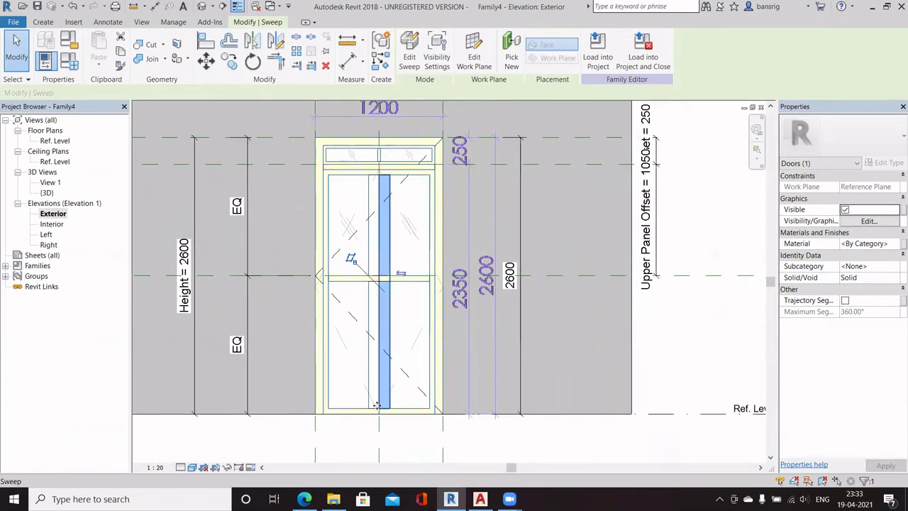
scroll(388, 170, up, 2)
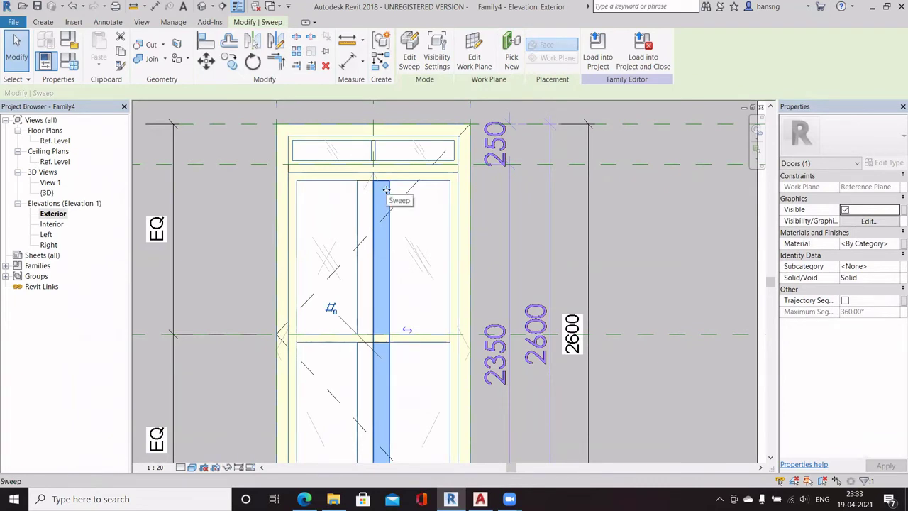
middle_drag(410, 249, 428, 211)
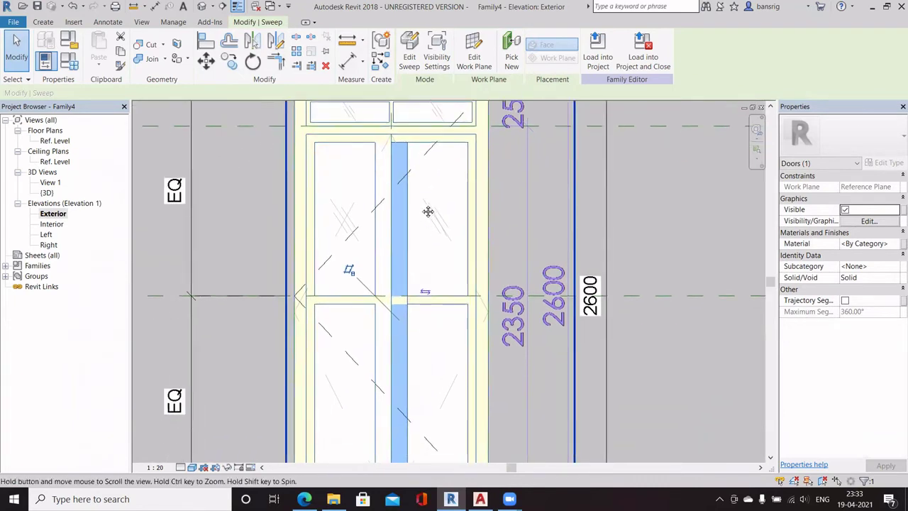
key(Escape)
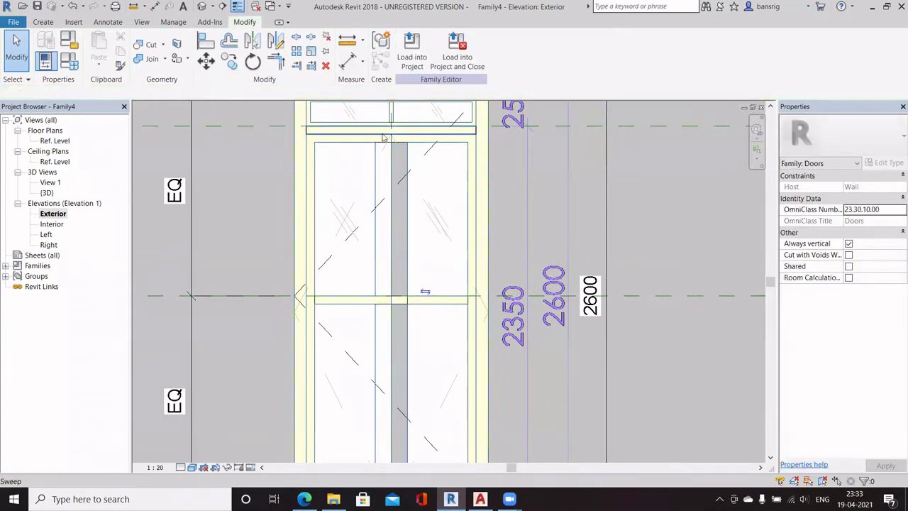
click(401, 167)
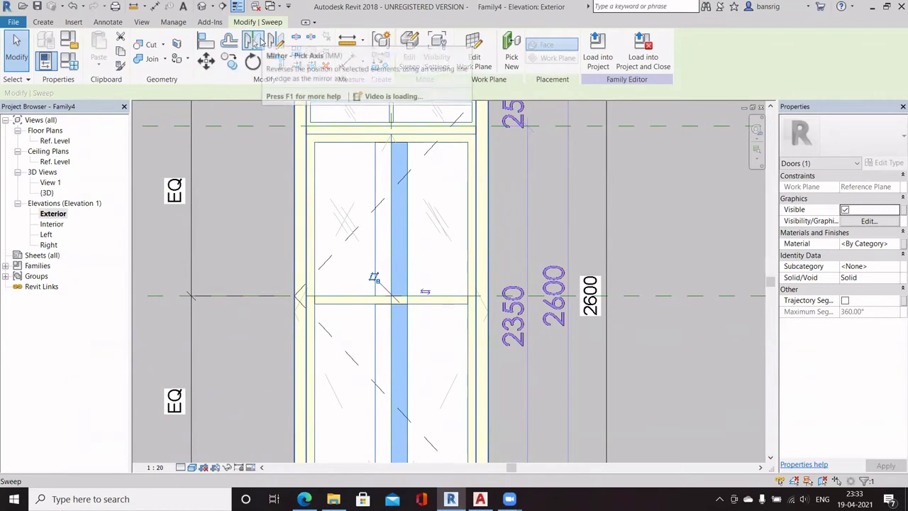
click(257, 42)
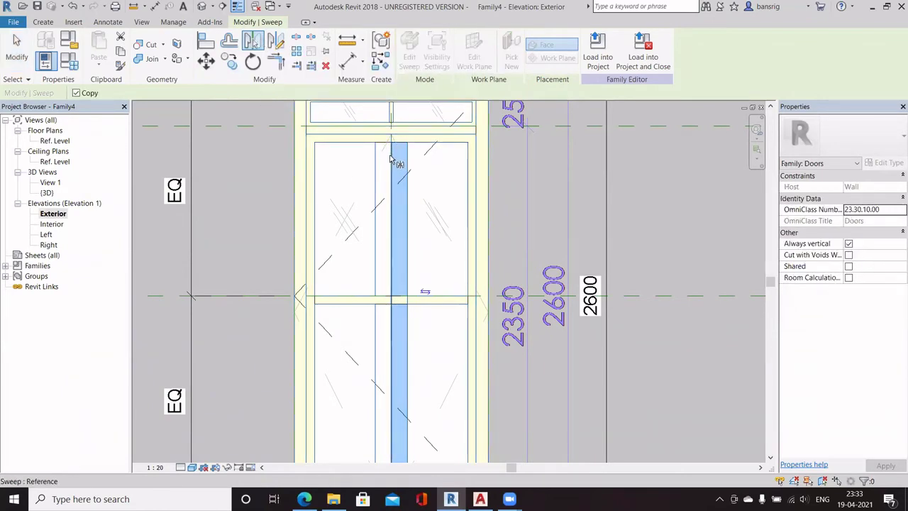
scroll(390, 156, down, 3)
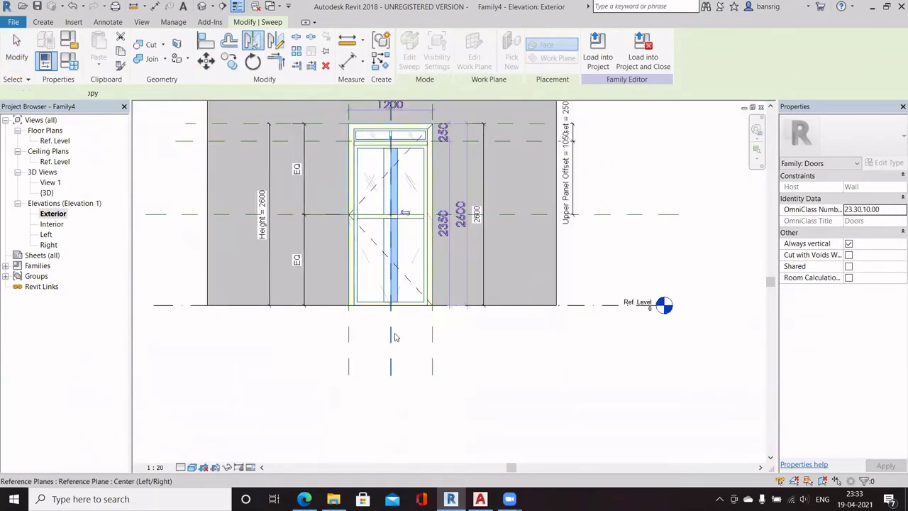
click(396, 337)
key(Escape)
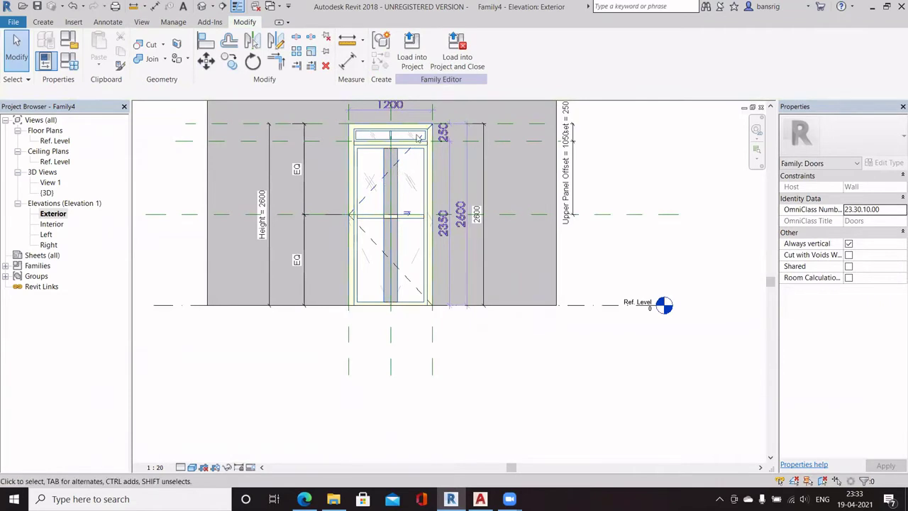
scroll(418, 137, up, 3)
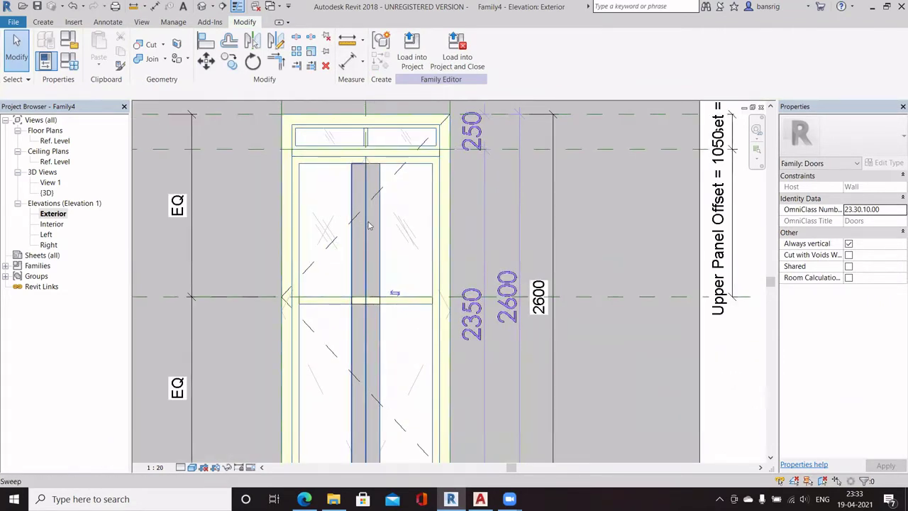
click(382, 253)
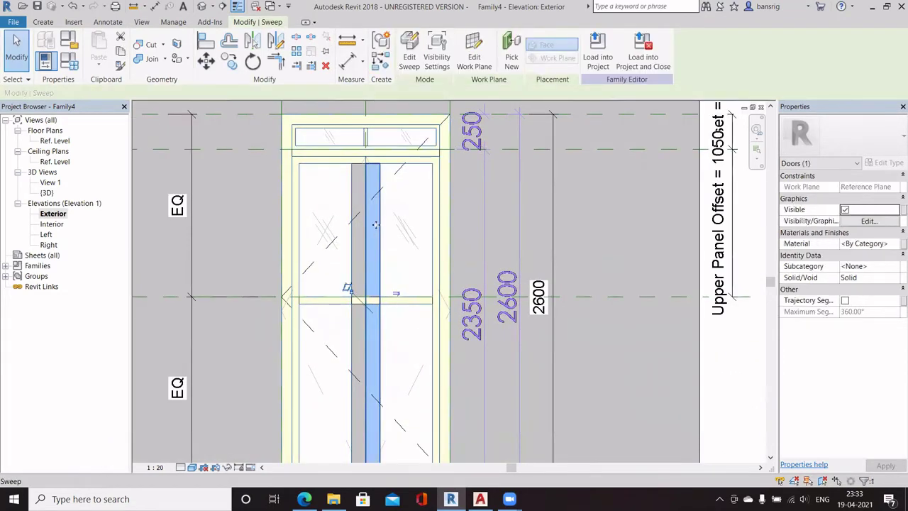
key(Escape)
scroll(382, 253, down, 2)
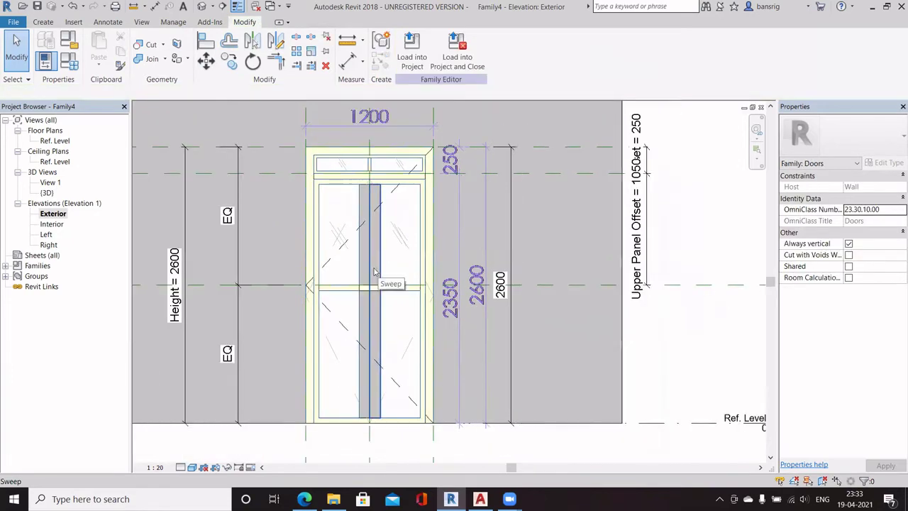
- In the 3D view, associate the material of both vertical centre sweeps with the Frame Material parameter
click(202, 7)
click(429, 236)
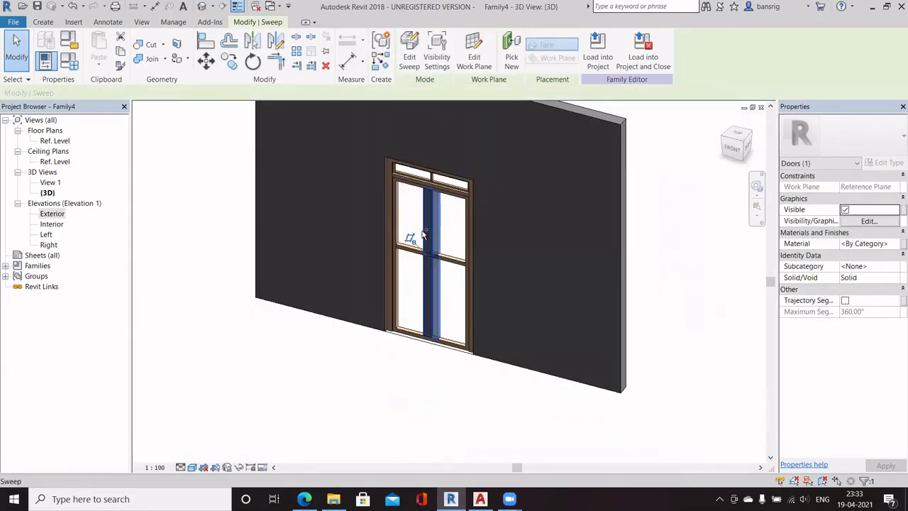
ctrl+click(434, 236)
click(903, 243)
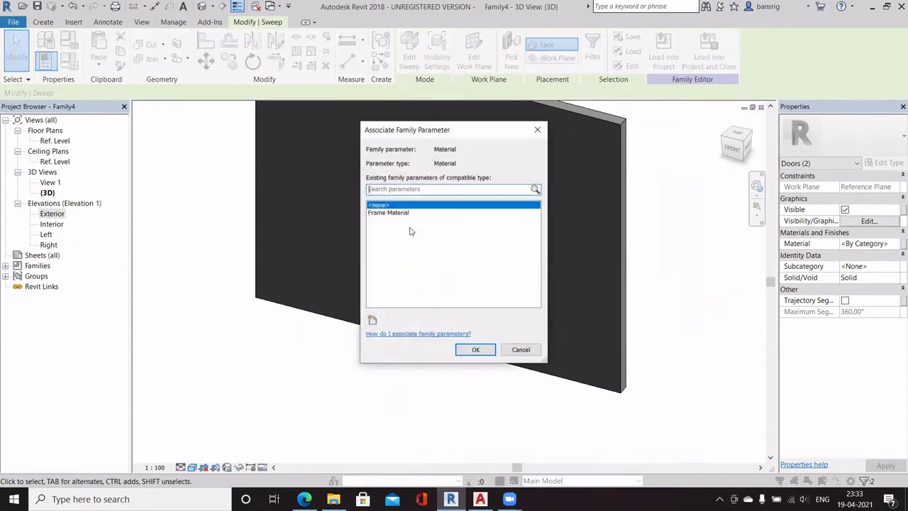
click(388, 213)
click(475, 349)
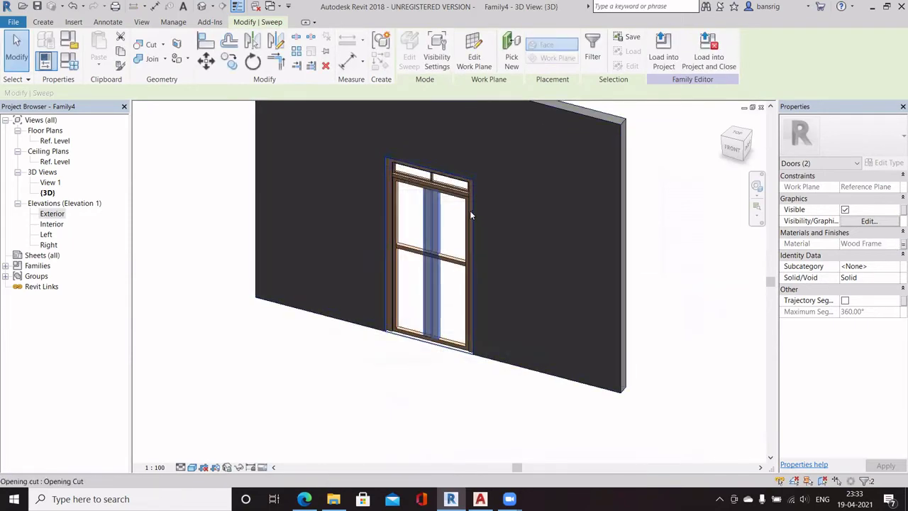
- Join the geometry of the two vertical centre members with the horizontal mid-rail and with each other
scroll(424, 240, up, 5)
click(345, 179)
scroll(369, 325, up, 2)
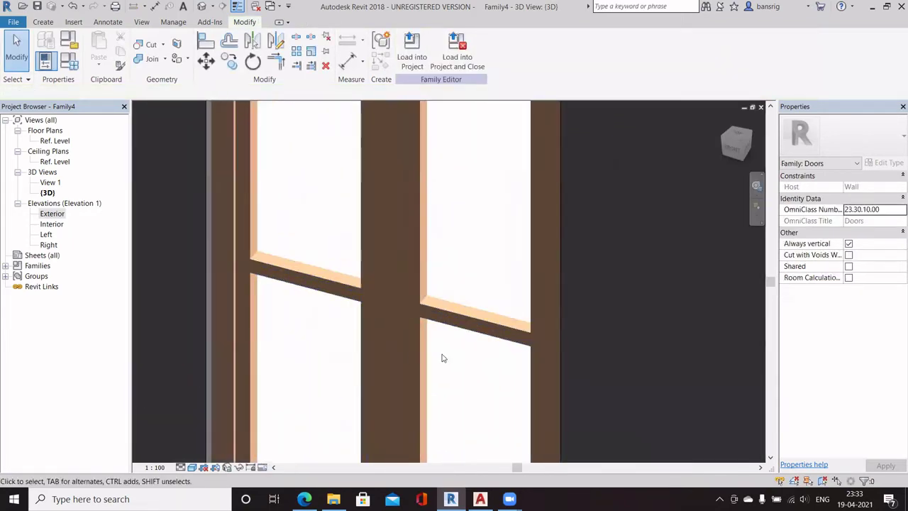
click(147, 60)
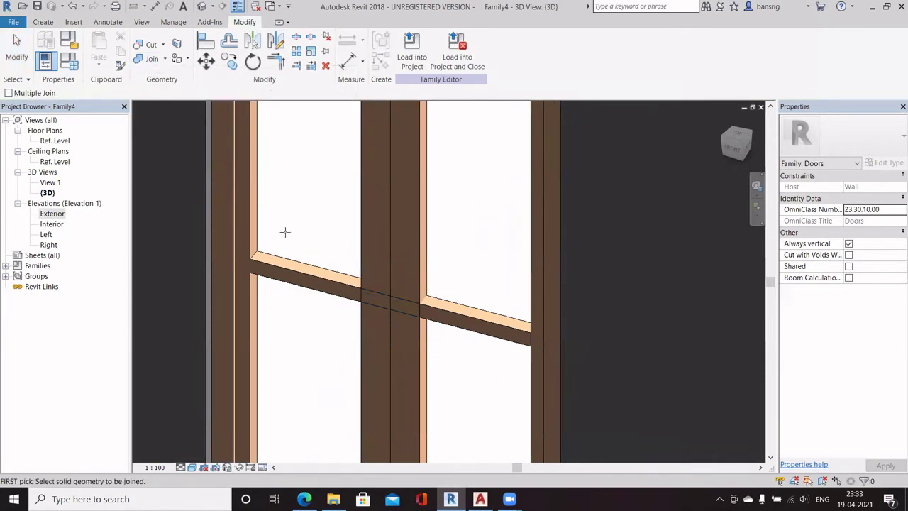
click(358, 248)
click(360, 282)
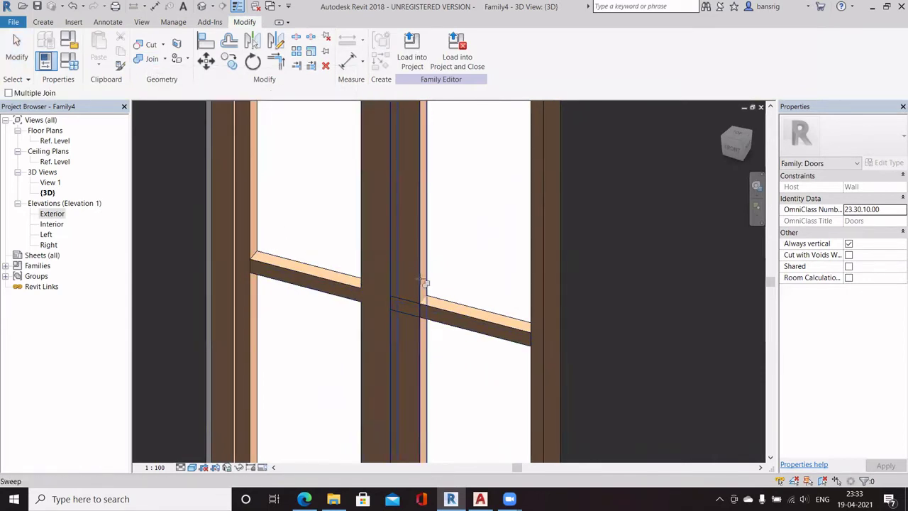
key(Escape)
key(Escape)
- Flex the family by applying Height 2800, Upper Panel Offset 1200, Vent Offset 500 and Width 1500 in the family types
scroll(445, 356, down, 3)
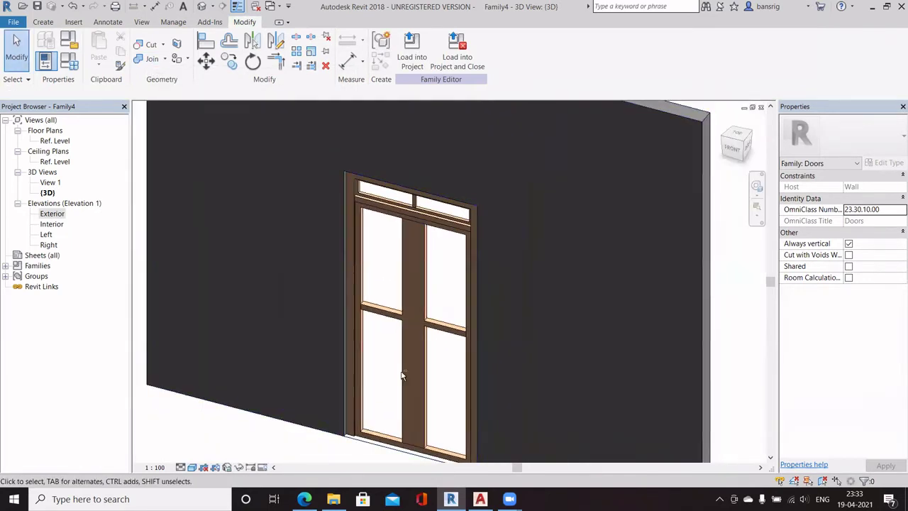
shift+middle_drag(400, 385, 518, 369)
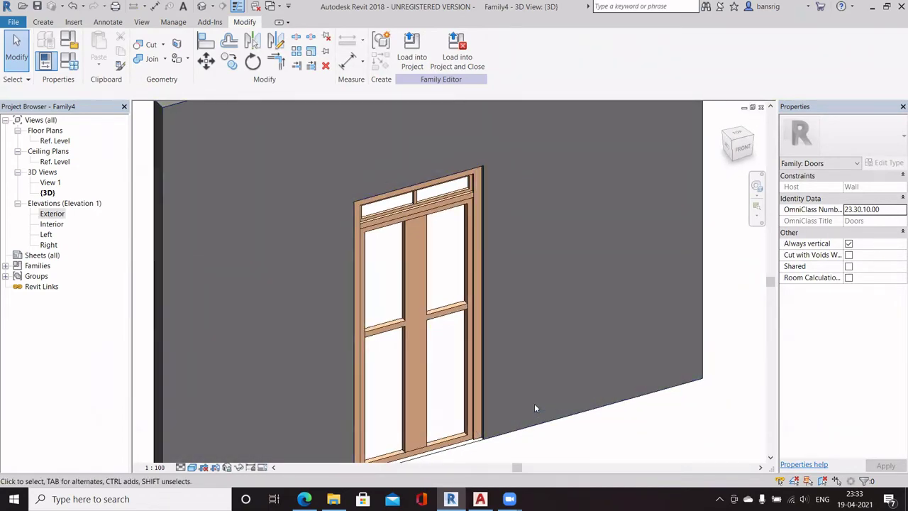
shift+middle_drag(536, 409, 450, 357)
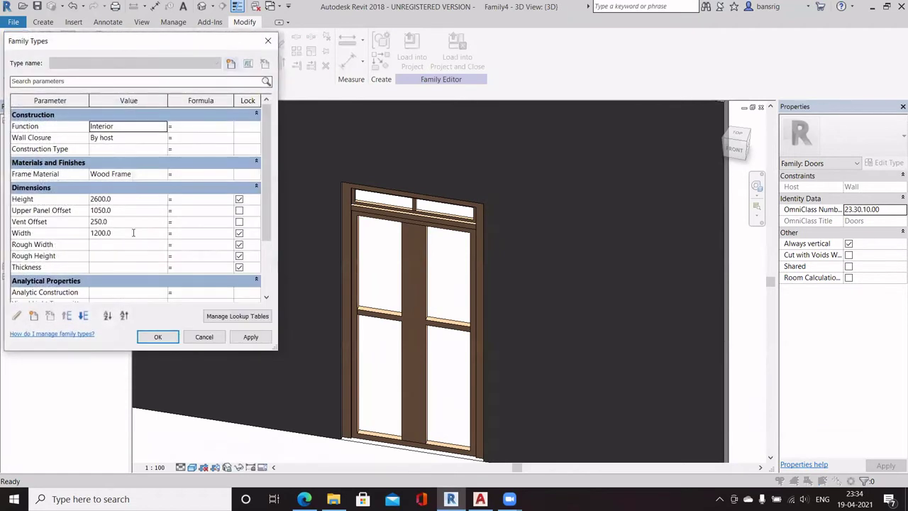
click(133, 233)
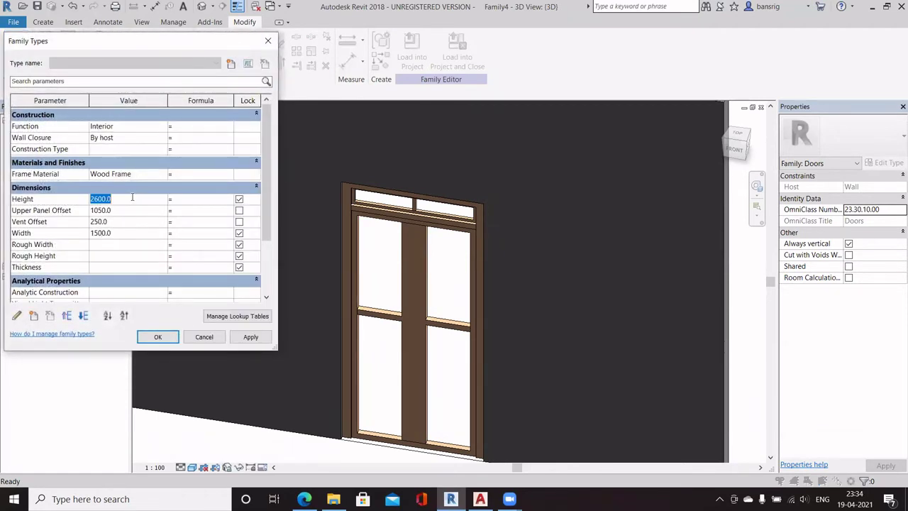
click(140, 208)
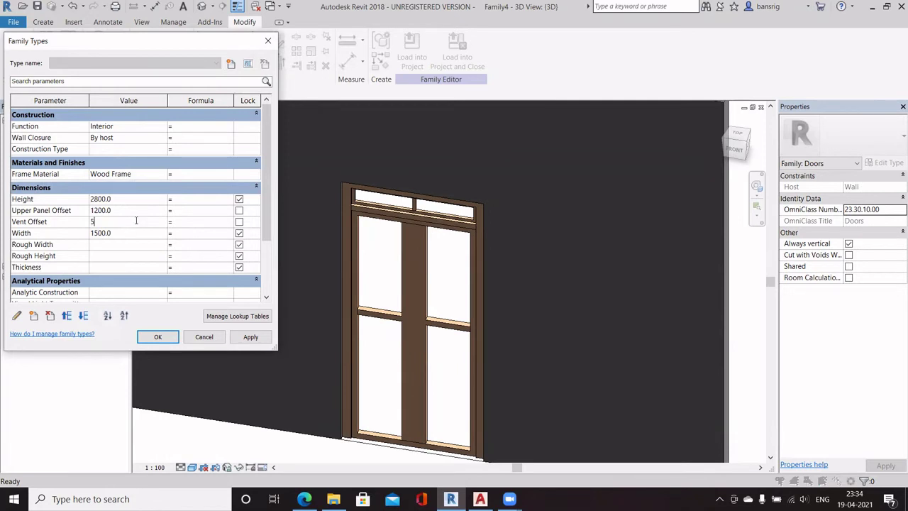
click(242, 338)
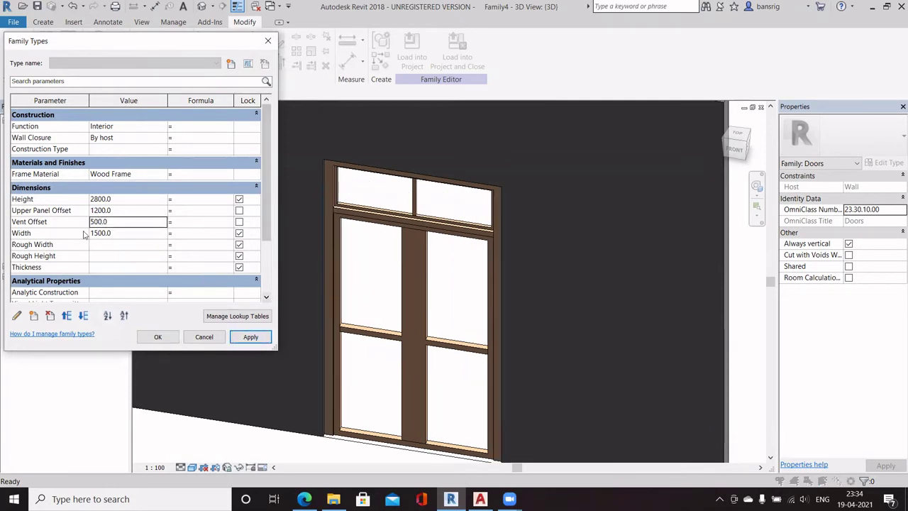
- Close the family types and undo the last flex of the door's dimensions
click(173, 340)
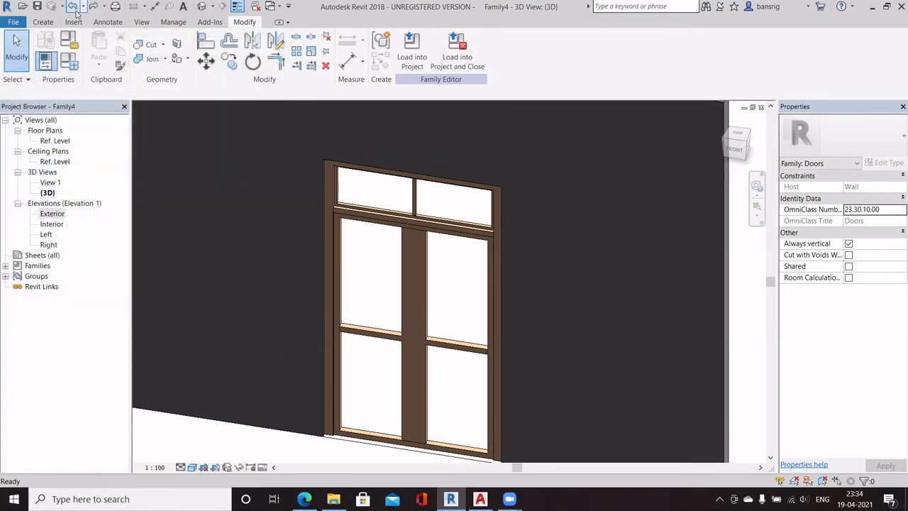
click(74, 7)
scroll(440, 131, down, 2)
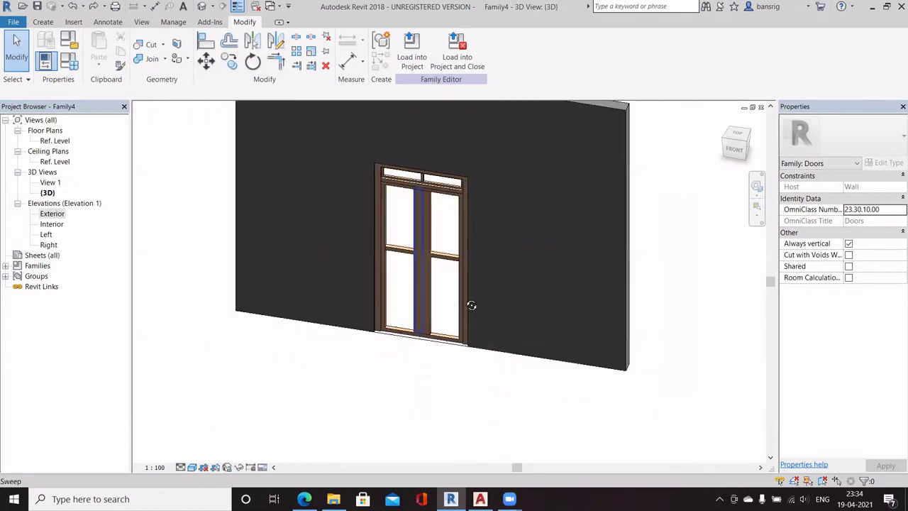
mouse_move(471, 306)
shift+middle_down()
mouse_move(659, 292)
mouse_move(454, 301)
shift+middle_up()
- Review the door in the Exterior elevation and Ref. Level plan, and display the active work plane in the 3D view
double_click(52, 214)
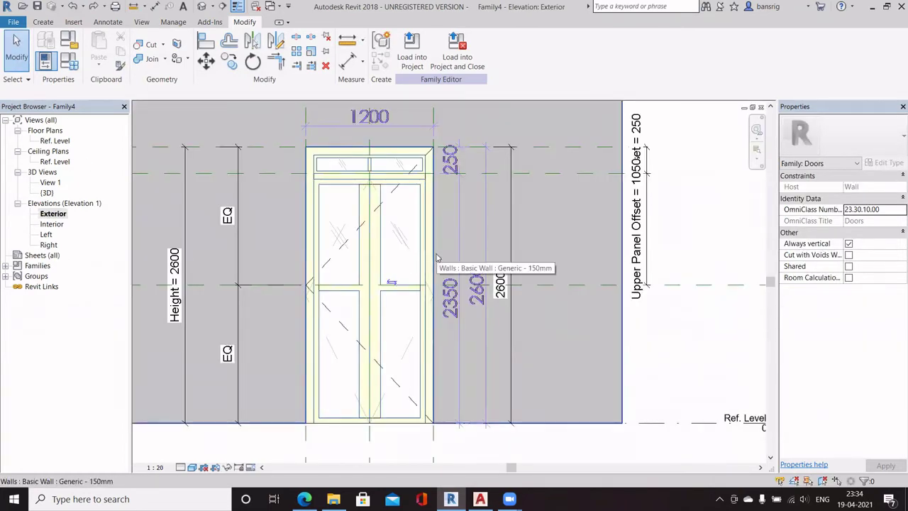
scroll(397, 170, up, 3)
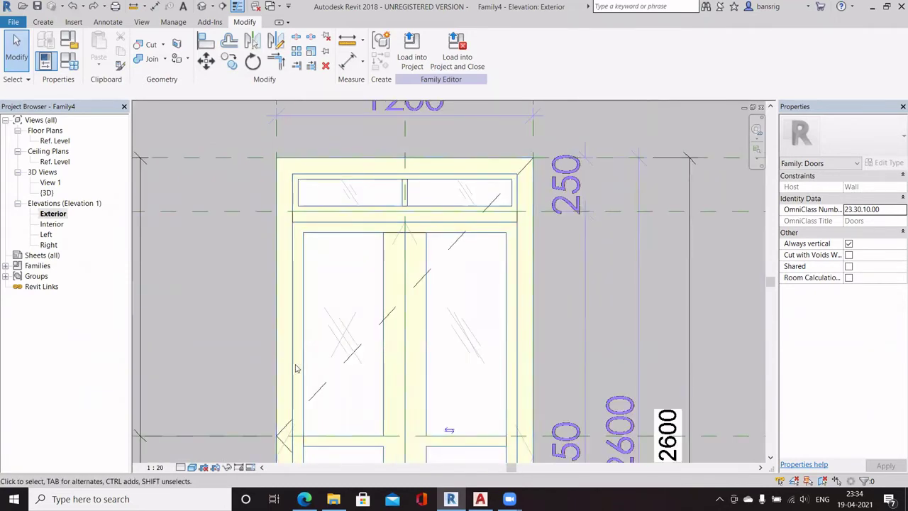
middle_drag(408, 414, 393, 204)
scroll(448, 324, down, 2)
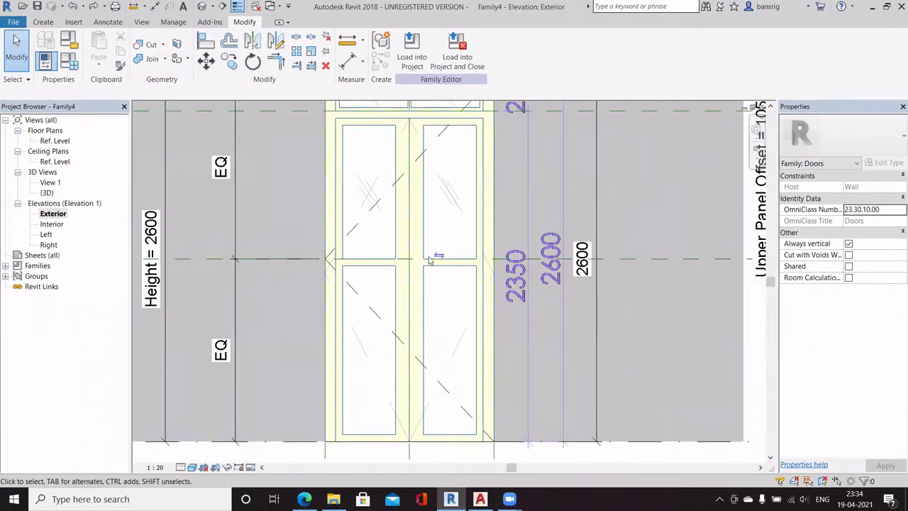
middle_drag(430, 261, 425, 324)
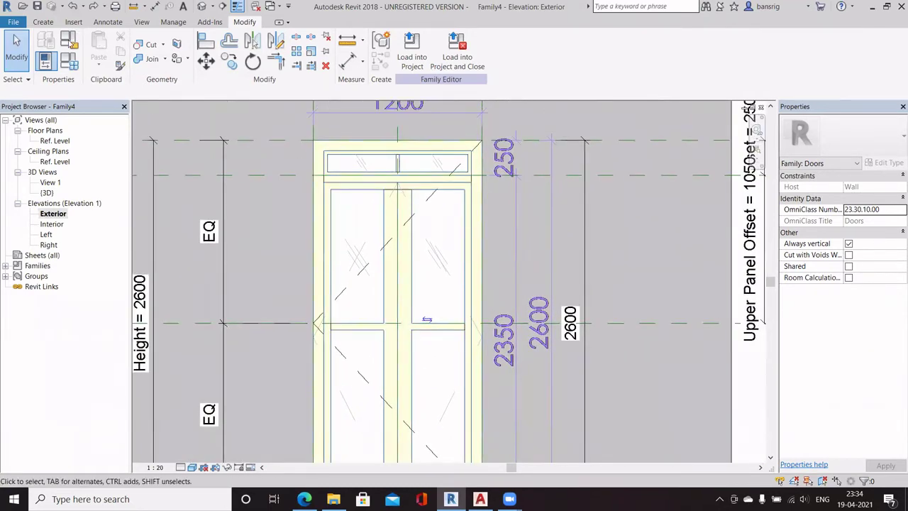
click(43, 22)
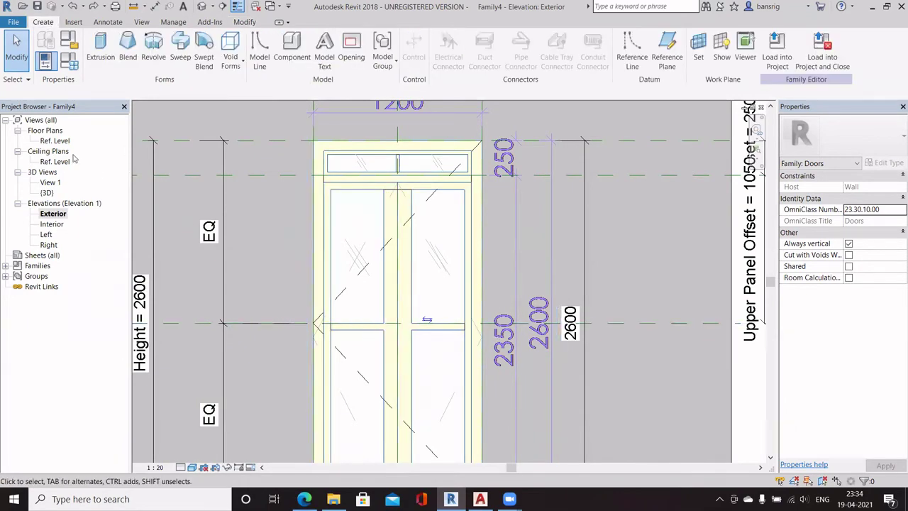
double_click(54, 142)
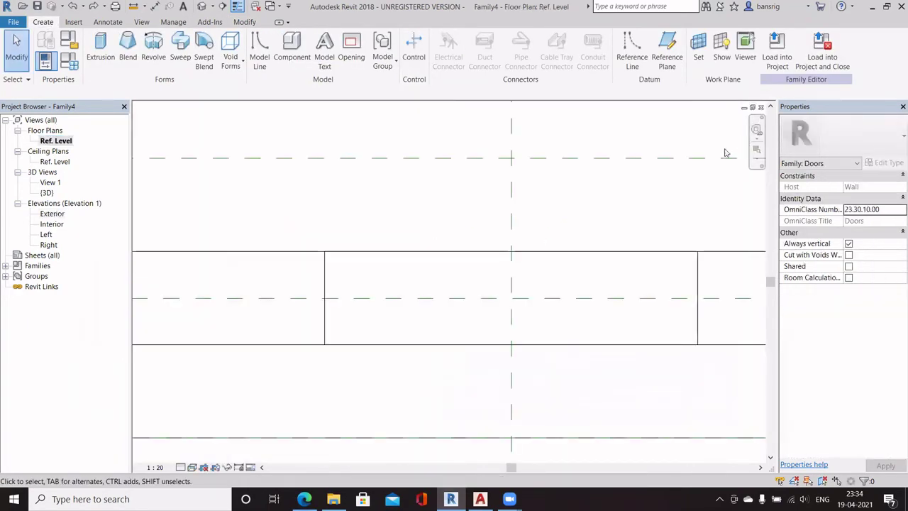
click(202, 7)
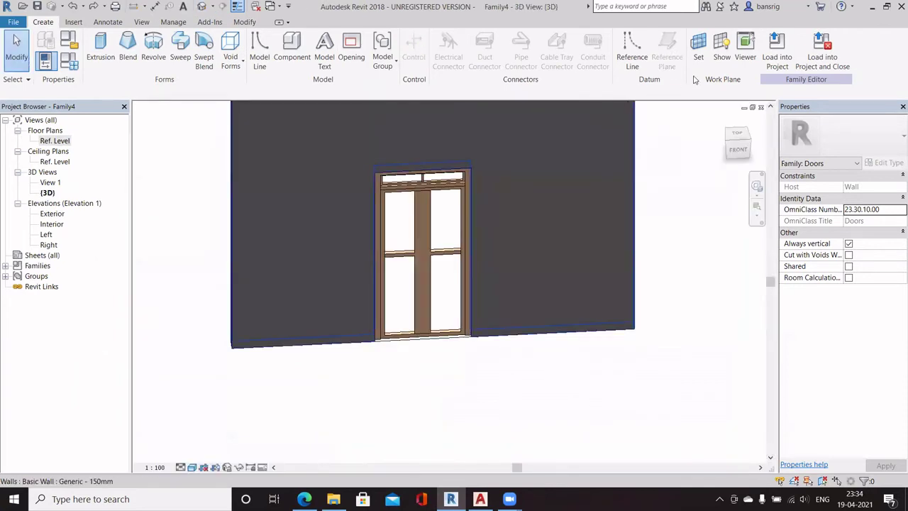
click(722, 51)
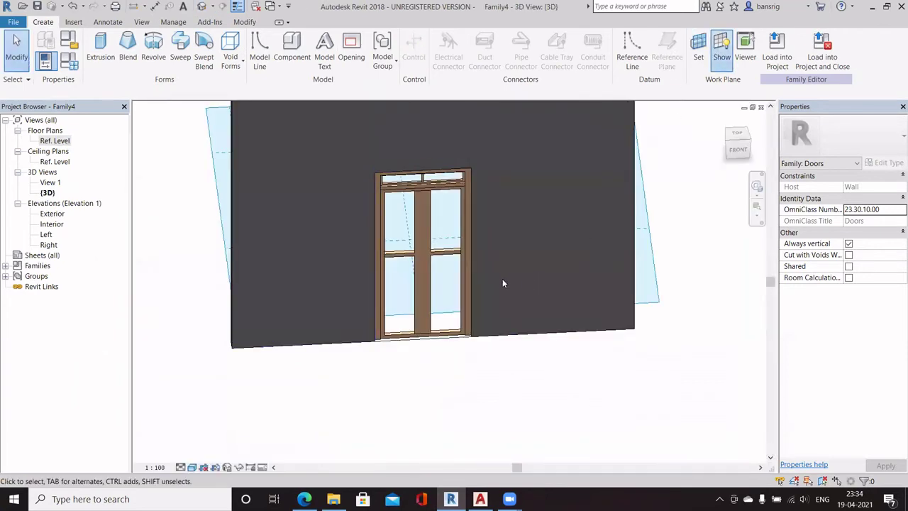
- From the Ref. Level plan, set the work plane to the reference plane along the wall's centreline and open the Exterior elevation
double_click(57, 142)
click(701, 57)
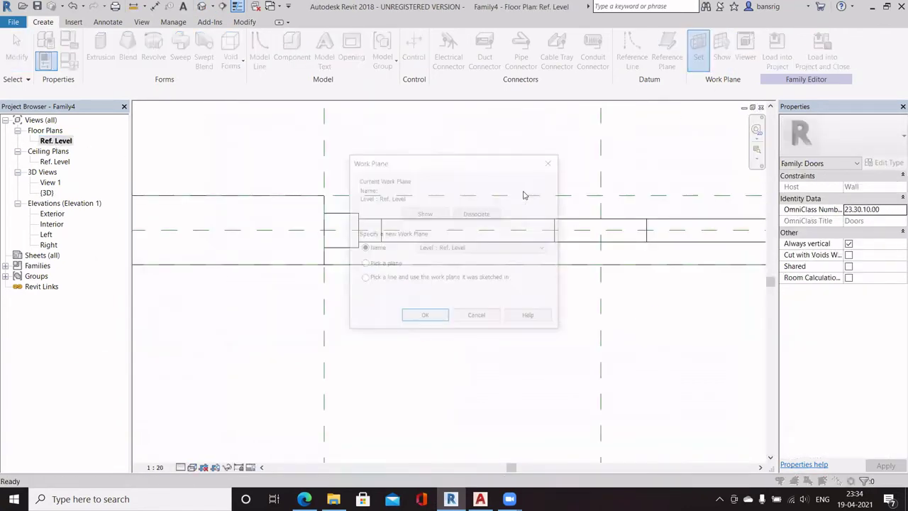
click(424, 318)
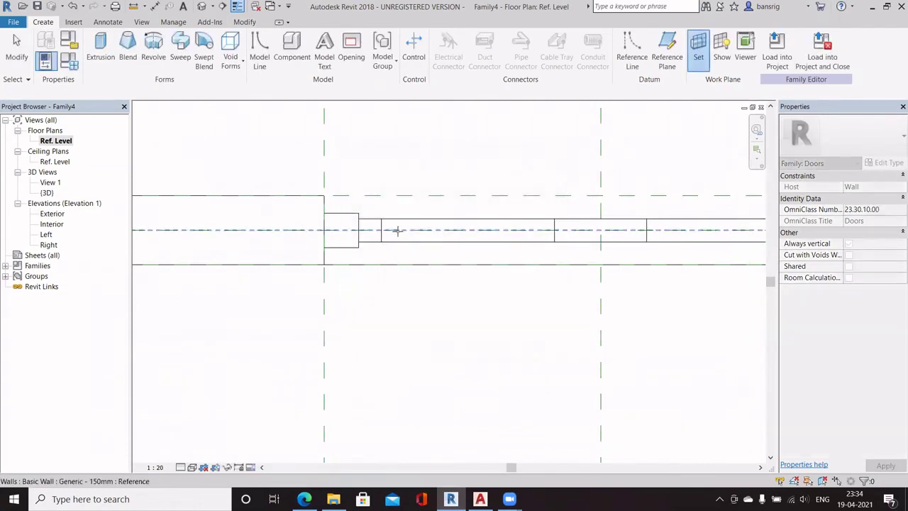
click(399, 231)
click(454, 362)
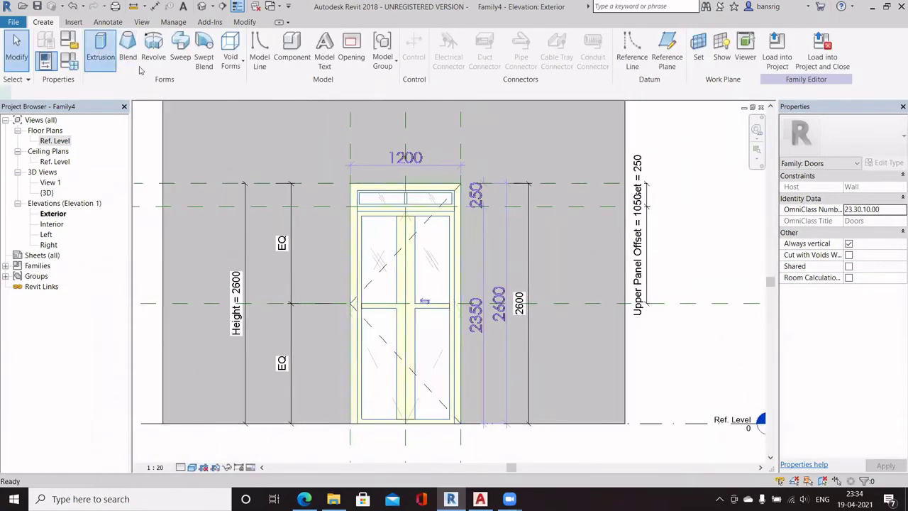
- Sketch an extrusion profile of two 487.5 by 125 mm rectangles filling the vent openings, with their edges locked to the frame
click(100, 46)
click(444, 39)
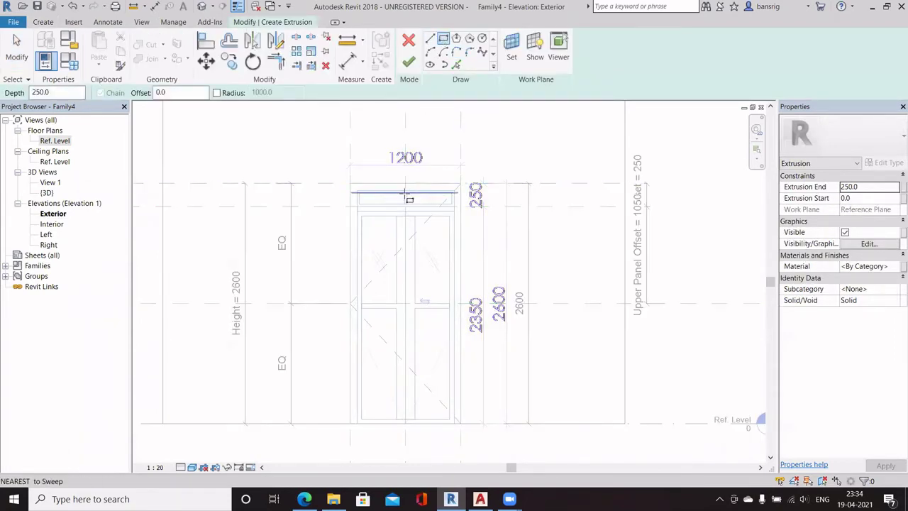
scroll(406, 196, up, 5)
click(242, 215)
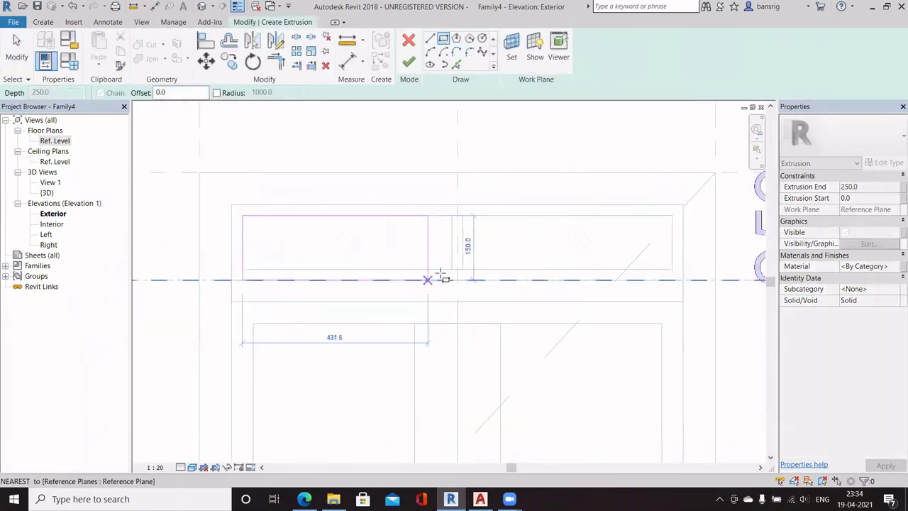
click(452, 268)
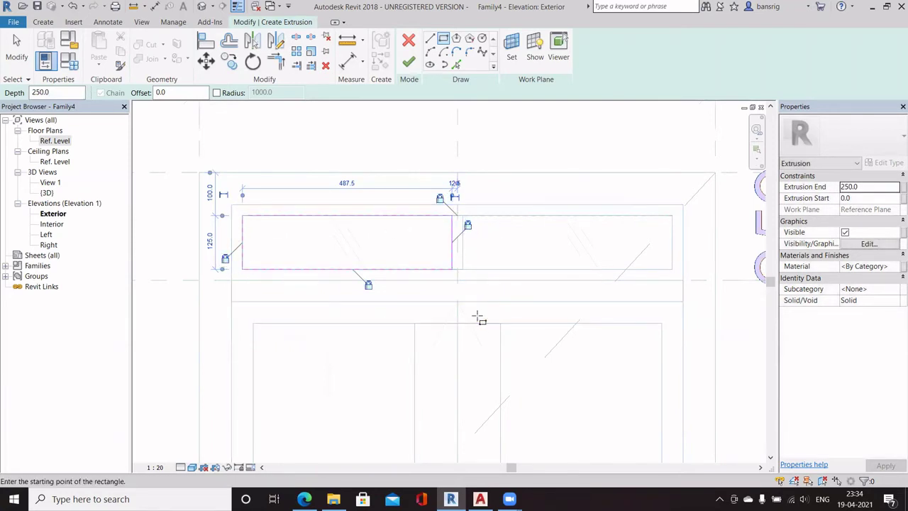
click(673, 216)
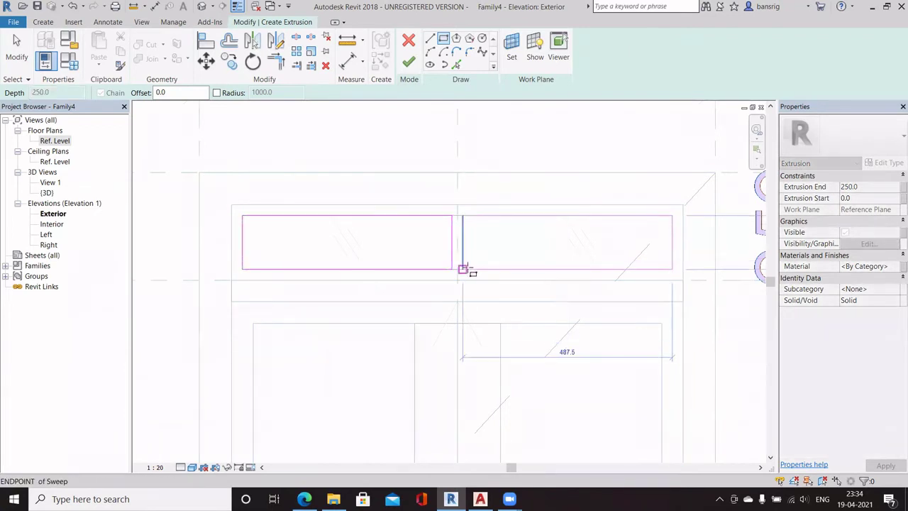
click(463, 269)
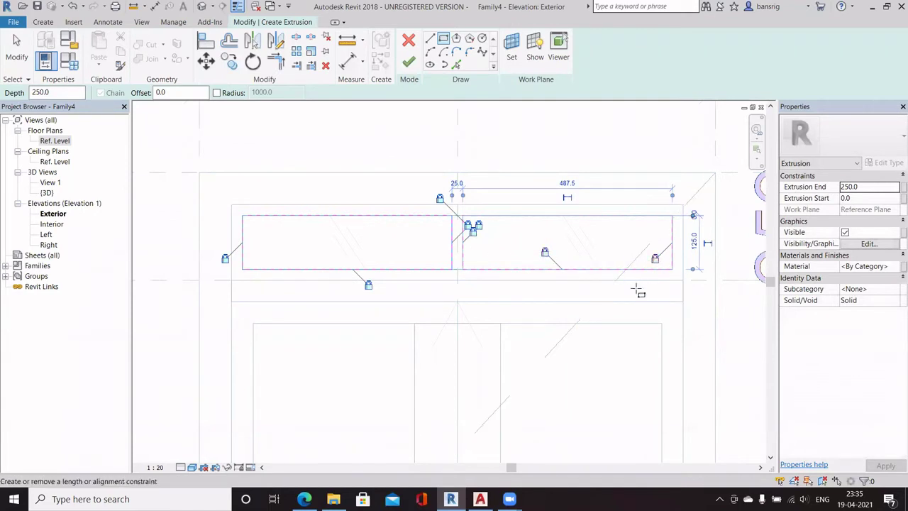
middle_drag(528, 338, 467, 347)
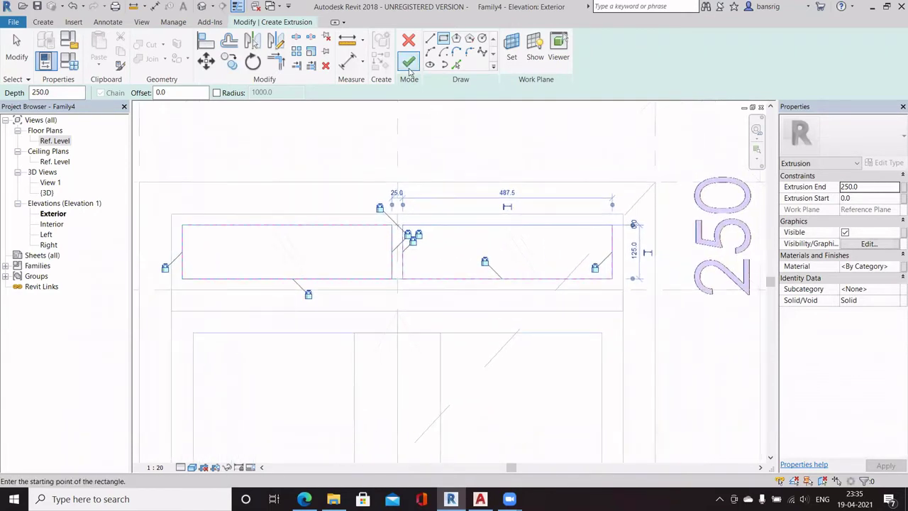
key(Escape)
key(Escape)
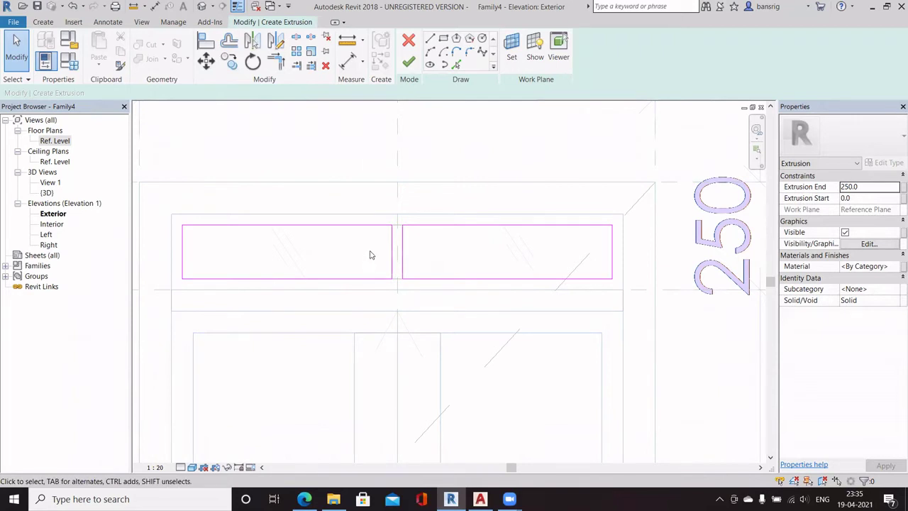
- Set the vent panel's Extrusion Start to -5 and Extrusion End to 5, and finish the extrusion
click(864, 198)
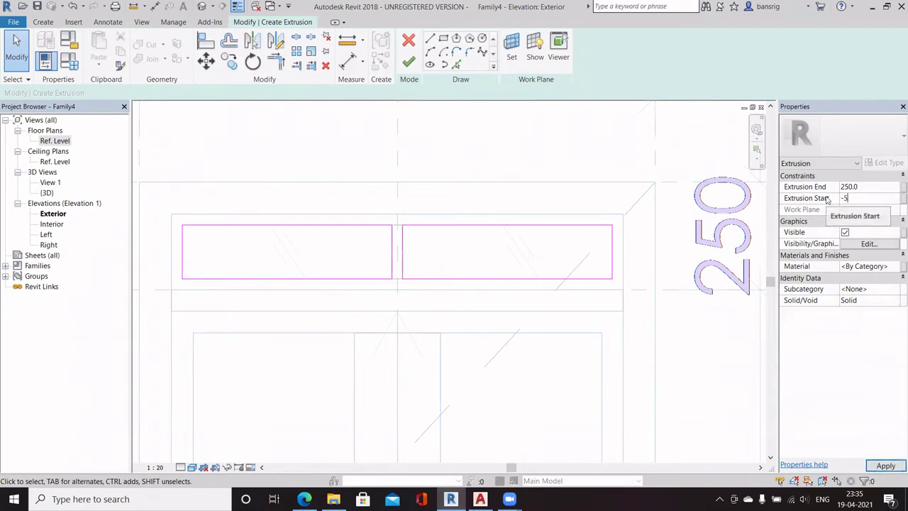
click(870, 186)
text(5)
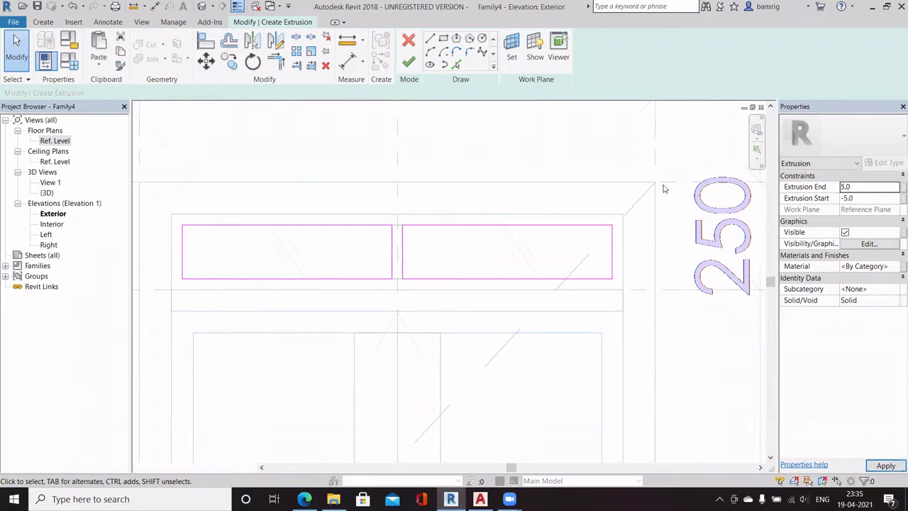
click(409, 61)
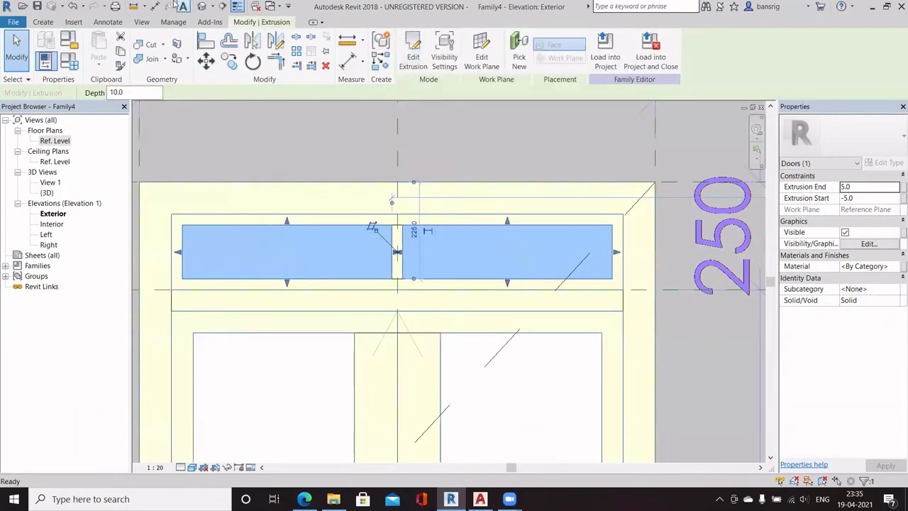
- In the 3D view, hide the work plane and examine how the vent panel extrusion sits within the frame
click(202, 7)
shift+middle_drag(427, 357, 542, 312)
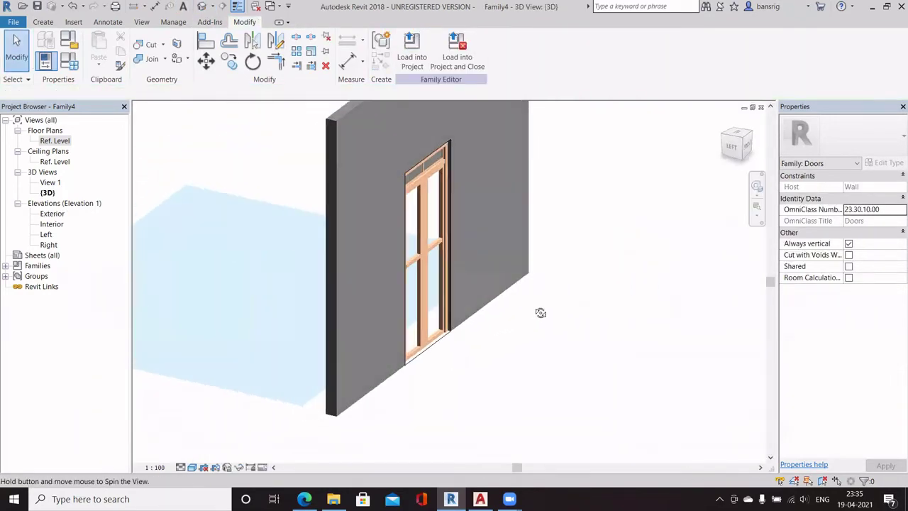
click(42, 22)
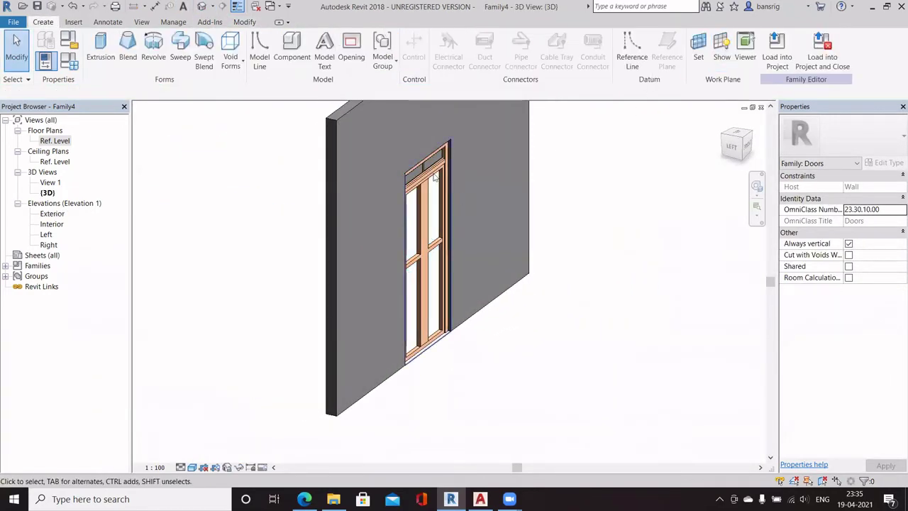
scroll(426, 147, up, 3)
scroll(427, 148, up, 4)
scroll(484, 175, up, 2)
click(483, 202)
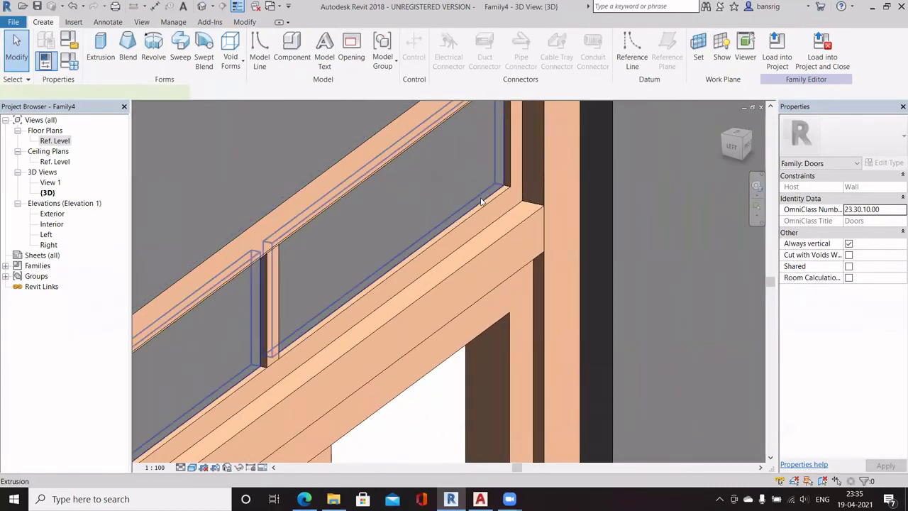
shift+middle_drag(449, 293, 324, 309)
scroll(255, 196, up, 6)
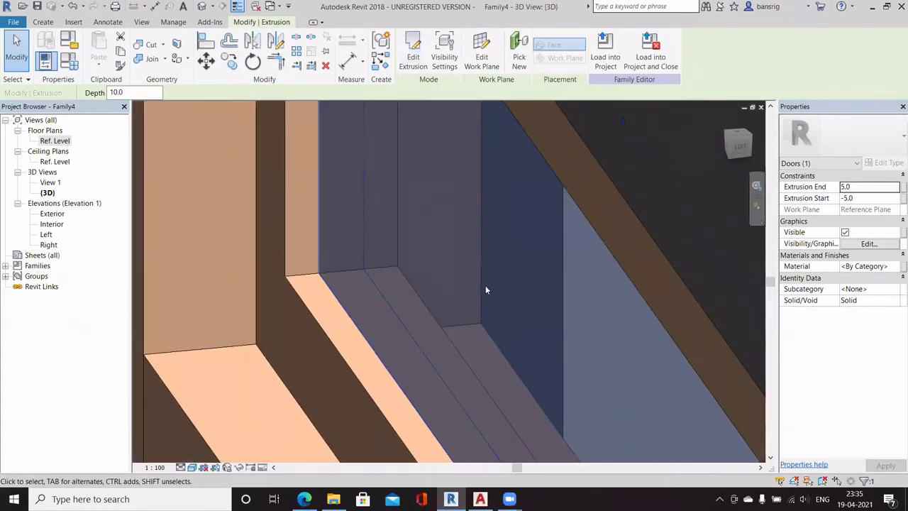
- Check the vent panel extrusion's position against the wall centreline in the Ref. Level plan, and return to the 3D view
key(Delete)
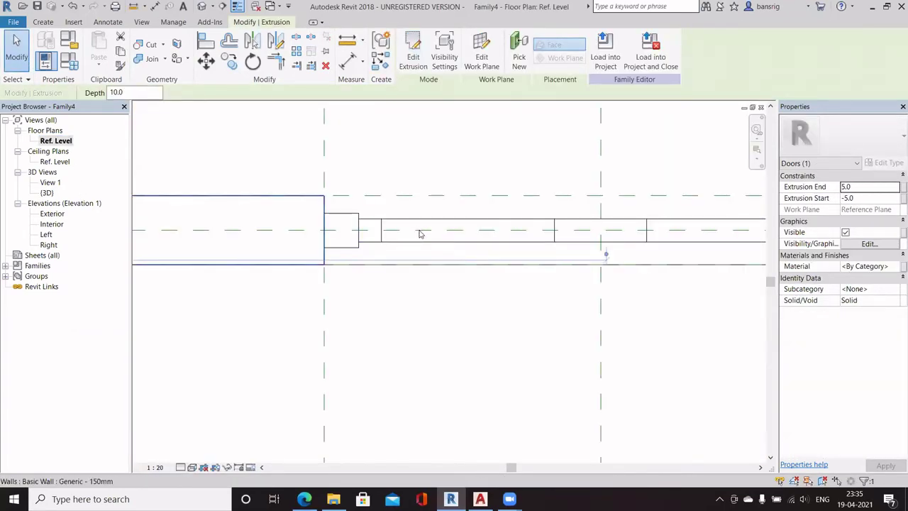
click(419, 242)
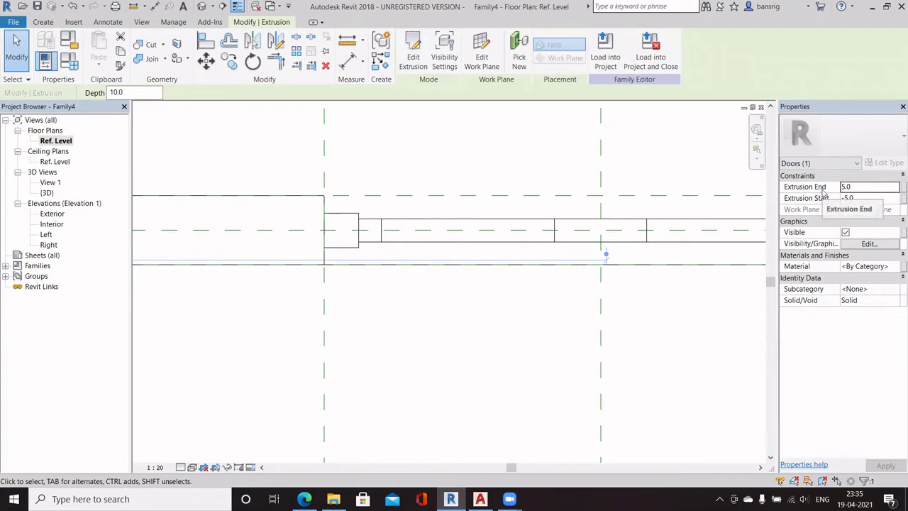
click(202, 7)
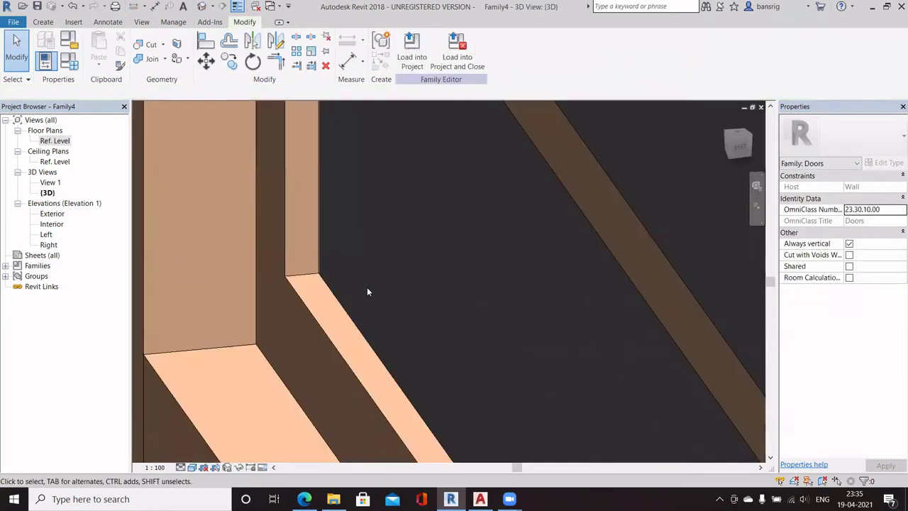
- Associate the vent panel extrusion's Material with a new family type parameter named Vent Panel Material
scroll(313, 254, down, 4)
scroll(317, 262, up, 3)
click(319, 263)
scroll(319, 262, down, 2)
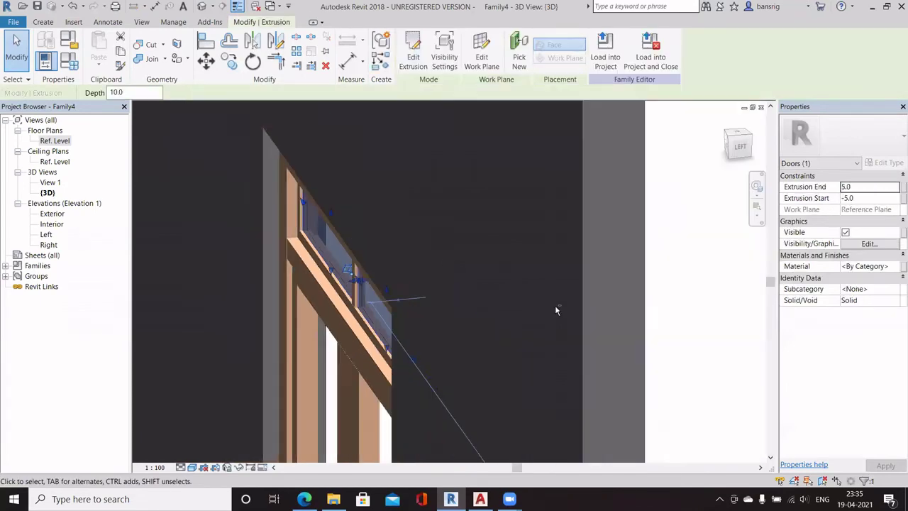
shift+middle_drag(542, 312, 407, 305)
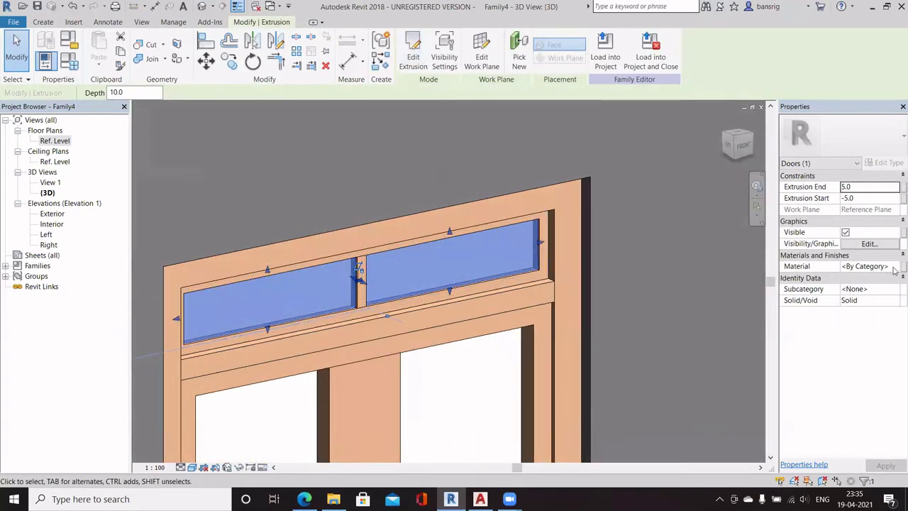
click(902, 267)
click(372, 321)
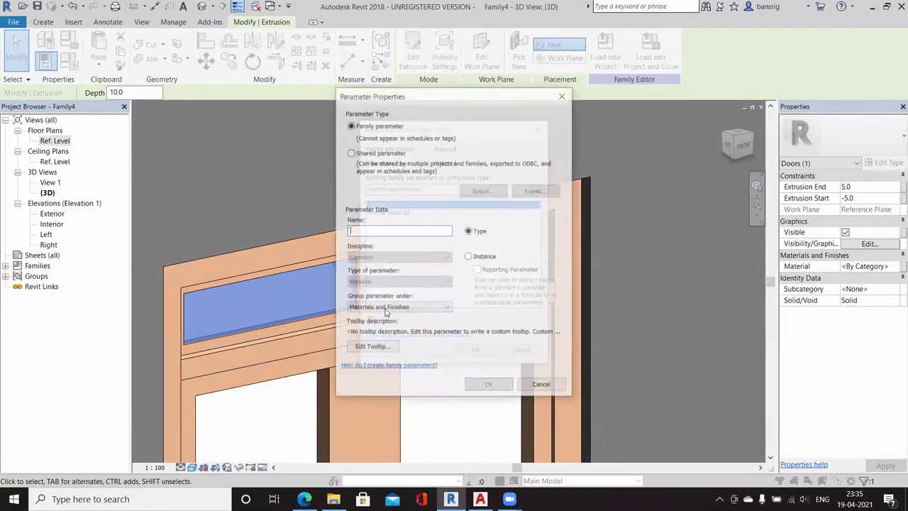
text(Panel Material)
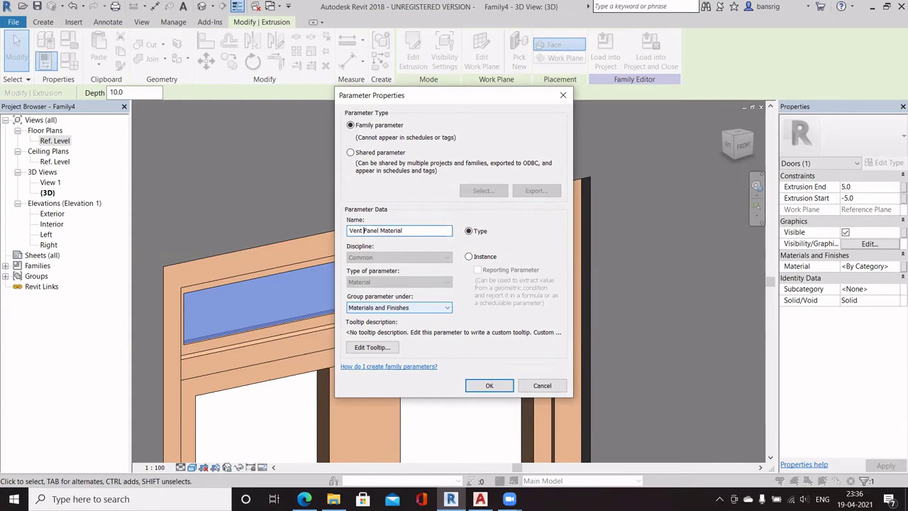
click(490, 386)
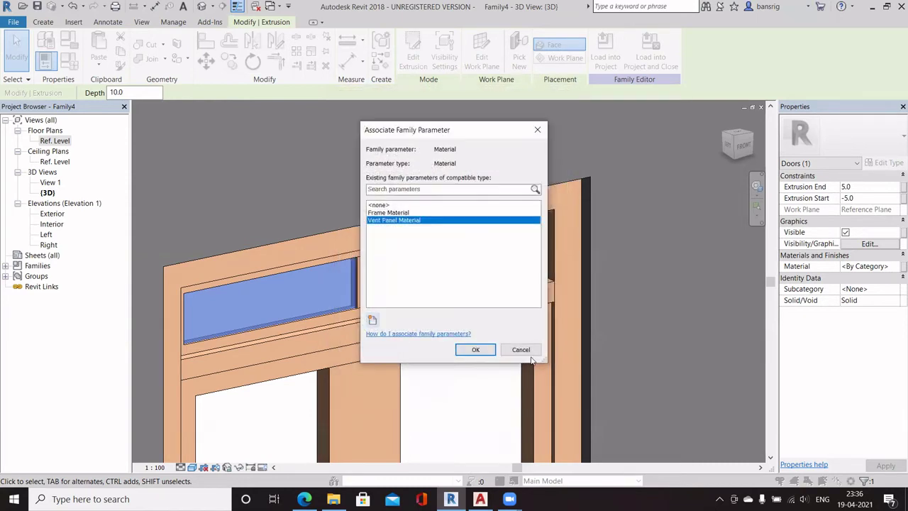
click(466, 350)
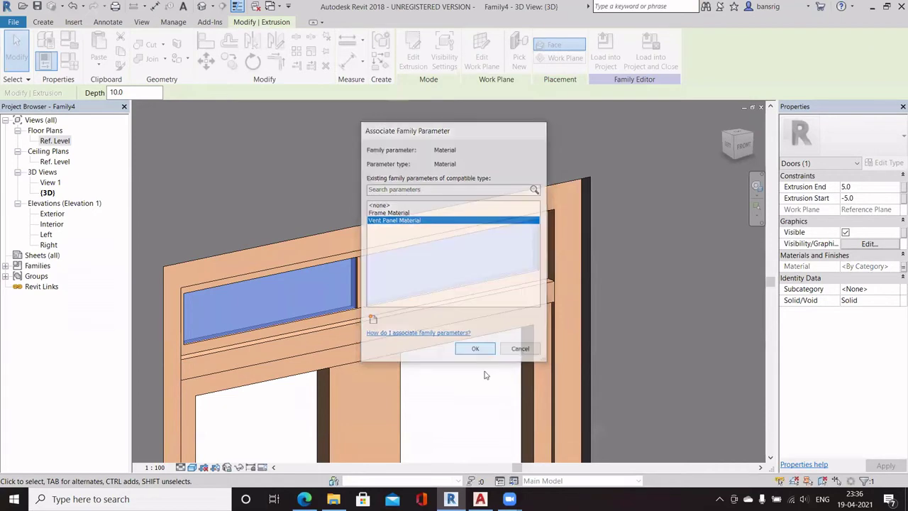
- In the family types, set the Vent Panel Material to Glass and accept the change
click(73, 64)
click(73, 64)
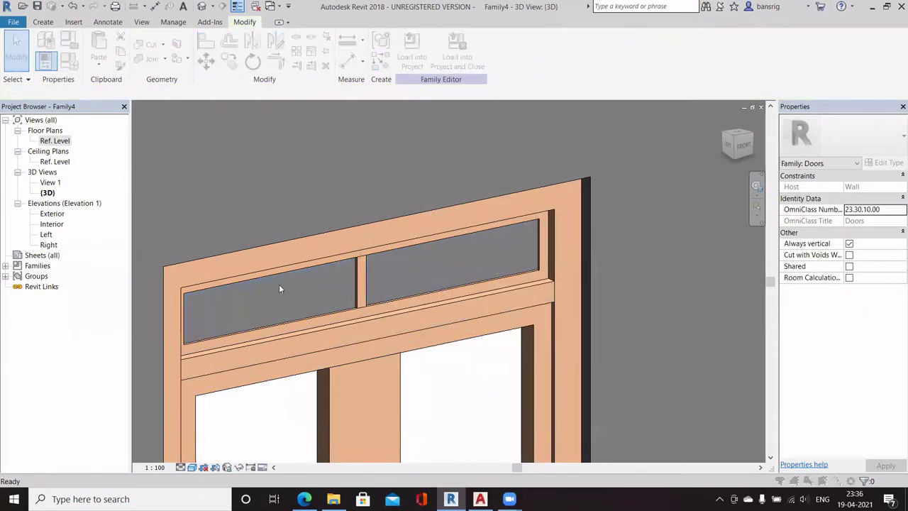
drag(161, 42, 449, 50)
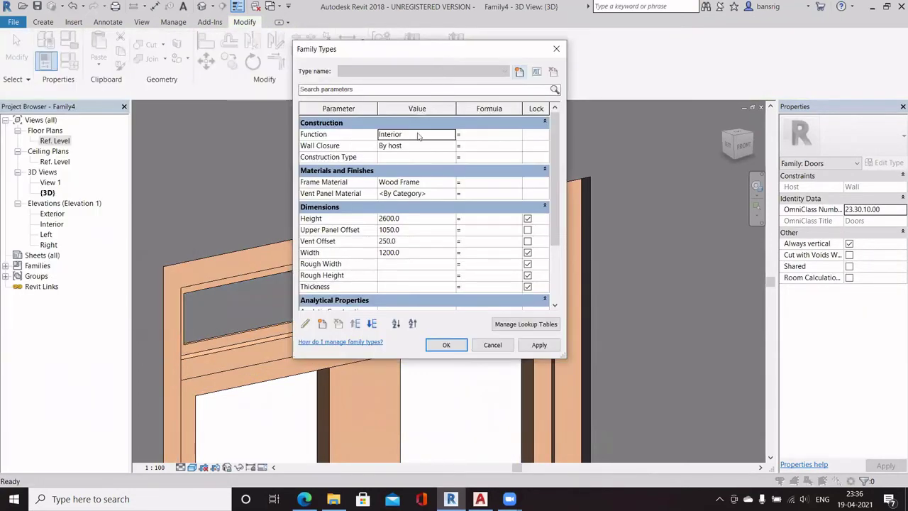
click(424, 193)
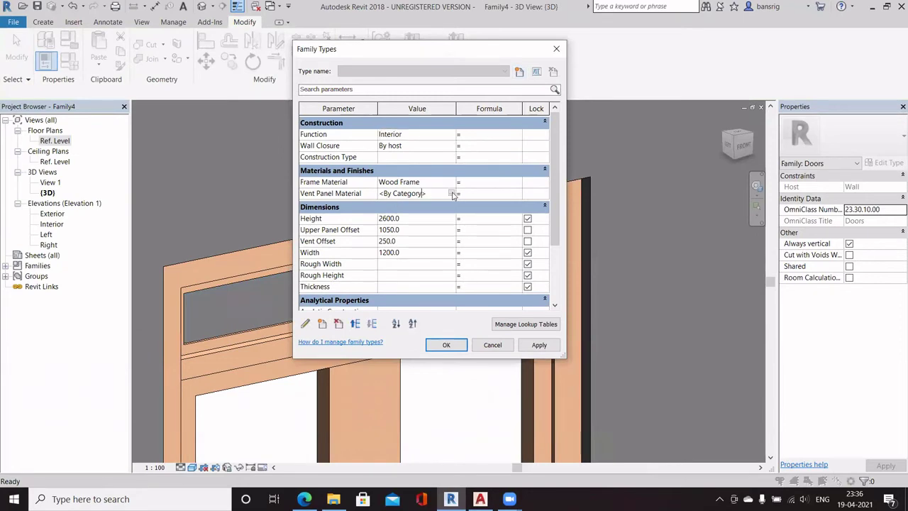
click(452, 193)
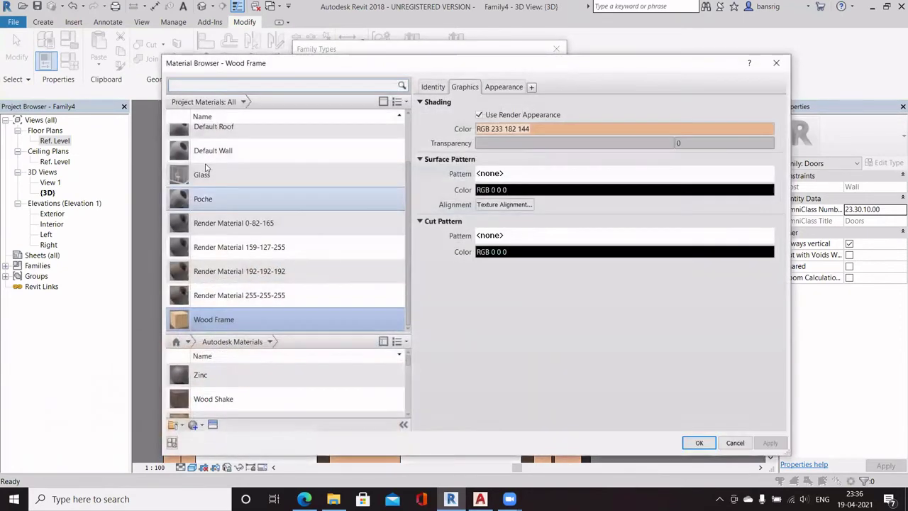
click(298, 176)
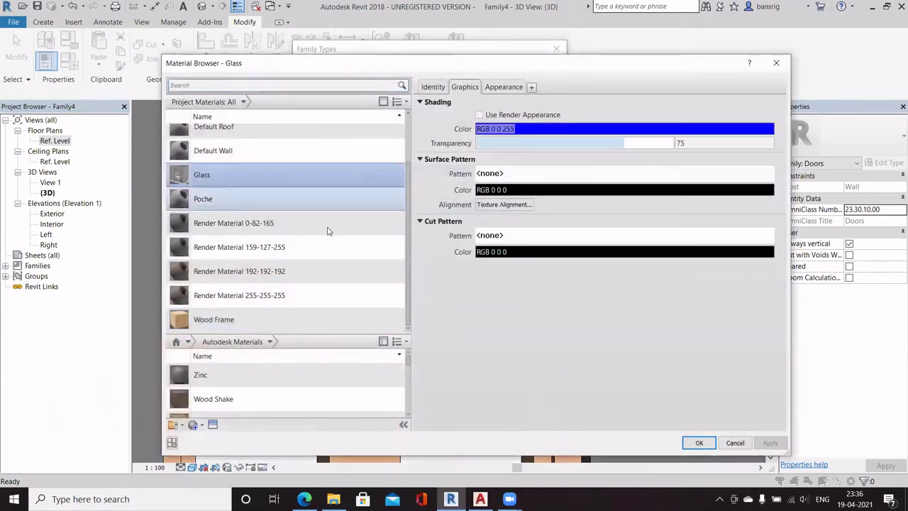
click(698, 443)
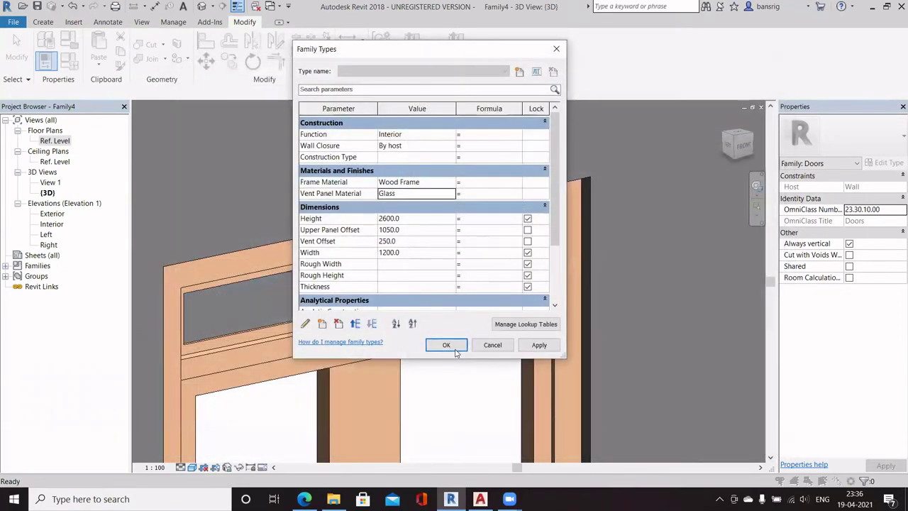
click(446, 345)
- Flex the door family by applying a Width of 1500, and restore the Width to 1200
scroll(478, 376, down, 3)
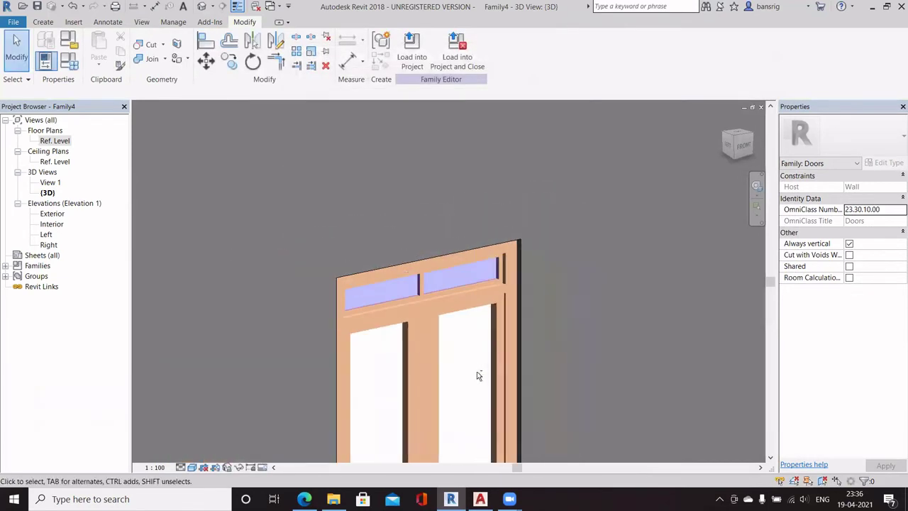
mouse_move(477, 377)
shift+middle_down()
mouse_move(318, 330)
mouse_move(525, 335)
mouse_move(664, 367)
mouse_move(487, 352)
mouse_move(435, 352)
mouse_move(445, 371)
mouse_move(406, 360)
shift+middle_up()
scroll(440, 343, down, 2)
key(f)
key(t)
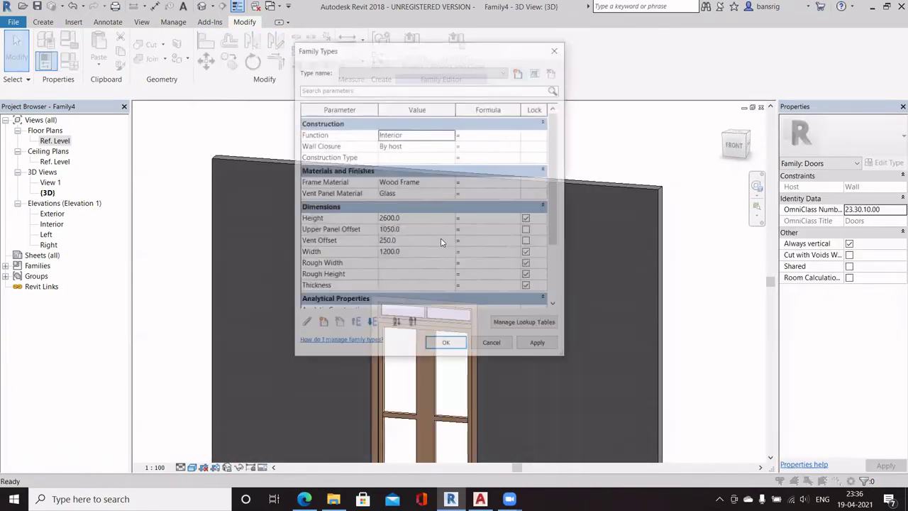
click(421, 252)
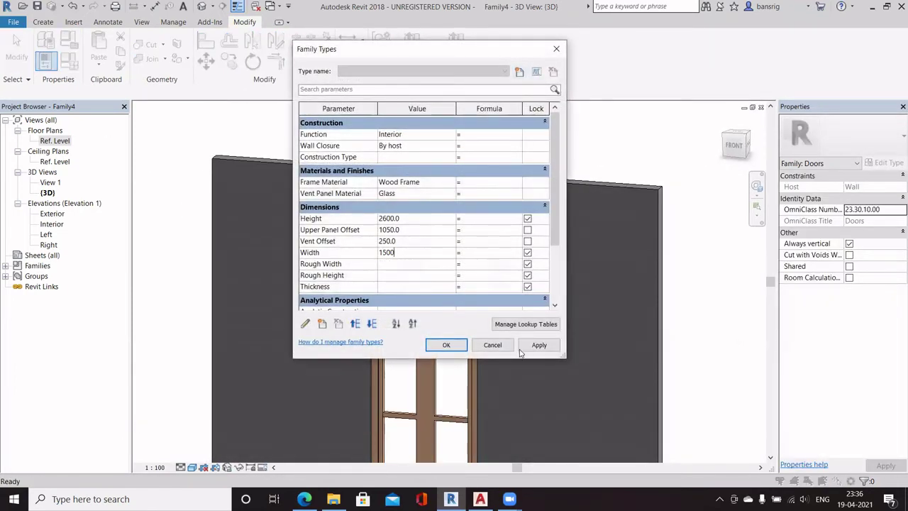
click(462, 345)
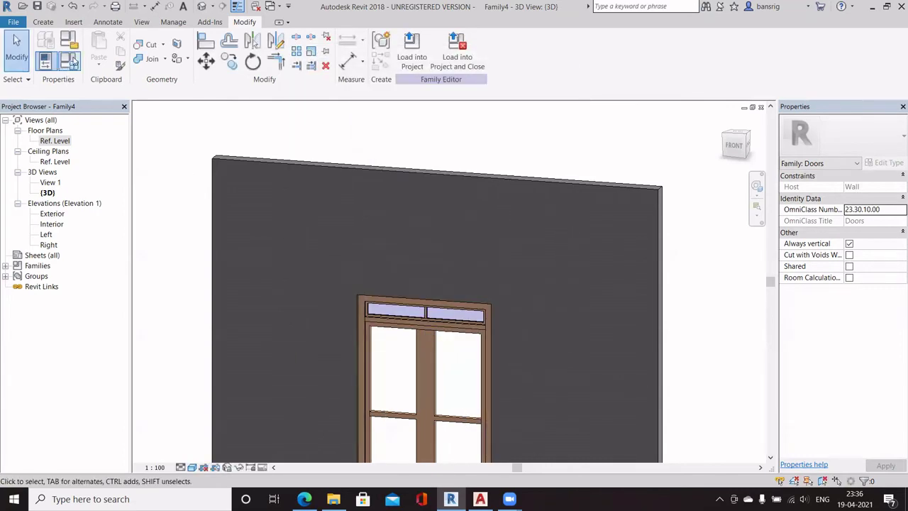
key(f)
key(t)
click(410, 253)
text(1200)
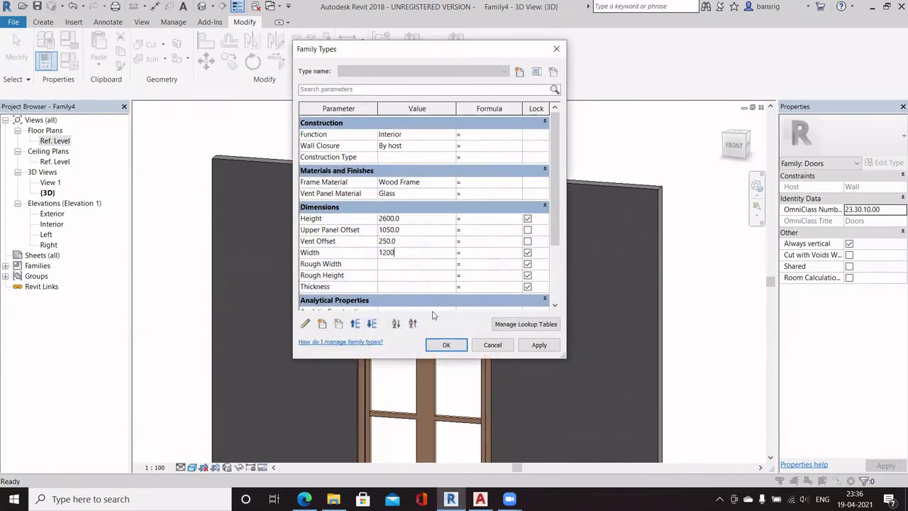
click(446, 345)
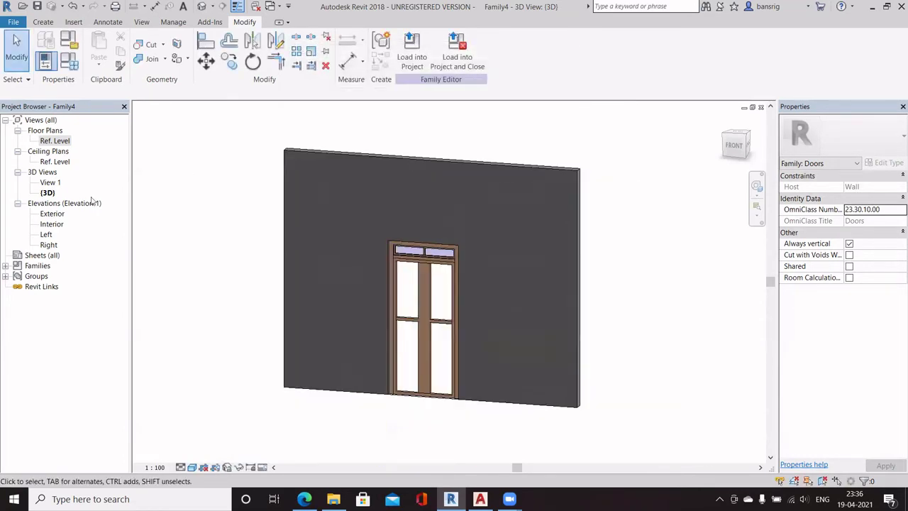
- Open the Exterior elevation and start a new extrusion for the upper door panels
double_click(52, 214)
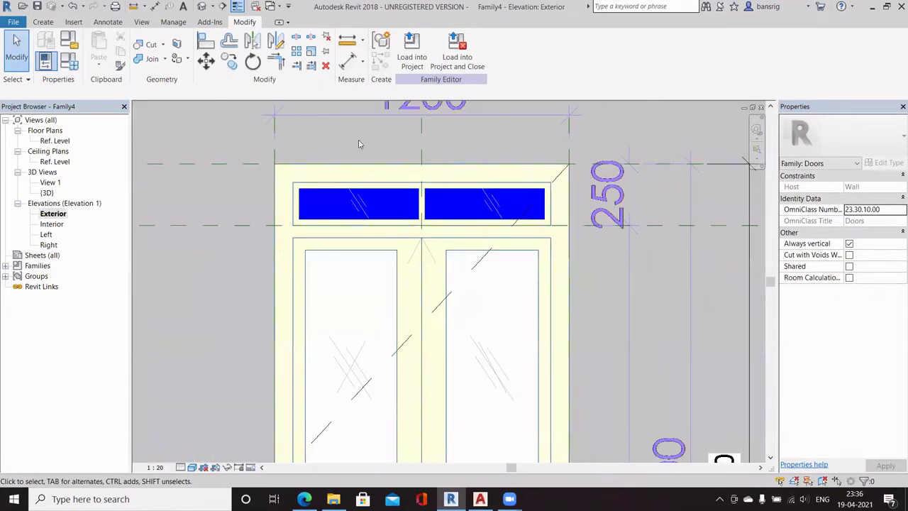
click(41, 22)
scroll(359, 344, down, 3)
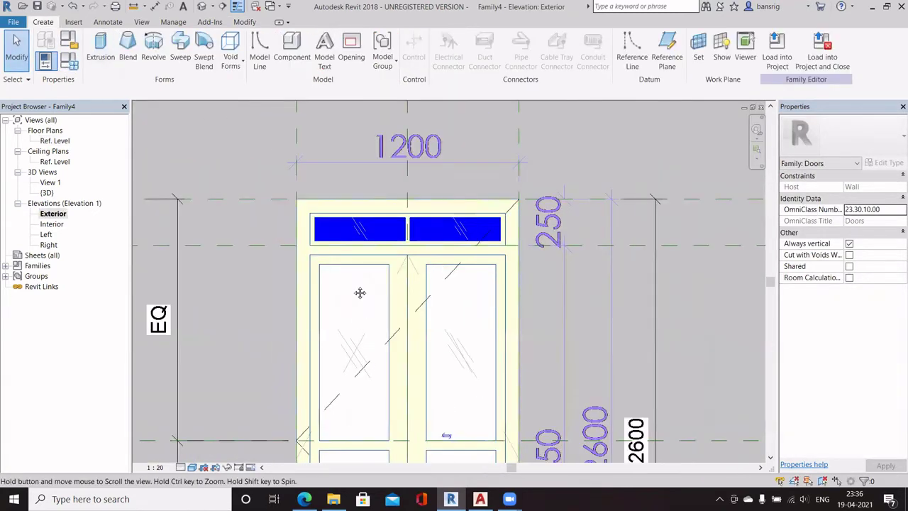
scroll(360, 292, up, 2)
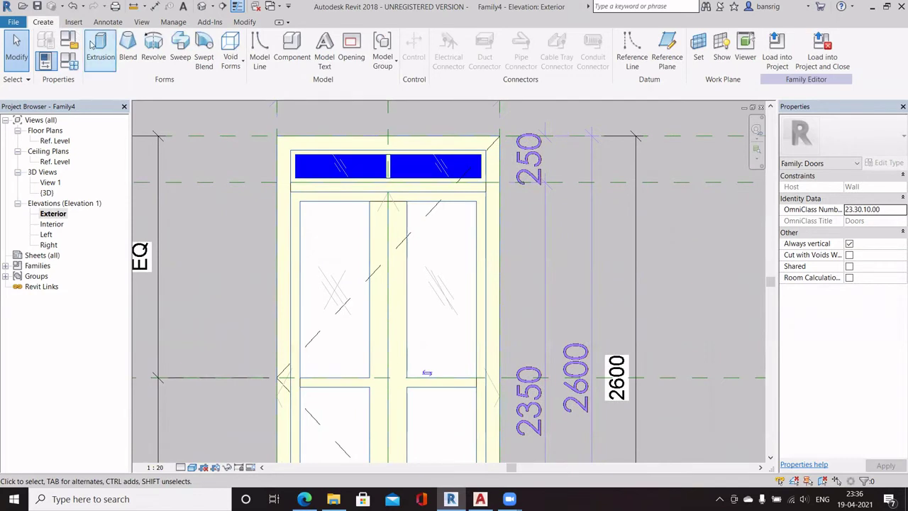
click(100, 48)
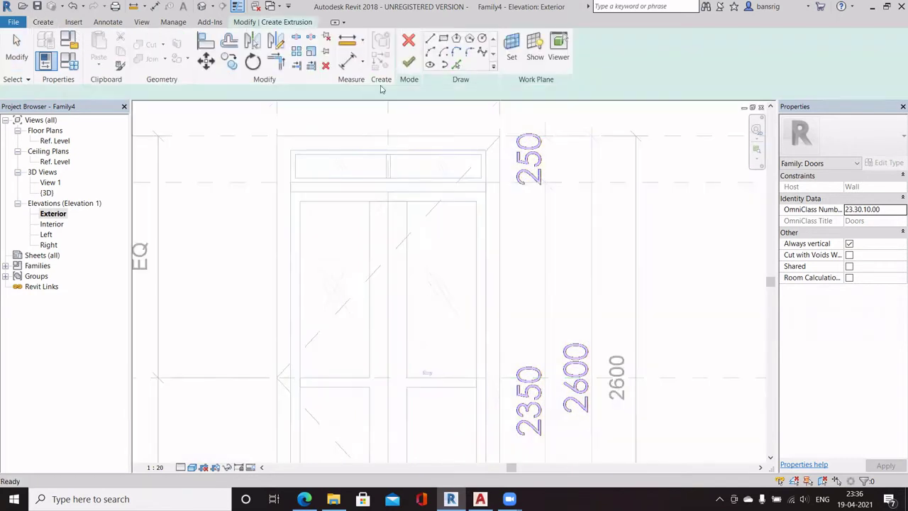
- Try sketching a 375 by 950 mm rectangle in the upper-left door panel opening and locking its edges
click(299, 201)
click(369, 378)
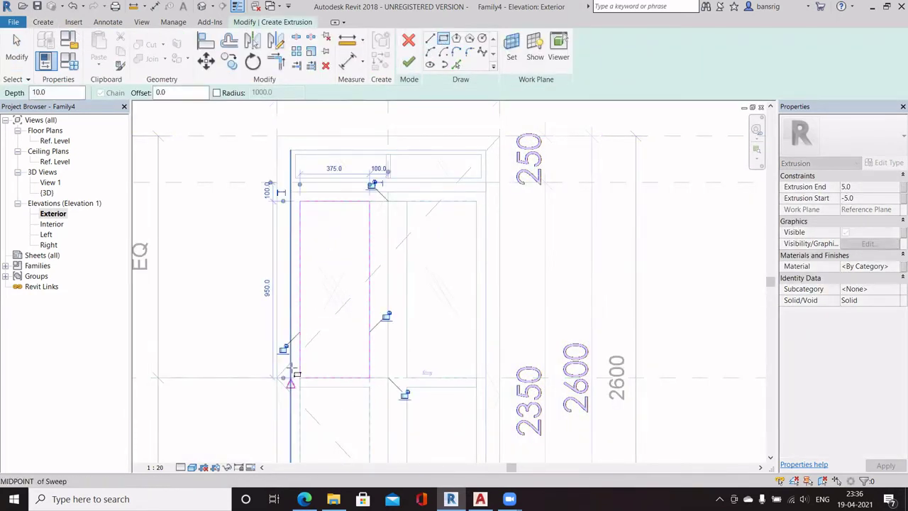
click(373, 185)
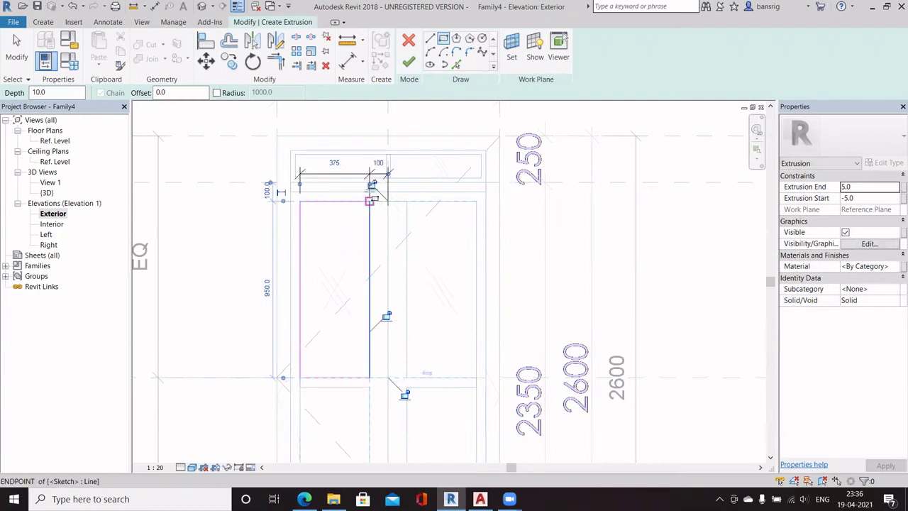
scroll(370, 187, up, 3)
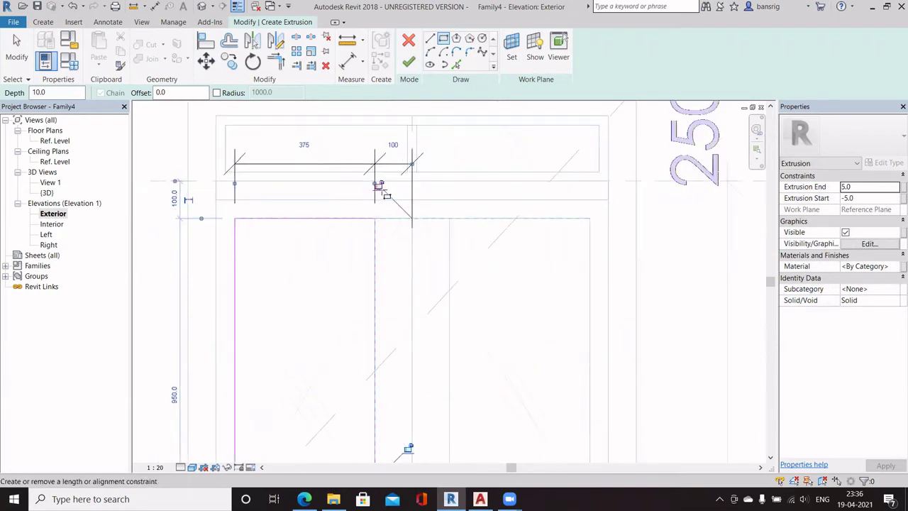
scroll(391, 270, down, 3)
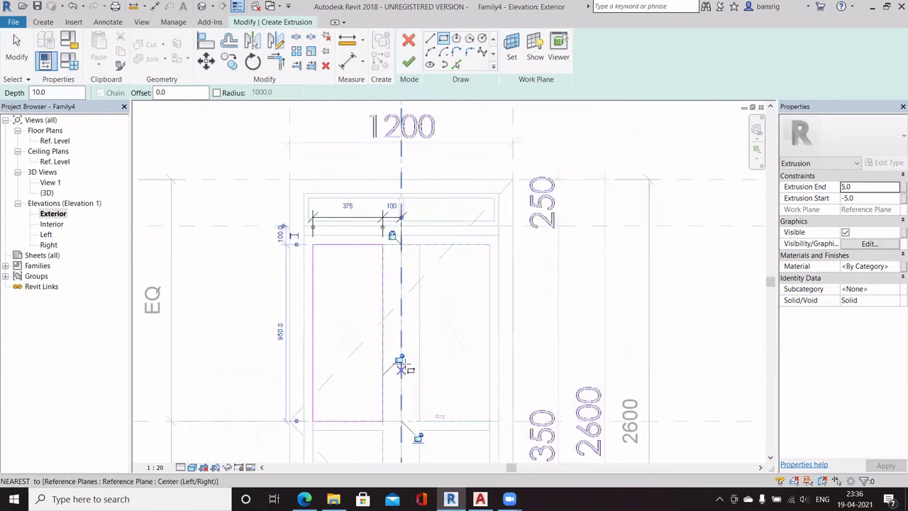
click(401, 361)
click(878, 461)
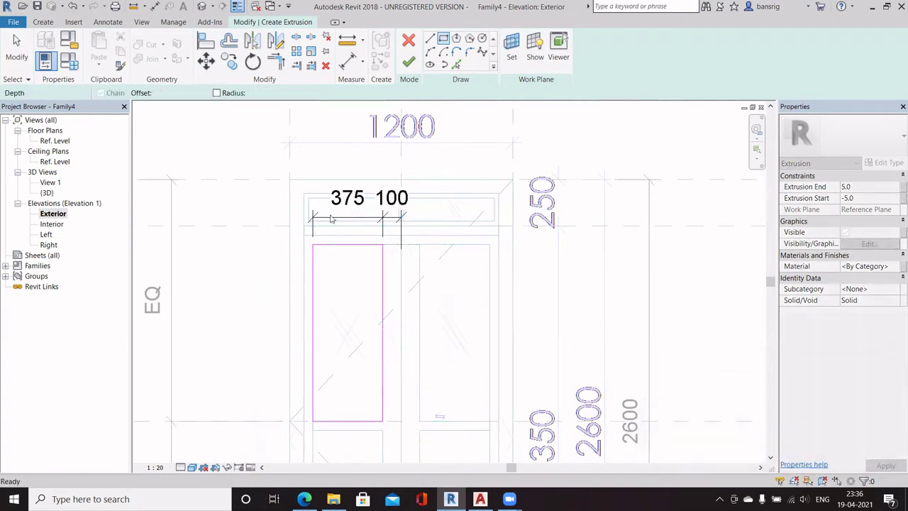
- Delete the stray dimension above the left door panel and the whole rectangle from the extrusion sketch
click(334, 220)
key(Delete)
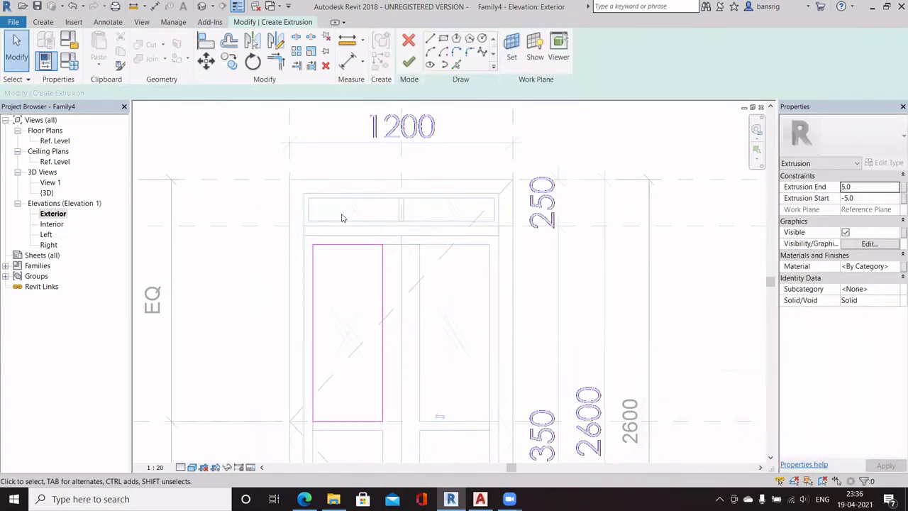
scroll(344, 215, down, 1)
key(Tab)
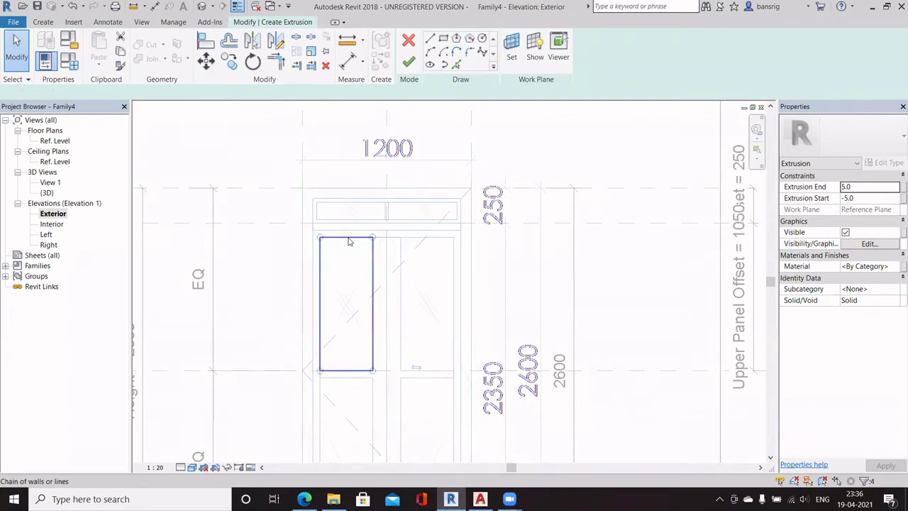
click(349, 239)
key(Delete)
- Redraw the 375 by 950 mm rectangle in the upper-left door panel opening and lock all four edges
click(443, 38)
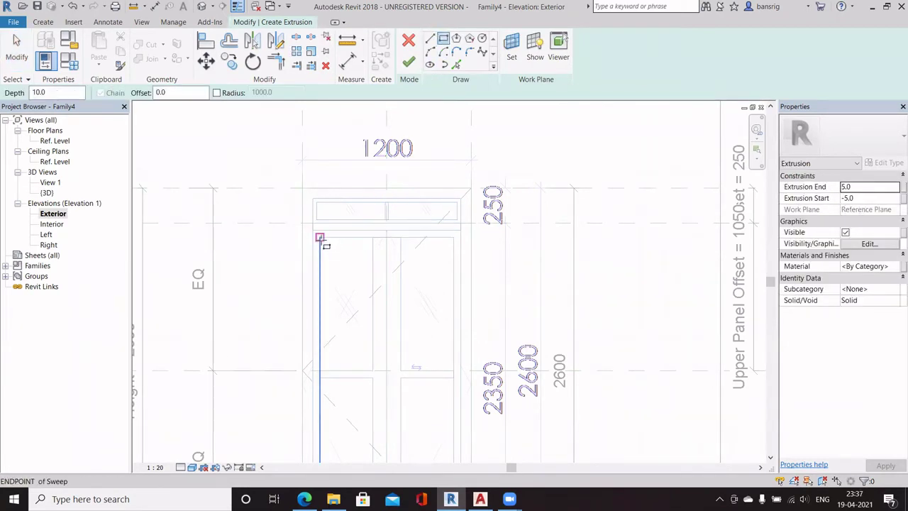
click(320, 238)
click(370, 370)
scroll(361, 387, up, 2)
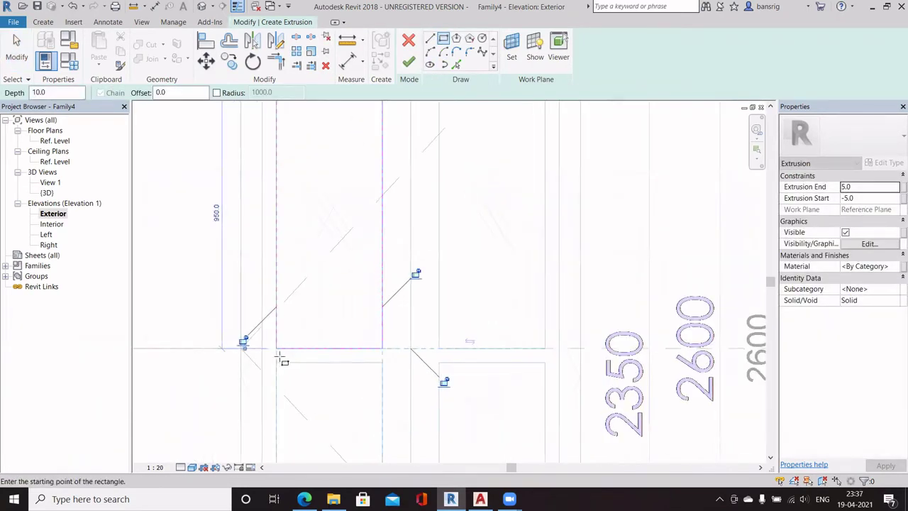
middle_drag(304, 212, 320, 431)
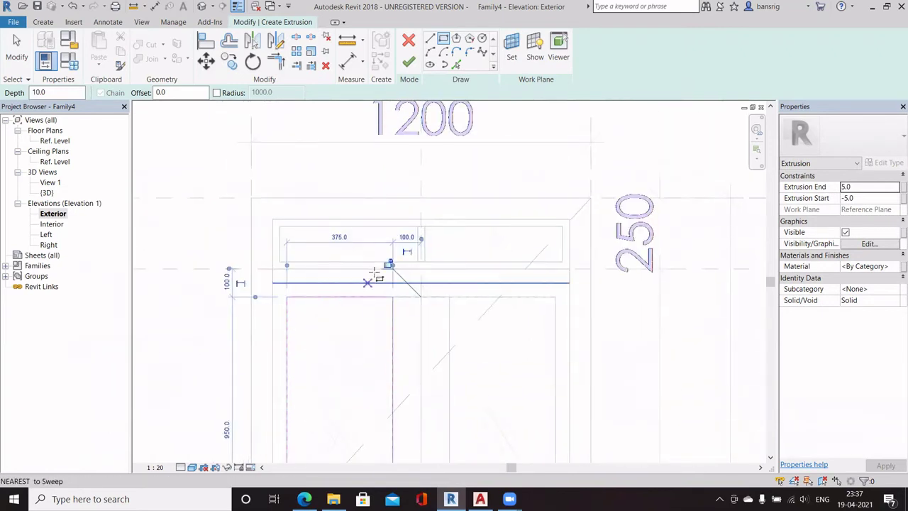
middle_drag(342, 273, 302, 113)
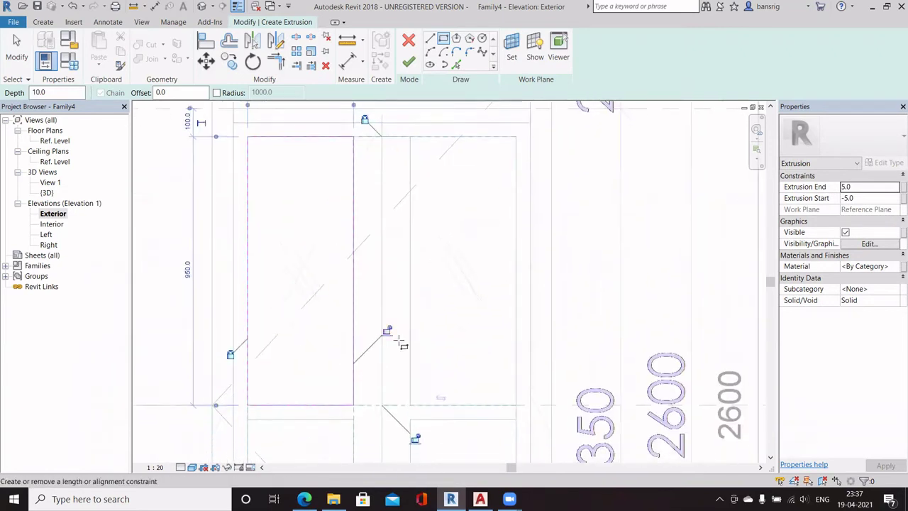
middle_drag(376, 371, 357, 228)
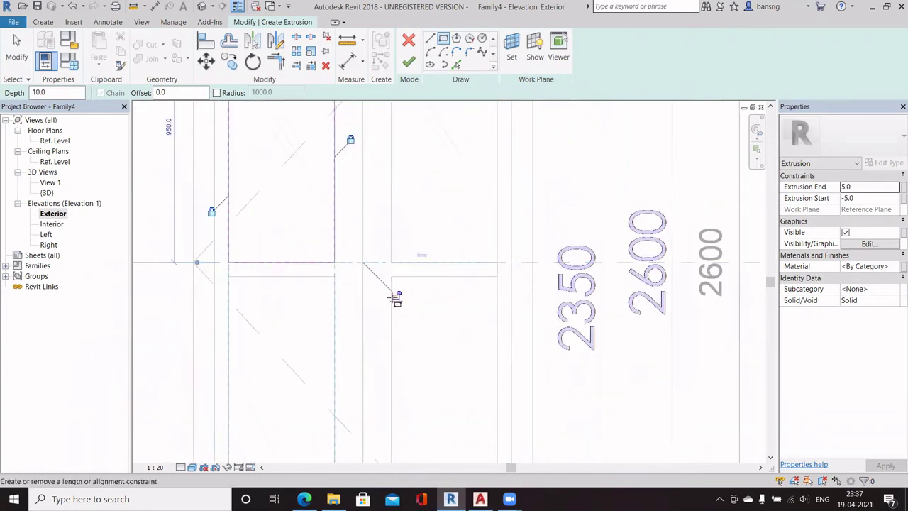
scroll(376, 341, down, 4)
key(Escape)
key(Escape)
scroll(391, 217, up, 2)
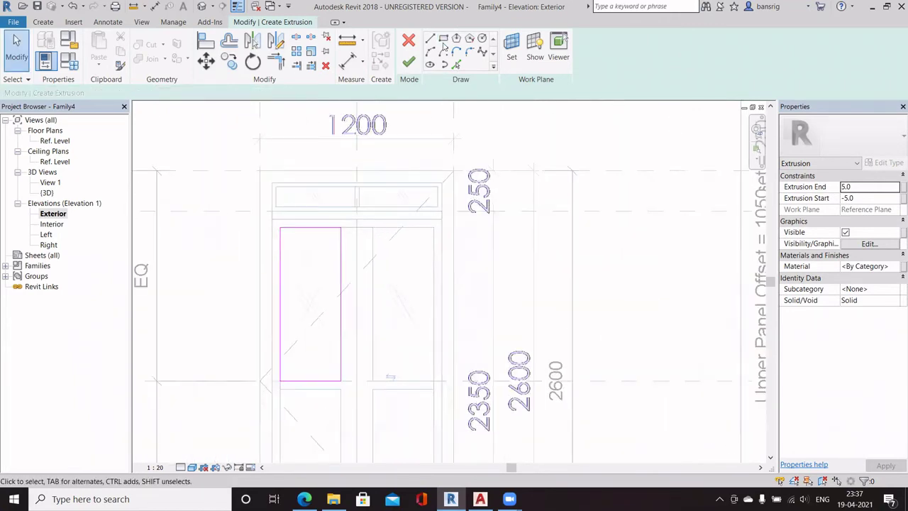
- Sketch a 375 mm wide rectangle in the upper-right door panel opening, lock all its edges and finish the extrusion
key(Return)
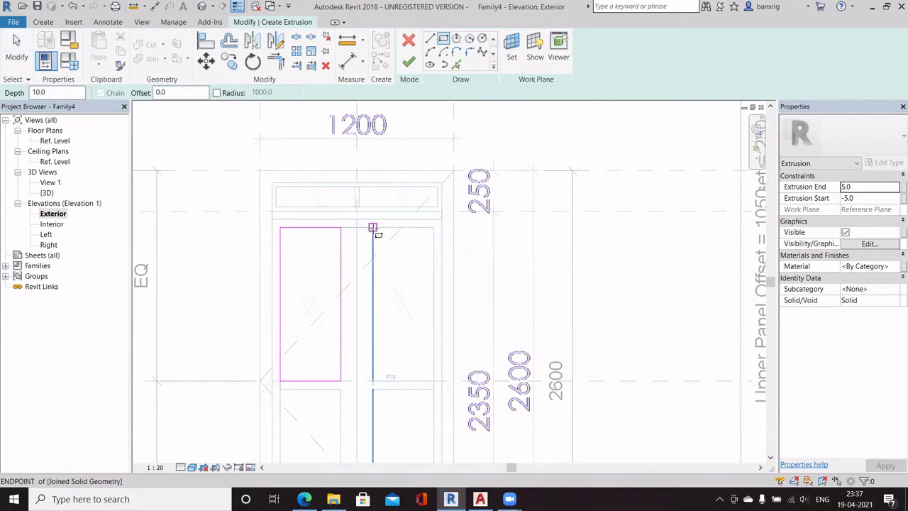
click(372, 228)
click(433, 381)
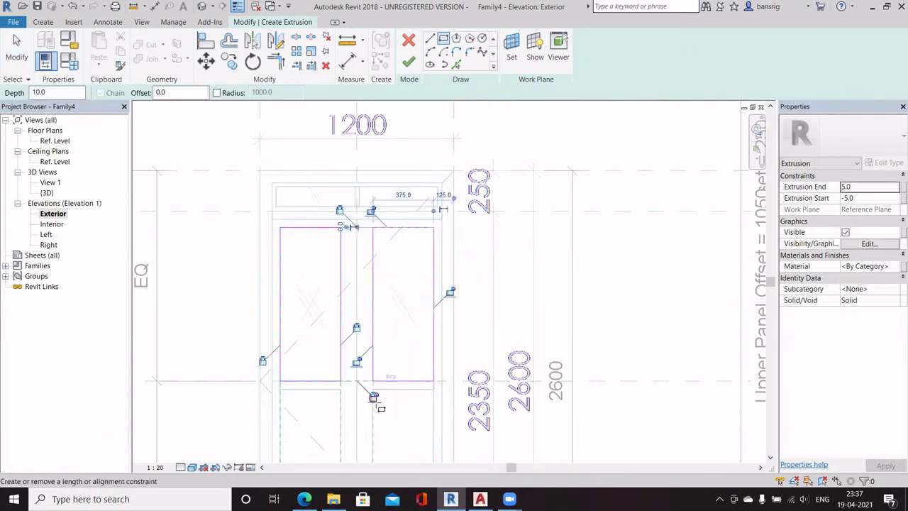
scroll(376, 401, up, 4)
scroll(366, 376, up, 3)
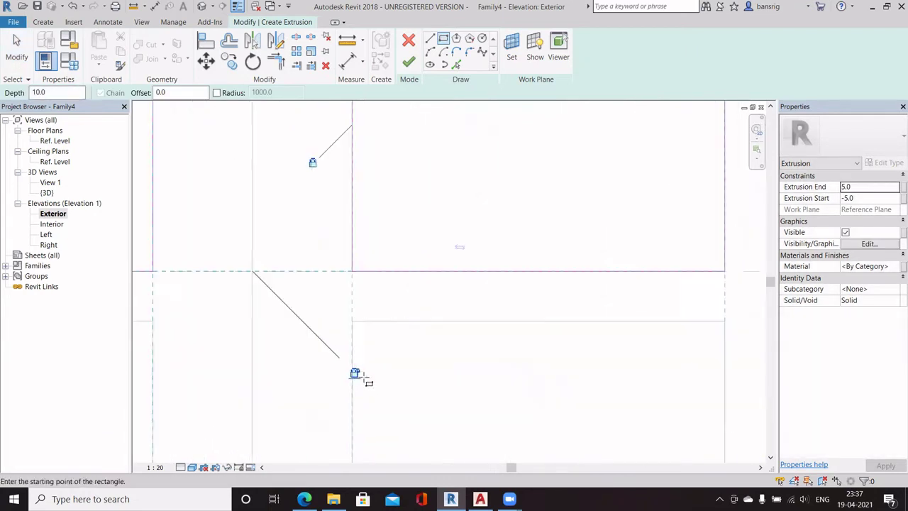
scroll(511, 178, down, 3)
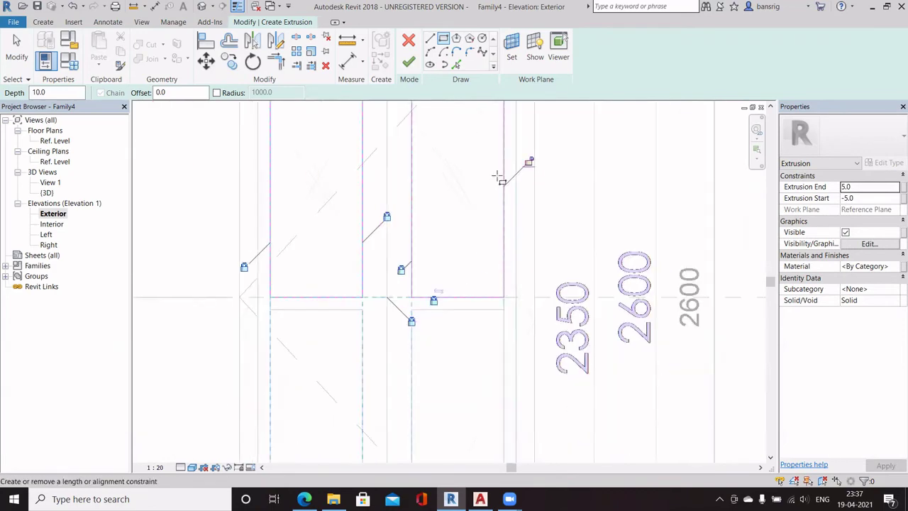
scroll(451, 228, down, 3)
scroll(415, 193, up, 5)
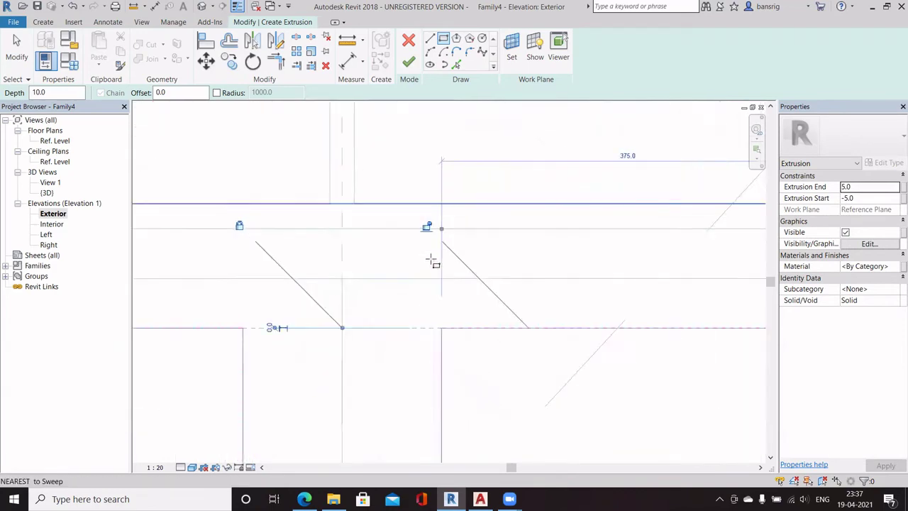
scroll(415, 171, down, 2)
scroll(421, 164, down, 3)
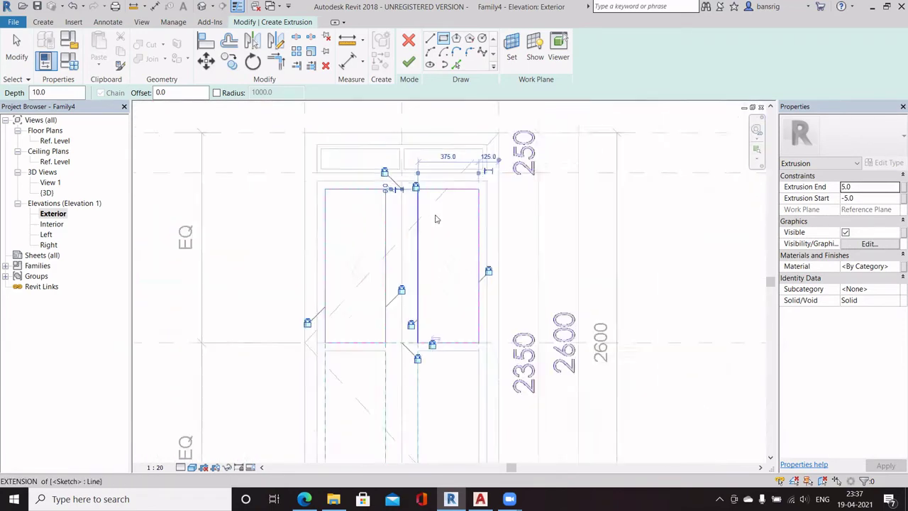
key(Escape)
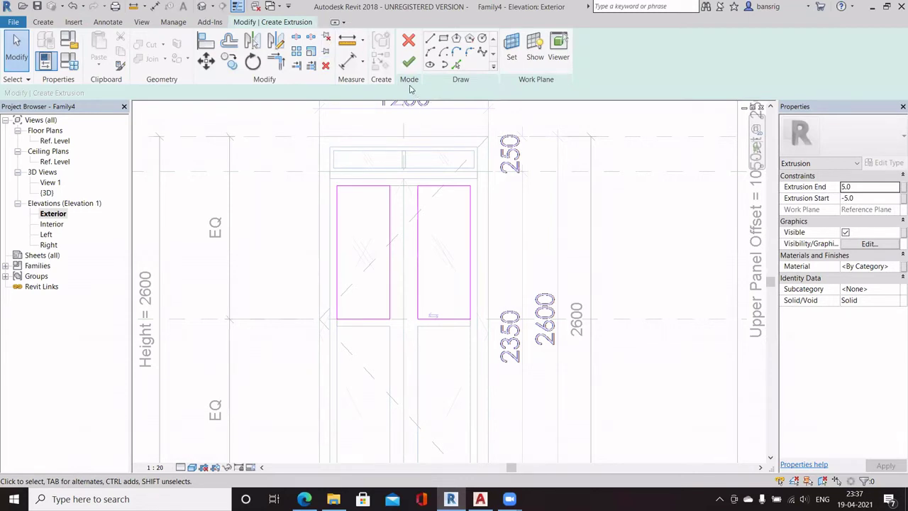
click(409, 62)
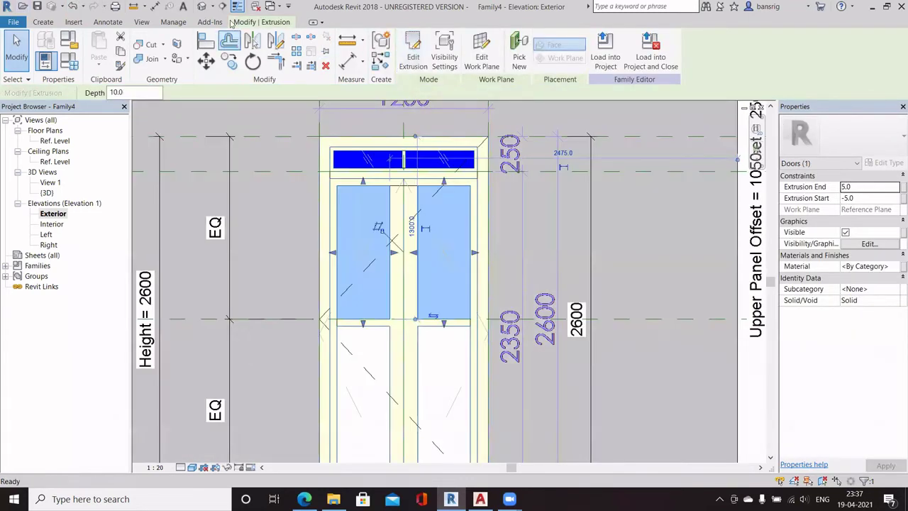
- In the 3D view, link the upper door panels' material to a new type parameter named Door Panel Material
click(202, 6)
shift+middle_drag(525, 399, 557, 330)
scroll(442, 332, up, 7)
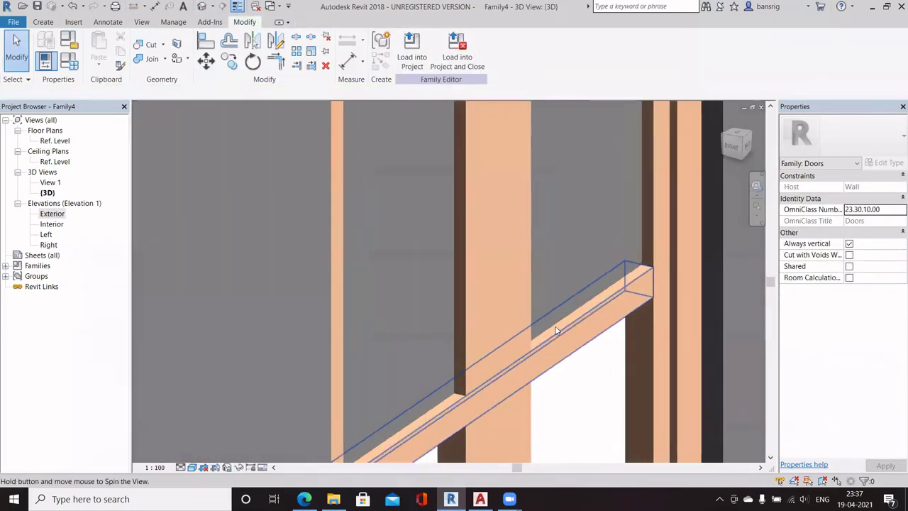
click(558, 326)
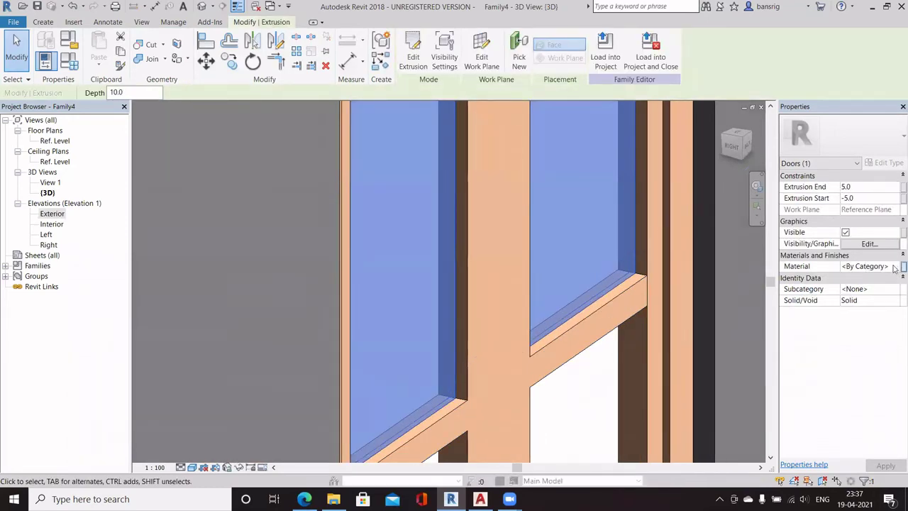
click(903, 266)
click(372, 321)
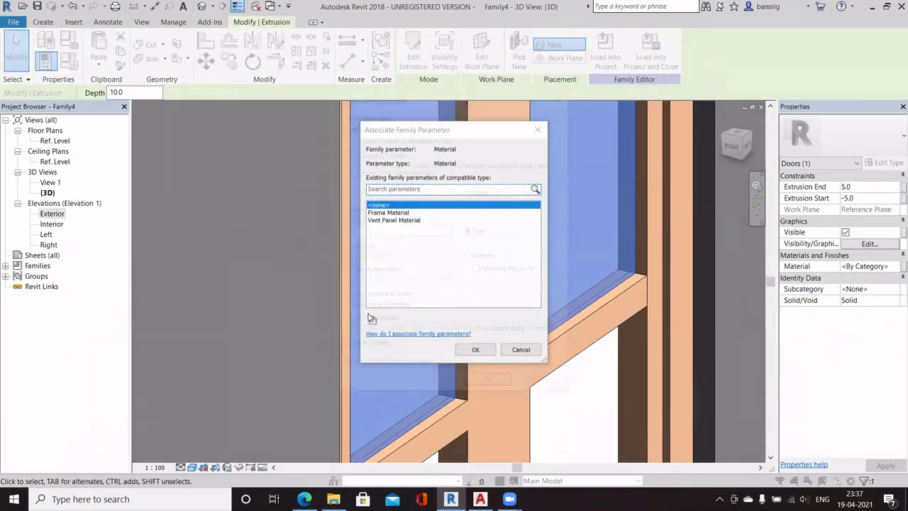
text(Door Panel Material)
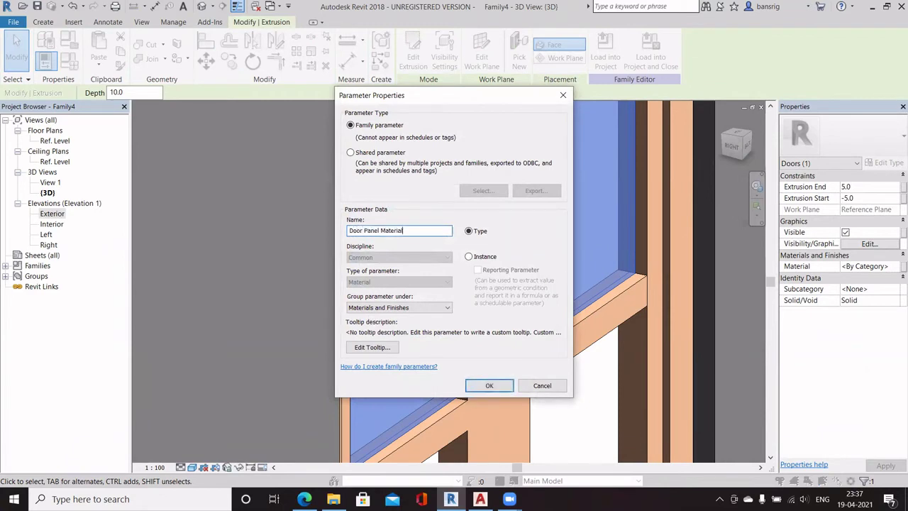
click(484, 385)
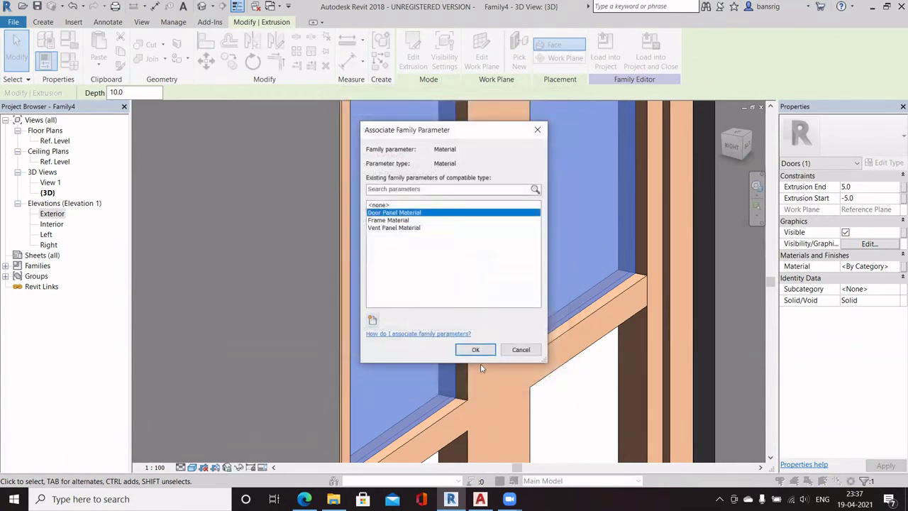
click(483, 348)
- Set the Door Panel Material parameter to Glass in the family types
shift+middle_drag(483, 348, 586, 313)
click(69, 61)
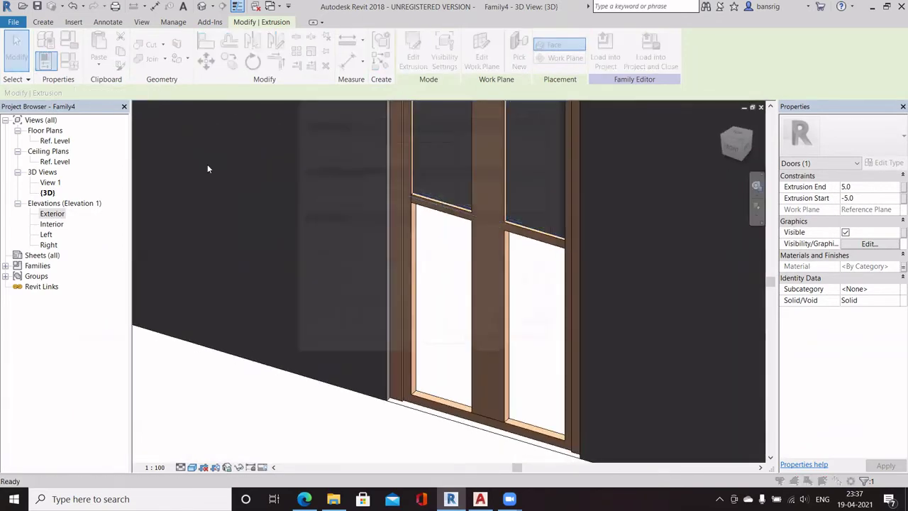
click(426, 182)
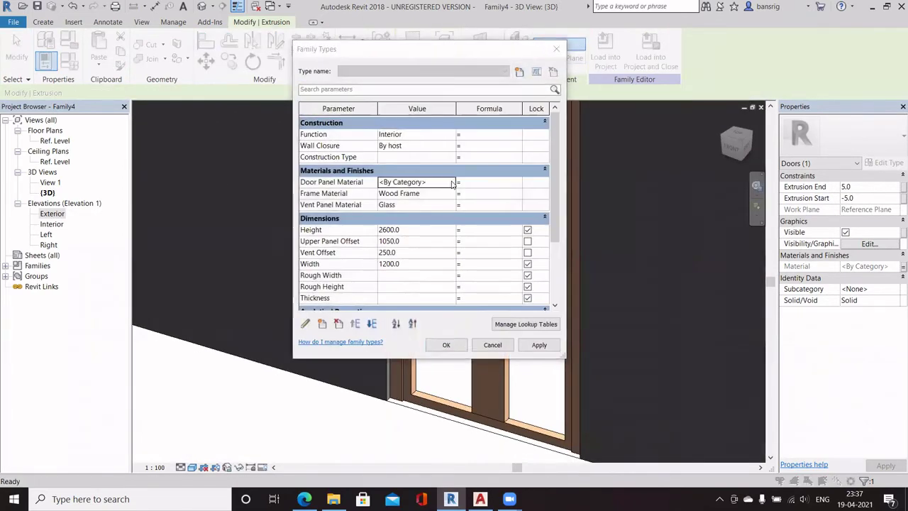
click(452, 181)
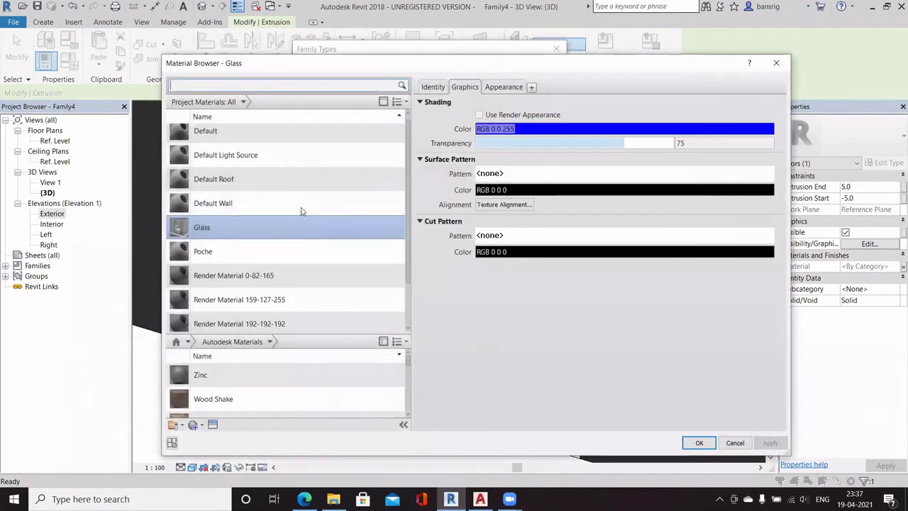
click(700, 442)
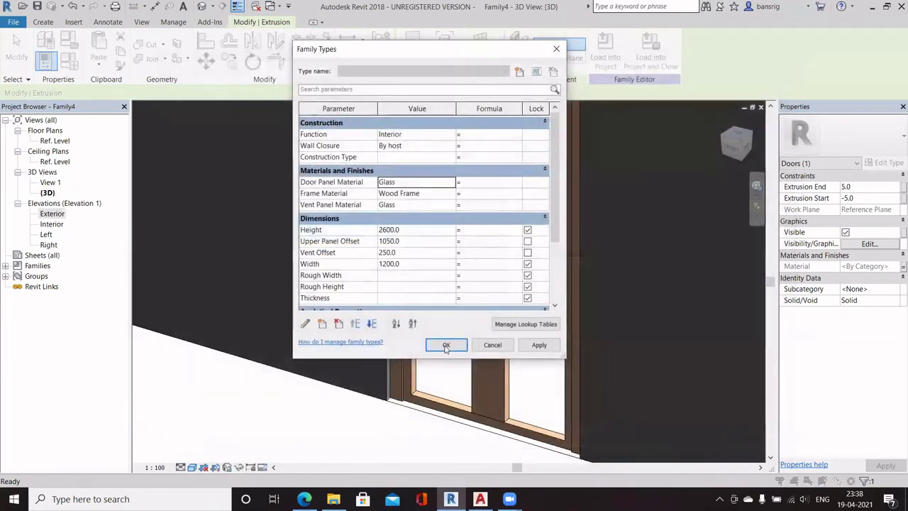
click(445, 345)
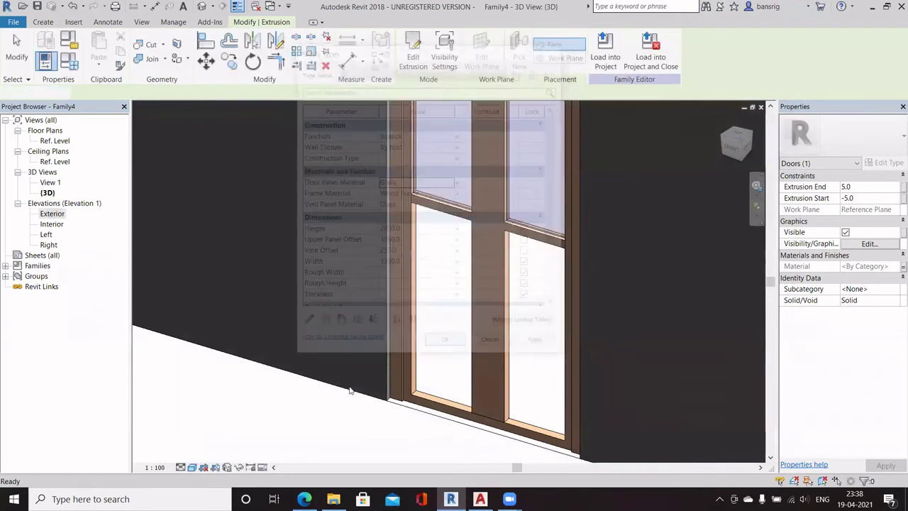
shift+middle_drag(315, 422, 351, 357)
- In the Exterior elevation, start a new extrusion with a locked 375 by 1200 mm rectangle in the lower-left door panel opening
double_click(52, 214)
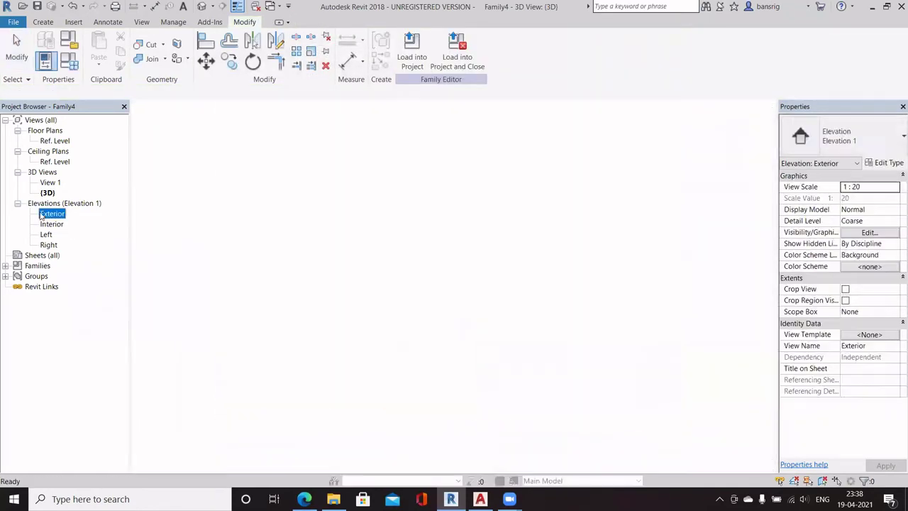
scroll(490, 345, up, 3)
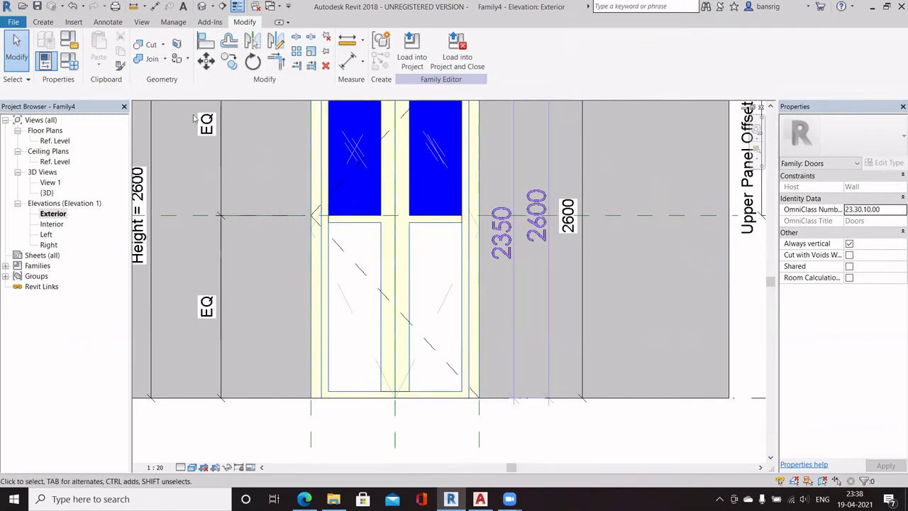
click(43, 22)
click(101, 52)
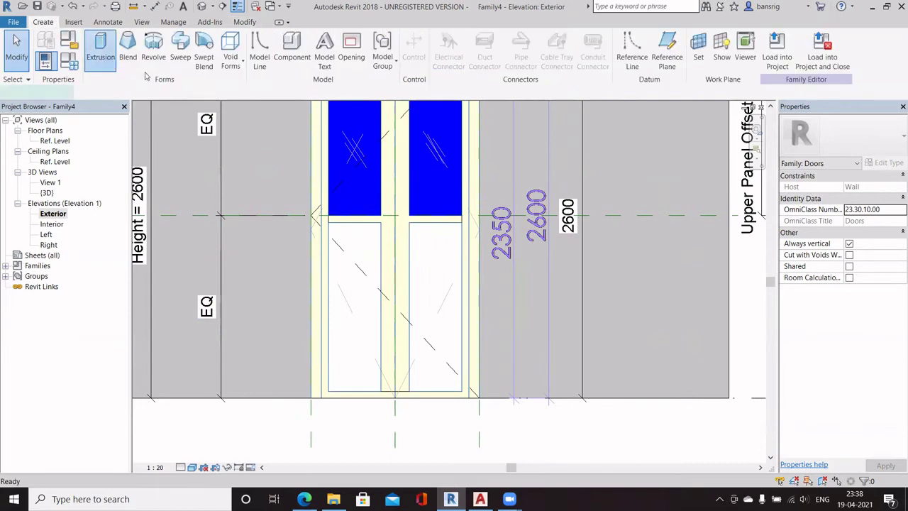
click(443, 39)
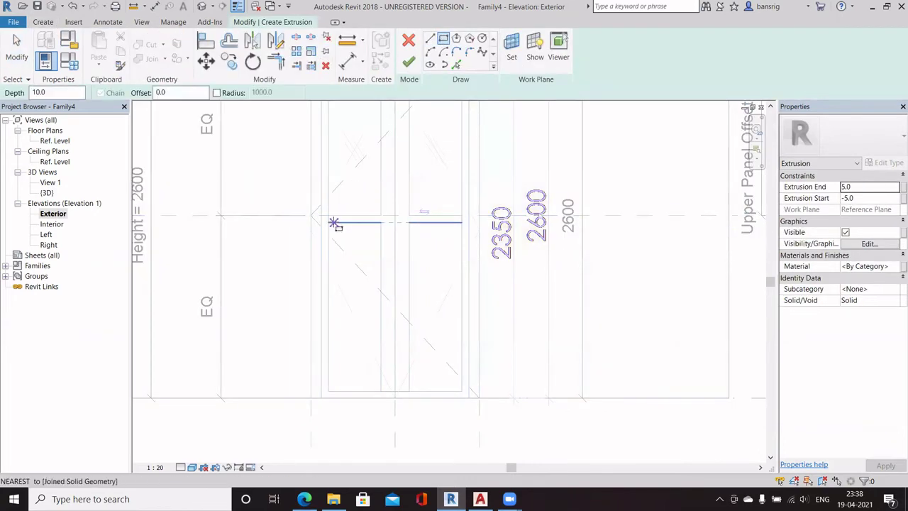
click(328, 223)
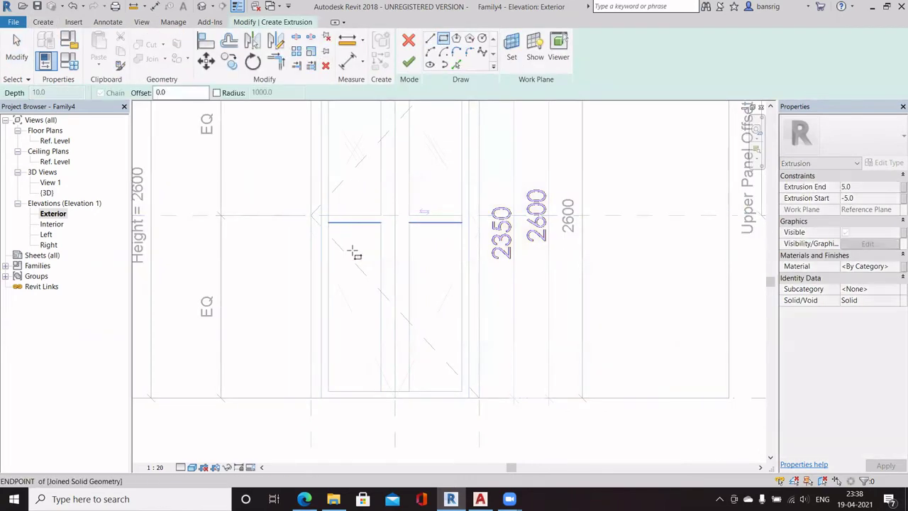
click(329, 353)
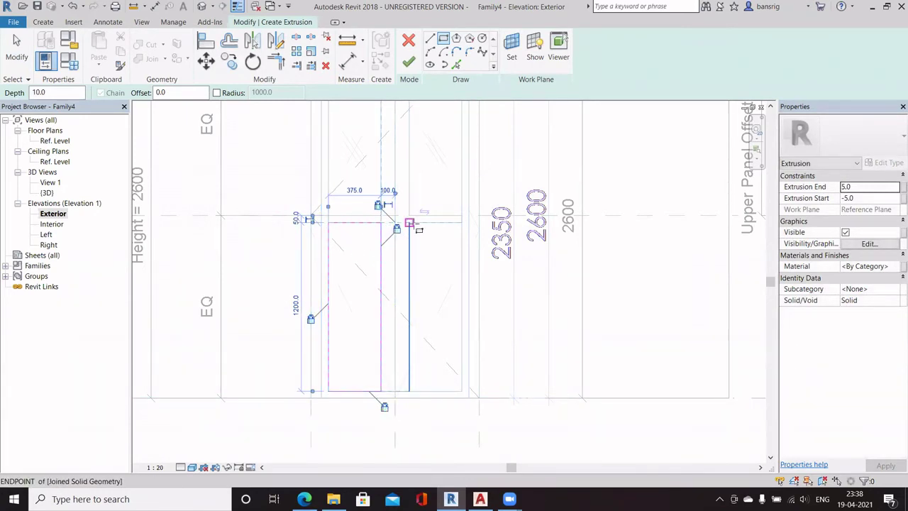
- Sketch a 375 mm wide rectangle in the lower-right door panel opening and lock its edges
click(409, 224)
click(462, 391)
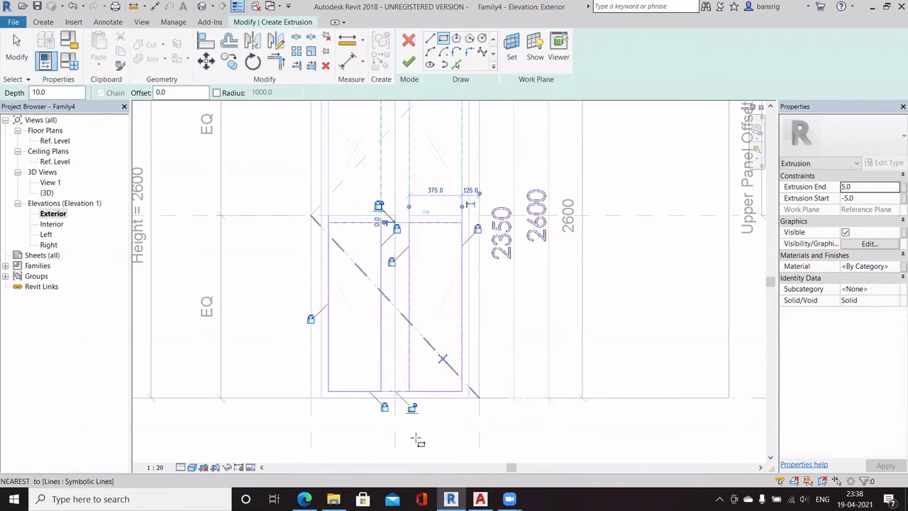
scroll(371, 206, up, 5)
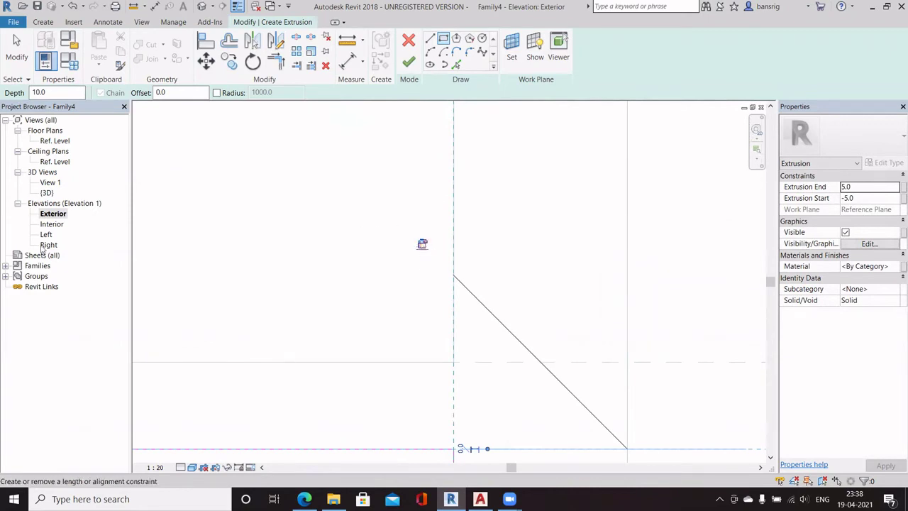
scroll(338, 216, down, 5)
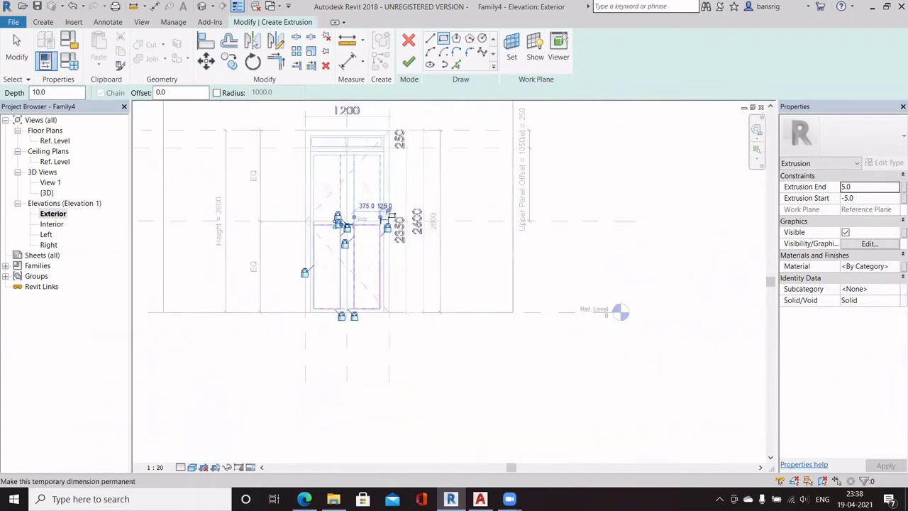
key(Escape)
key(Escape)
click(342, 217)
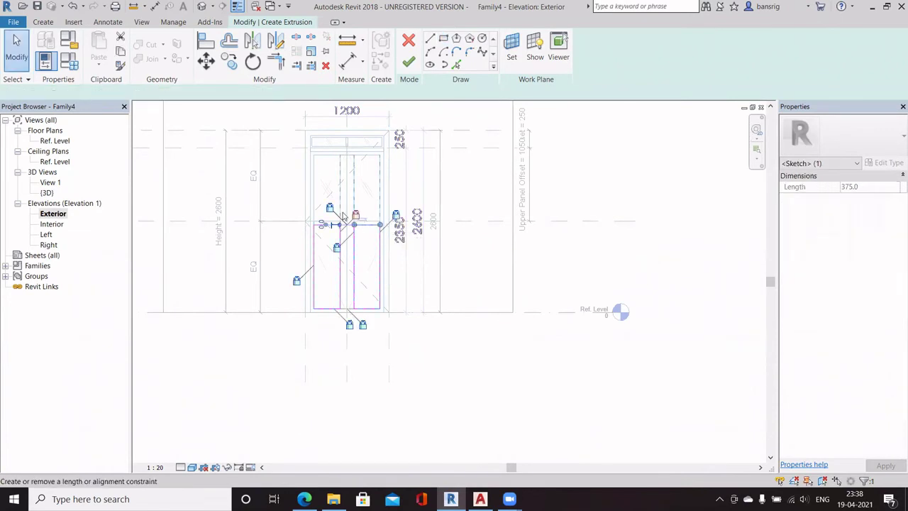
scroll(356, 222, up, 3)
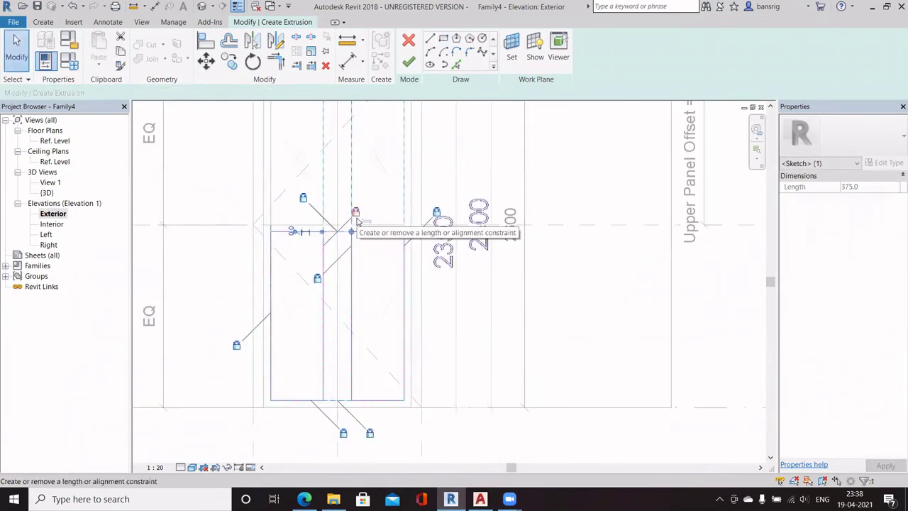
key(Escape)
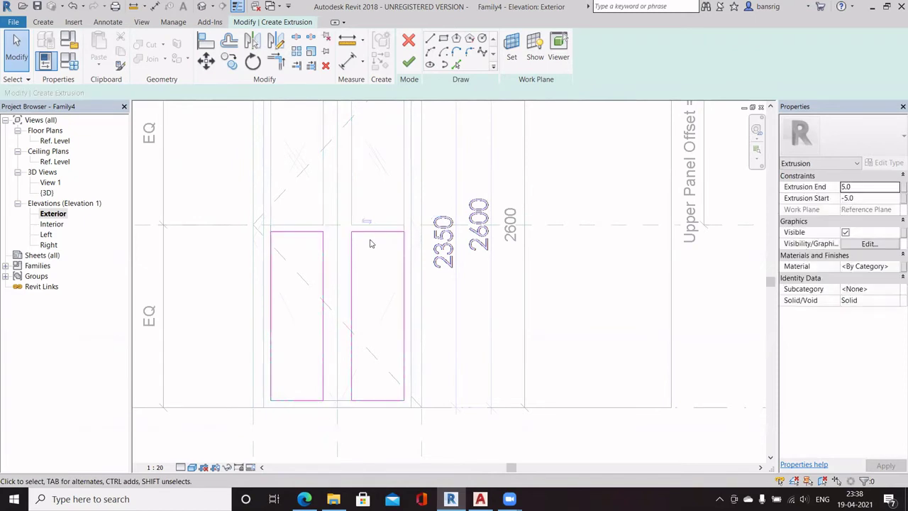
click(206, 41)
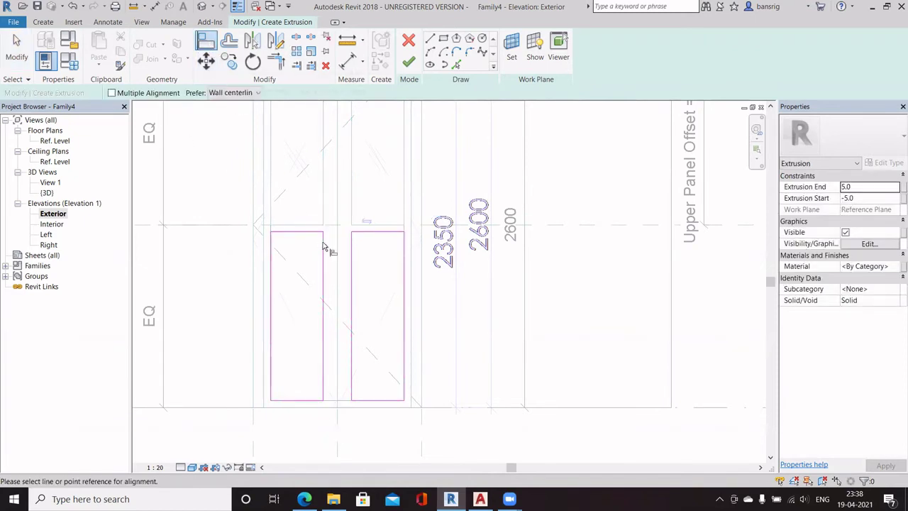
click(360, 235)
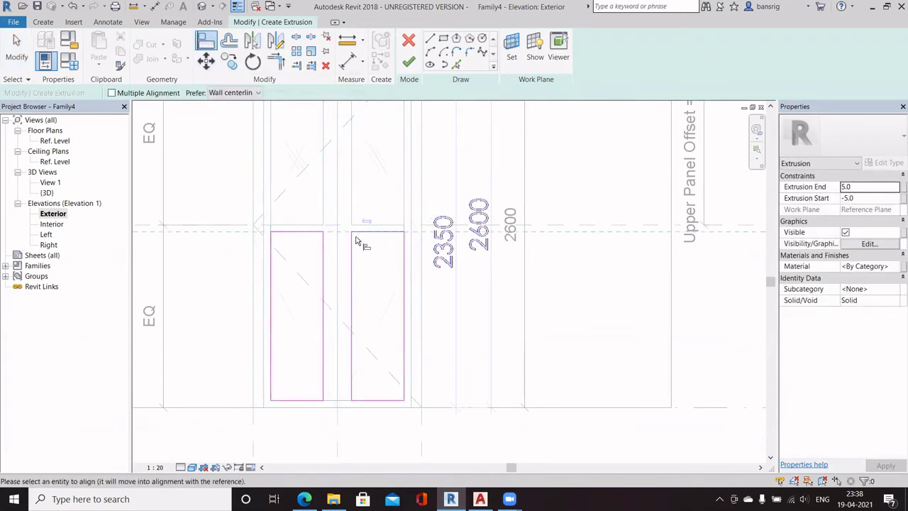
key(Escape)
key(Escape)
- Finish the extrusion of the two lower door panels and view the door from behind in 3D
click(409, 62)
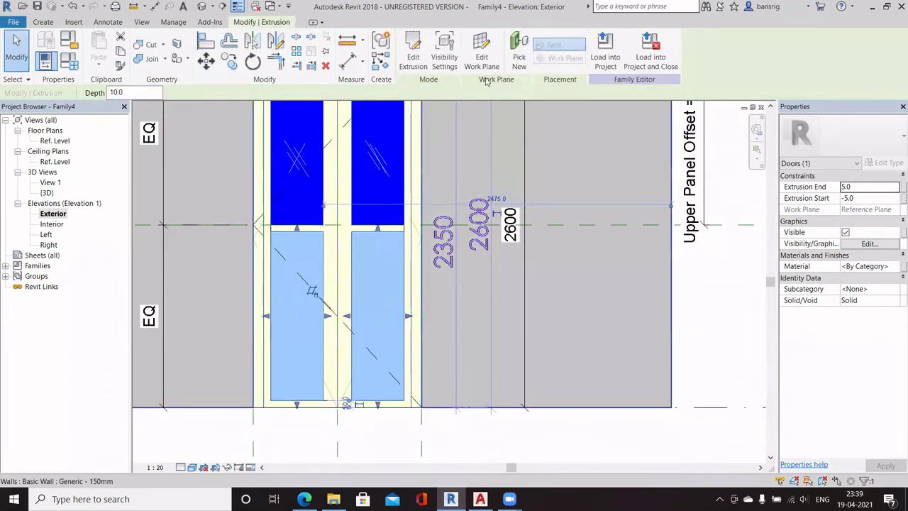
click(501, 278)
click(202, 7)
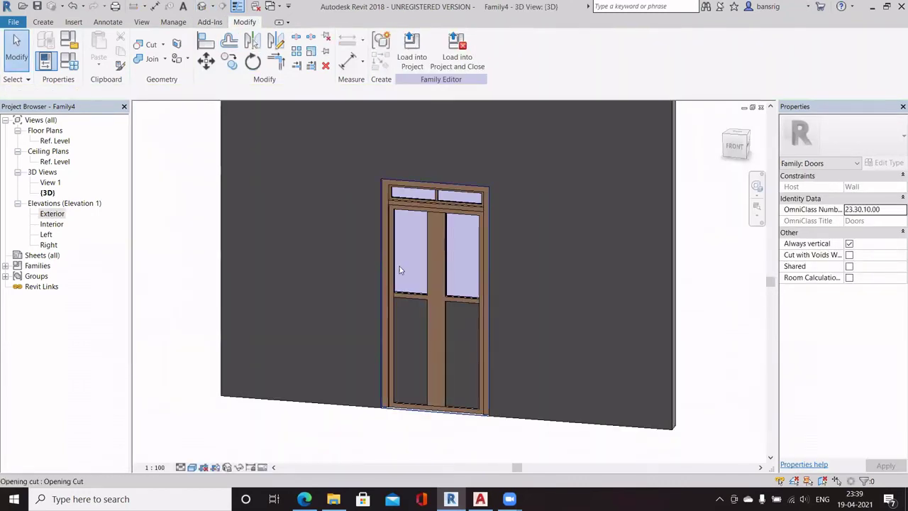
shift+middle_drag(539, 344, 301, 359)
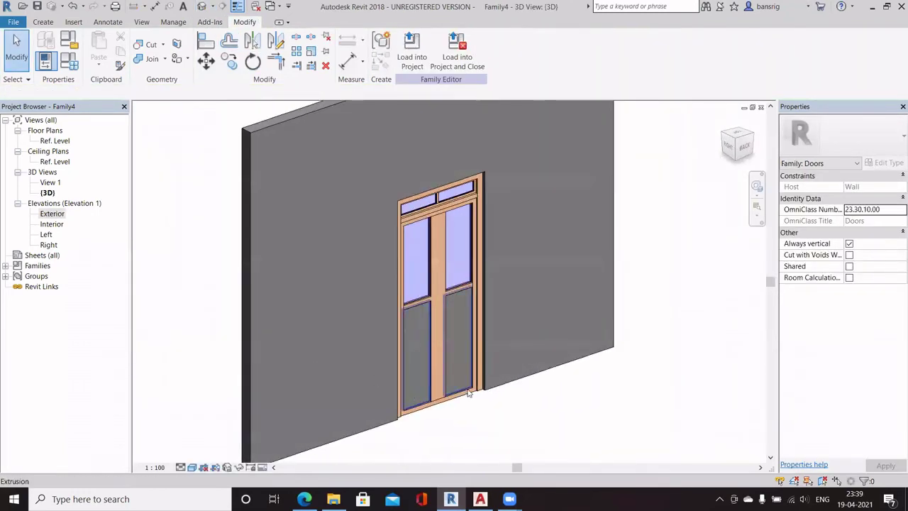
- Associate the lower door panels' material with a new type parameter named Bottom Panel Material
scroll(465, 389, up, 4)
click(460, 386)
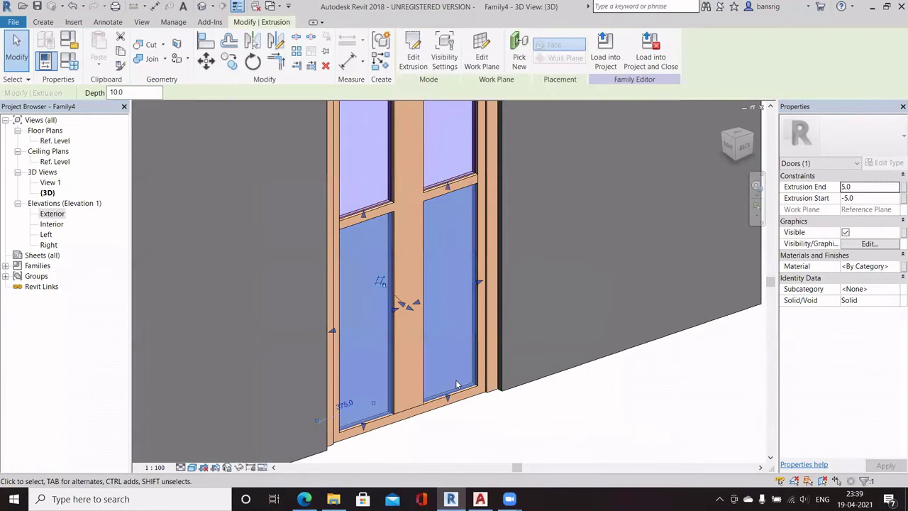
click(903, 266)
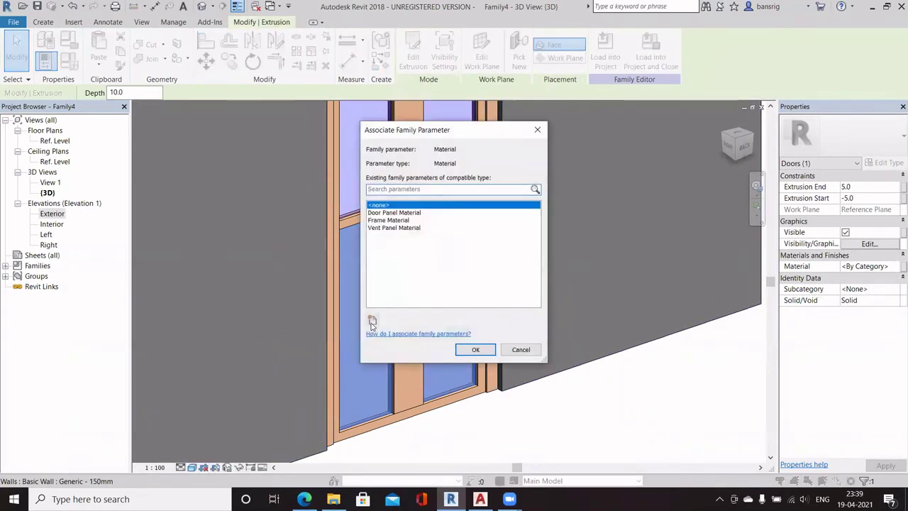
text(Bottom Panel Material)
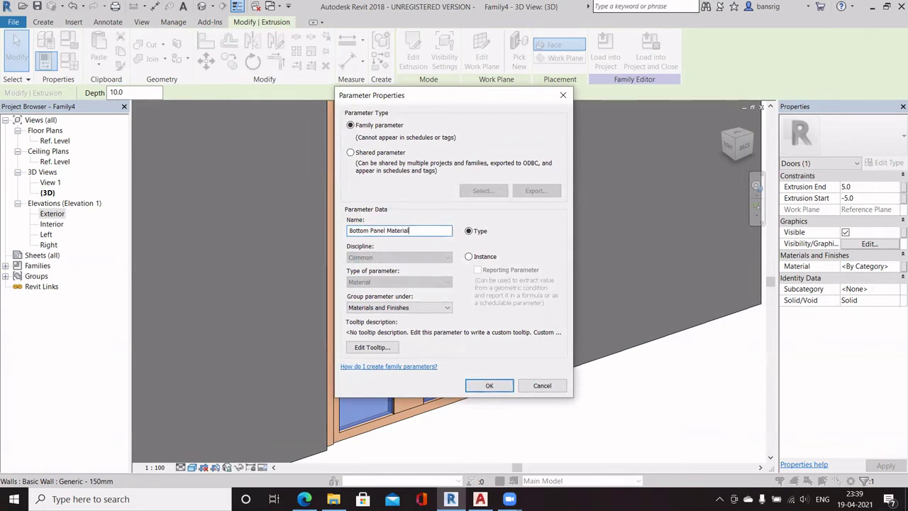
click(489, 386)
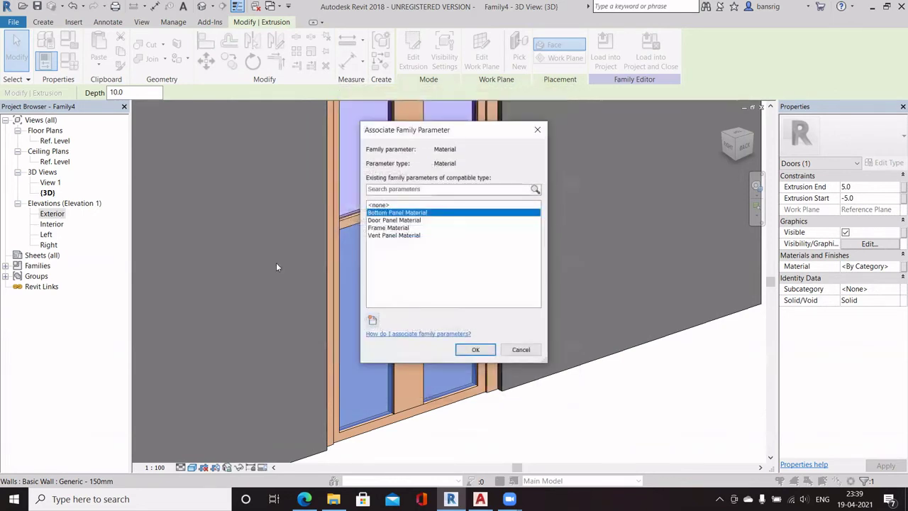
click(476, 349)
- Rename the Door Panel Material parameter to Upper Panel Material in the family types
click(70, 62)
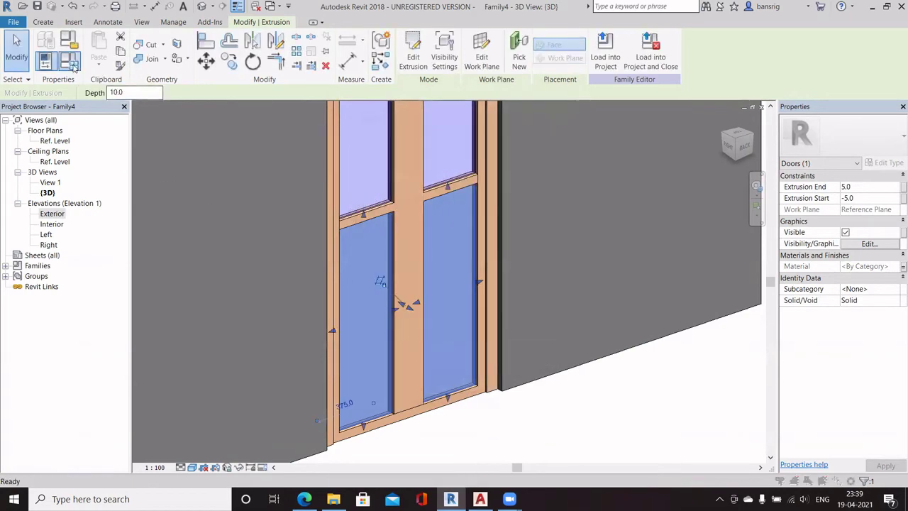
click(316, 195)
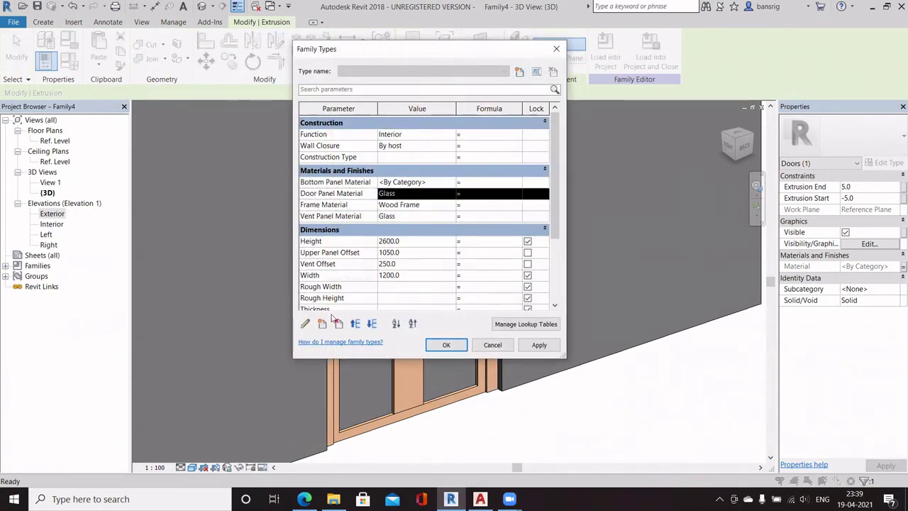
click(305, 325)
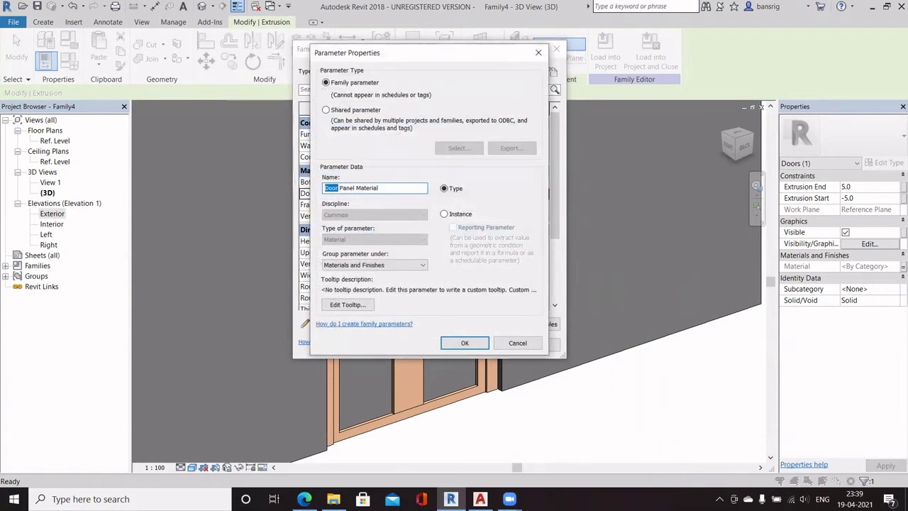
text(Upper)
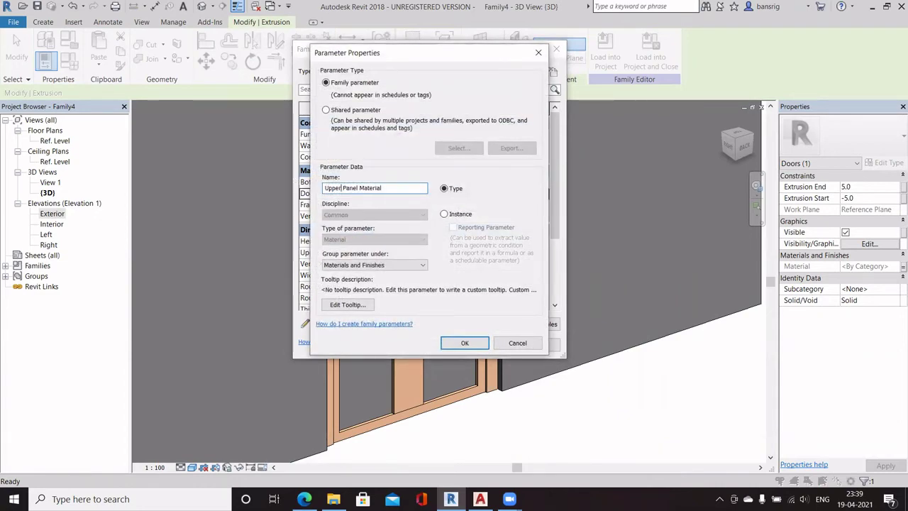
click(467, 343)
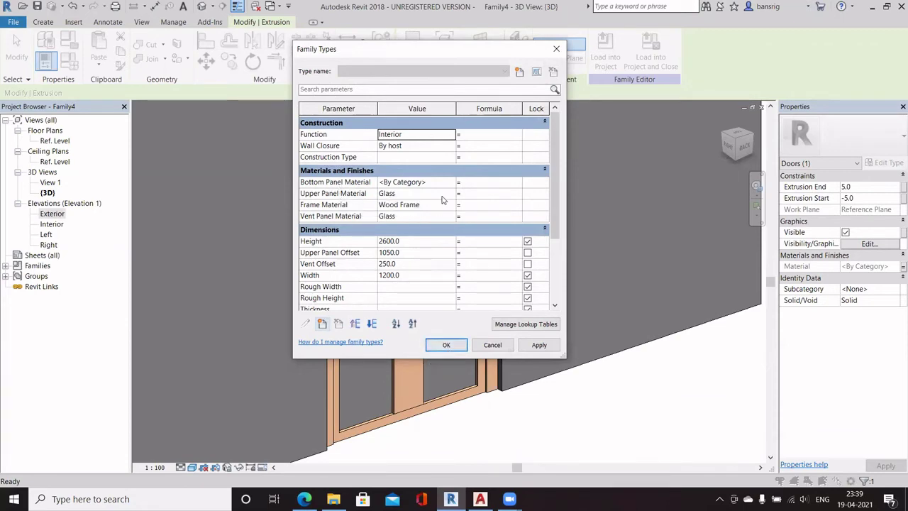
- For the Bottom Panel Material value, duplicate the Wood Frame material and name the copy Wood Panel
click(418, 182)
click(451, 182)
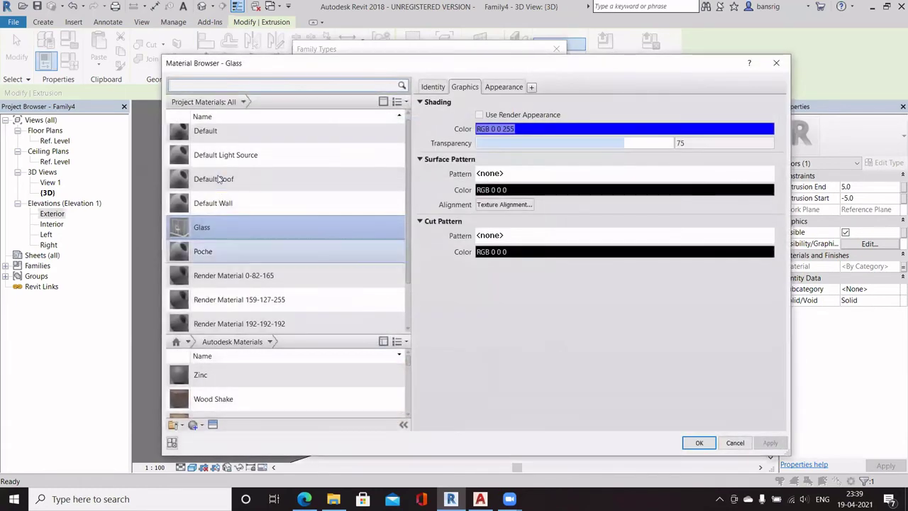
scroll(218, 174, down, 2)
right_click(236, 320)
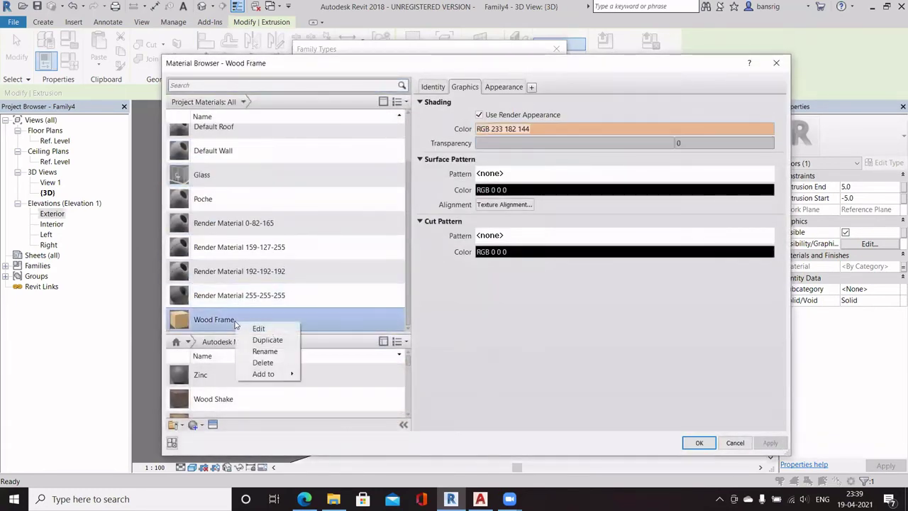
click(263, 340)
drag(242, 319, 215, 319)
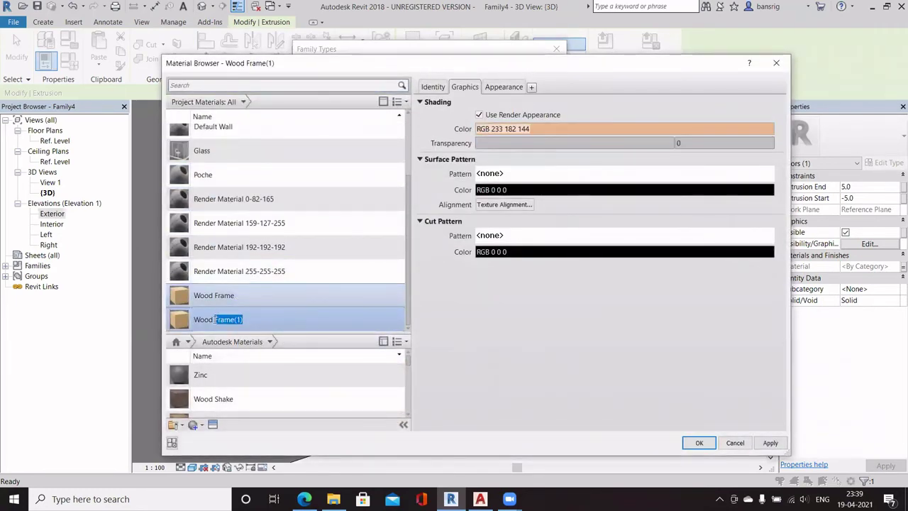
text(Panel)
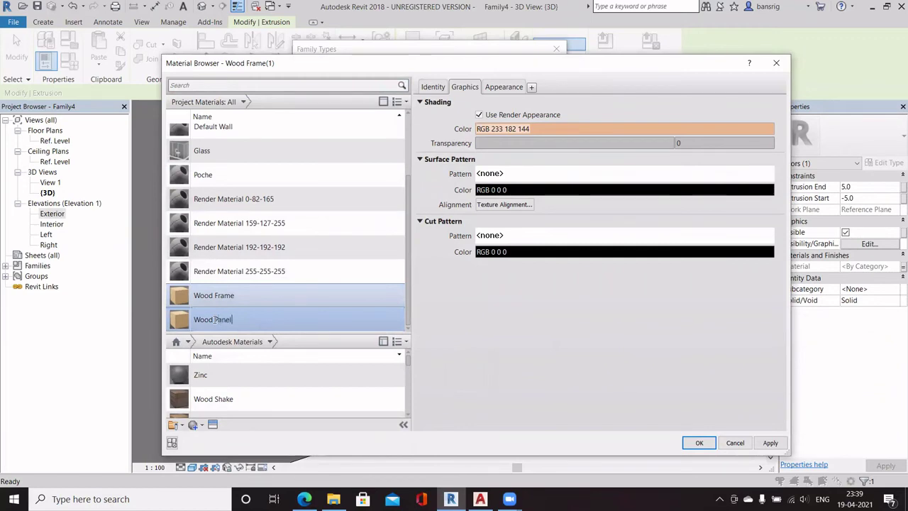
- Replace the Wood Panel appearance with the Ash Door asset and apply the material to the bottom panels
click(503, 87)
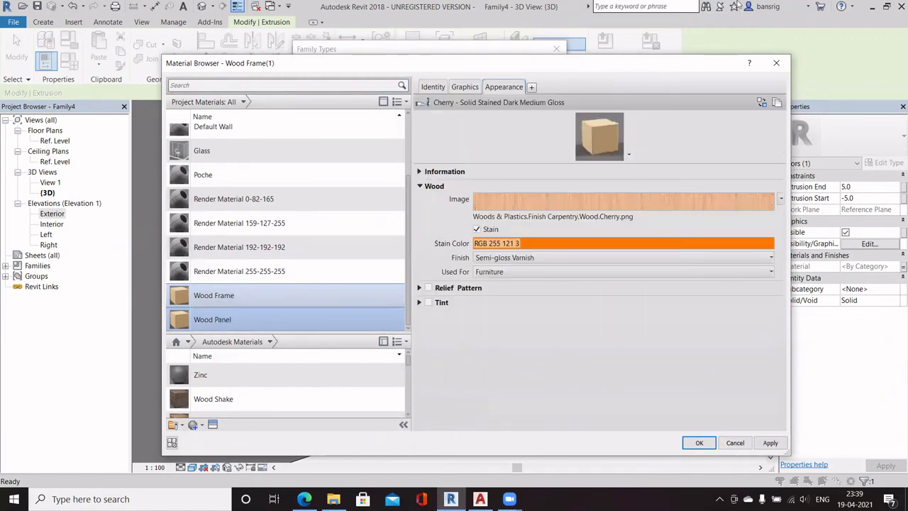
click(764, 103)
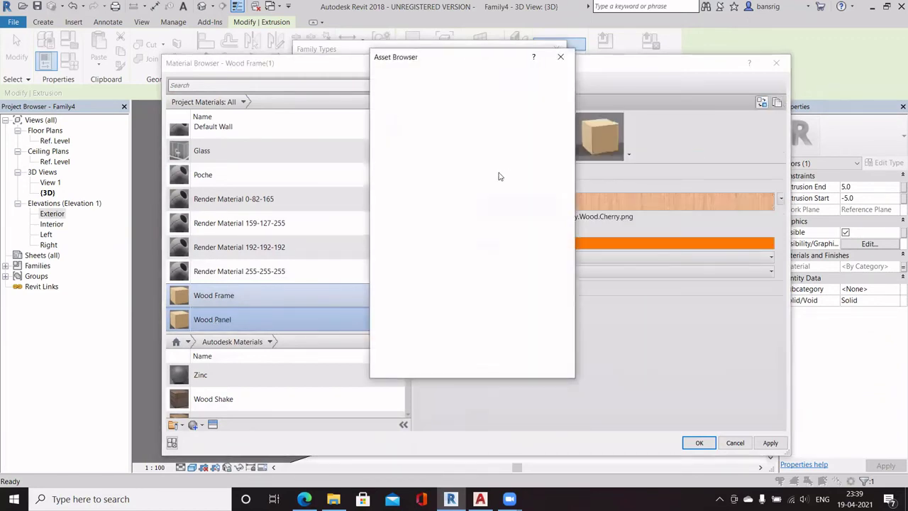
scroll(497, 181, down, 5)
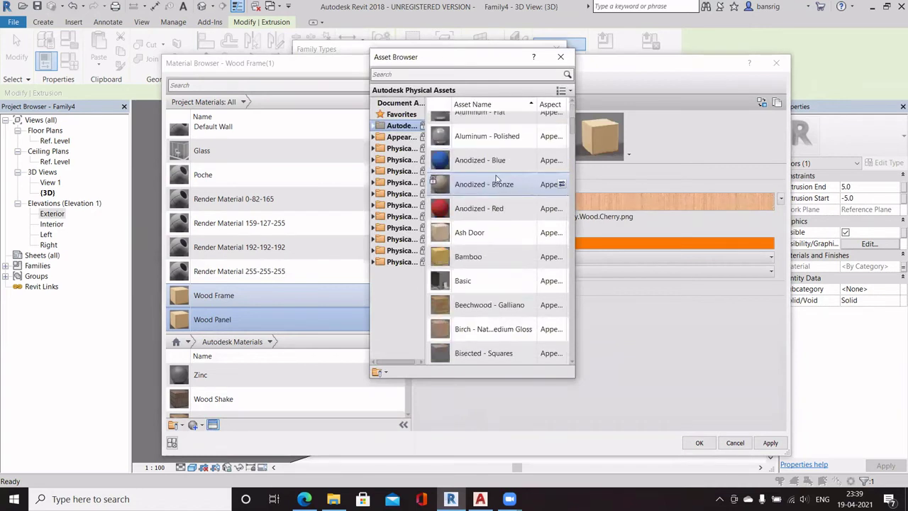
scroll(500, 172, down, 3)
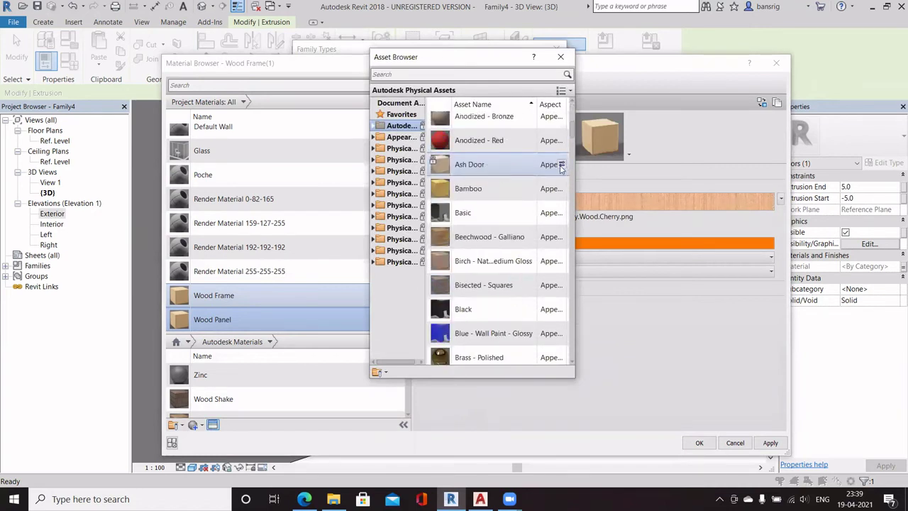
click(562, 164)
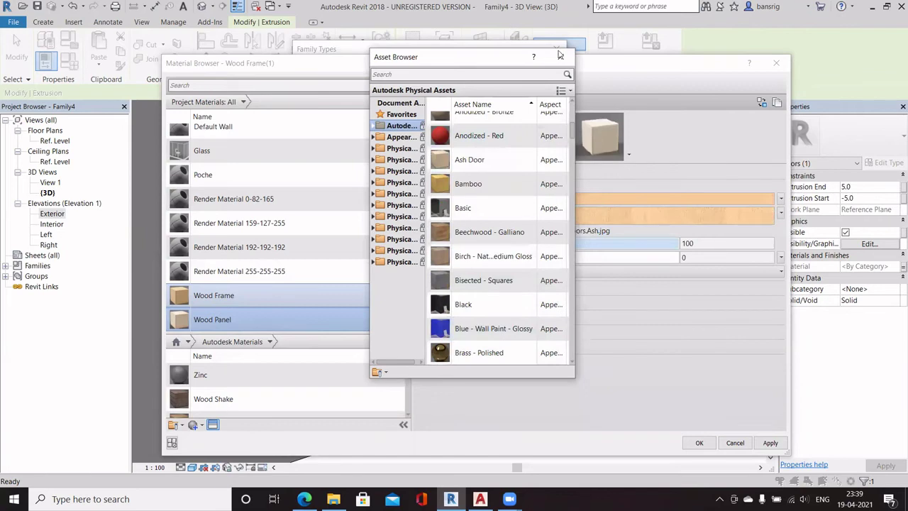
click(456, 86)
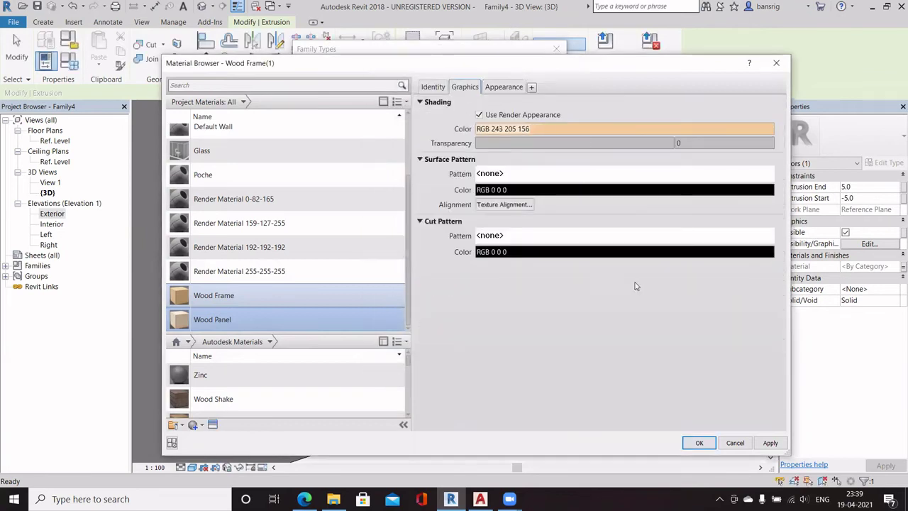
click(699, 442)
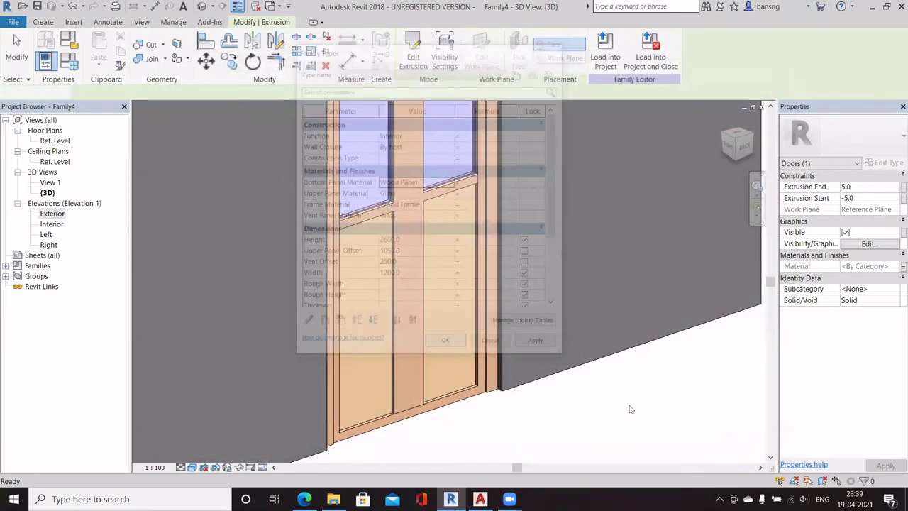
click(630, 407)
scroll(630, 348, down, 2)
shift+middle_drag(671, 373, 310, 432)
- Flex the door family to width 1500, height 2800, upper panel offset 1100 and vent offset 300, and inspect it in 3D
click(47, 62)
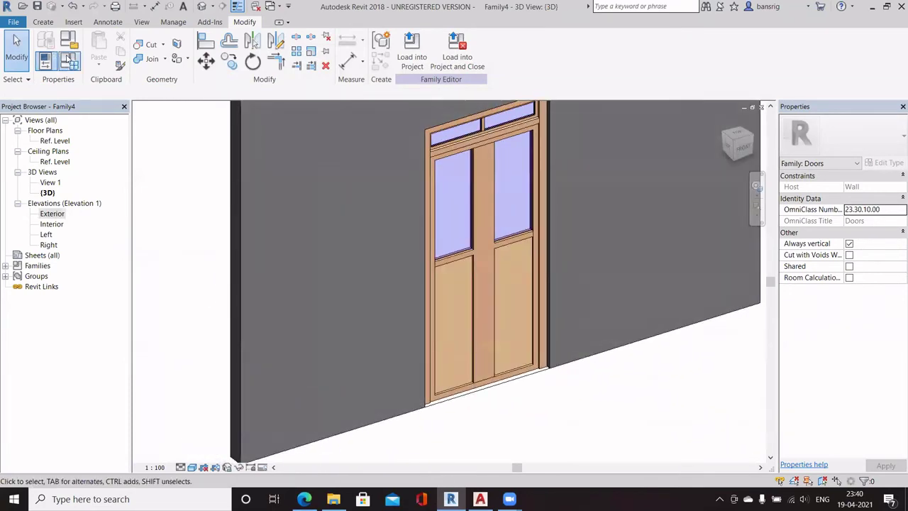
click(430, 279)
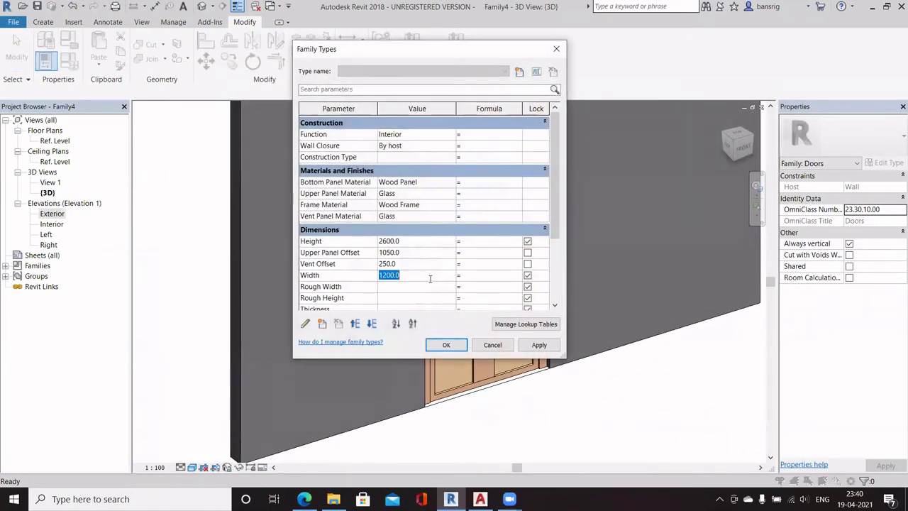
text(1500)
click(419, 241)
text(2800)
click(423, 254)
click(444, 345)
scroll(602, 416, down, 3)
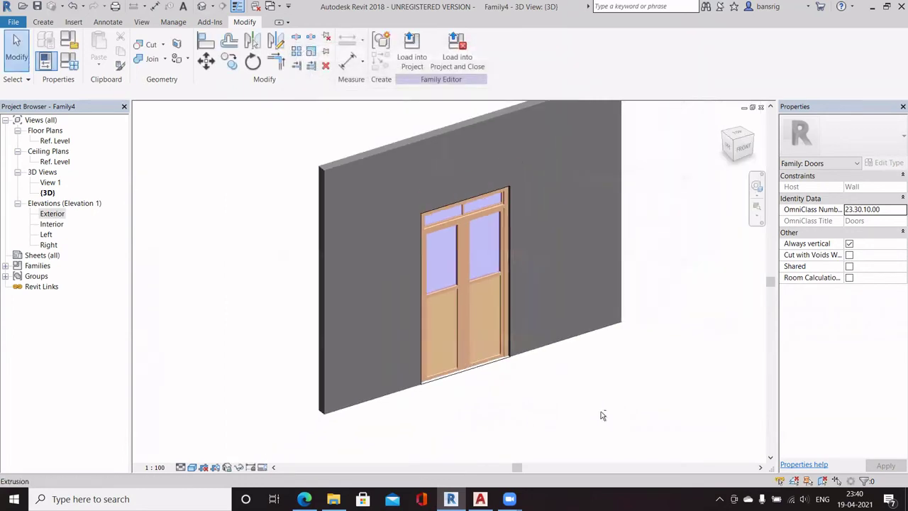
shift+middle_drag(602, 416, 198, 254)
- Set the door family to width 1200, vent offset 250, upper panel offset 1050 and height 2600
click(69, 62)
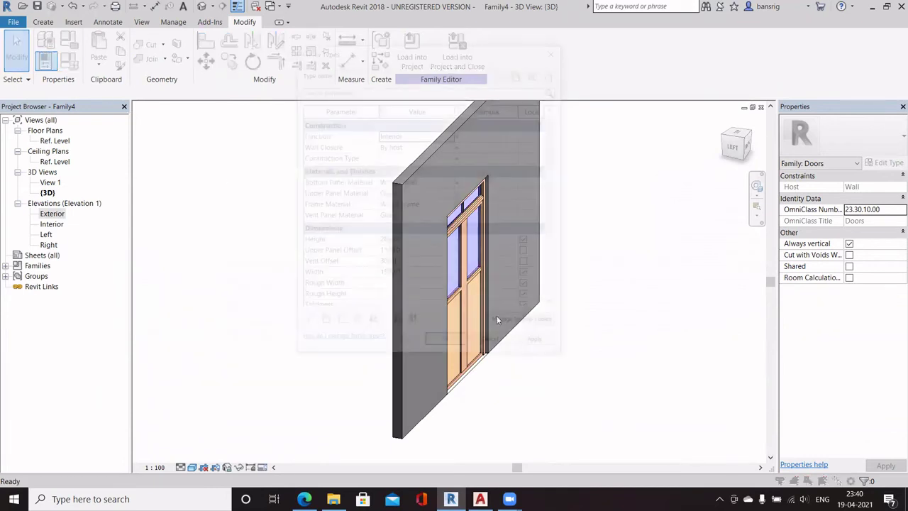
click(434, 275)
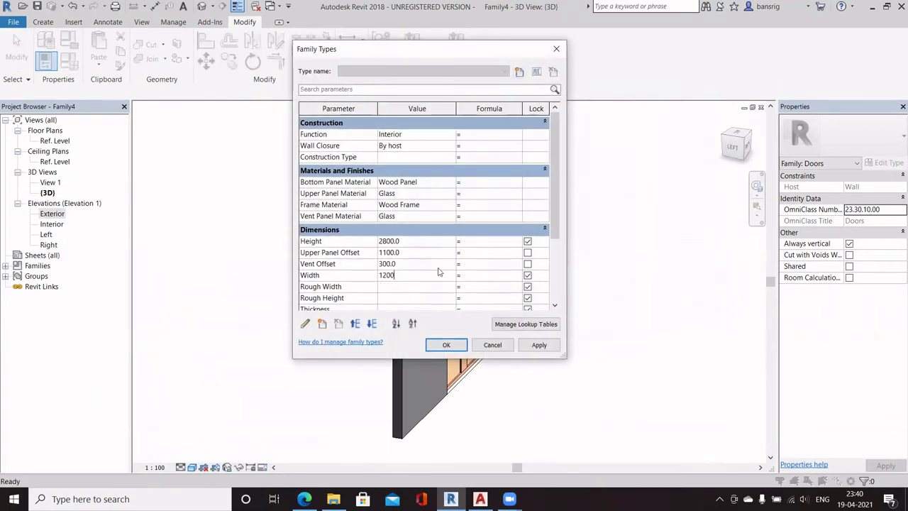
click(441, 263)
click(425, 253)
click(430, 240)
text(2600)
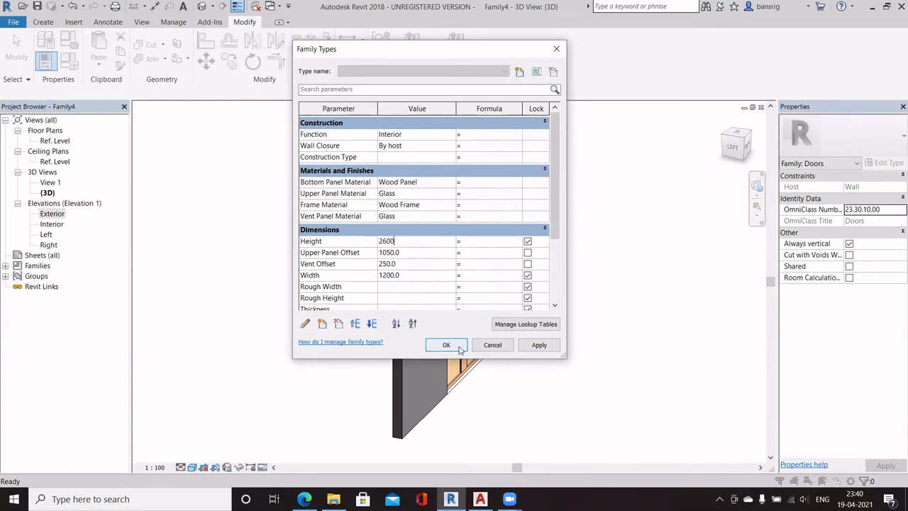
click(454, 345)
shift+middle_drag(612, 405, 448, 391)
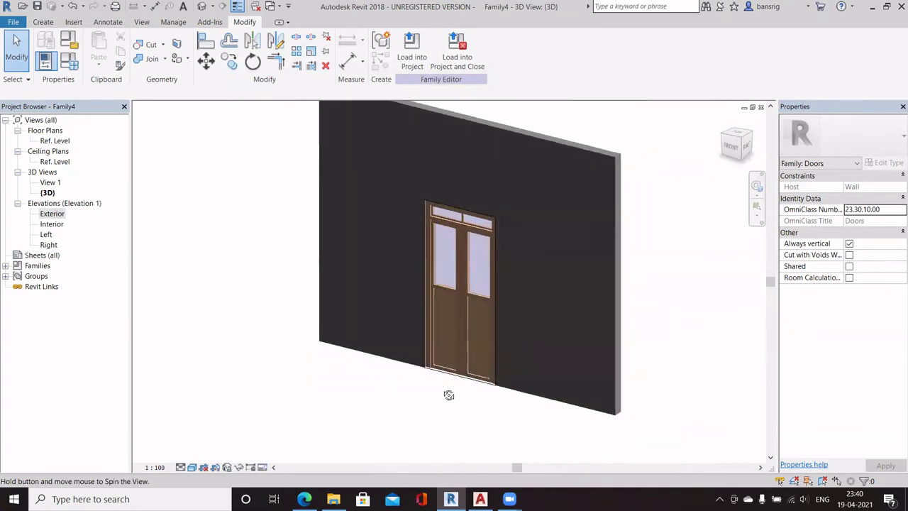
- Examine the door against the imported drawing in the Exterior elevation and from the front in 3D
double_click(47, 215)
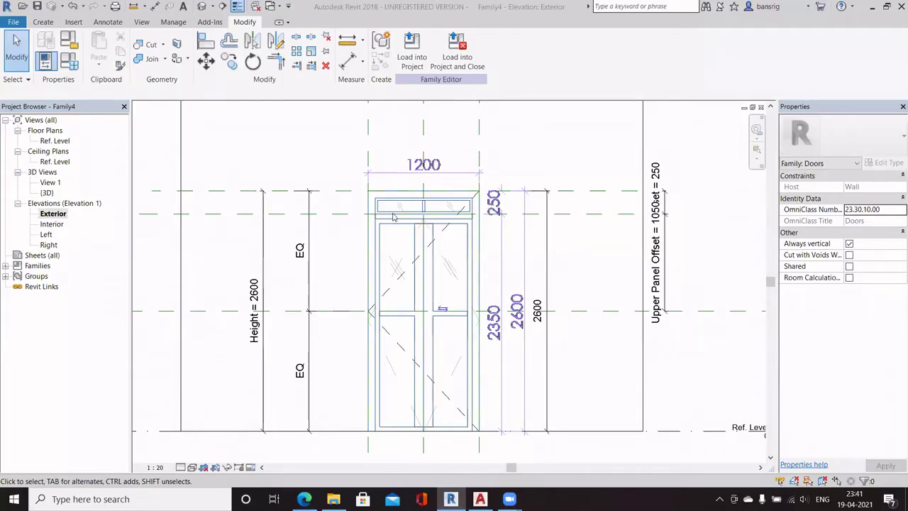
click(398, 177)
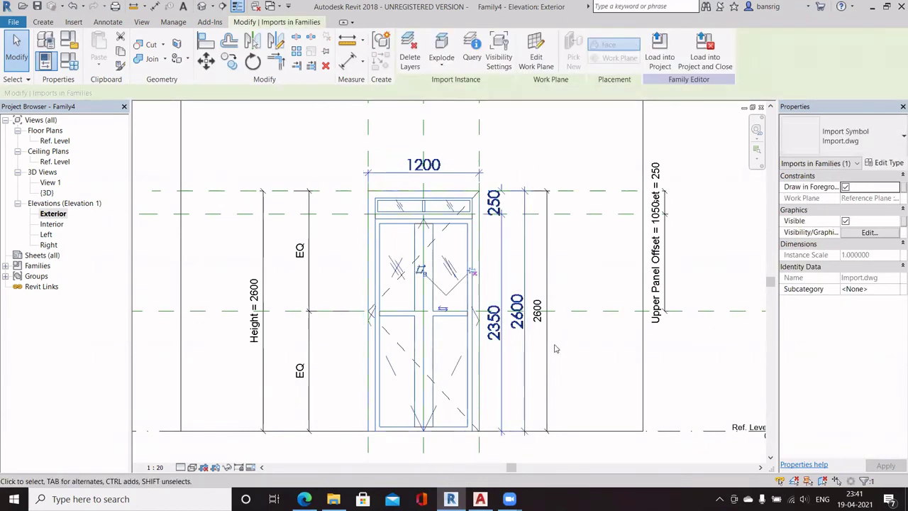
click(583, 332)
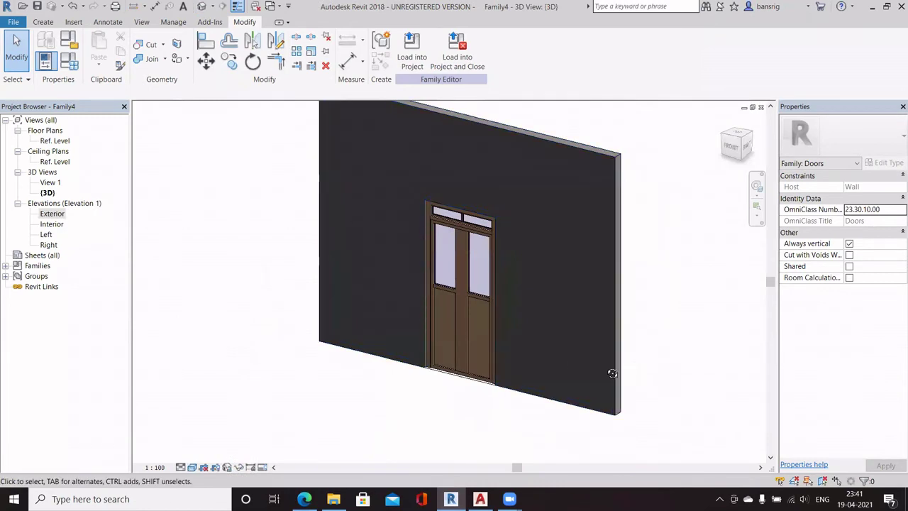
shift+middle_drag(610, 371, 680, 401)
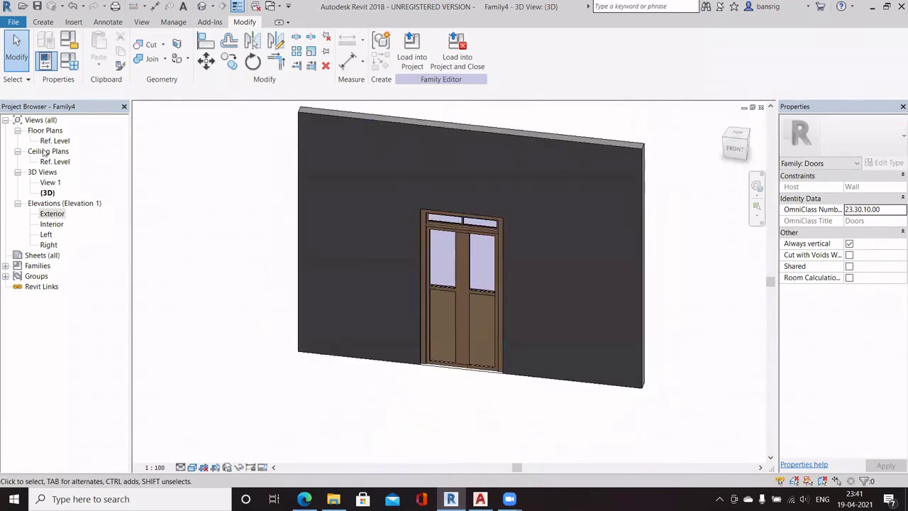
- Open the Ref. Level floor plan and examine the full door opening in plan
double_click(57, 141)
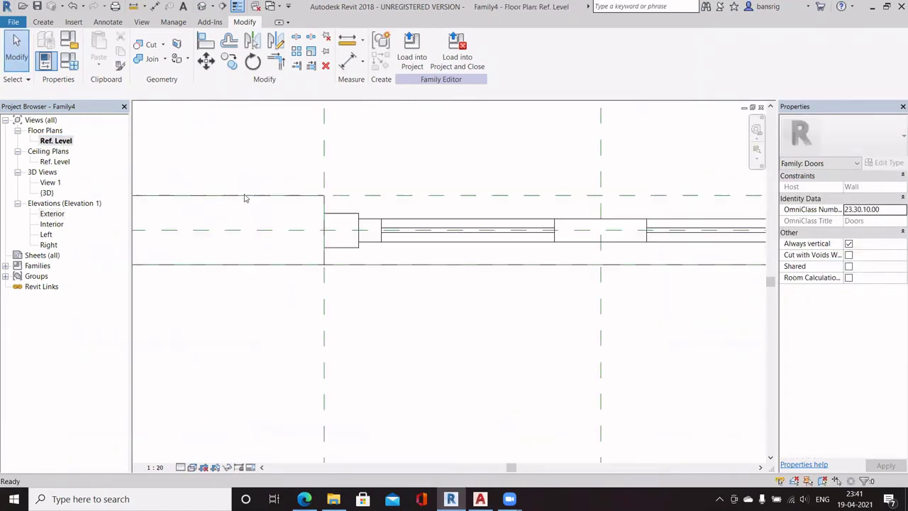
scroll(604, 239, up, 2)
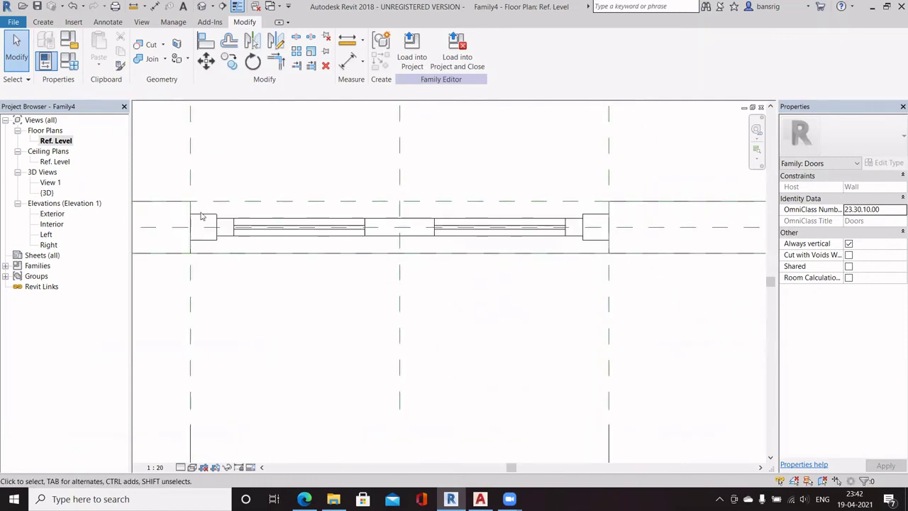
middle_drag(296, 361, 274, 336)
scroll(274, 335, down, 1)
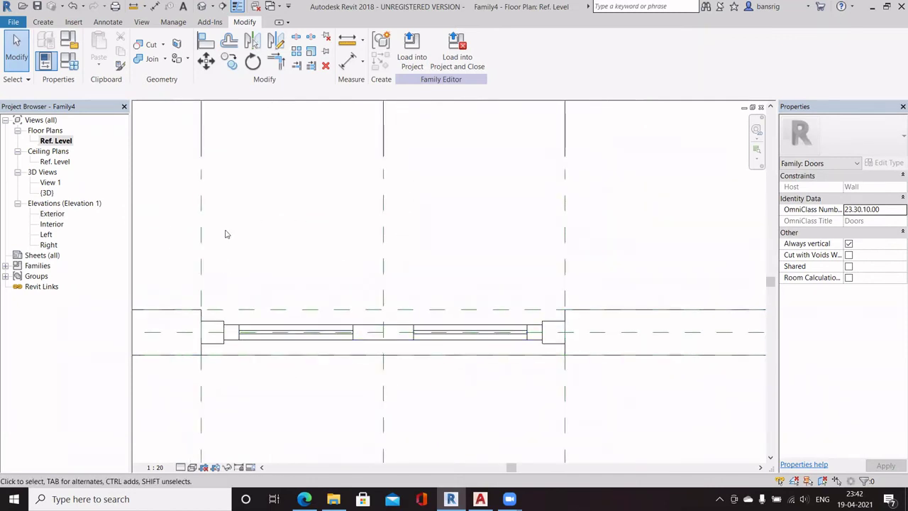
mouse_move(385, 345)
middle_down()
mouse_move(373, 361)
mouse_move(369, 351)
middle_up()
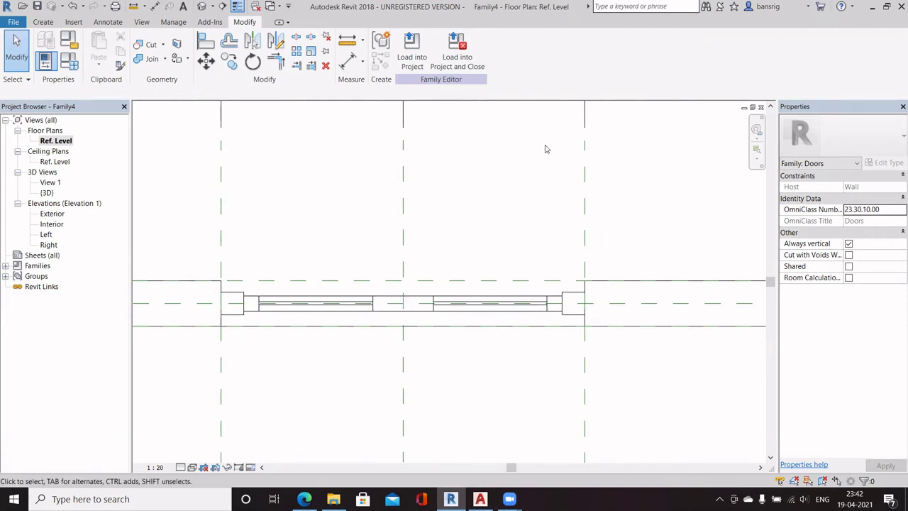
- Compare the Exterior elevation with the Ref. Level plan and check which sweeps form the door panels in plan
double_click(52, 213)
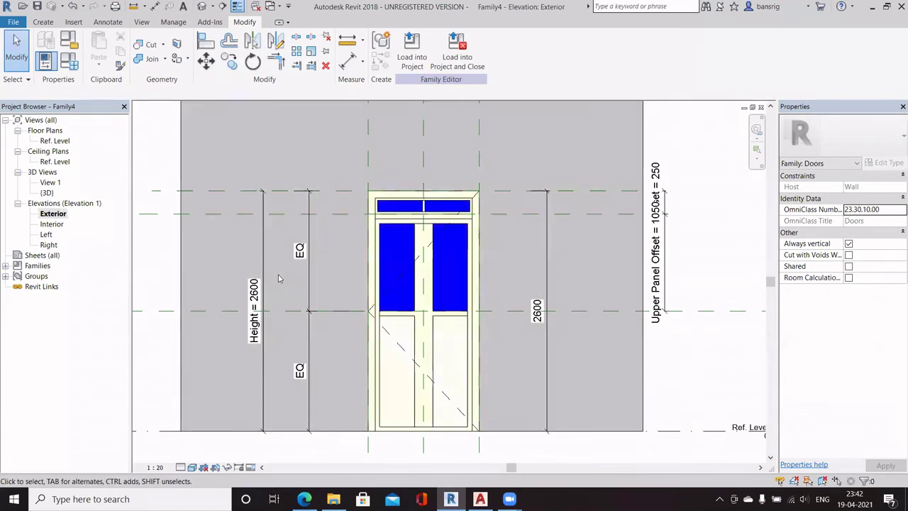
double_click(56, 141)
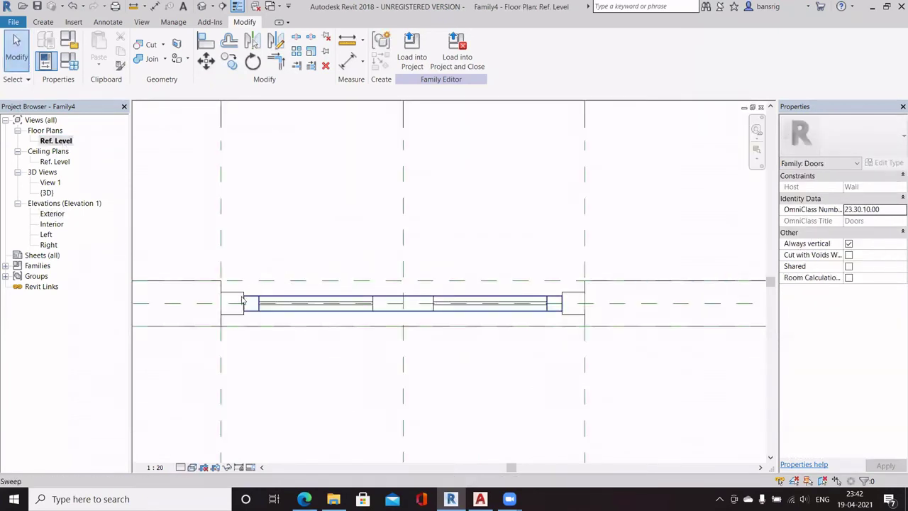
scroll(418, 348, up, 1)
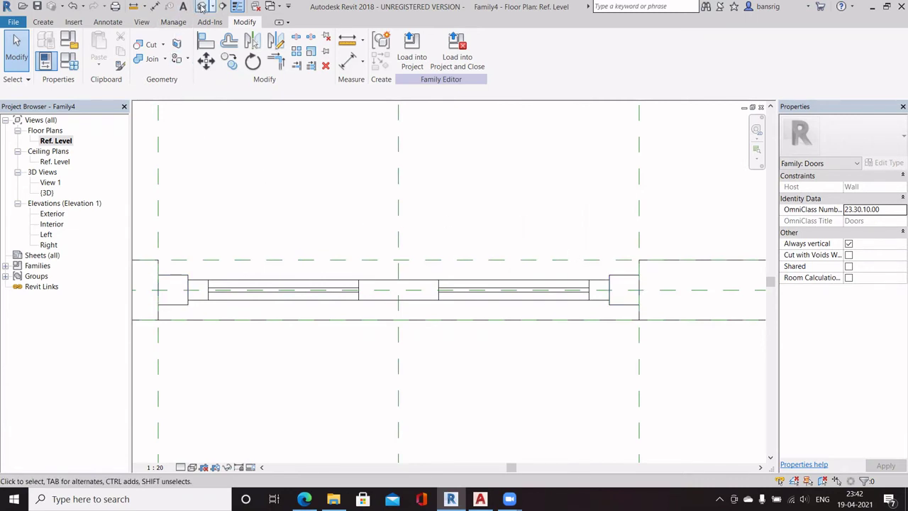
click(203, 286)
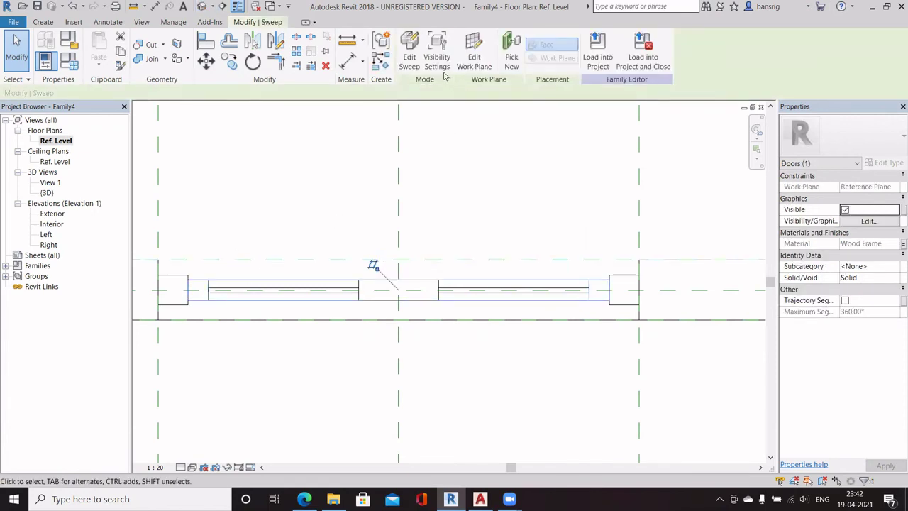
click(364, 190)
click(204, 282)
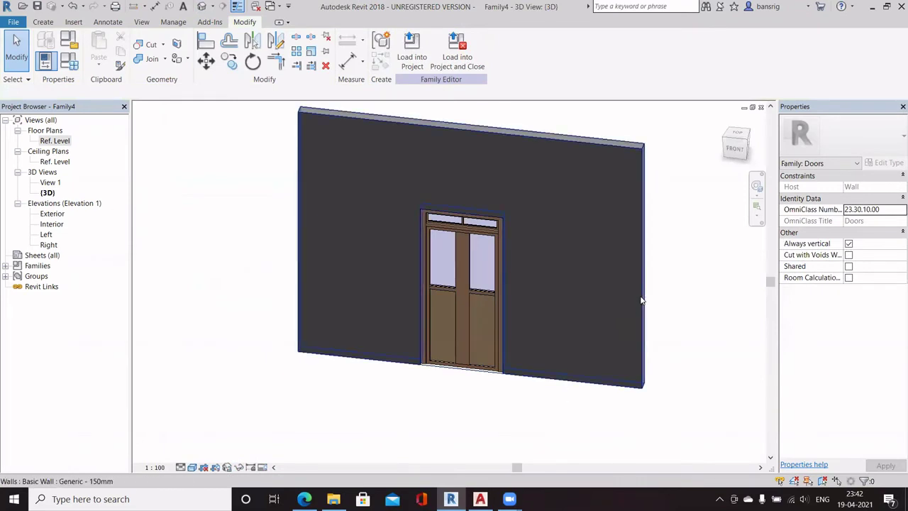
- Temporarily hide the host wall in the 3D view to isolate the door
click(599, 320)
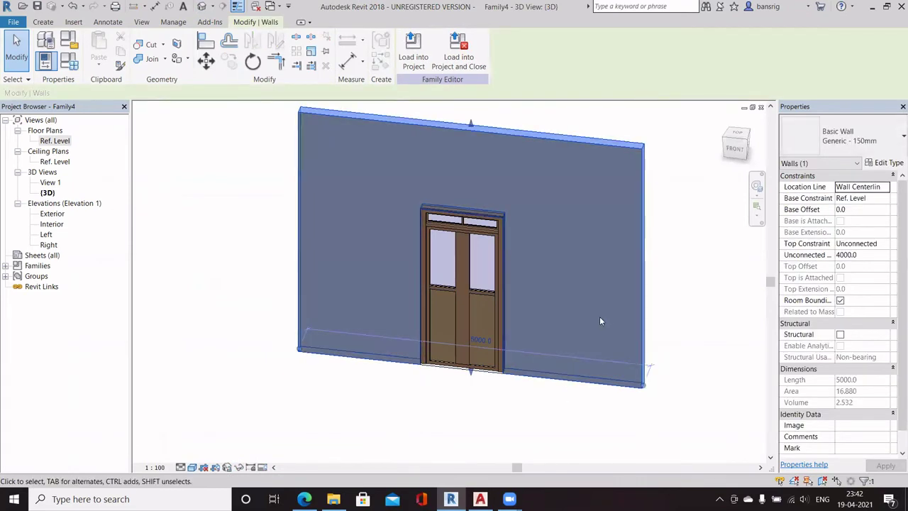
click(240, 466)
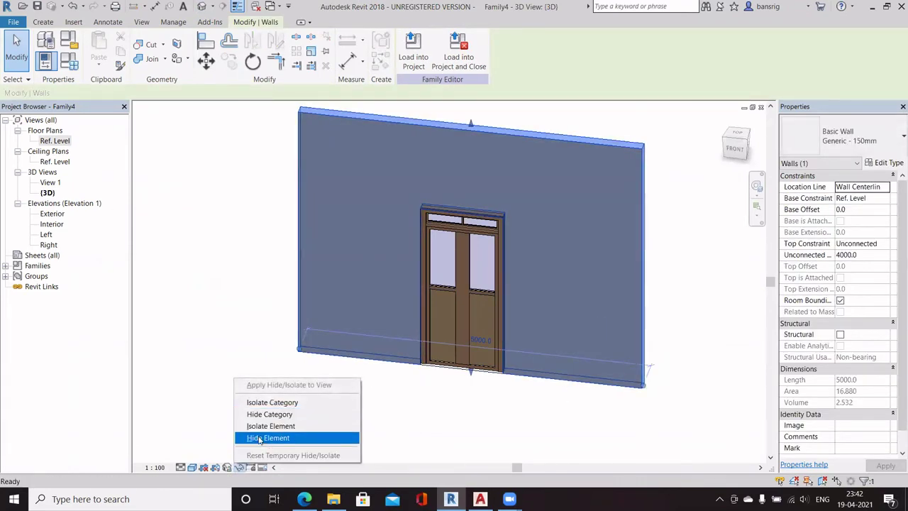
click(268, 438)
scroll(592, 225, up, 2)
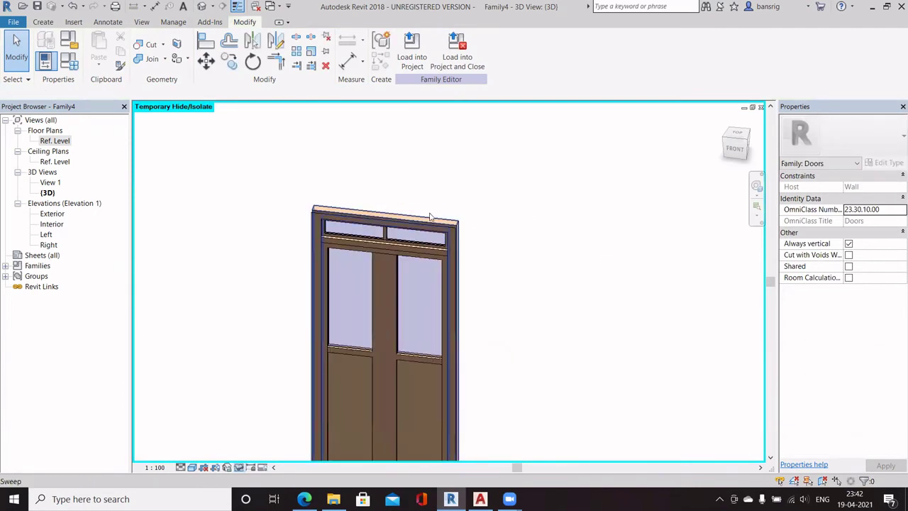
scroll(322, 213, up, 4)
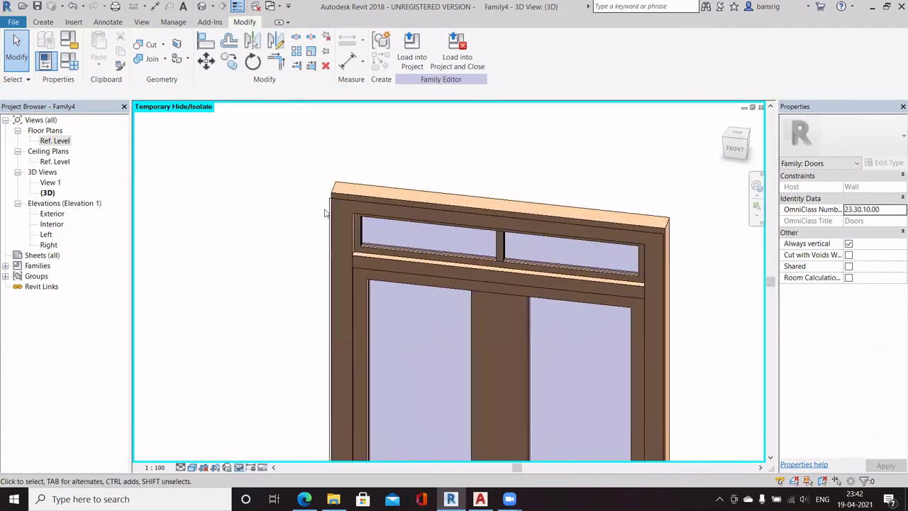
- Temporarily hide the outer door frame in the 3D view to expose the vent and panel frames
click(323, 213)
click(310, 224)
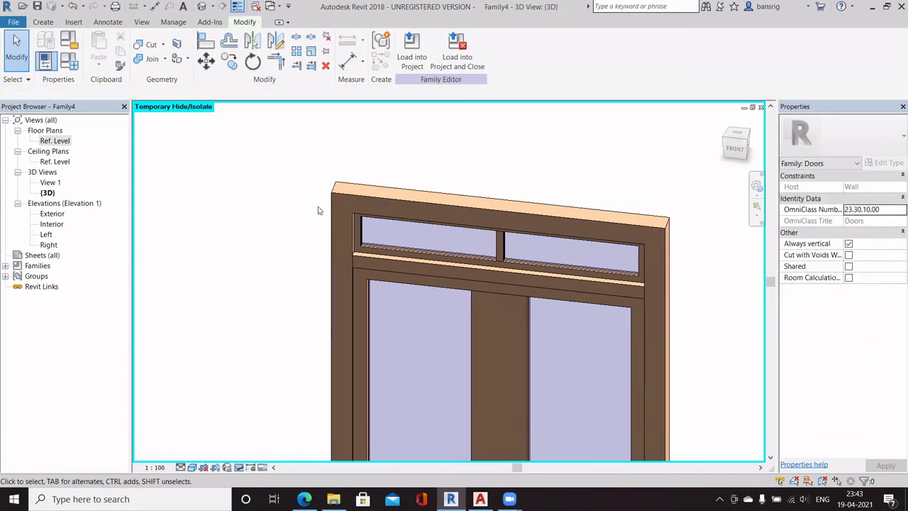
shift+middle_drag(546, 279, 318, 192)
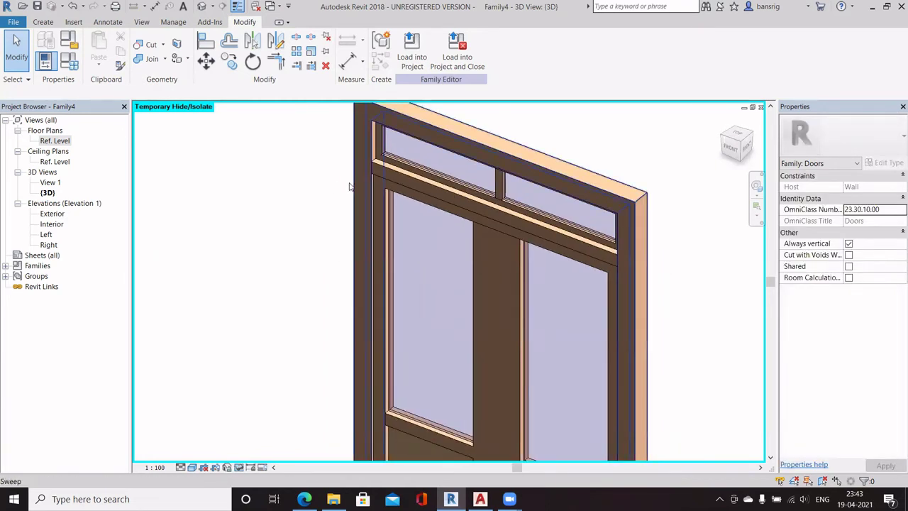
click(349, 187)
click(347, 189)
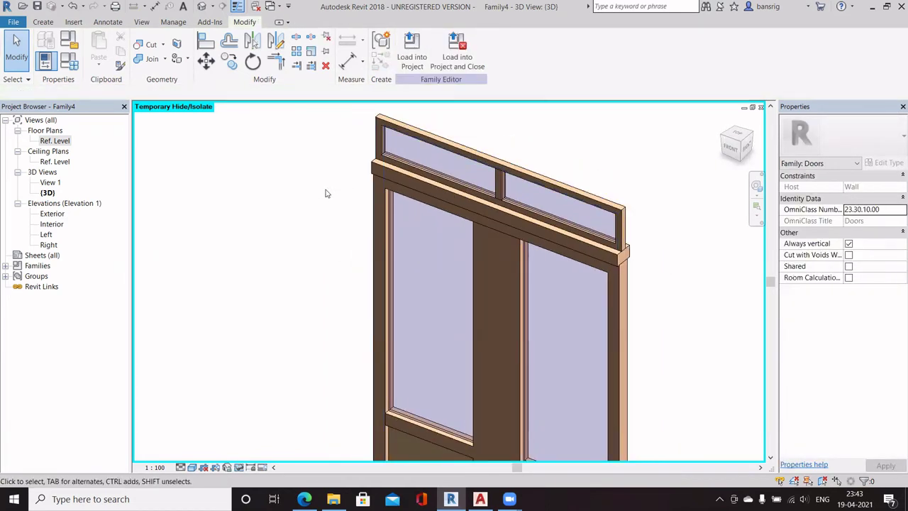
- Turn off Plan/RCP and cut-in-plan display for the vent frame, transom, panel frame and vent mullion, and temporarily hide them
scroll(341, 245, down, 1)
click(399, 158)
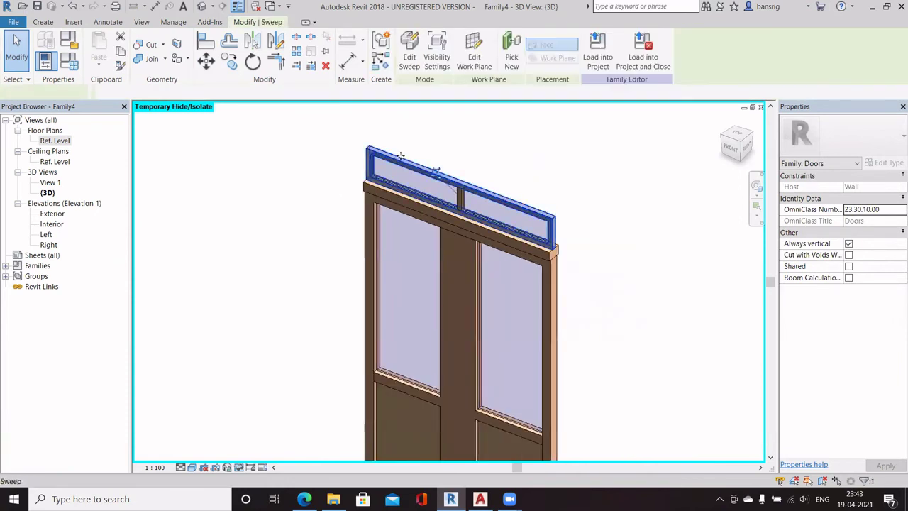
ctrl+click(362, 189)
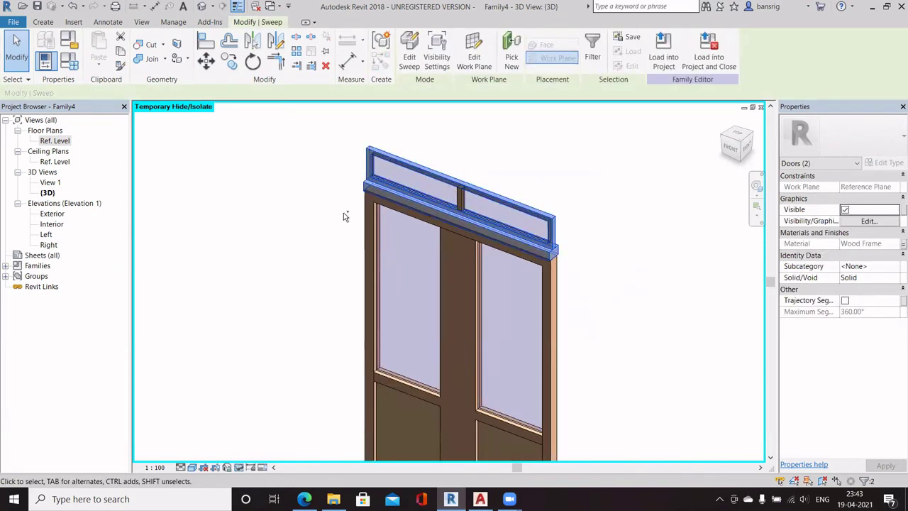
ctrl+click(367, 229)
middle_drag(318, 294, 318, 166)
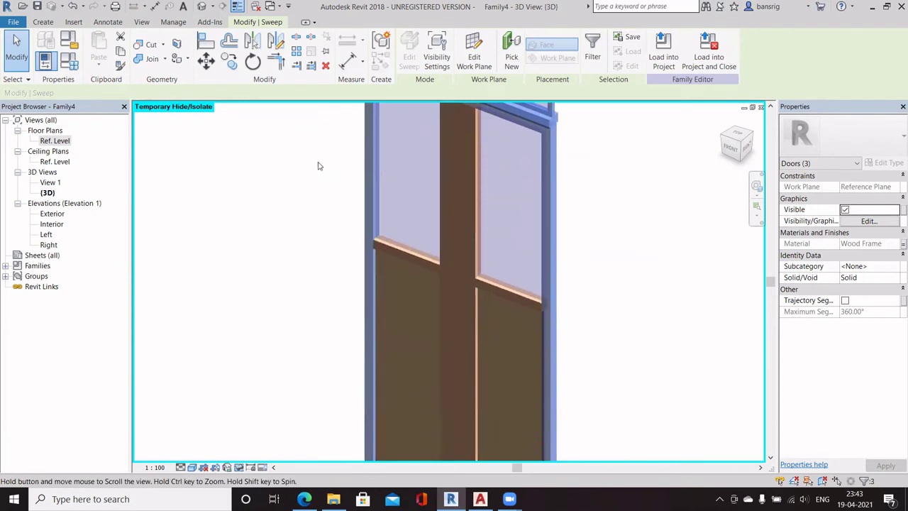
scroll(335, 211, down, 2)
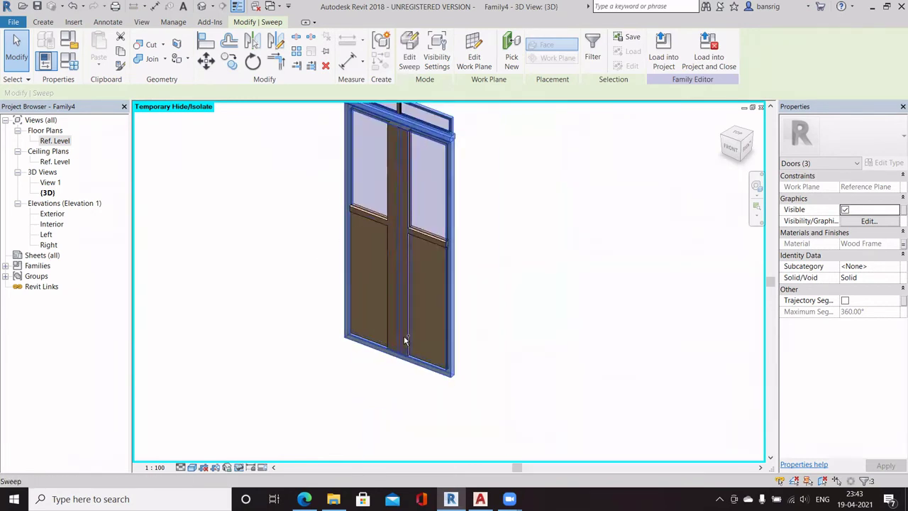
middle_drag(403, 182, 395, 267)
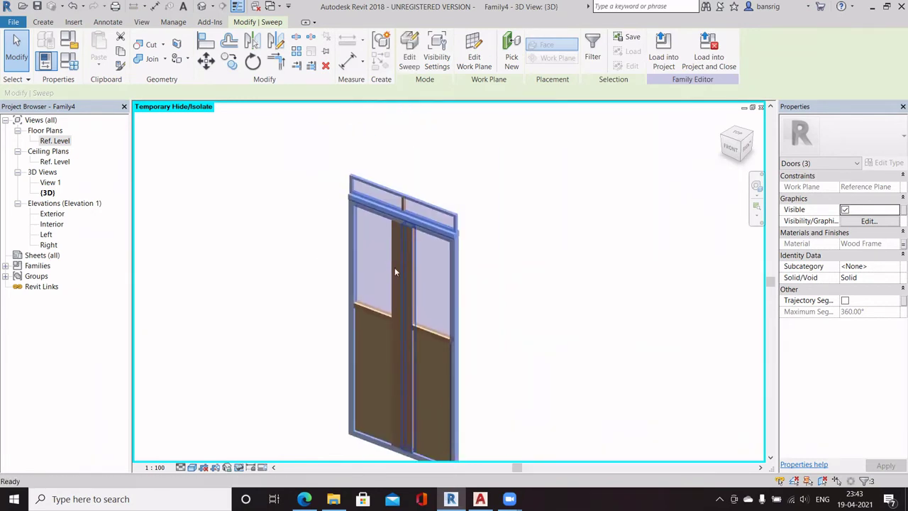
scroll(404, 206, up, 3)
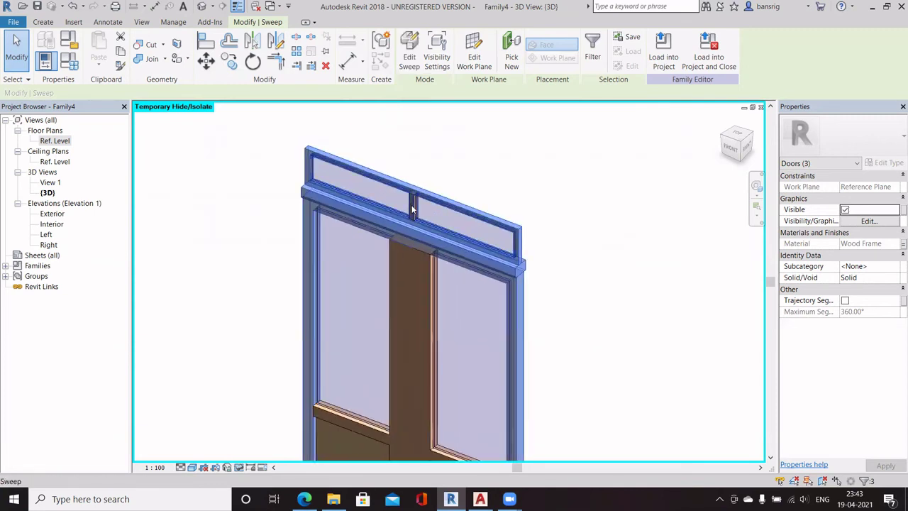
ctrl+click(412, 212)
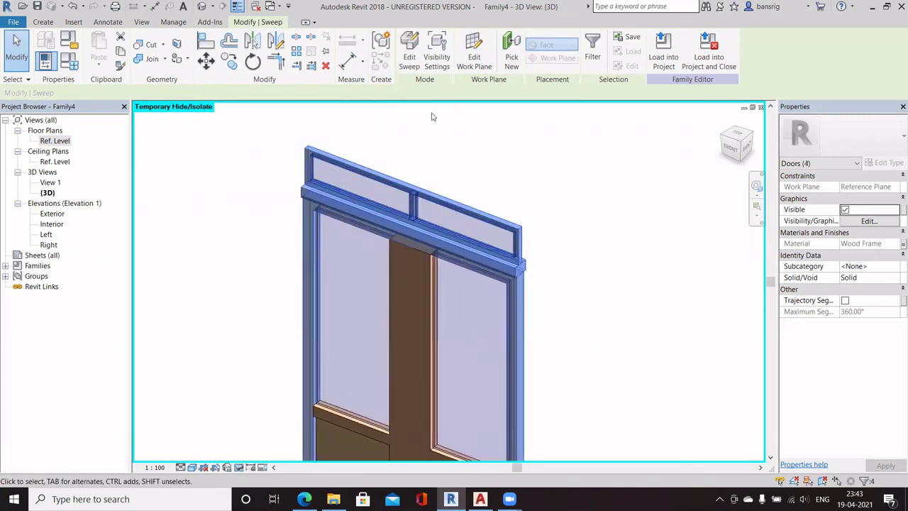
click(436, 58)
drag(396, 176, 367, 108)
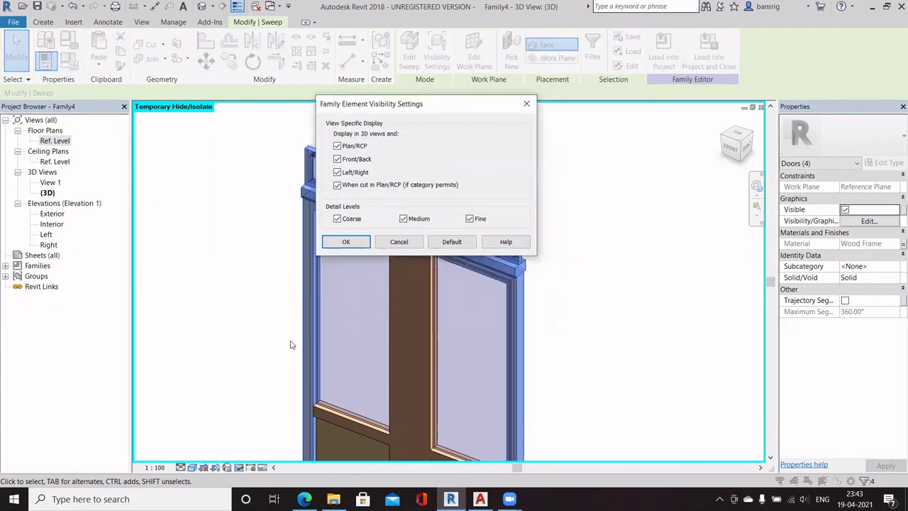
click(338, 174)
click(338, 185)
click(346, 241)
click(275, 245)
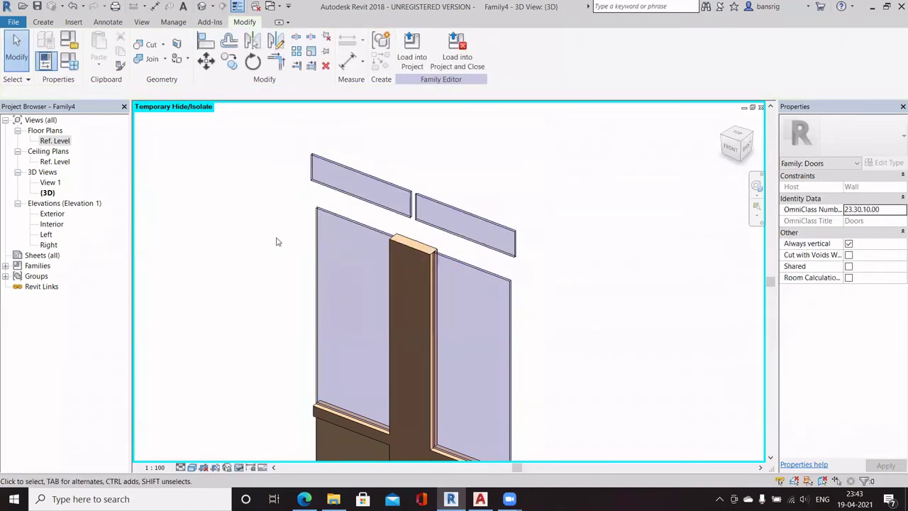
- Turn off Plan/RCP and When cut in Plan/RCP visibility for the two central stiles and the middle rail
click(399, 243)
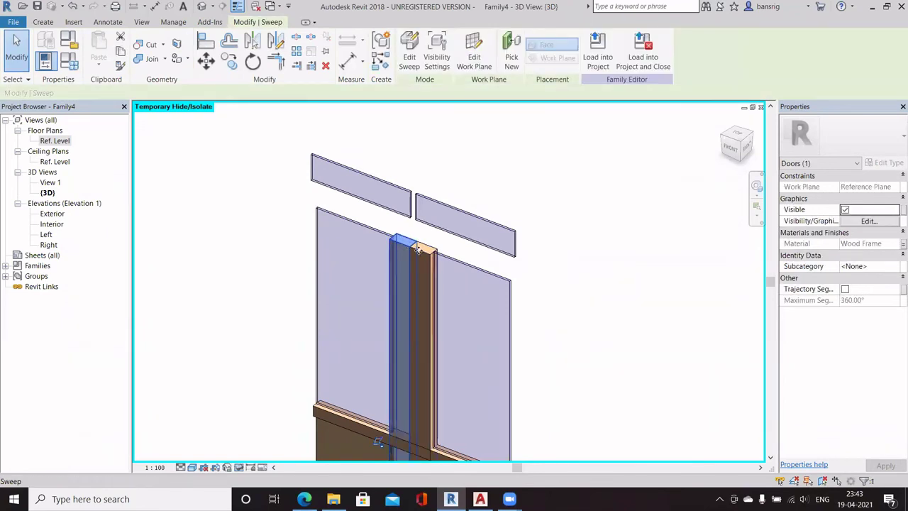
ctrl+click(415, 353)
middle_drag(415, 354, 425, 191)
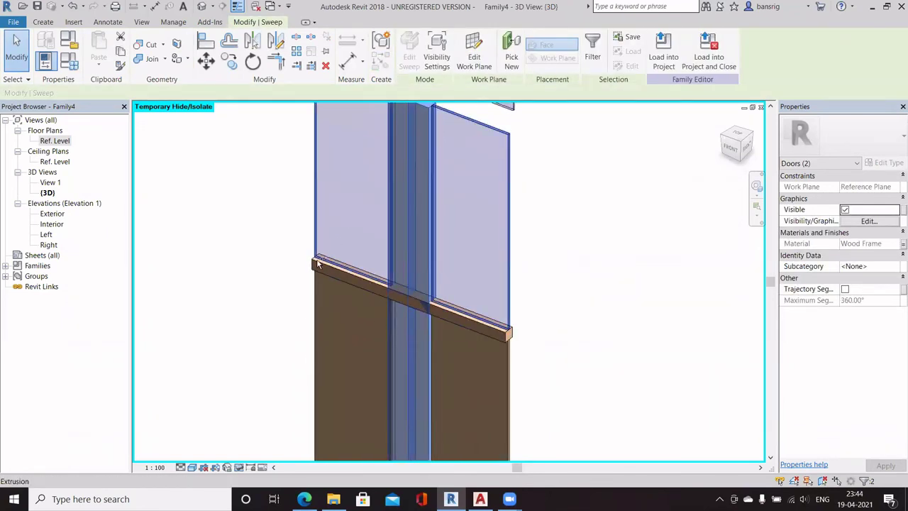
ctrl+click(319, 265)
scroll(351, 213, down, 3)
click(428, 62)
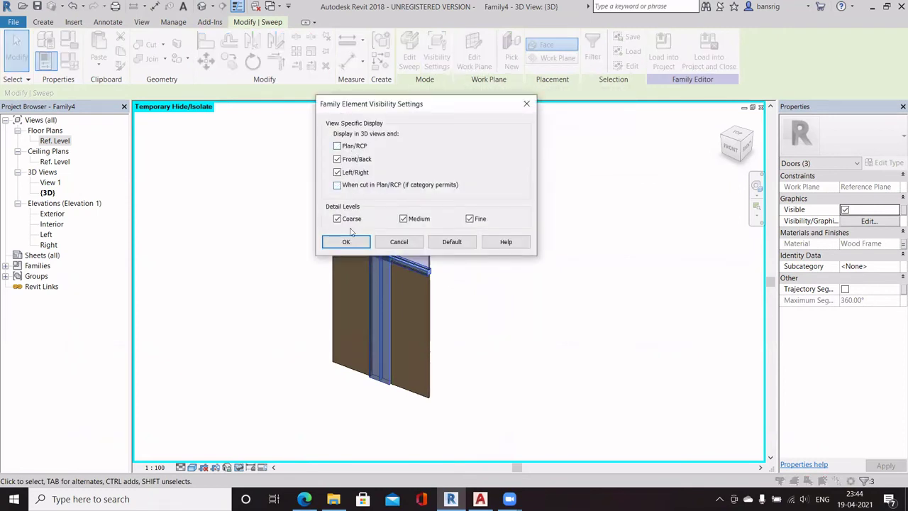
click(347, 241)
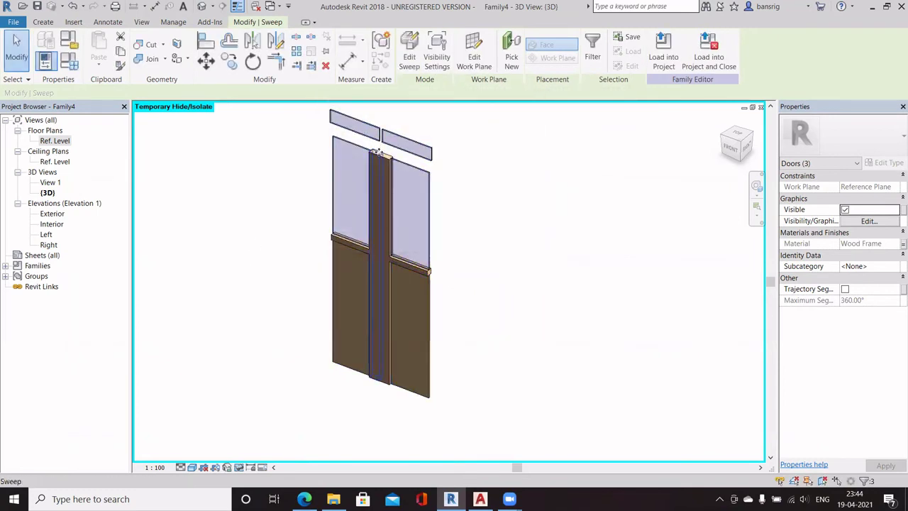
- Reselect the two central stiles and middle rail and check their visibility settings
right_click(503, 208)
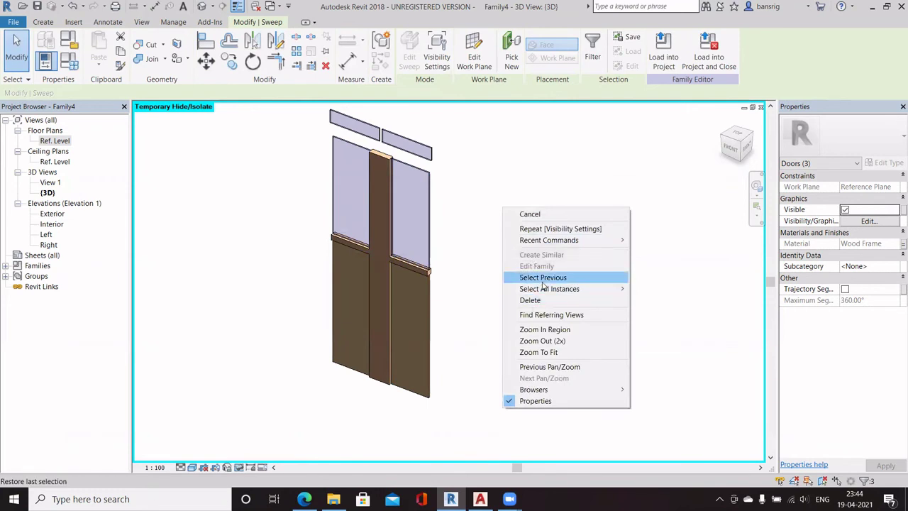
click(527, 278)
click(438, 193)
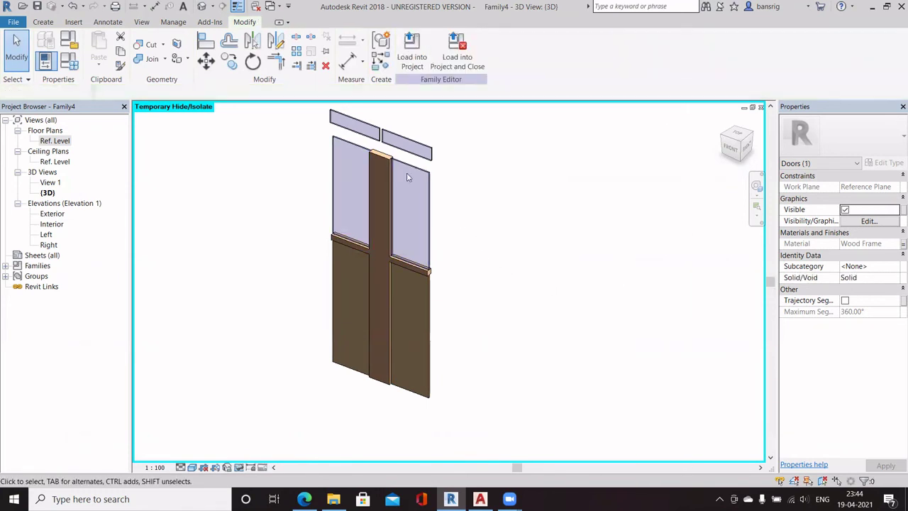
click(384, 160)
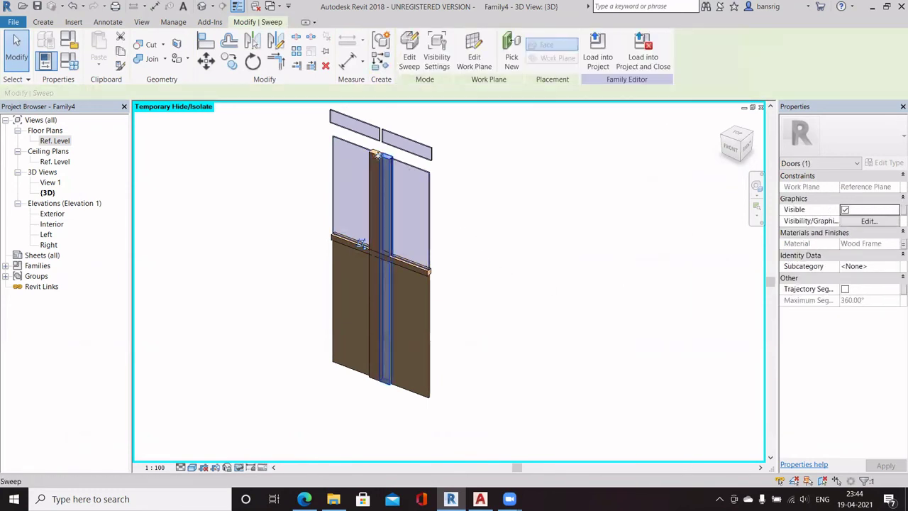
ctrl+click(330, 239)
ctrl+click(330, 242)
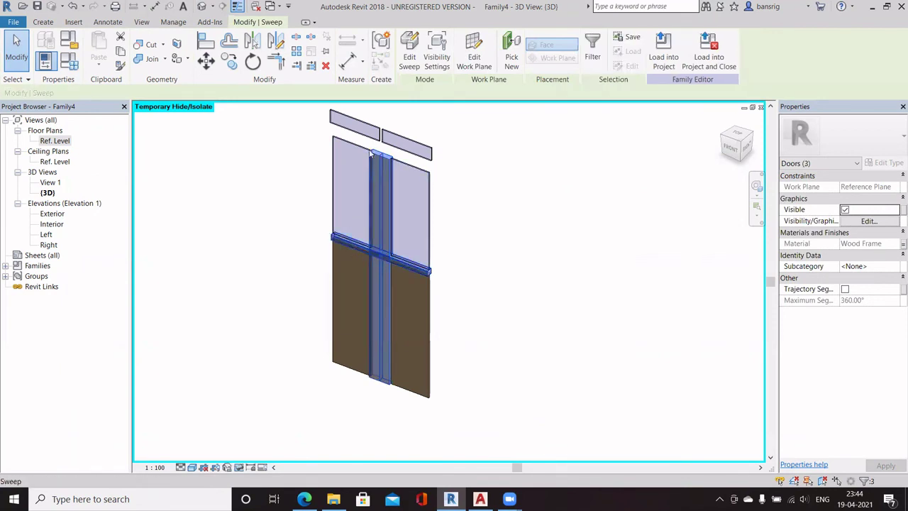
click(436, 57)
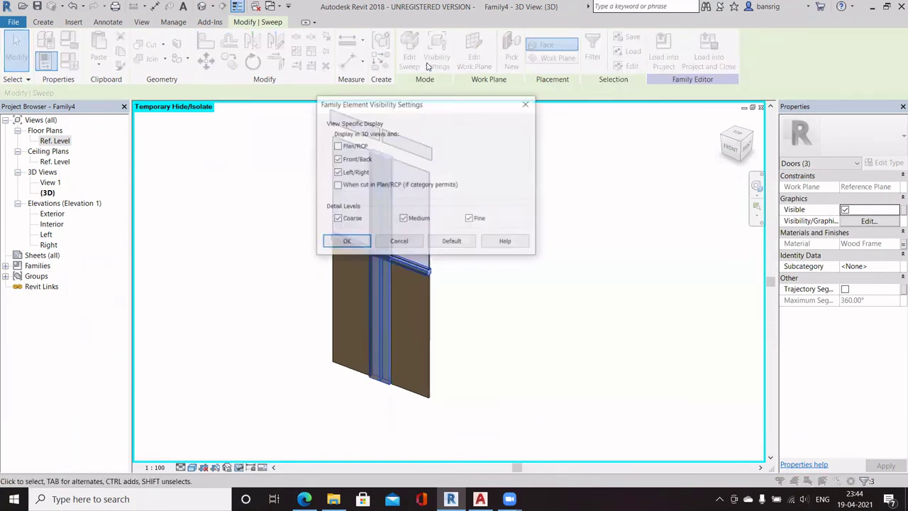
click(345, 242)
click(320, 243)
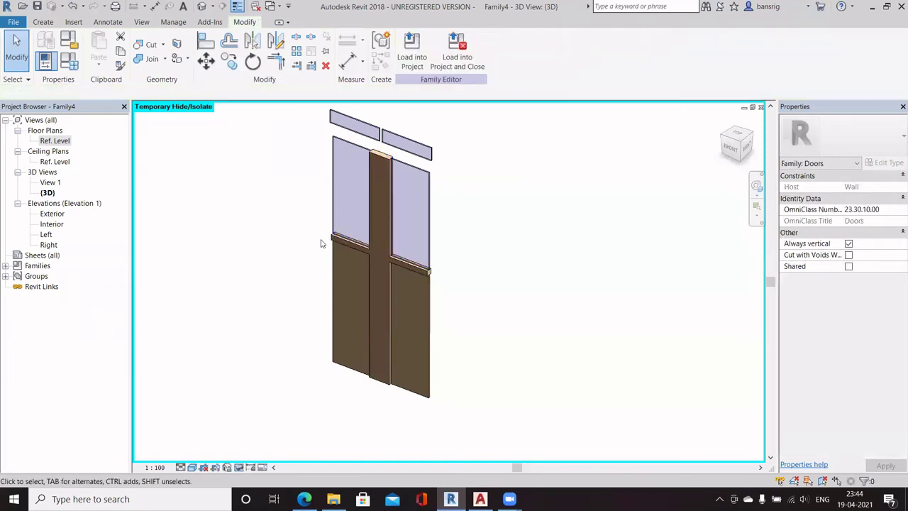
- Temporarily hide the joined central stiles and middle rail in the 3D view
click(329, 242)
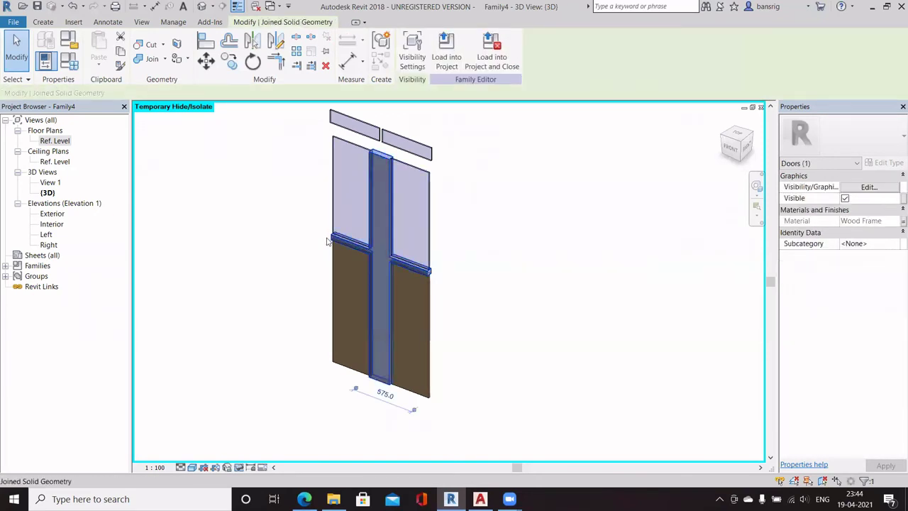
key(h)
key(h)
- Turn off Plan/RCP and When cut in Plan/RCP visibility for the upper glass, lower wood and vent panels, and temporarily hide them
click(332, 211)
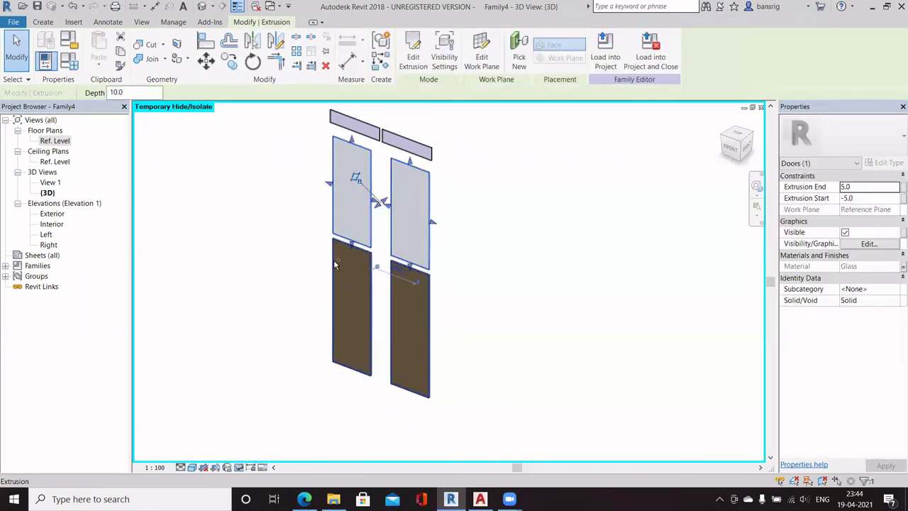
ctrl+click(334, 264)
ctrl+click(415, 141)
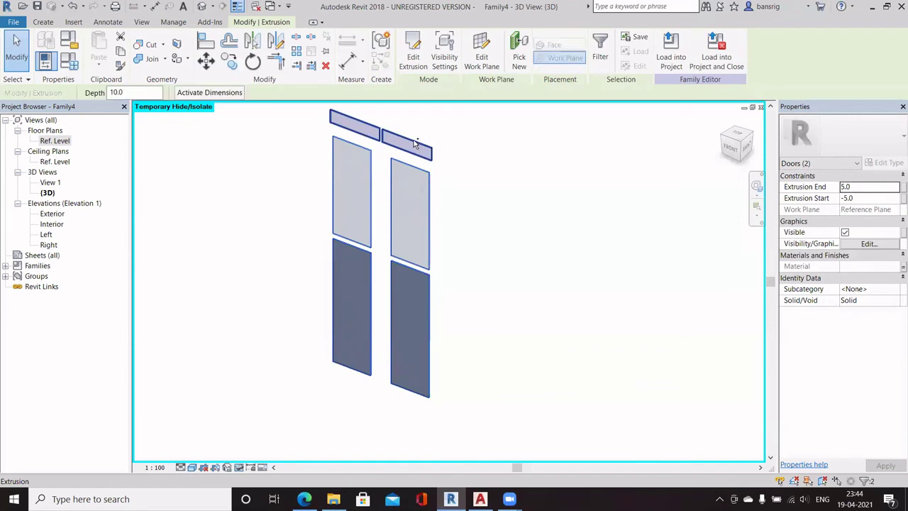
click(444, 56)
click(337, 146)
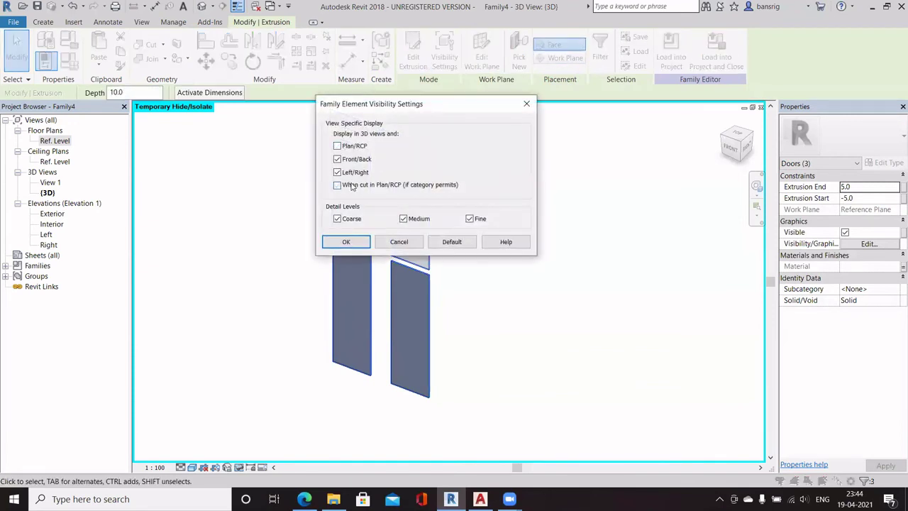
click(346, 240)
click(237, 217)
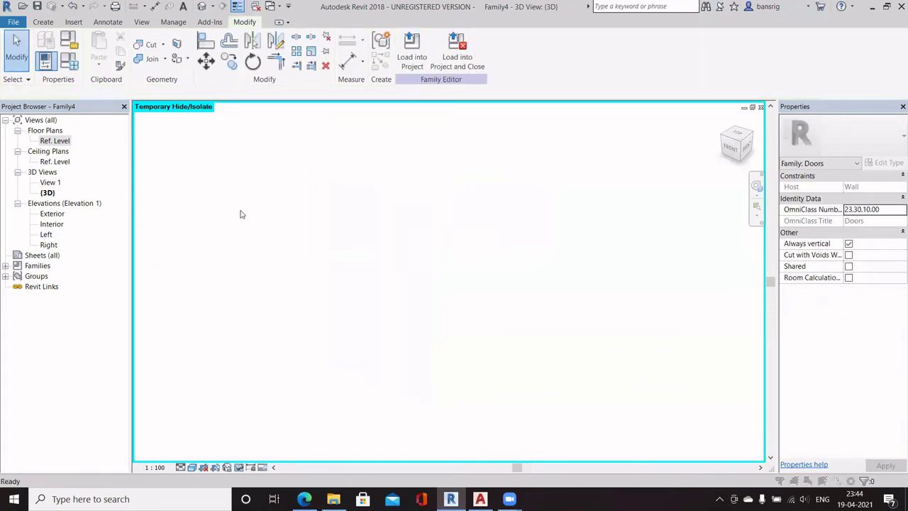
click(529, 293)
- Open the Ref. Level floor plan and examine the door's plan linework with Thin Lines switched off and back on
double_click(55, 140)
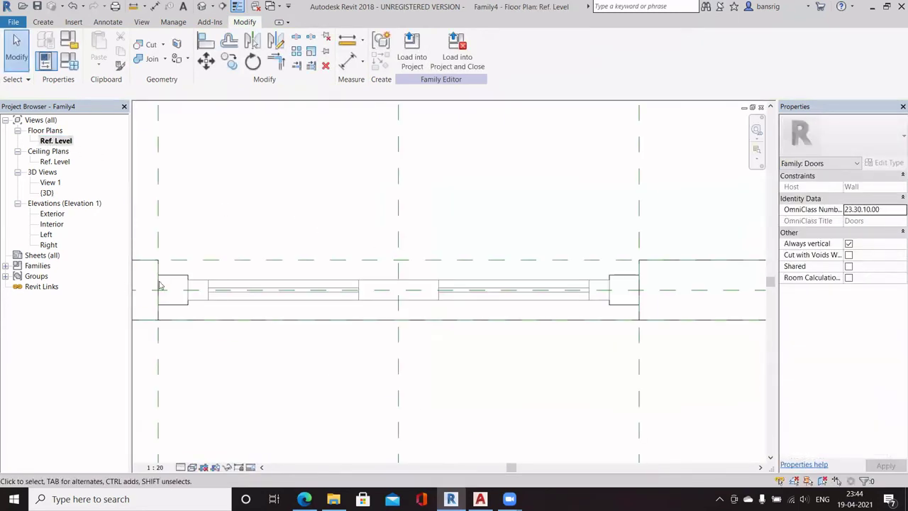
scroll(197, 291, up, 1)
middle_drag(253, 394, 419, 390)
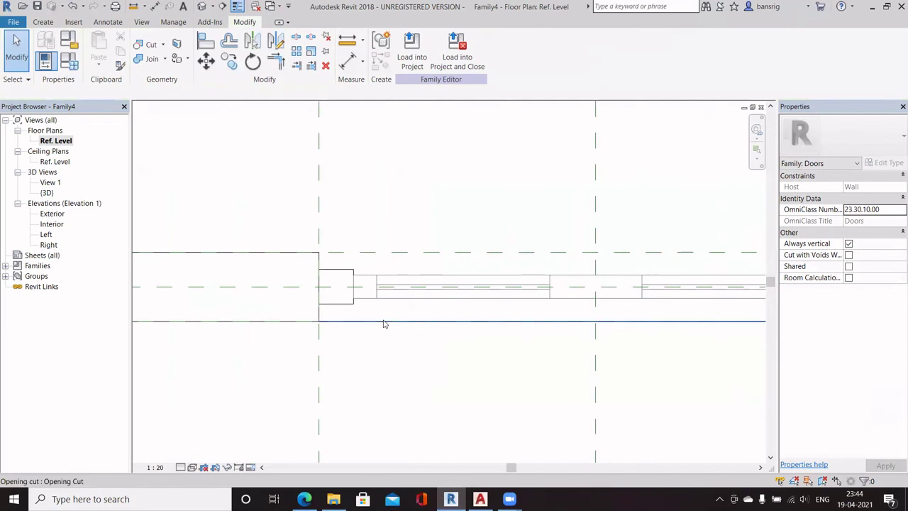
scroll(380, 319, up, 8)
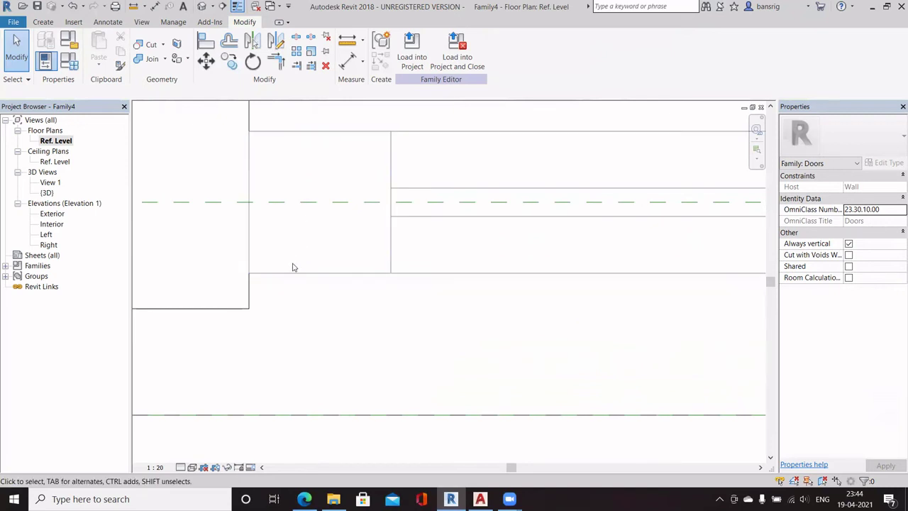
click(237, 5)
scroll(290, 241, down, 3)
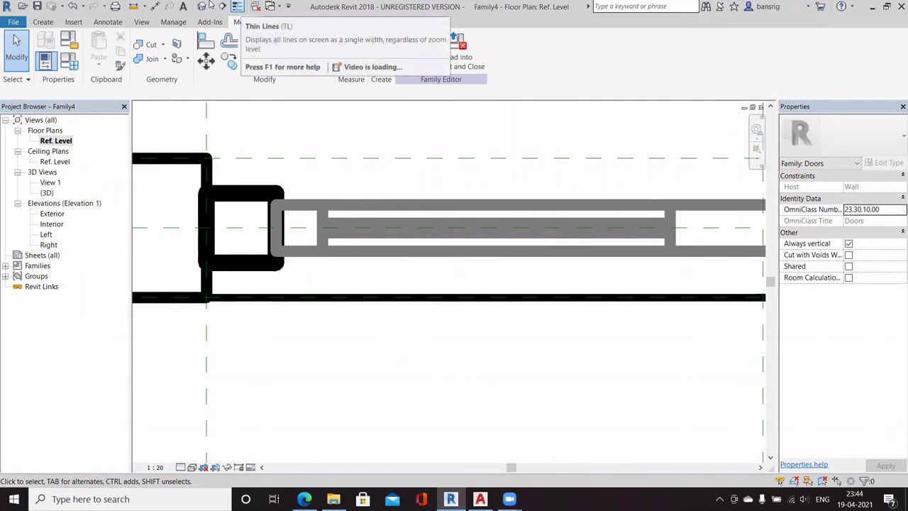
scroll(270, 236, down, 4)
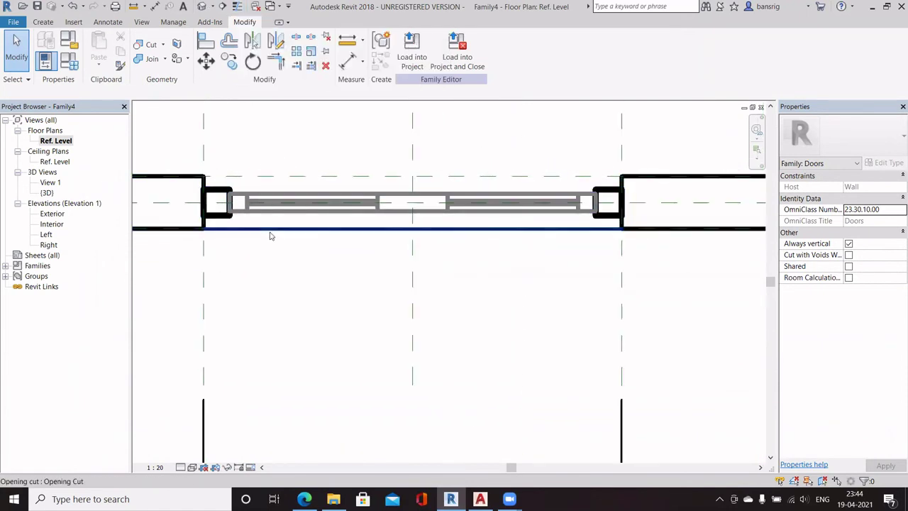
click(236, 6)
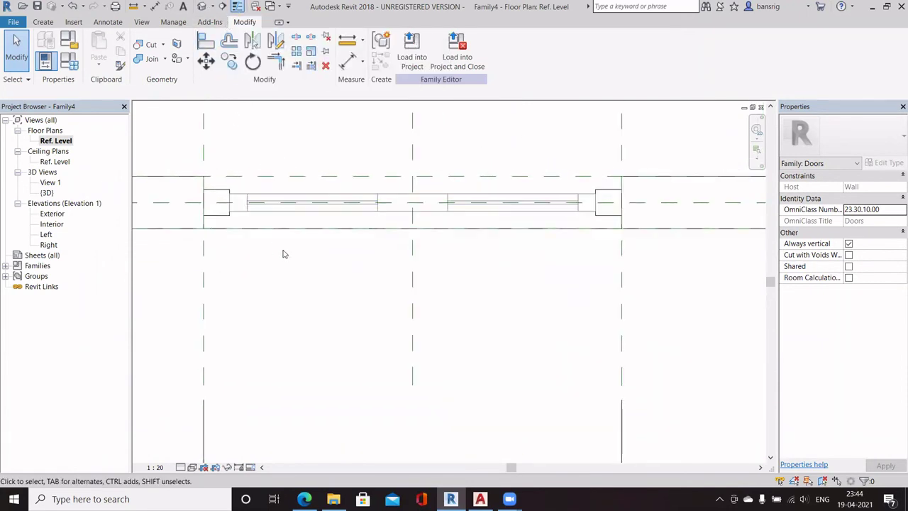
scroll(284, 251, down, 2)
- Draw a 90° center-ends symbolic arc of 525 mm radius, centred on the left jamb's inner face and starting at the door's centre
click(105, 23)
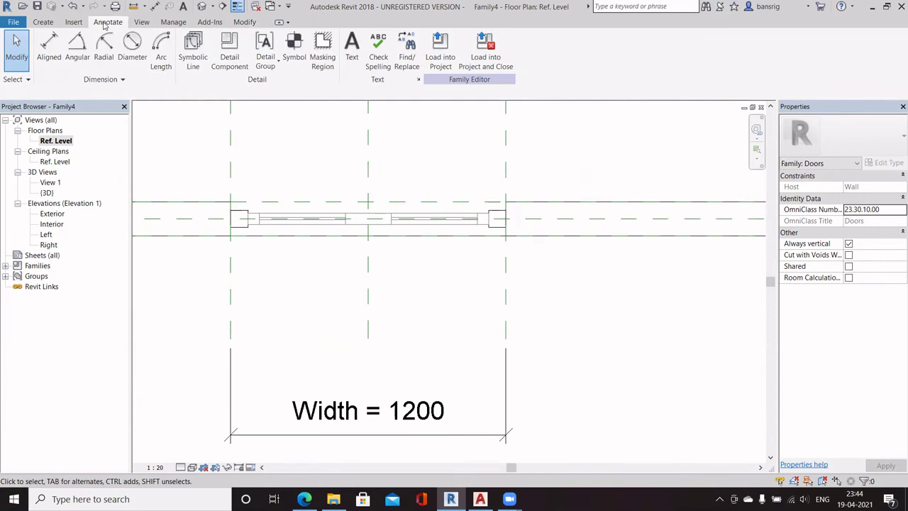
click(193, 48)
middle_drag(353, 275, 361, 347)
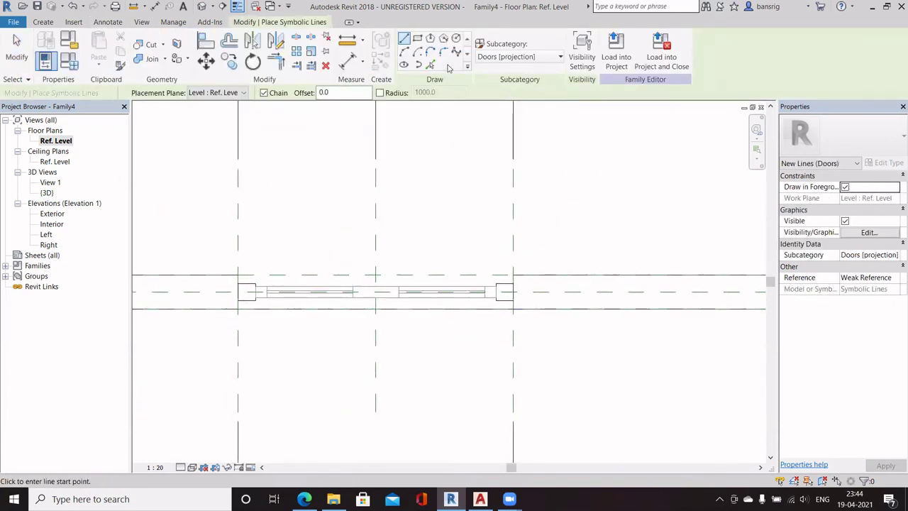
click(419, 53)
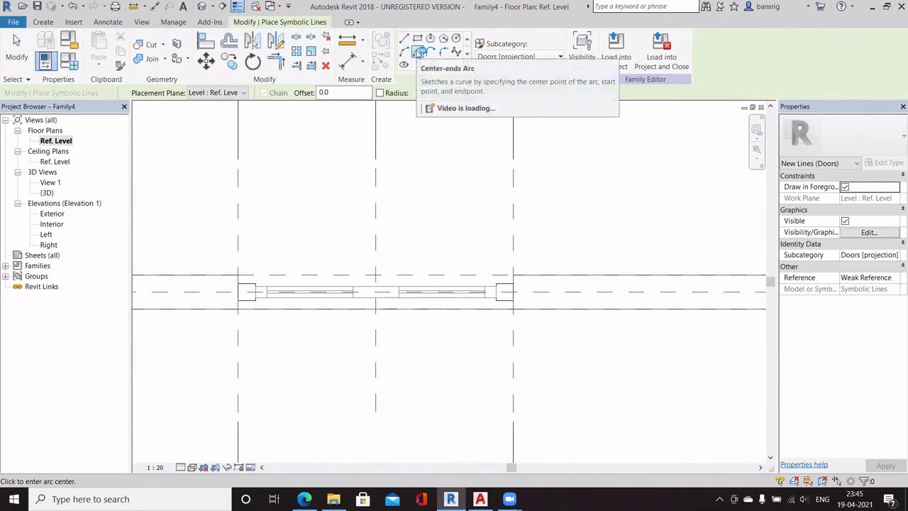
scroll(239, 304, up, 2)
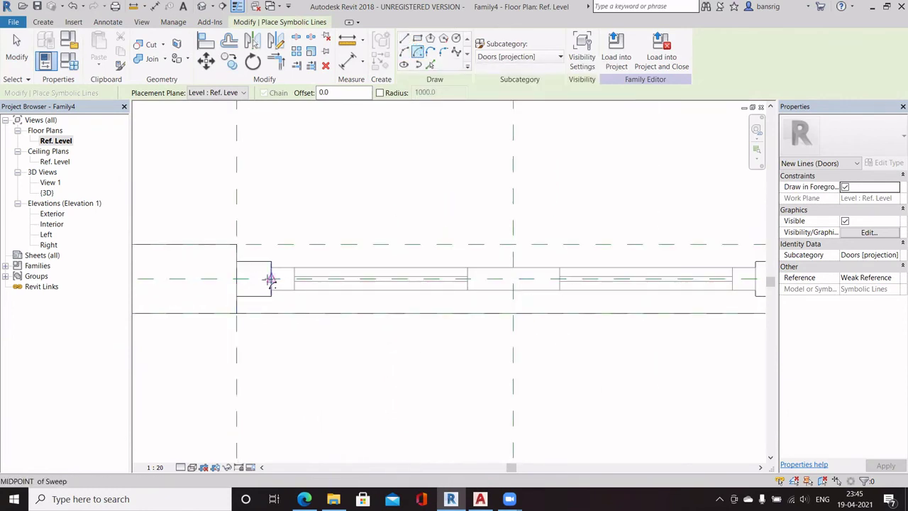
click(271, 279)
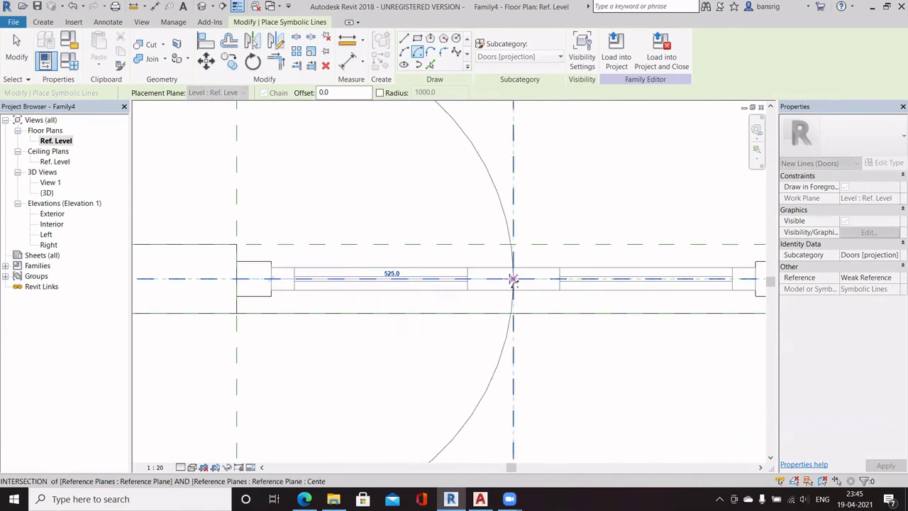
click(514, 279)
scroll(508, 280, down, 2)
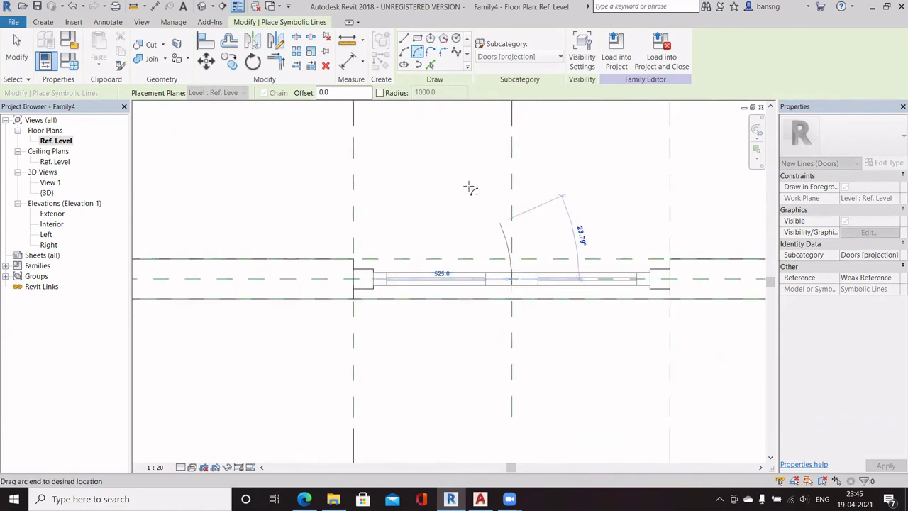
click(374, 142)
- Draw a 525 mm vertical symbolic line from the left jamb's inner midpoint to the end of the left swing arc
key(l)
key(i)
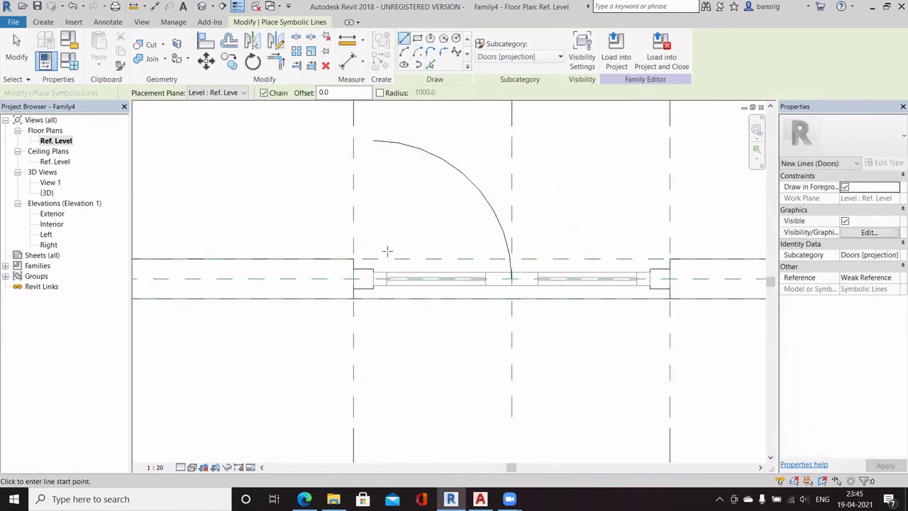
click(372, 280)
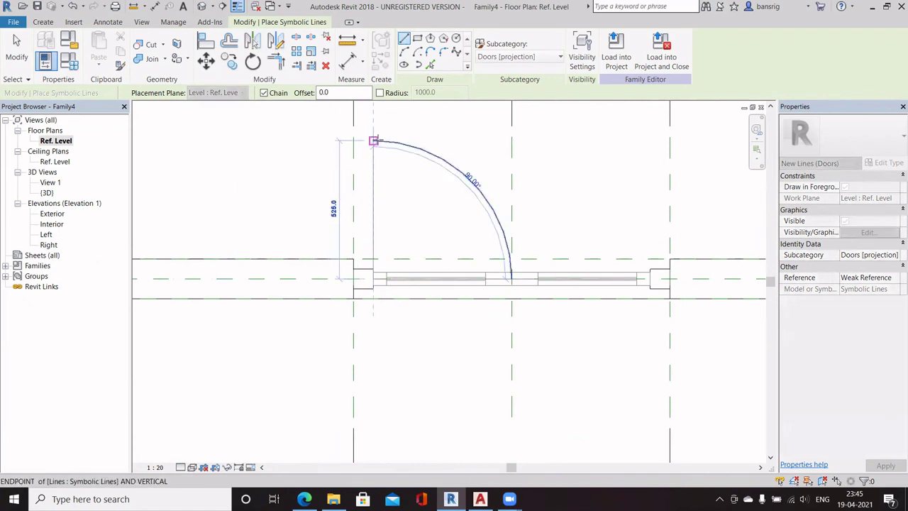
click(374, 140)
key(Escape)
- Draw the right leaf's 90° symbolic swing arc with 525 mm radius, centred on the right jamb's inner face and starting at the door's centre
scroll(654, 284, up, 3)
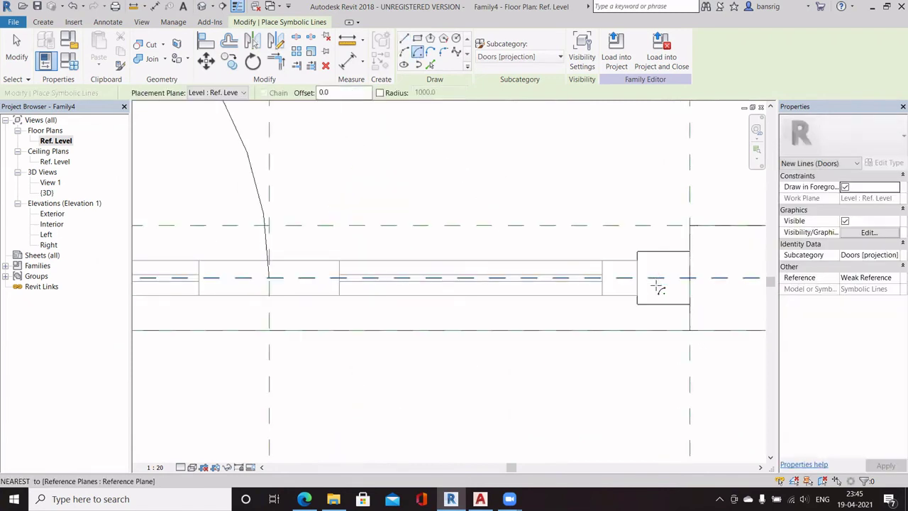
click(637, 262)
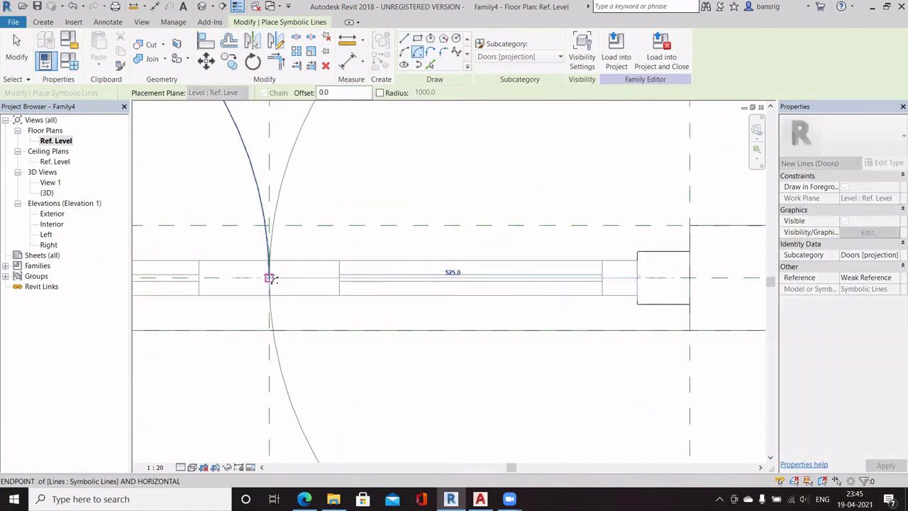
click(264, 276)
scroll(258, 282, down, 3)
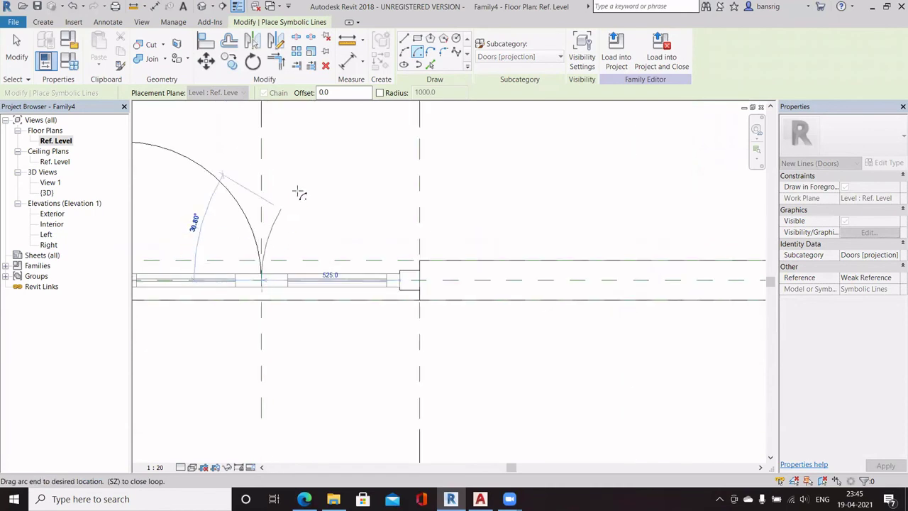
click(399, 143)
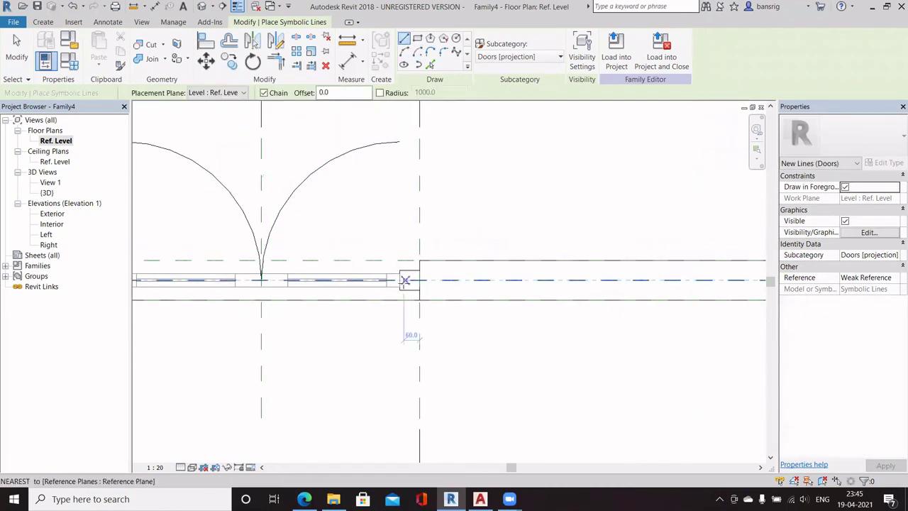
- Draw a 525 mm vertical symbolic line joining the right jamb's inner midpoint to the end of the right swing arc
click(401, 279)
key(Escape)
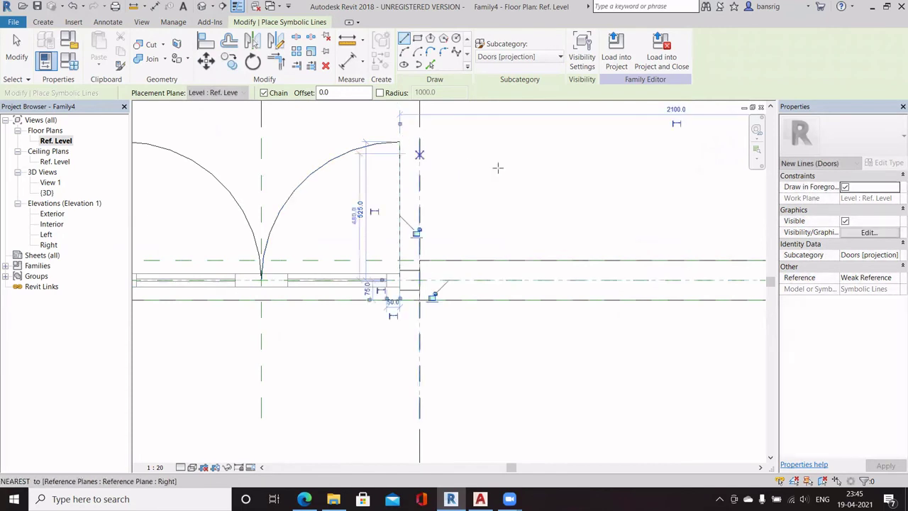
key(Escape)
scroll(549, 231, down, 2)
- Set the family's Width parameter to 1500 and check how the swing symbols adapt in plan
click(69, 64)
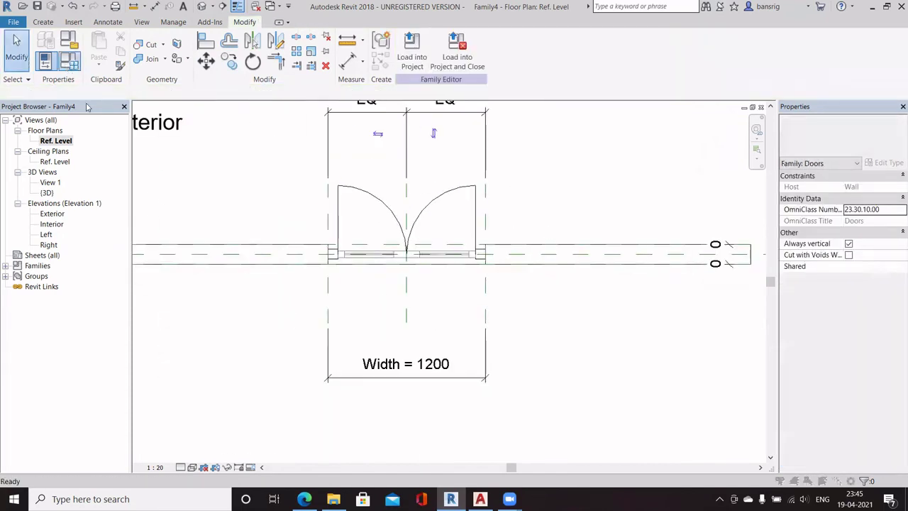
click(420, 275)
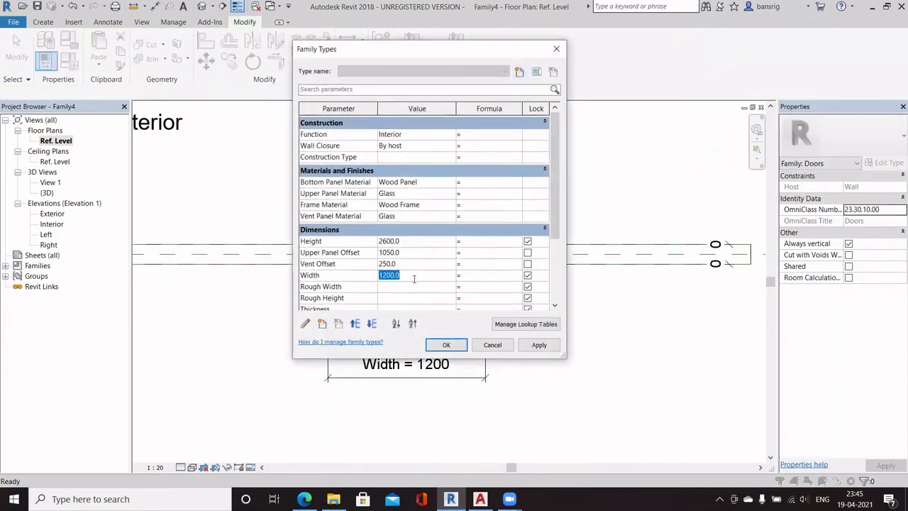
text(1500)
click(446, 344)
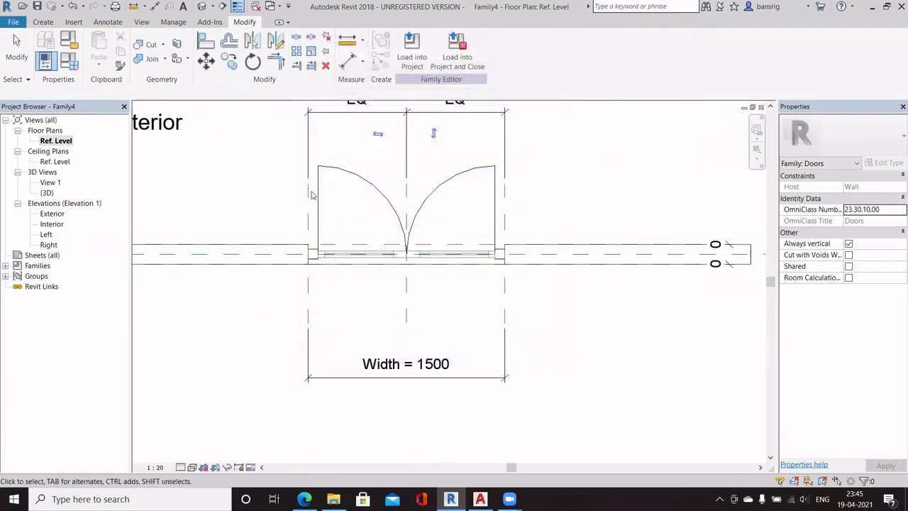
scroll(471, 190, up, 1)
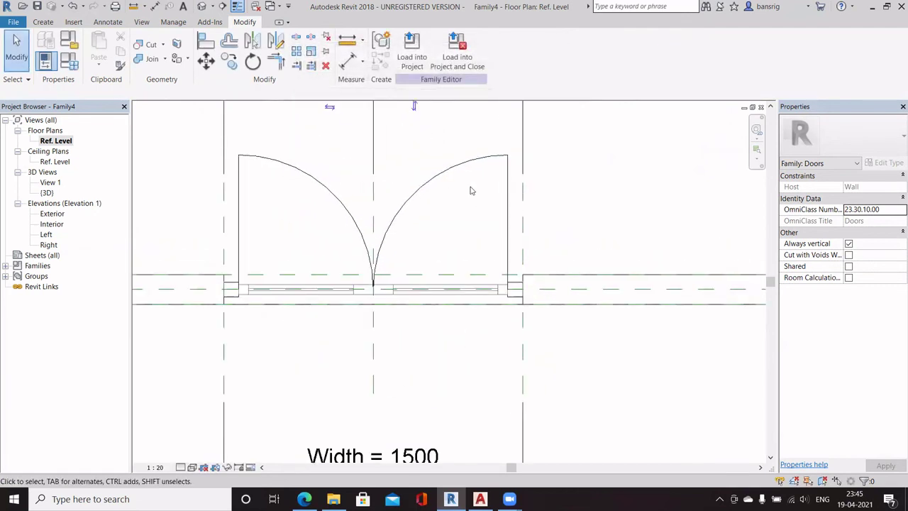
scroll(472, 190, down, 2)
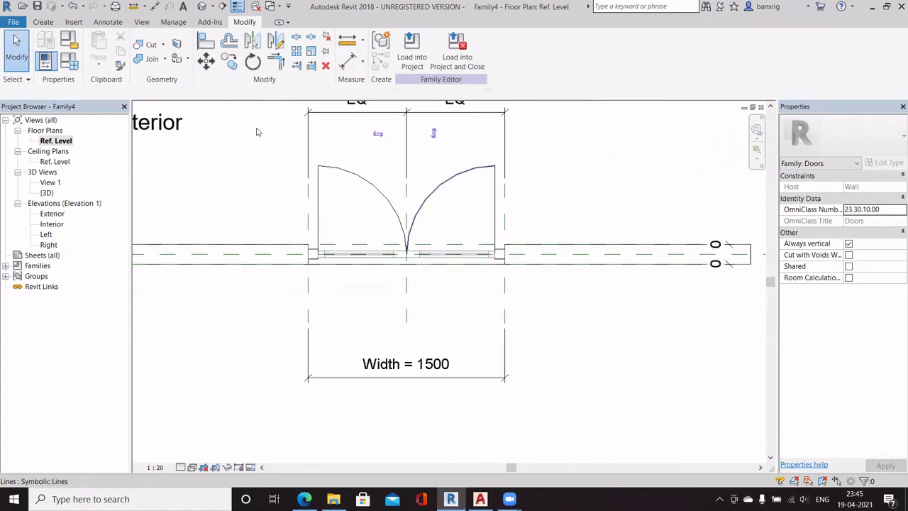
- Set the family's Width parameter to 800 and check the swing symbols in plan
click(70, 63)
click(433, 275)
text(800)
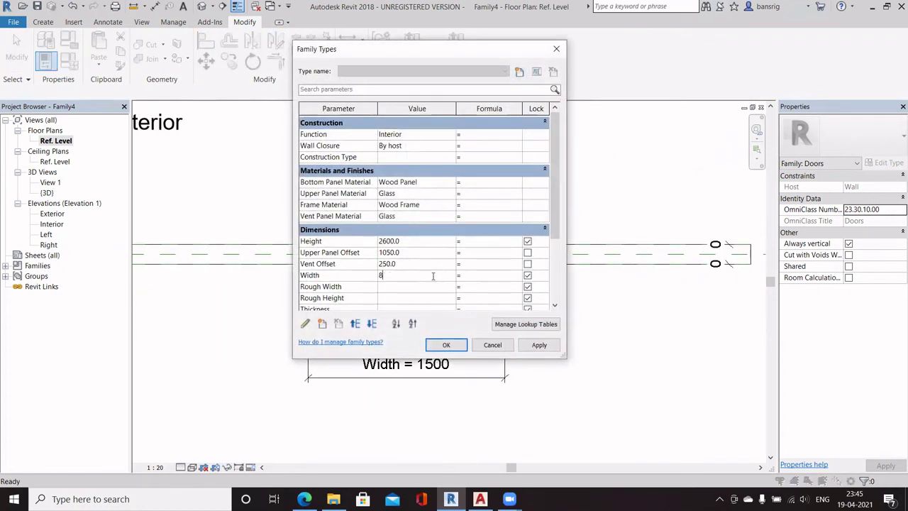
click(446, 348)
scroll(409, 231, up, 3)
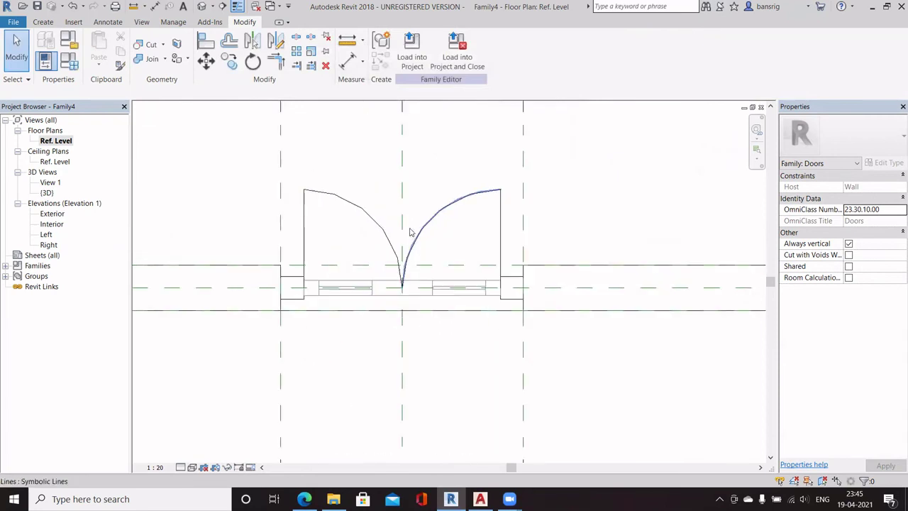
- Set the family's Width parameter to 1200
click(71, 63)
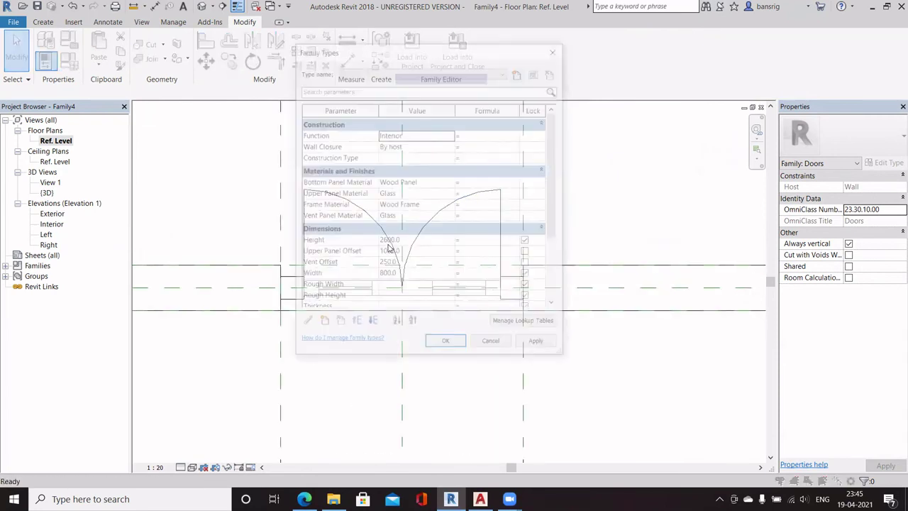
click(402, 275)
text(1200)
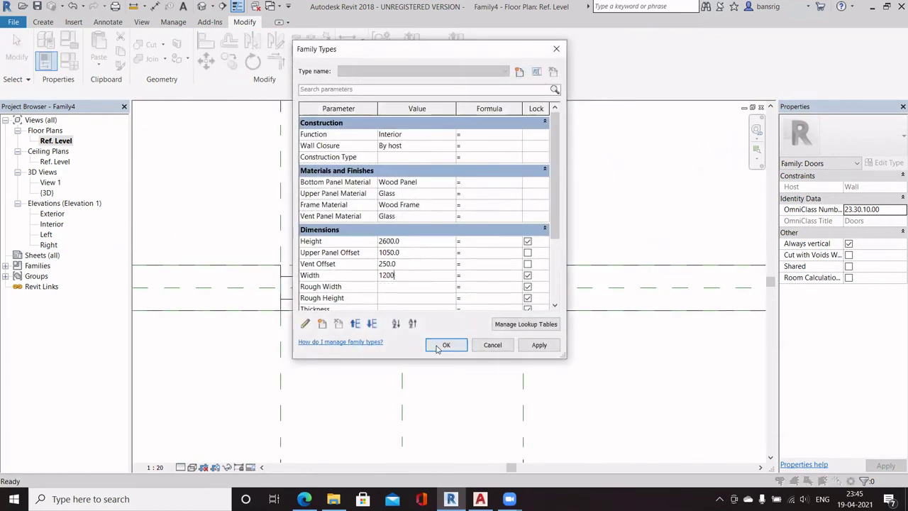
click(445, 345)
scroll(445, 360, down, 3)
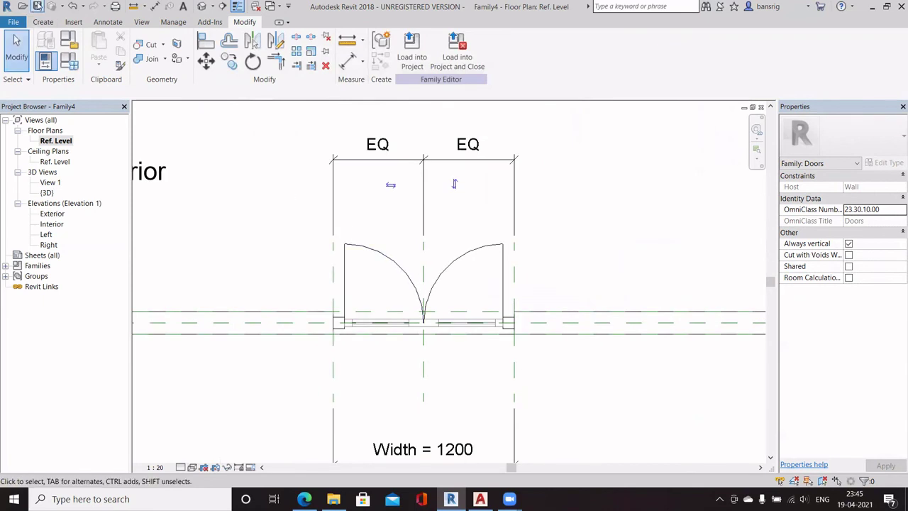
- Save the family to the Desktop under the file name Double Swing Door
click(37, 6)
click(267, 324)
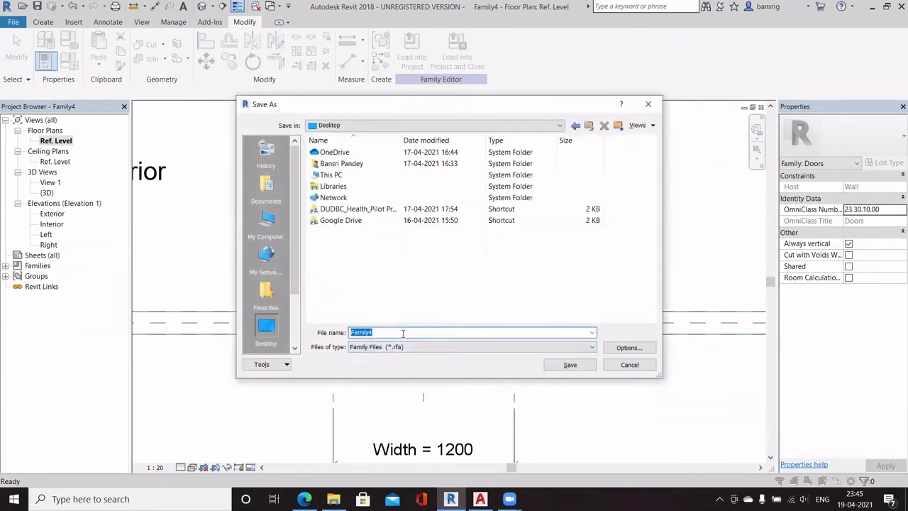
text(Dop)
key(BackSpace)
text(uble S)
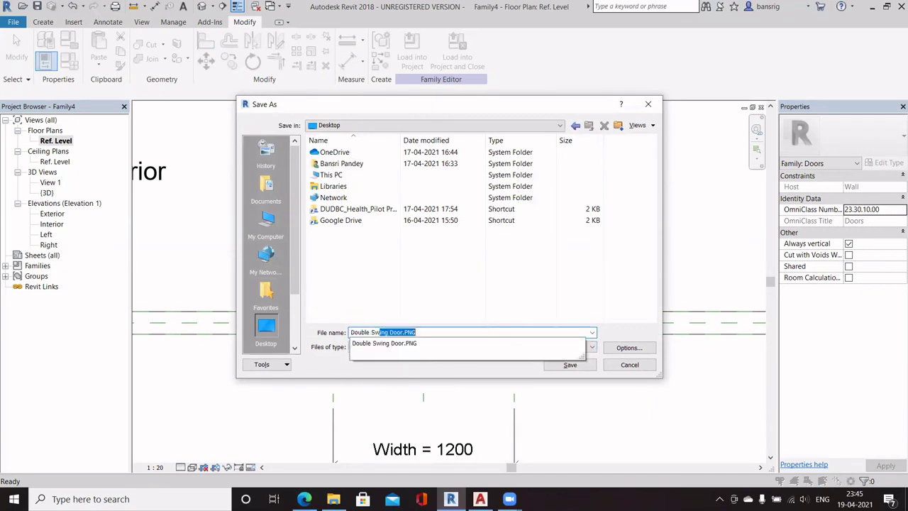
text(wing Door)
key(Delete)
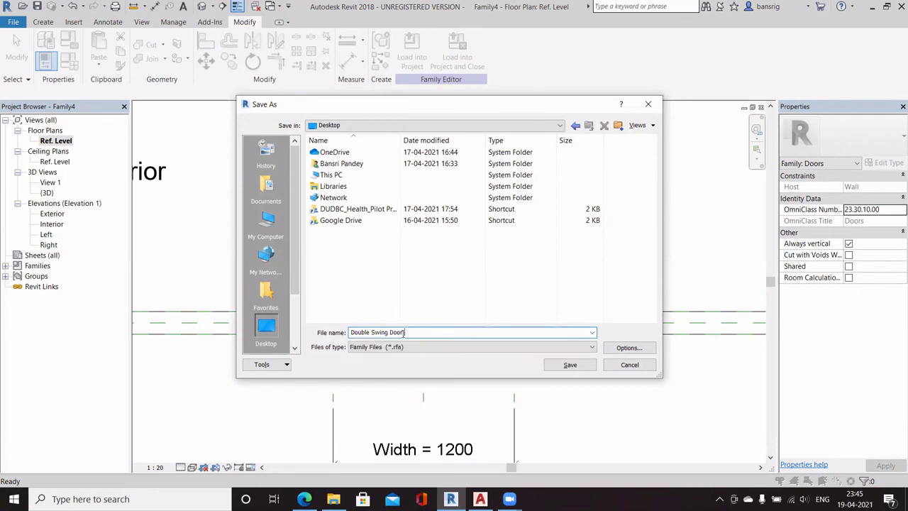
click(586, 368)
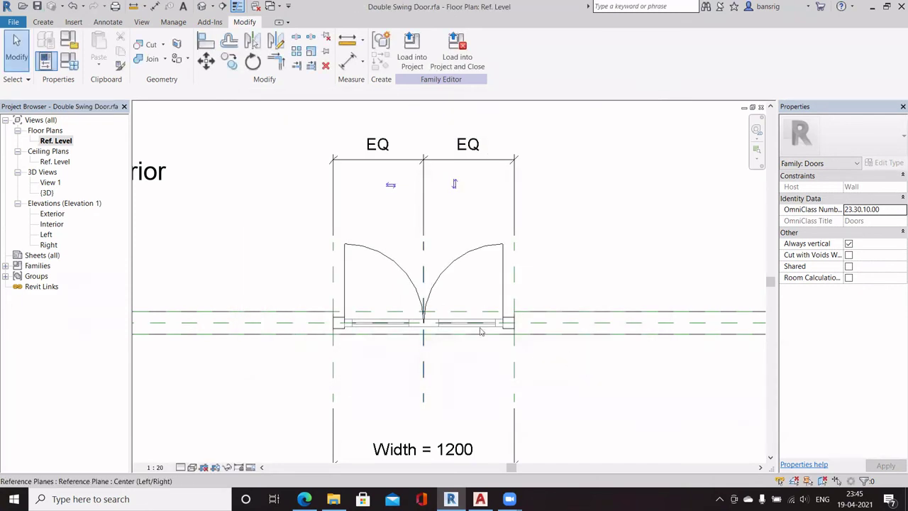
- Create a new family type named 1200 x 2600
middle_drag(499, 344, 462, 336)
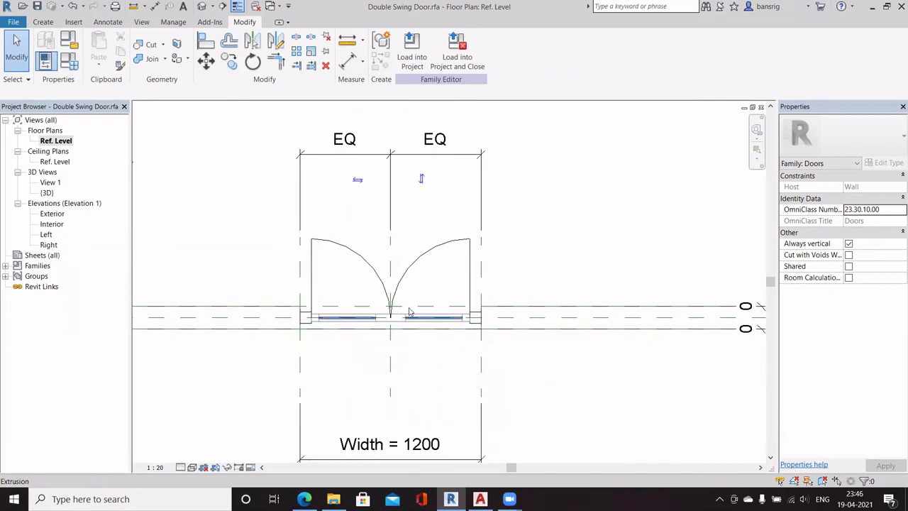
click(70, 63)
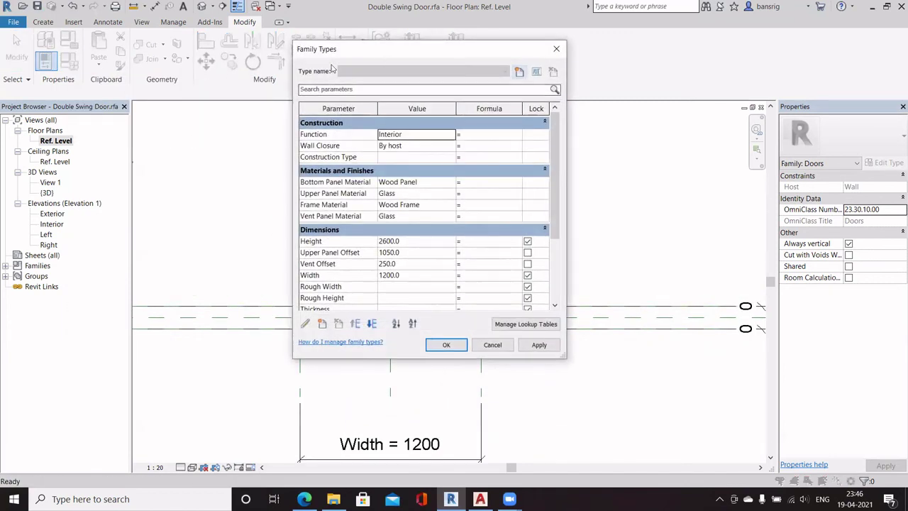
drag(383, 58, 330, 69)
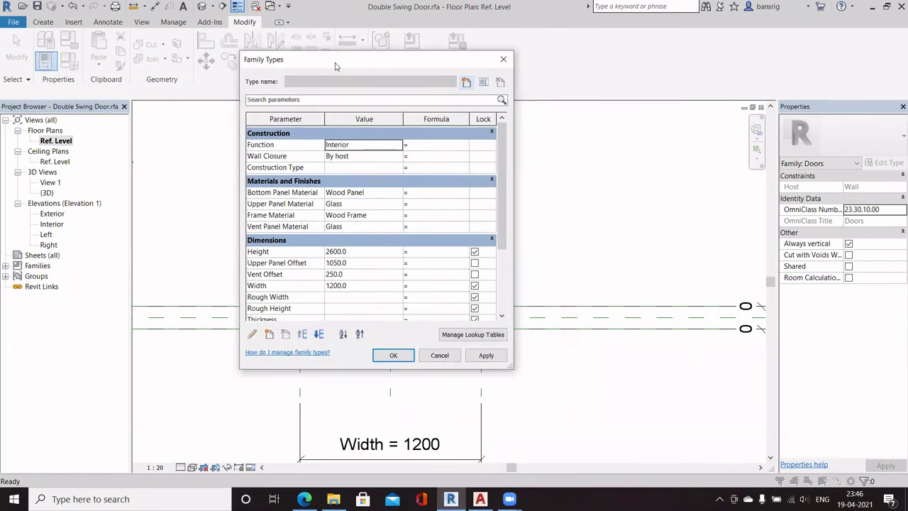
click(467, 83)
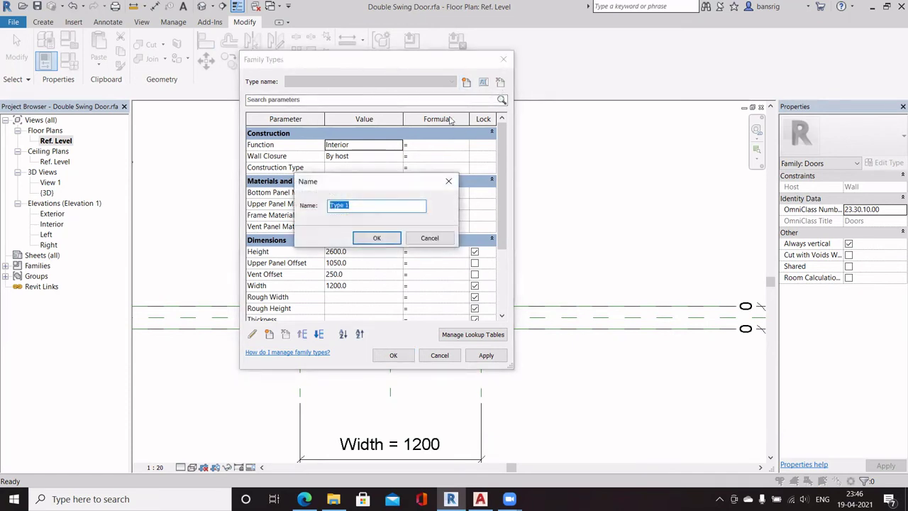
text(1200 x 2600)
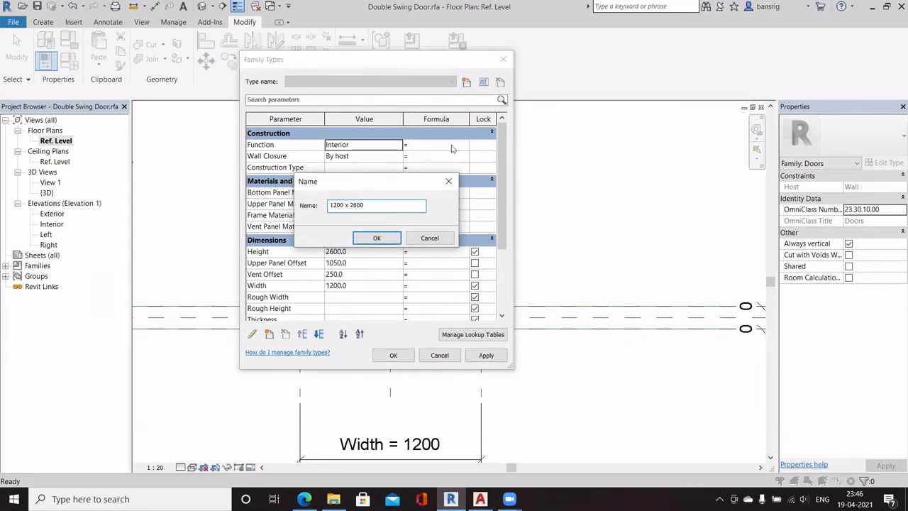
click(382, 239)
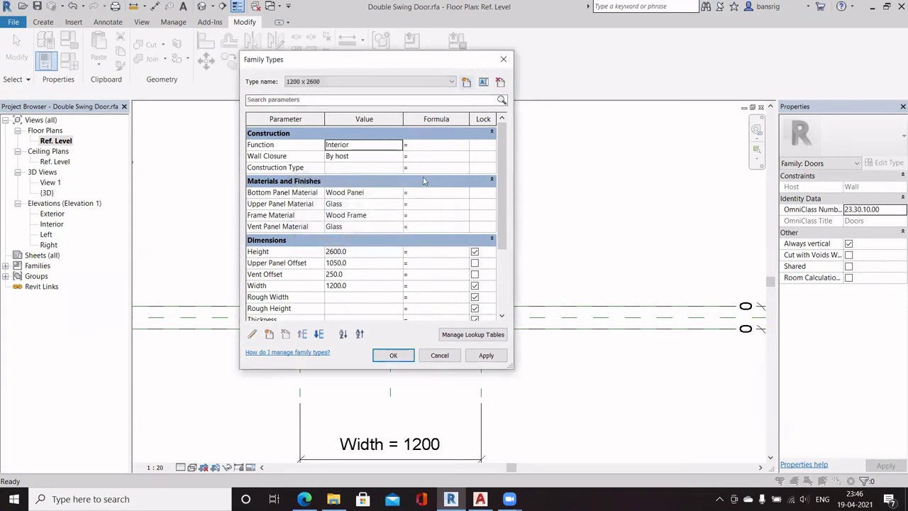
- Create a family type named 1500 x 2600 with Width 1500 and Upper Panel Offset 1200
click(466, 82)
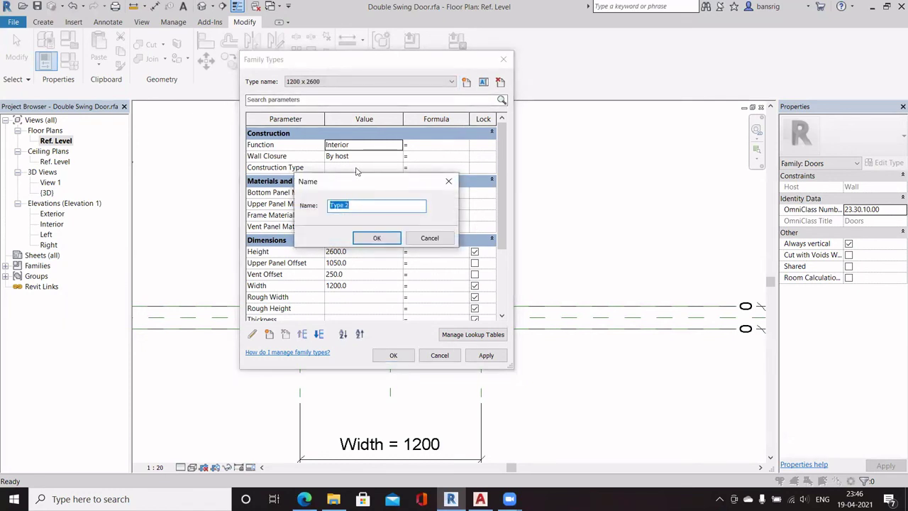
text(1500 x 2600)
click(361, 237)
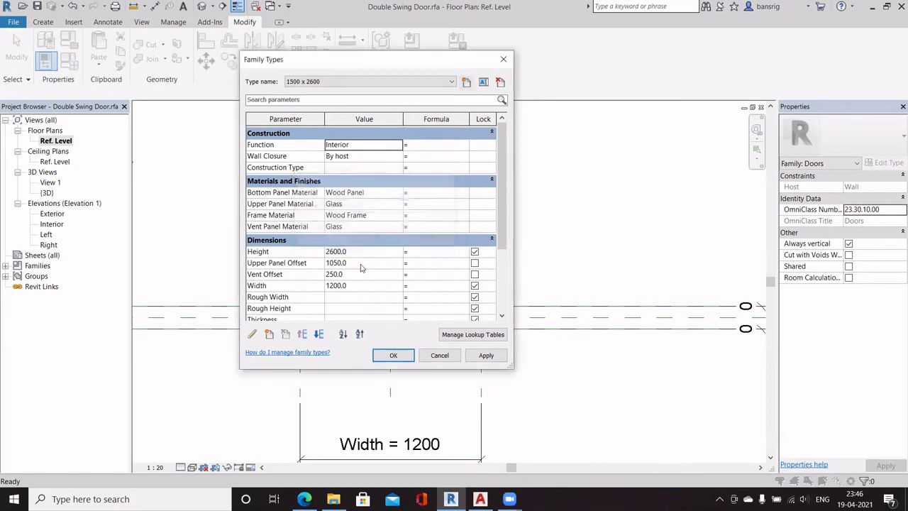
click(364, 286)
text(15)
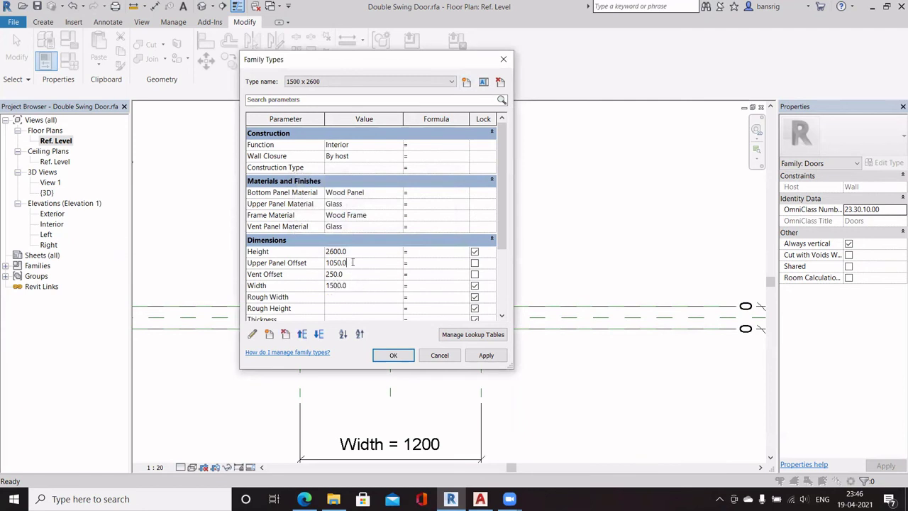
drag(353, 262, 294, 262)
text(1)
- Create a third family type named 1000 x 2300
click(467, 82)
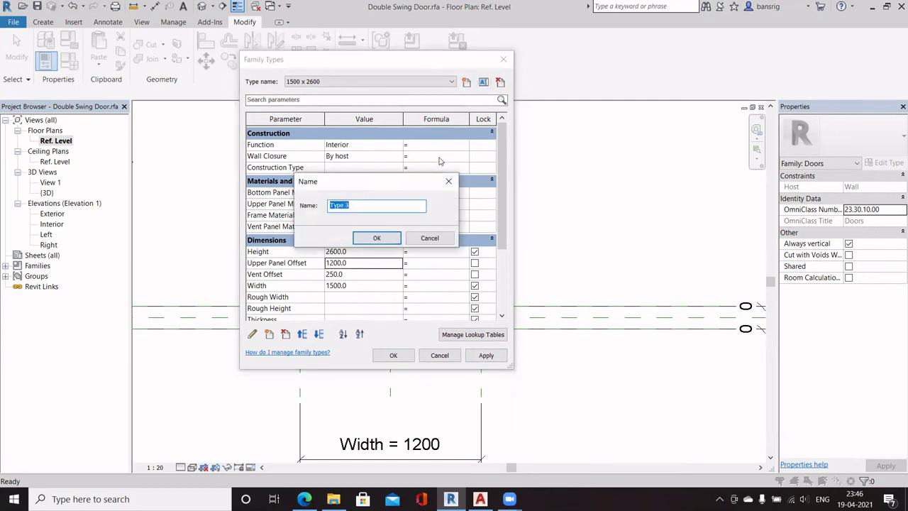
text(18)
key(BackSpace)
text(10)
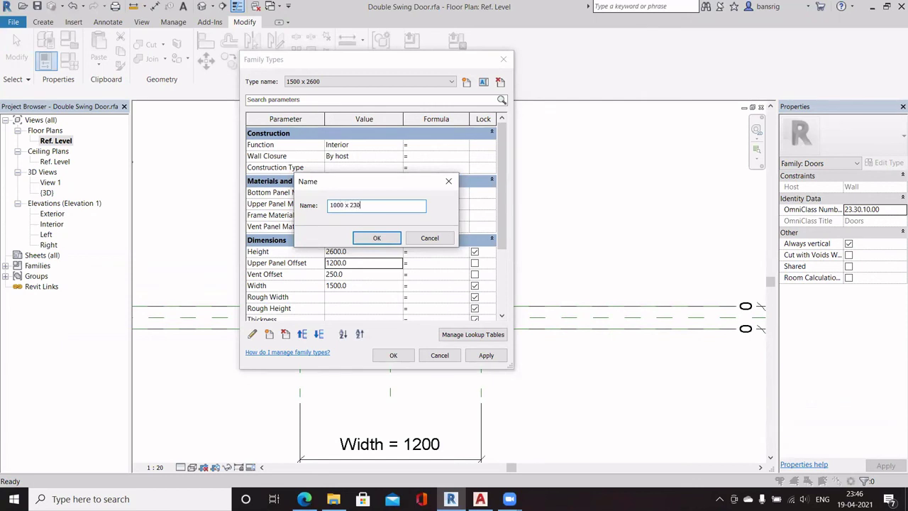
click(376, 237)
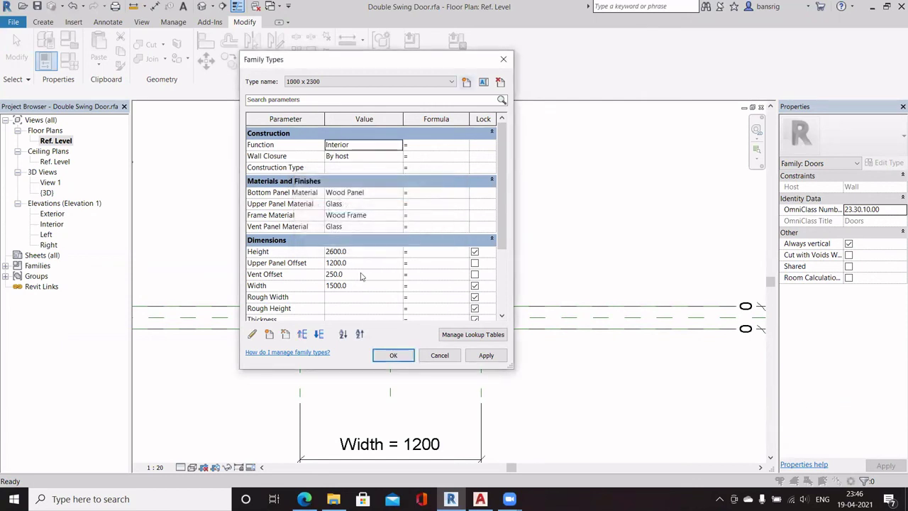
- Set the 1000 x 2300 type's Width to 1000, Height to 2300 and Upper Panel Offset to 1000
click(360, 286)
text(10)
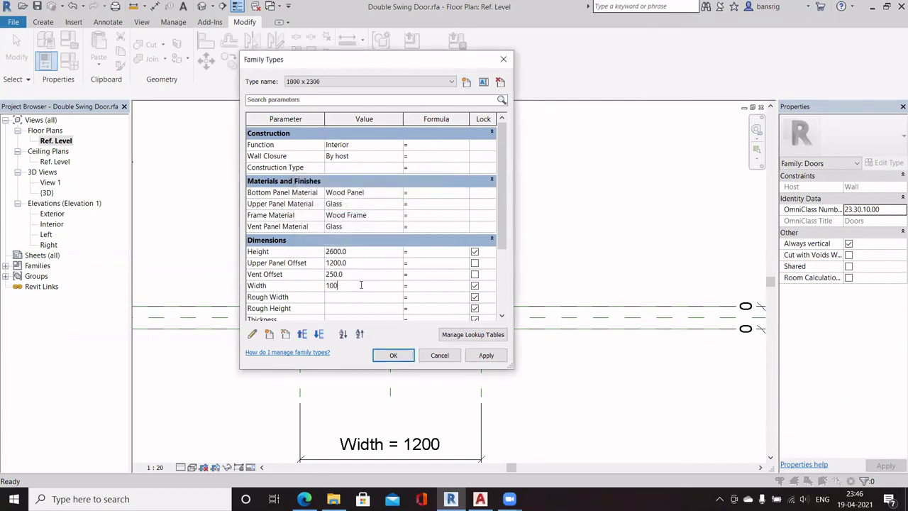
click(374, 253)
text(23)
click(369, 263)
text(1)
click(399, 355)
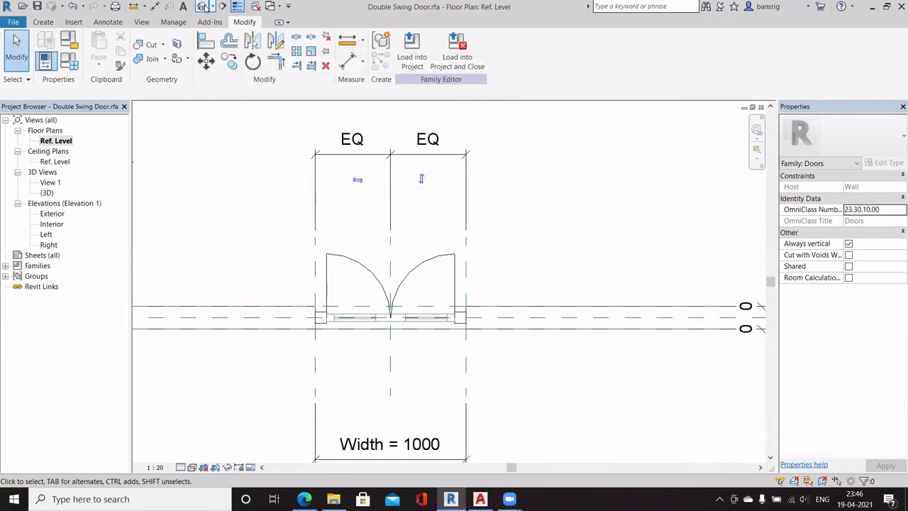
- In the default 3D view, apply the 1200 x 2600 type and then the 1500 x 2600 type to test the door
click(202, 7)
click(69, 62)
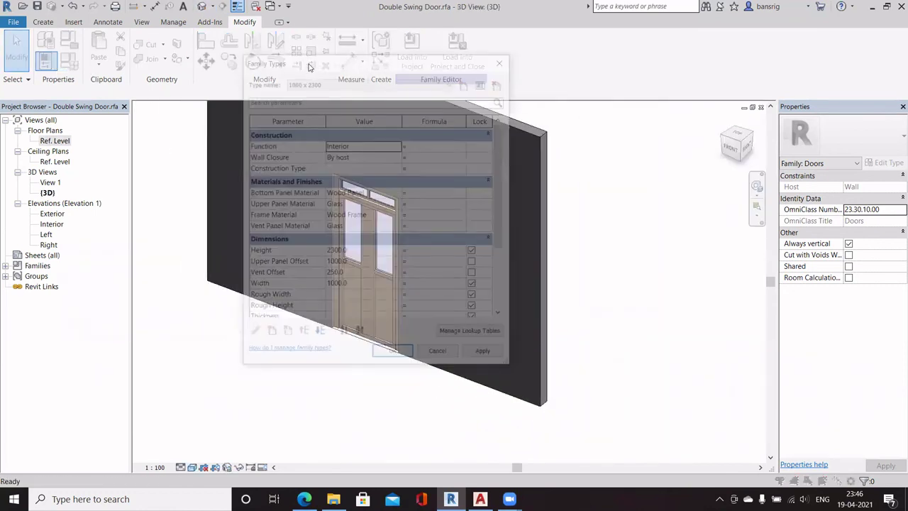
drag(295, 60, 630, 54)
click(642, 77)
click(642, 93)
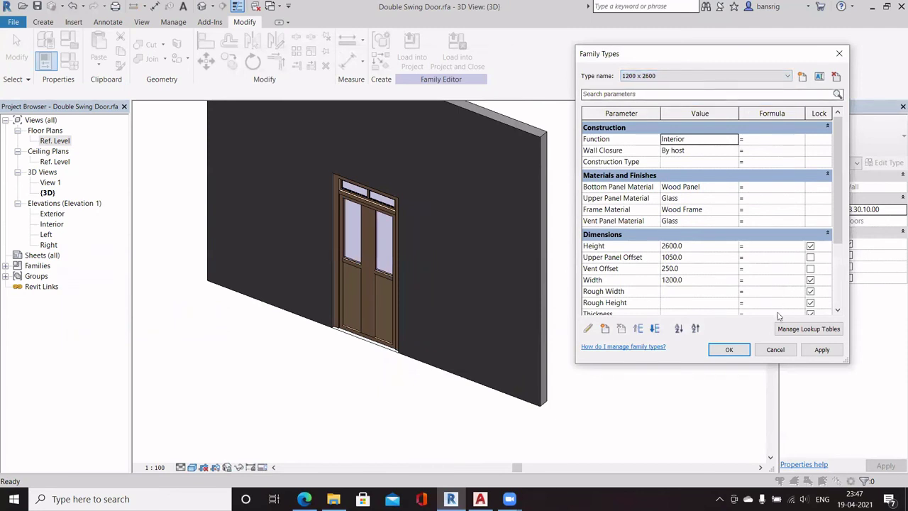
click(821, 349)
click(642, 77)
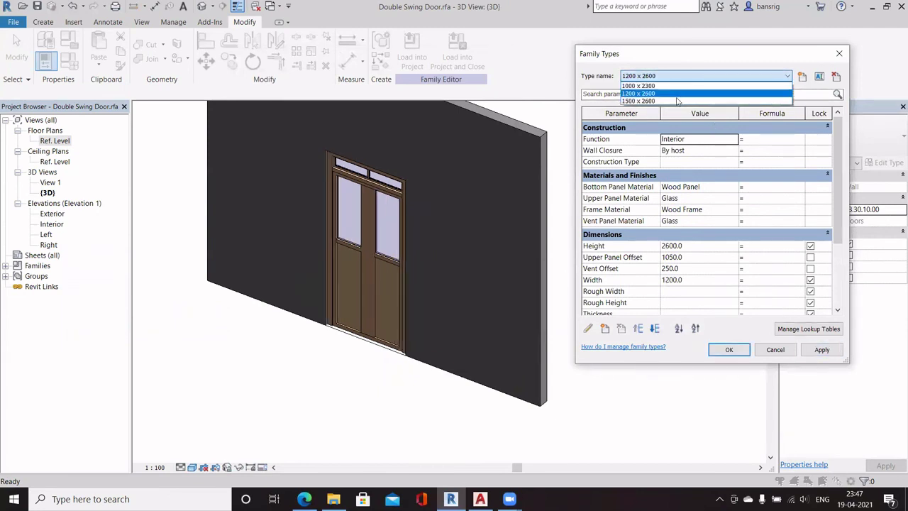
click(642, 93)
click(818, 349)
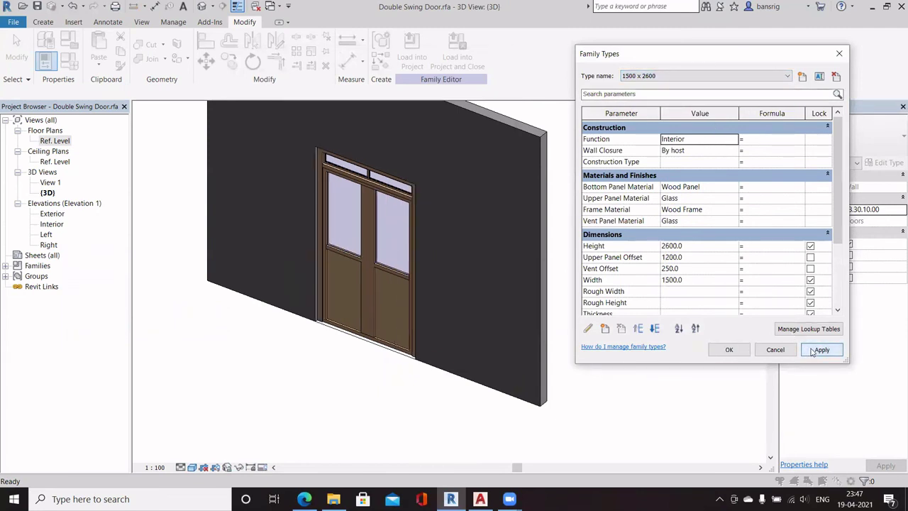
click(729, 350)
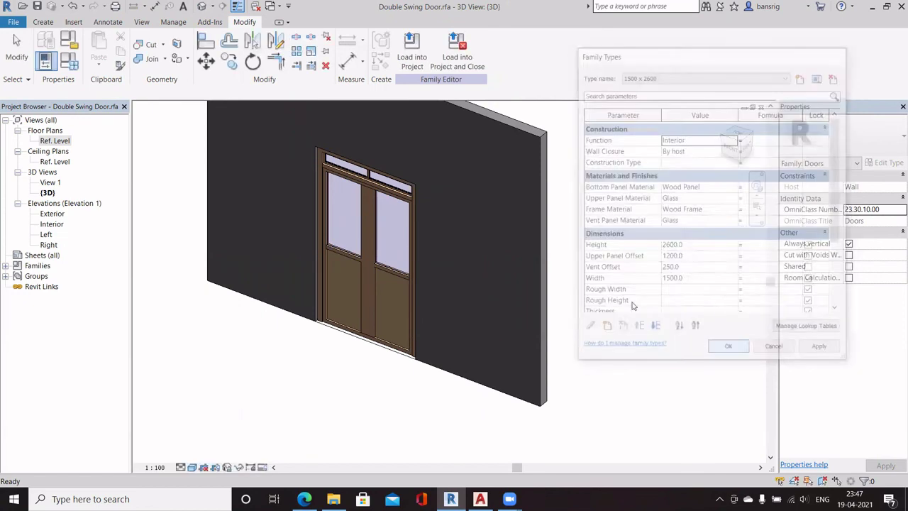
- Create a new project from the Architectural Template
click(10, 22)
mouse_move(30, 71)
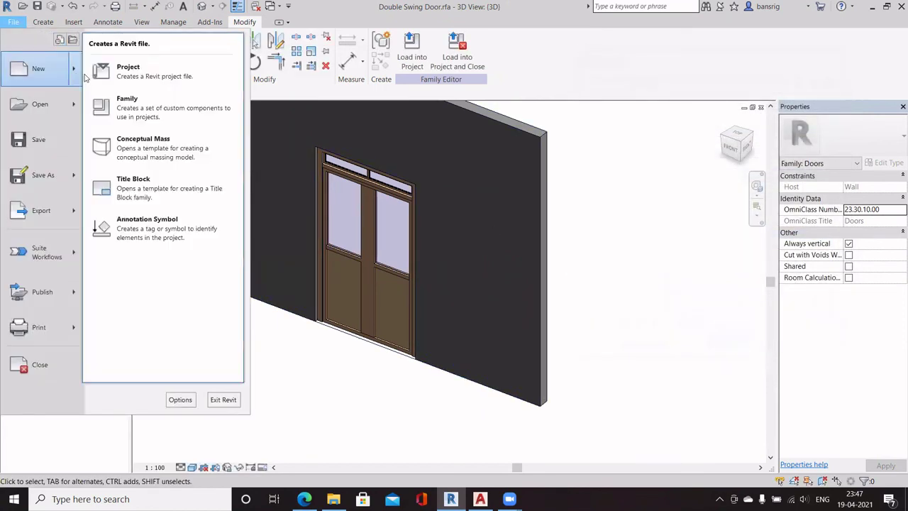
click(100, 70)
click(397, 224)
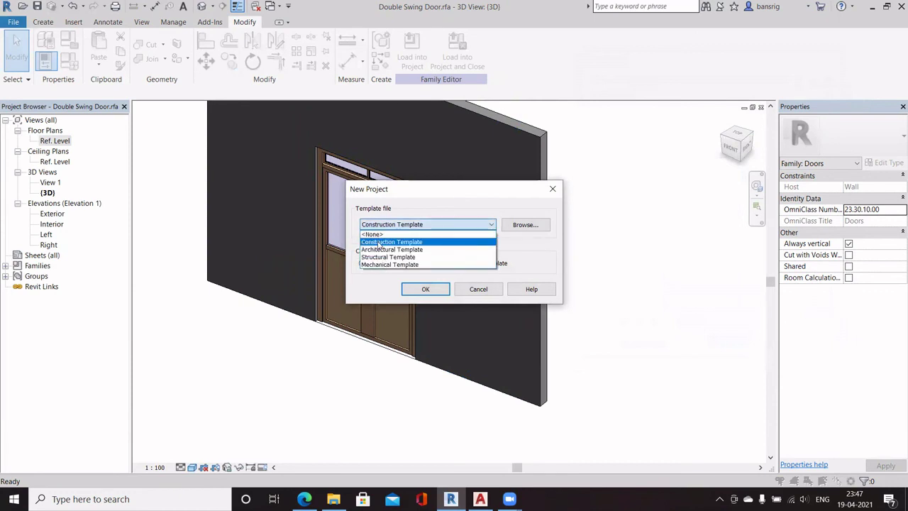
click(377, 250)
click(417, 287)
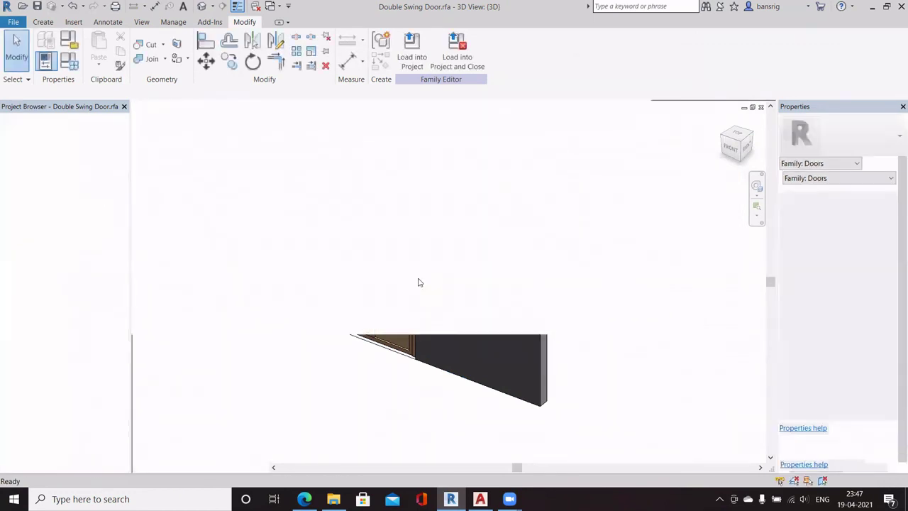
- Draw a horizontal Generic - 200mm wall about 24000 mm long in the Level 1 plan
key(w)
key(a)
click(385, 270)
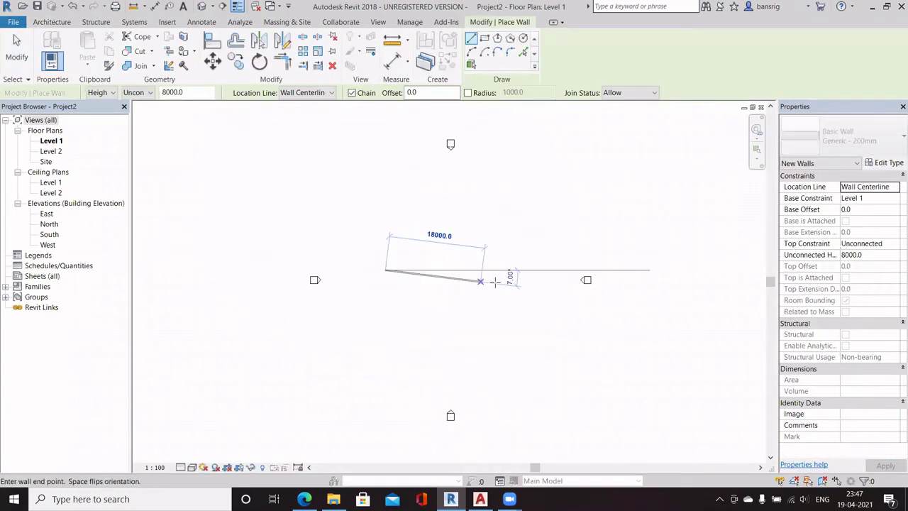
click(513, 270)
key(Escape)
key(Escape)
- Load the Double Swing Door family into the project and place a 1200 x 2600 door about 5000 mm from the wall's left end
key(ctrl+Tab)
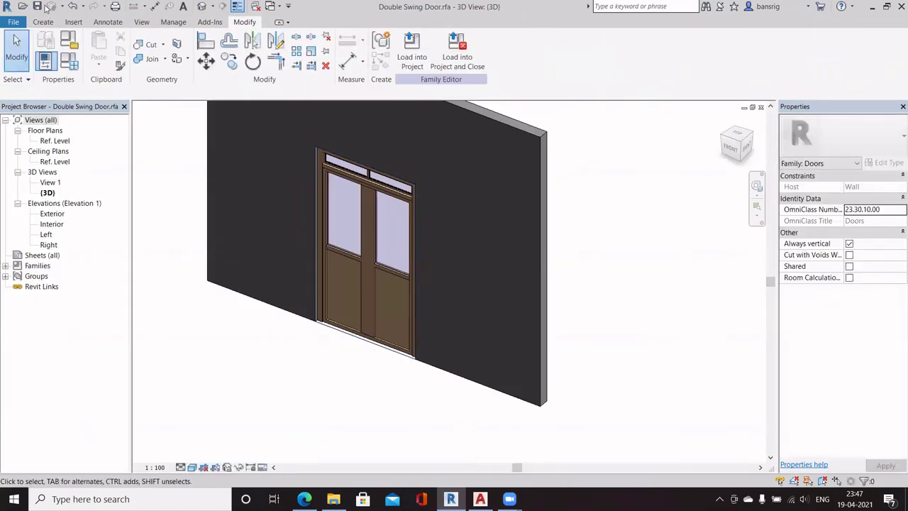
click(421, 48)
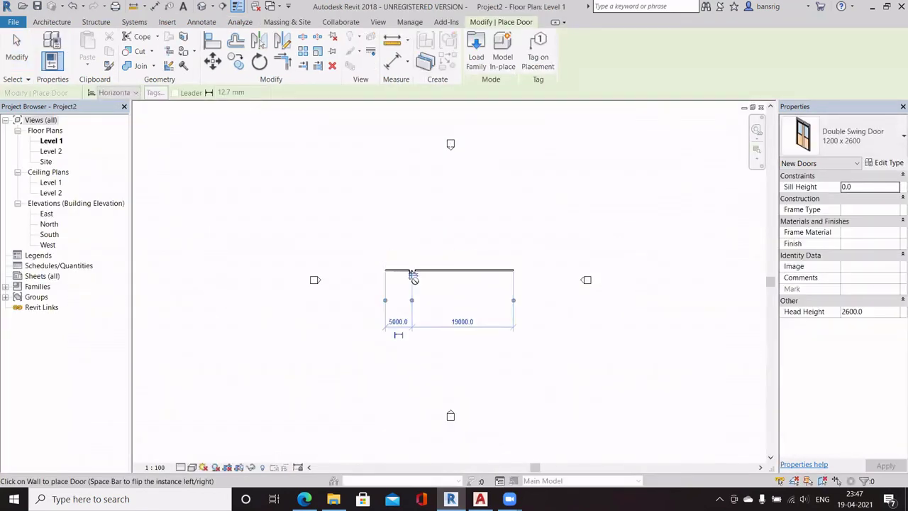
scroll(415, 280, up, 8)
key(Escape)
key(Escape)
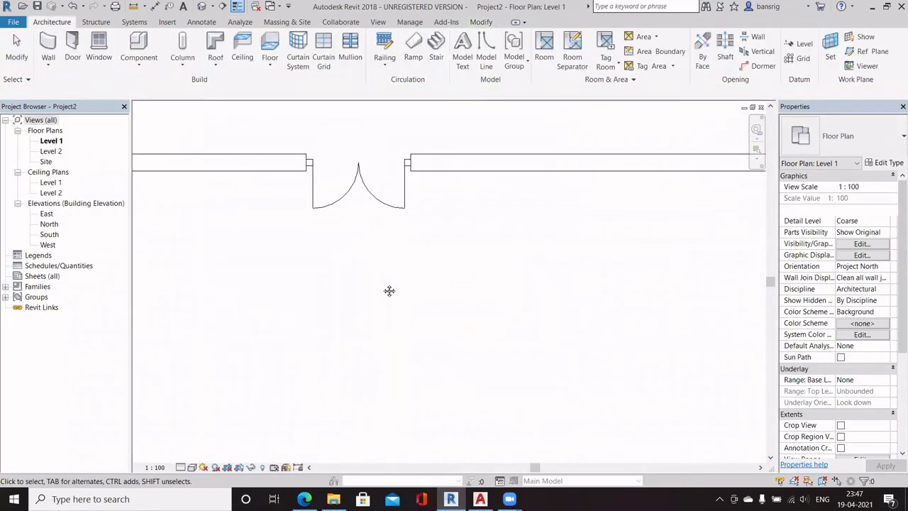
- Inspect the placed door's plan symbol and flip its facing so the leaves swing to the upper side of the wall
scroll(329, 196, up, 3)
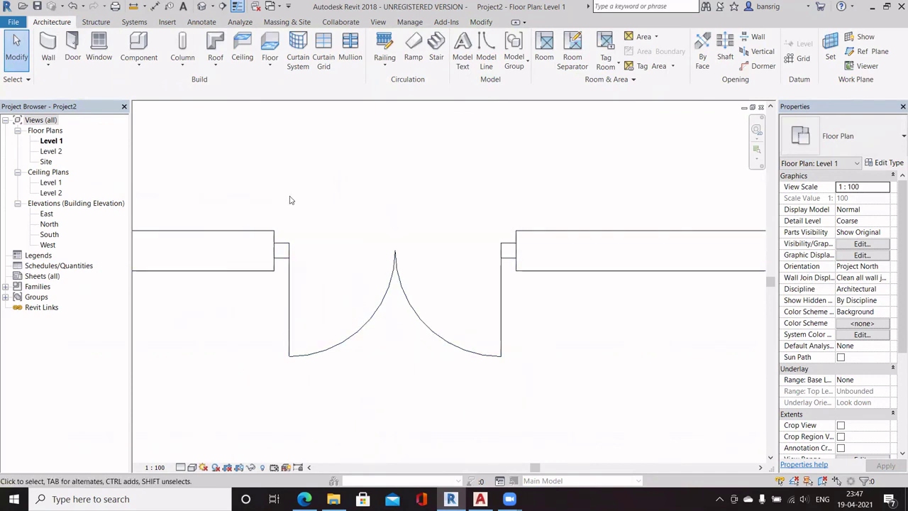
scroll(290, 263, up, 2)
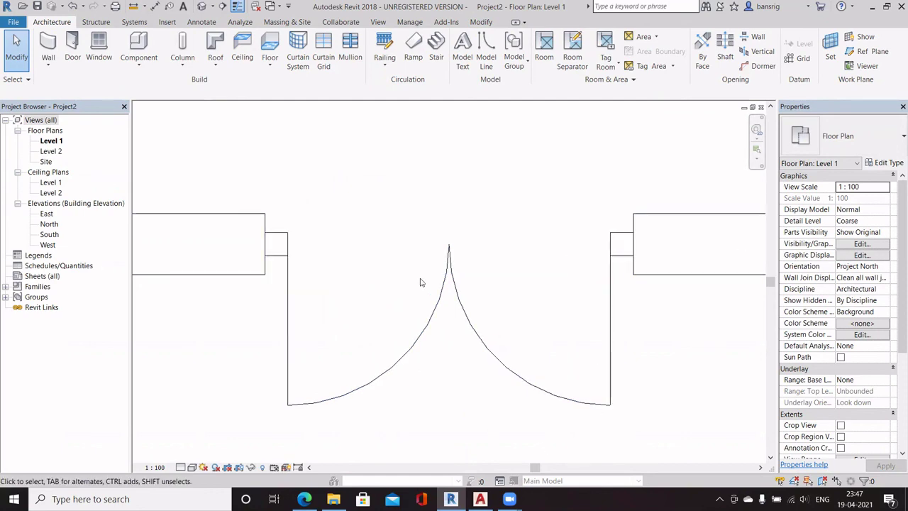
scroll(321, 225, down, 3)
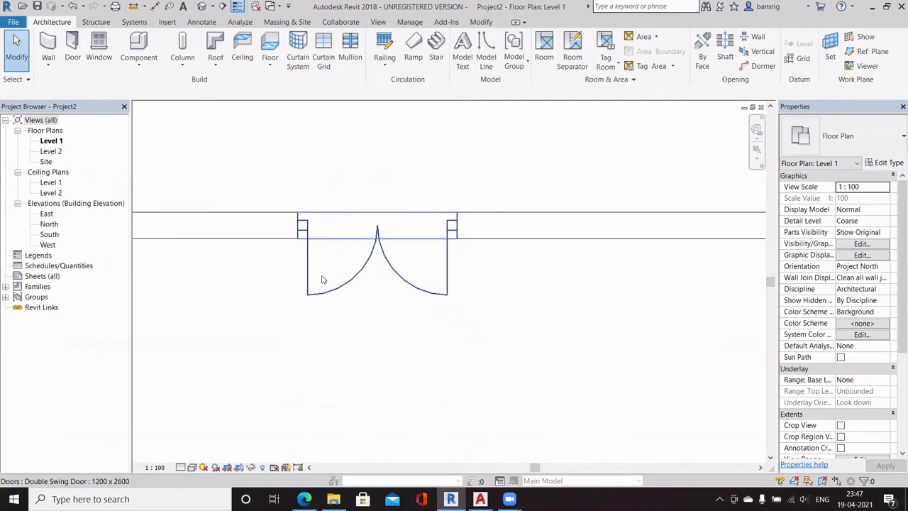
click(309, 294)
click(351, 356)
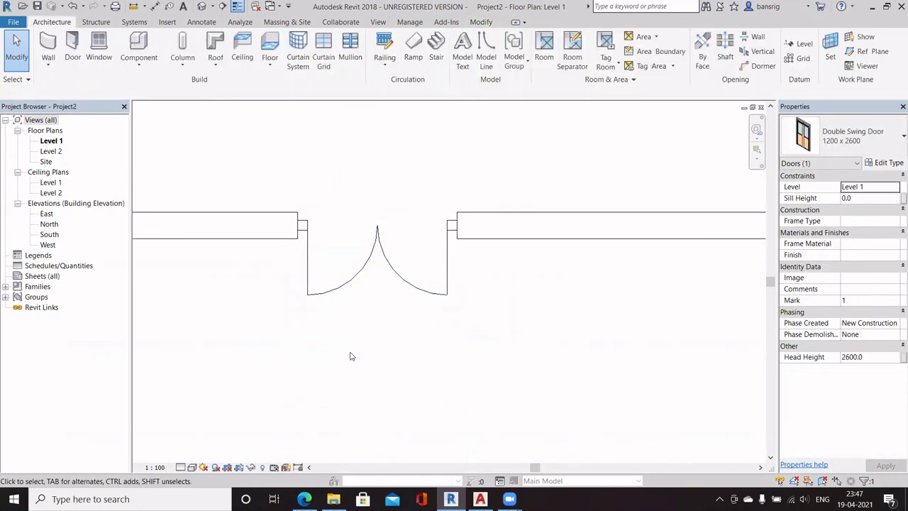
click(341, 288)
click(350, 347)
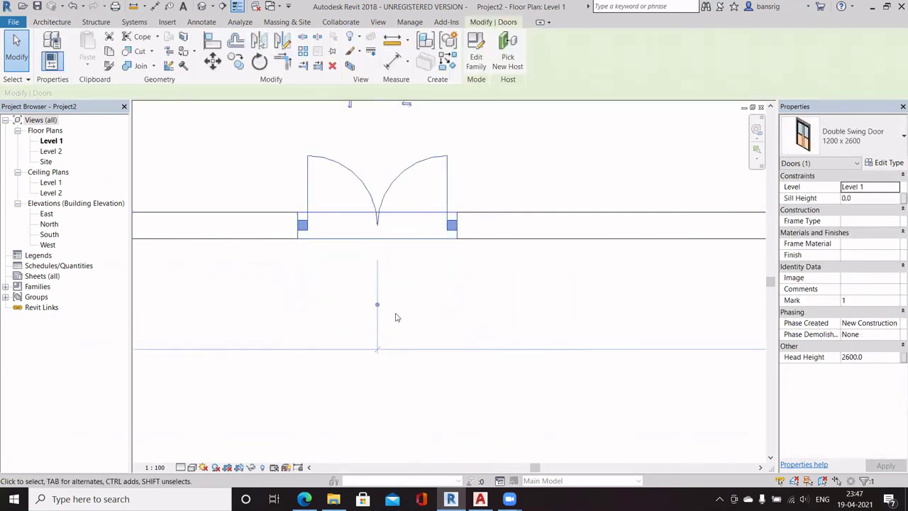
- Flip the placed door's facing so the leaves swing to the lower side of the wall
middle_drag(446, 188, 438, 226)
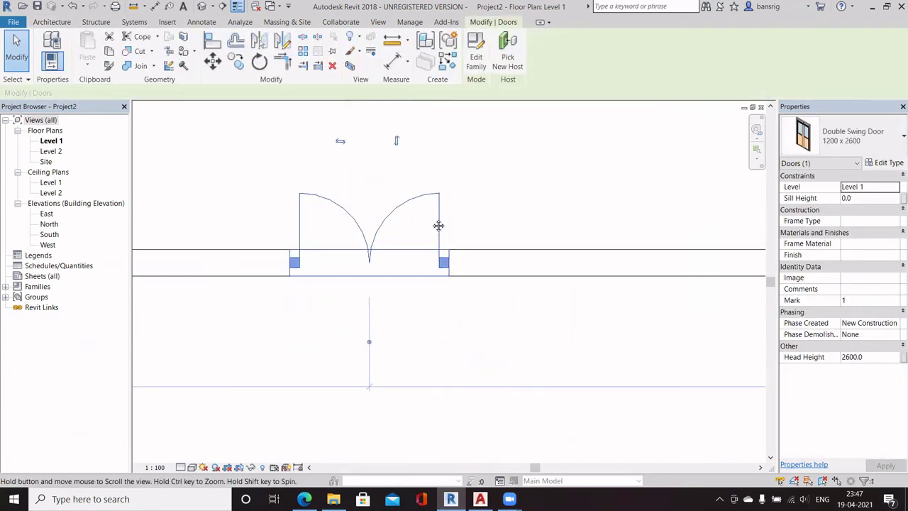
click(397, 142)
- Open the East and North elevations and show the door in the North elevation with the Shaded visual style
double_click(49, 215)
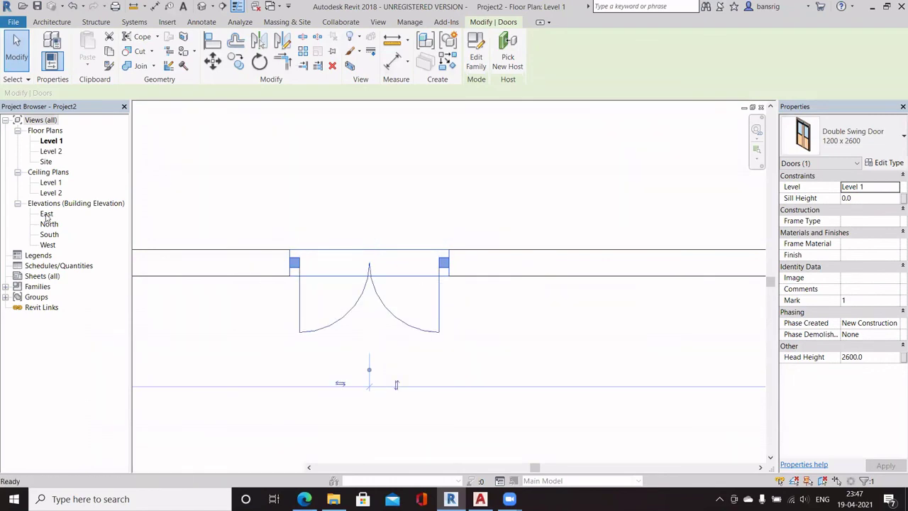
double_click(49, 224)
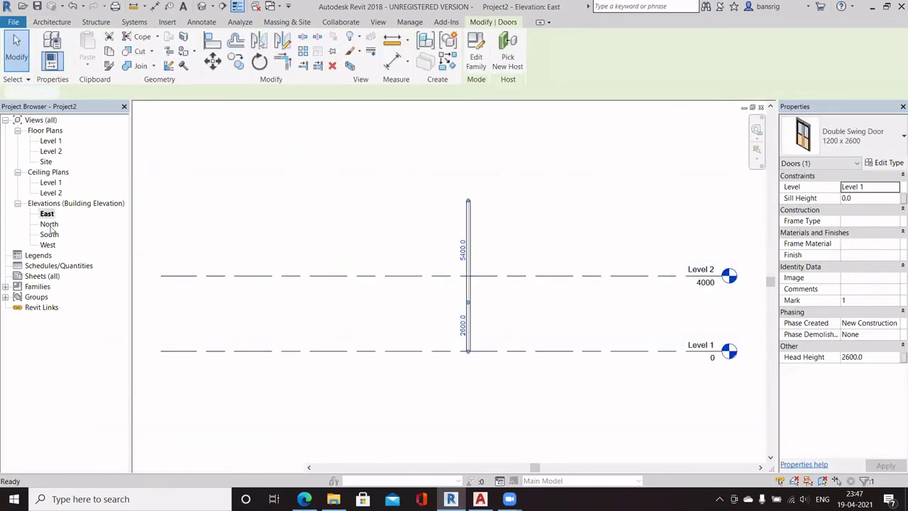
key(Escape)
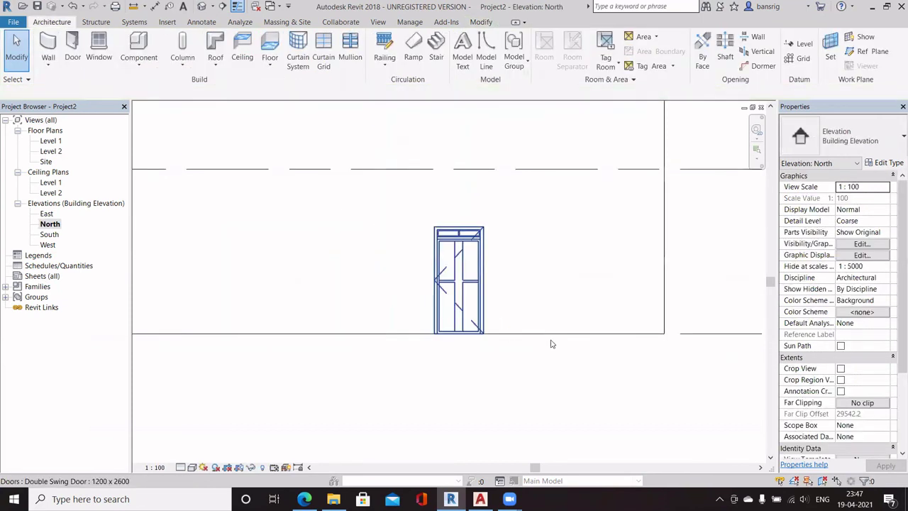
key(s)
key(d)
scroll(558, 304, up, 3)
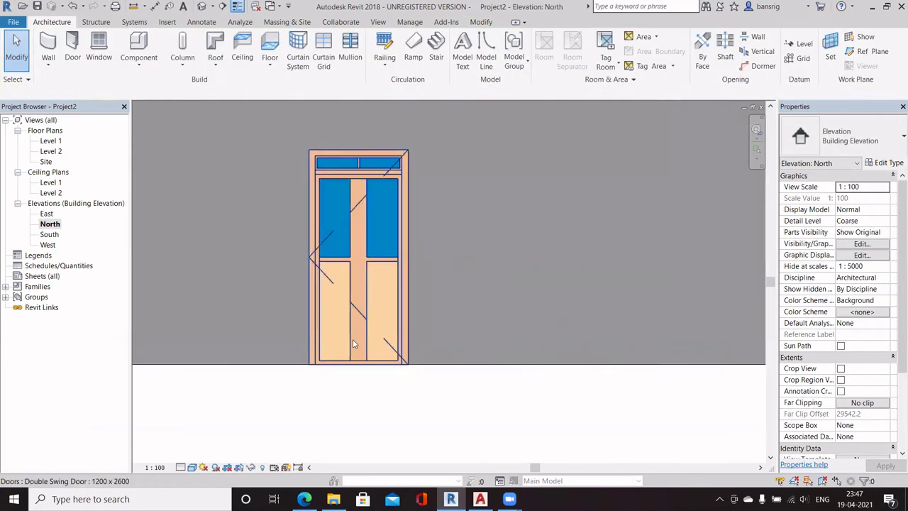
scroll(352, 340, up, 3)
scroll(478, 376, down, 2)
- Open the default 3D view and examine the door in the wall from an angle
click(203, 5)
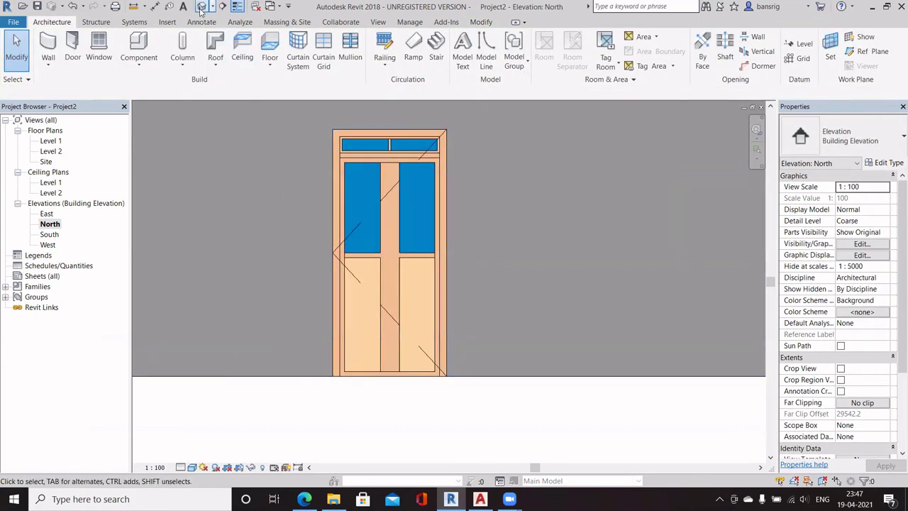
shift+middle_drag(392, 348, 523, 325)
scroll(330, 393, up, 5)
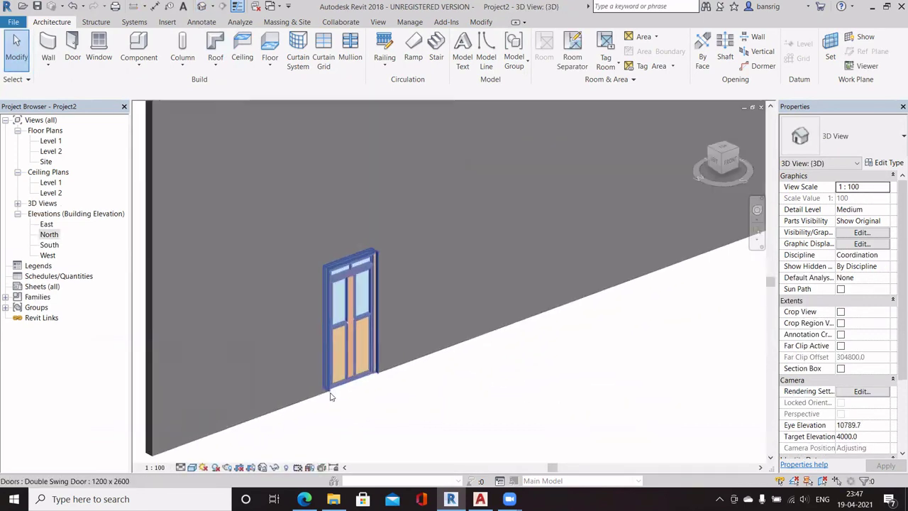
- Test the placed door's sizes by switching its type to 1500 x 2600 and finally to 1000 x 2300
click(363, 362)
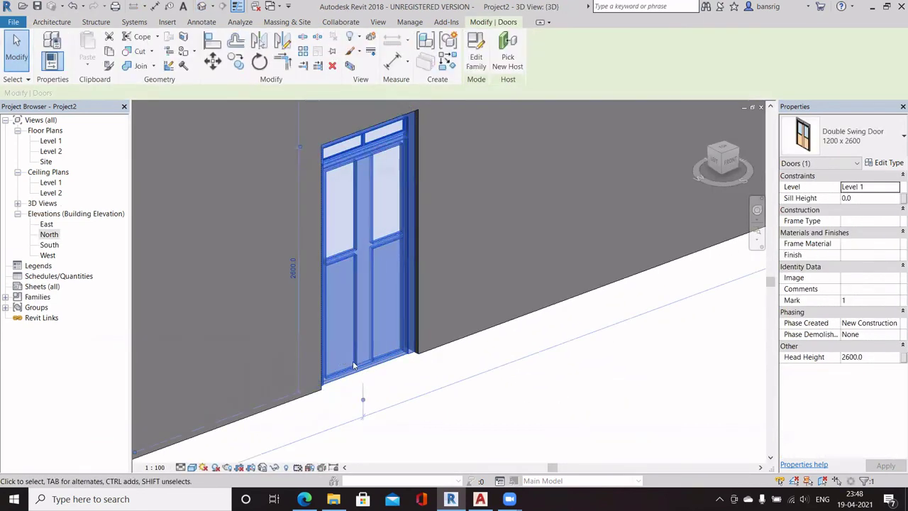
click(851, 138)
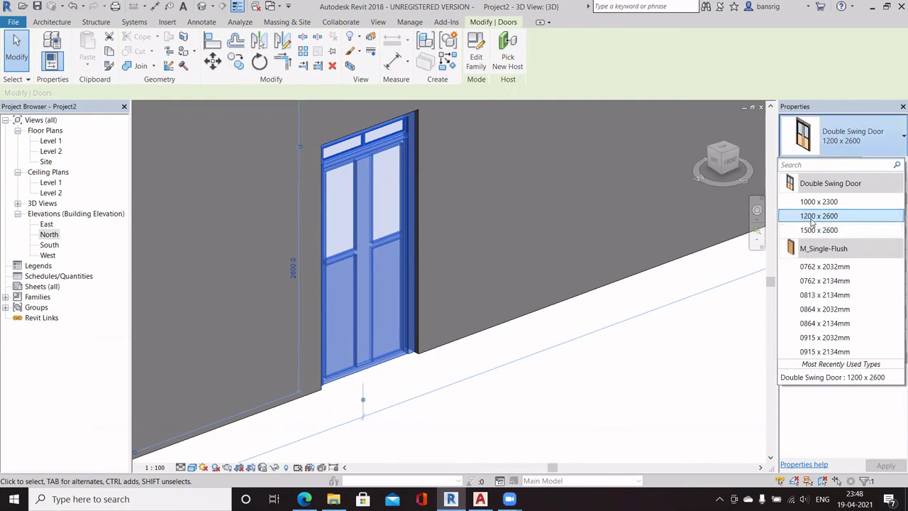
mouse_move(812, 221)
click(816, 230)
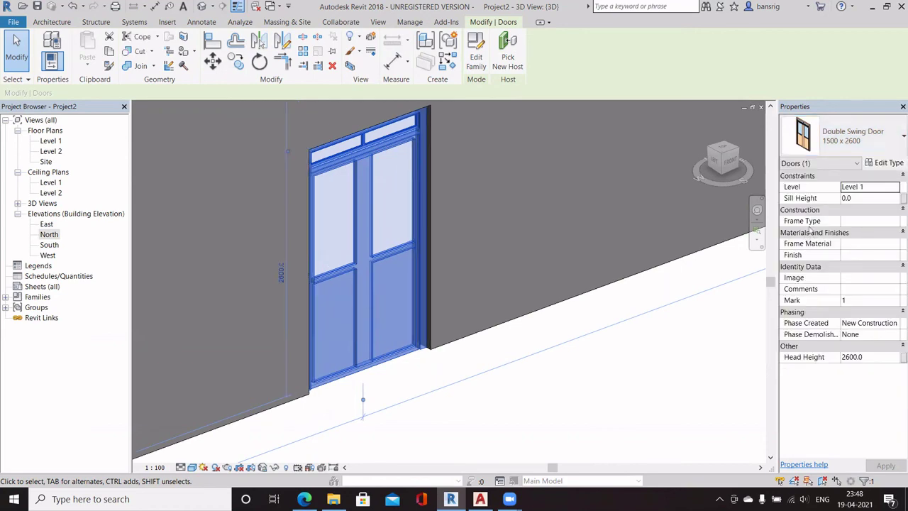
click(830, 156)
click(812, 211)
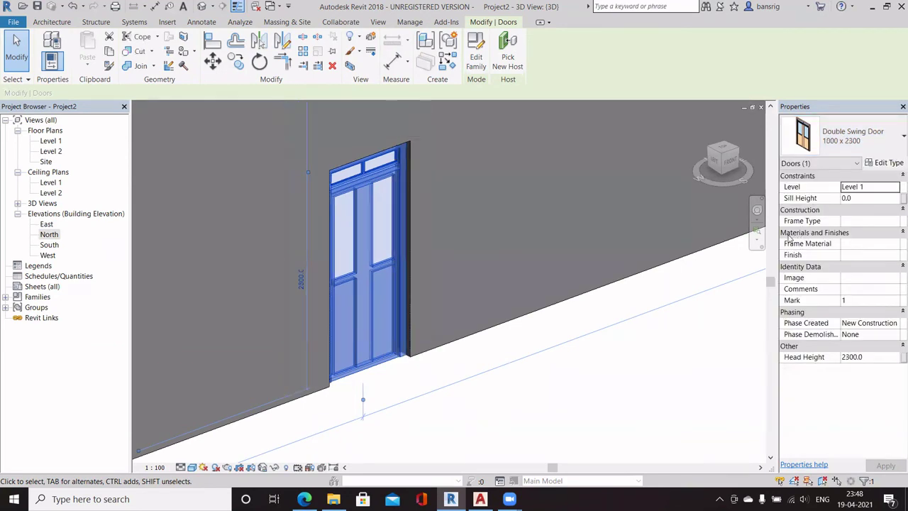
- Duplicate the door's type as 1800 x 2600 with a width of 1800 and apply it to the placed door
shift+middle_drag(572, 343, 374, 321)
click(603, 354)
click(375, 321)
click(885, 162)
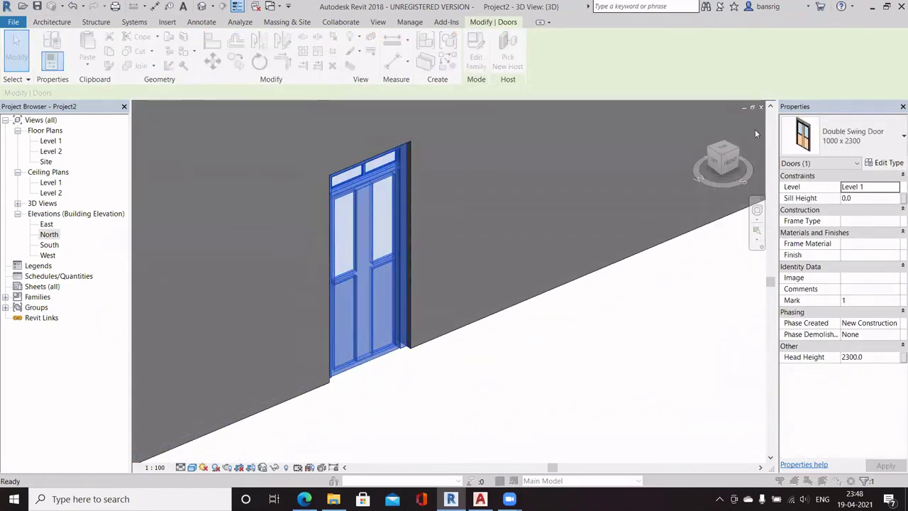
click(539, 118)
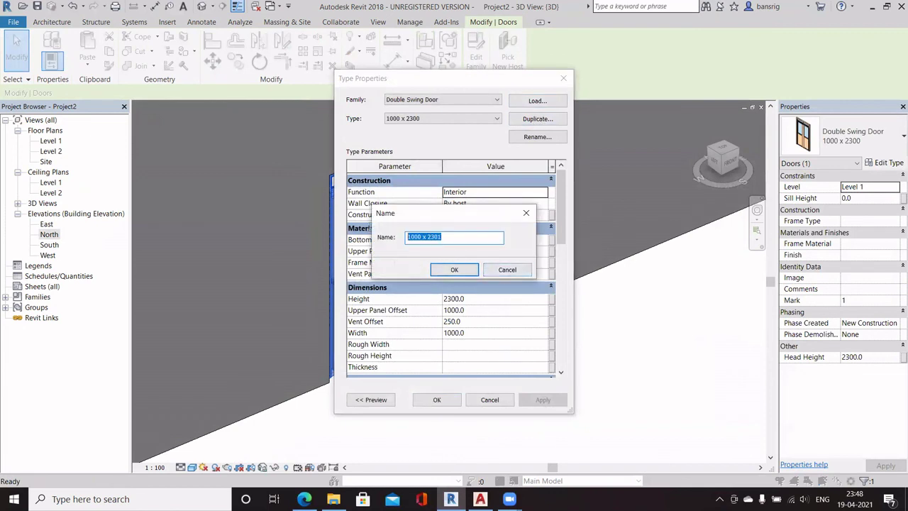
text(18)
click(456, 270)
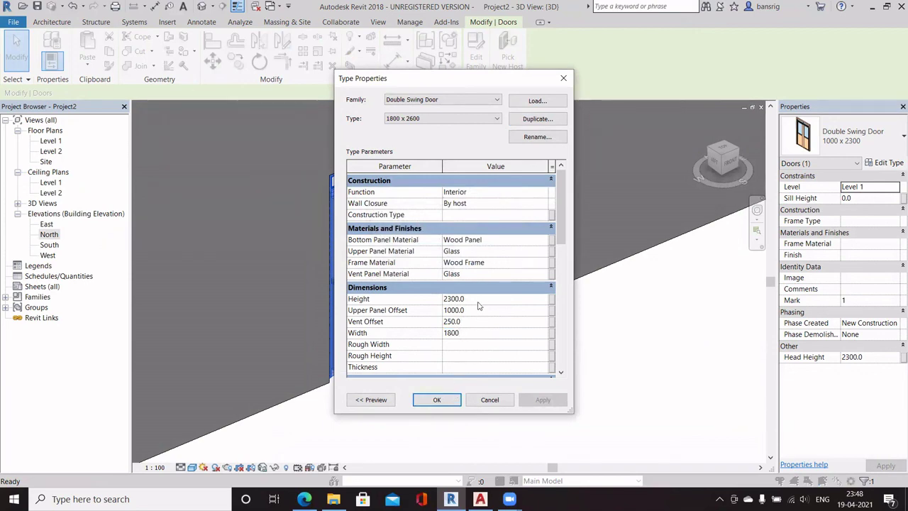
click(452, 405)
click(542, 410)
shift+middle_drag(542, 409, 595, 342)
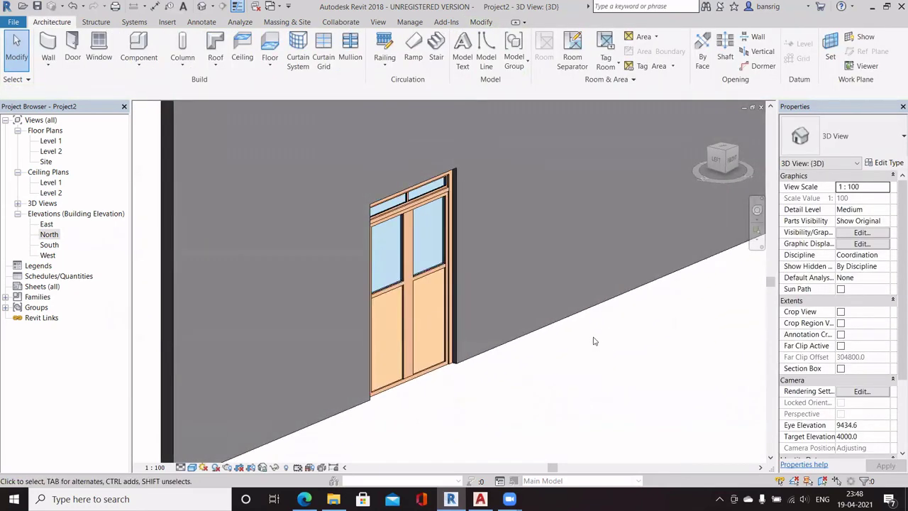
- Close the hidden windows and switch to the 3D view of the Double Swing Door family
scroll(595, 341, down, 3)
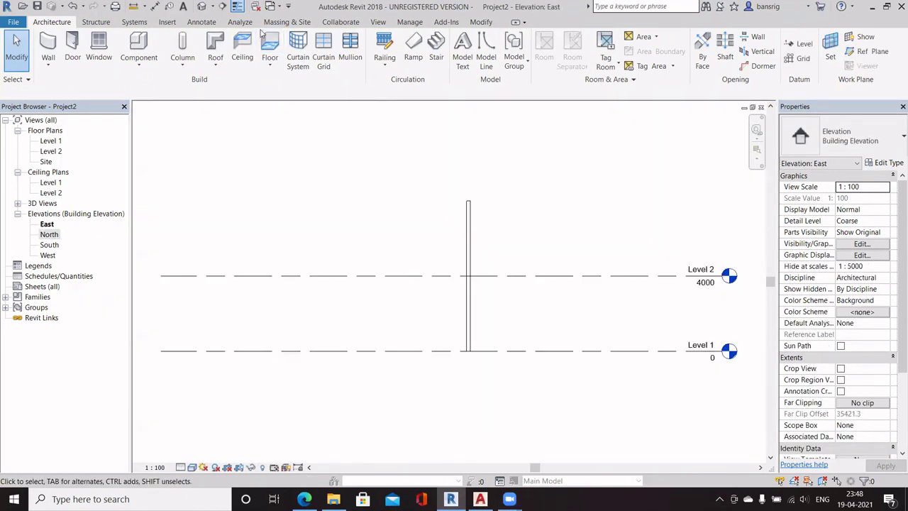
click(271, 6)
click(255, 6)
click(271, 6)
click(292, 37)
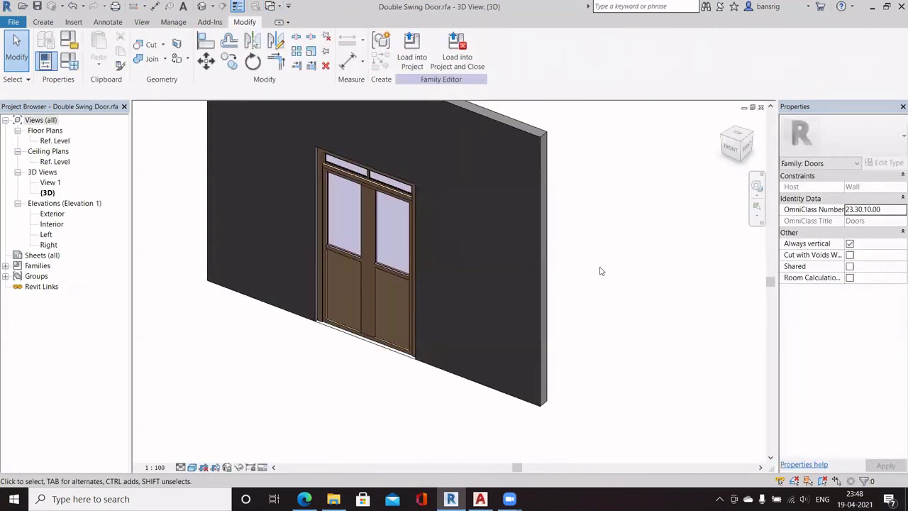
- Review the parameters of the family's 1500 x 2600 type and examine the door model from several angles
shift+middle_drag(219, 195, 717, 213)
click(78, 63)
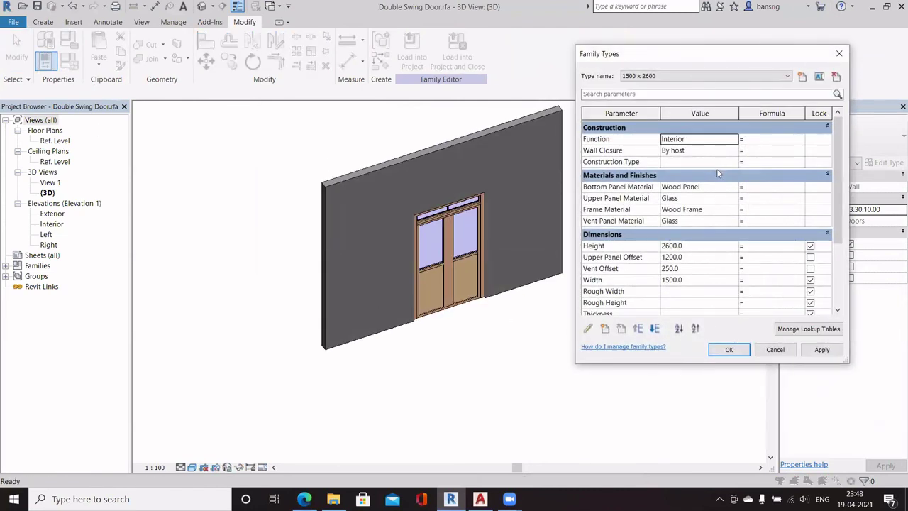
key(Escape)
shift+middle_drag(718, 174, 288, 237)
scroll(525, 189, up, 4)
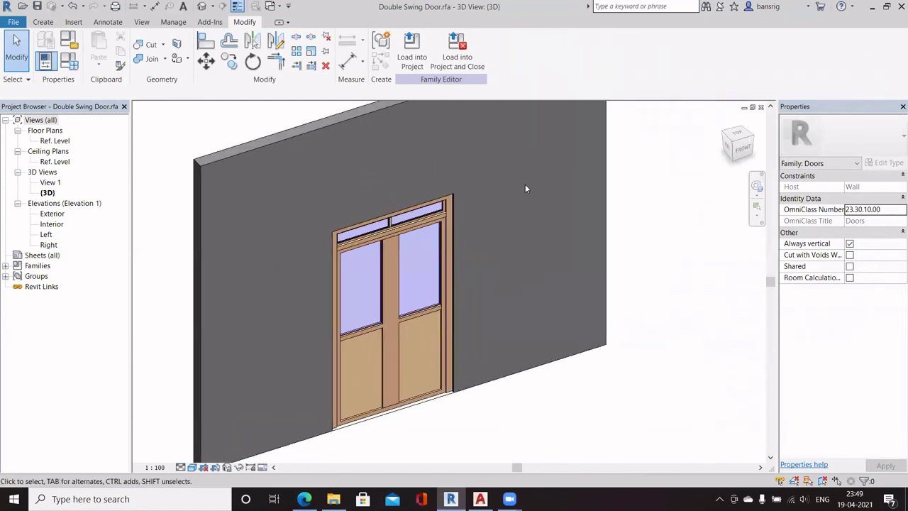